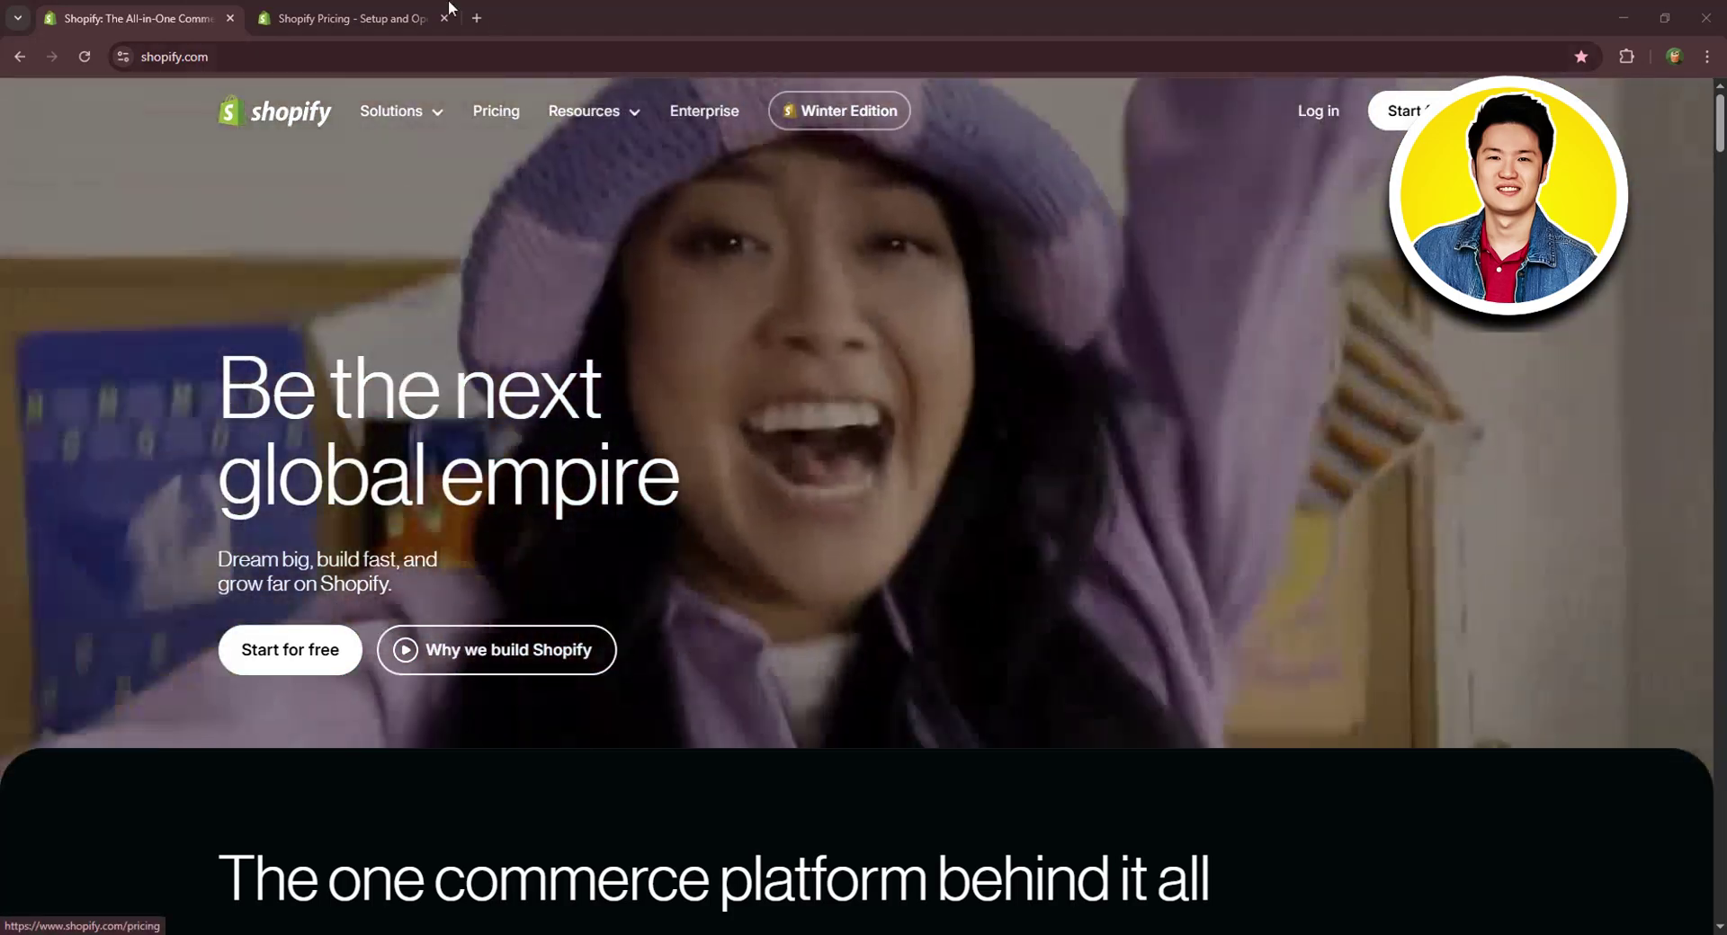
Review the Shopify plans on the pricing page, switching the displayed prices to yearly payment.
click(407, 16)
scroll(848, 286, down, 3)
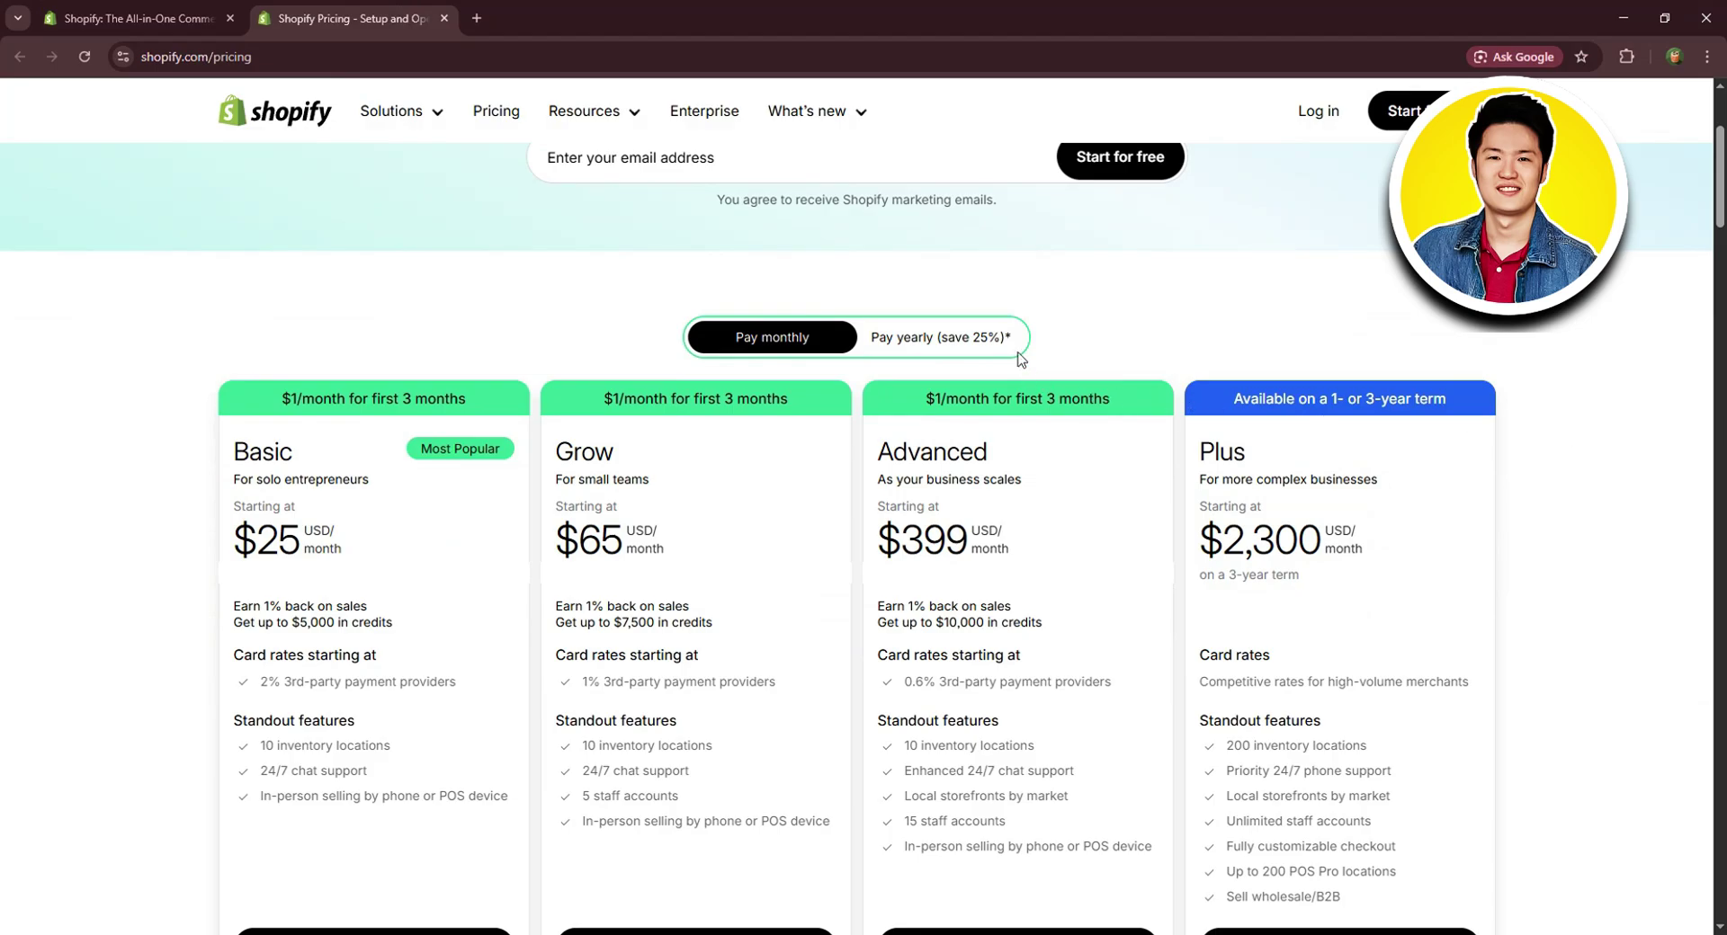
click(957, 341)
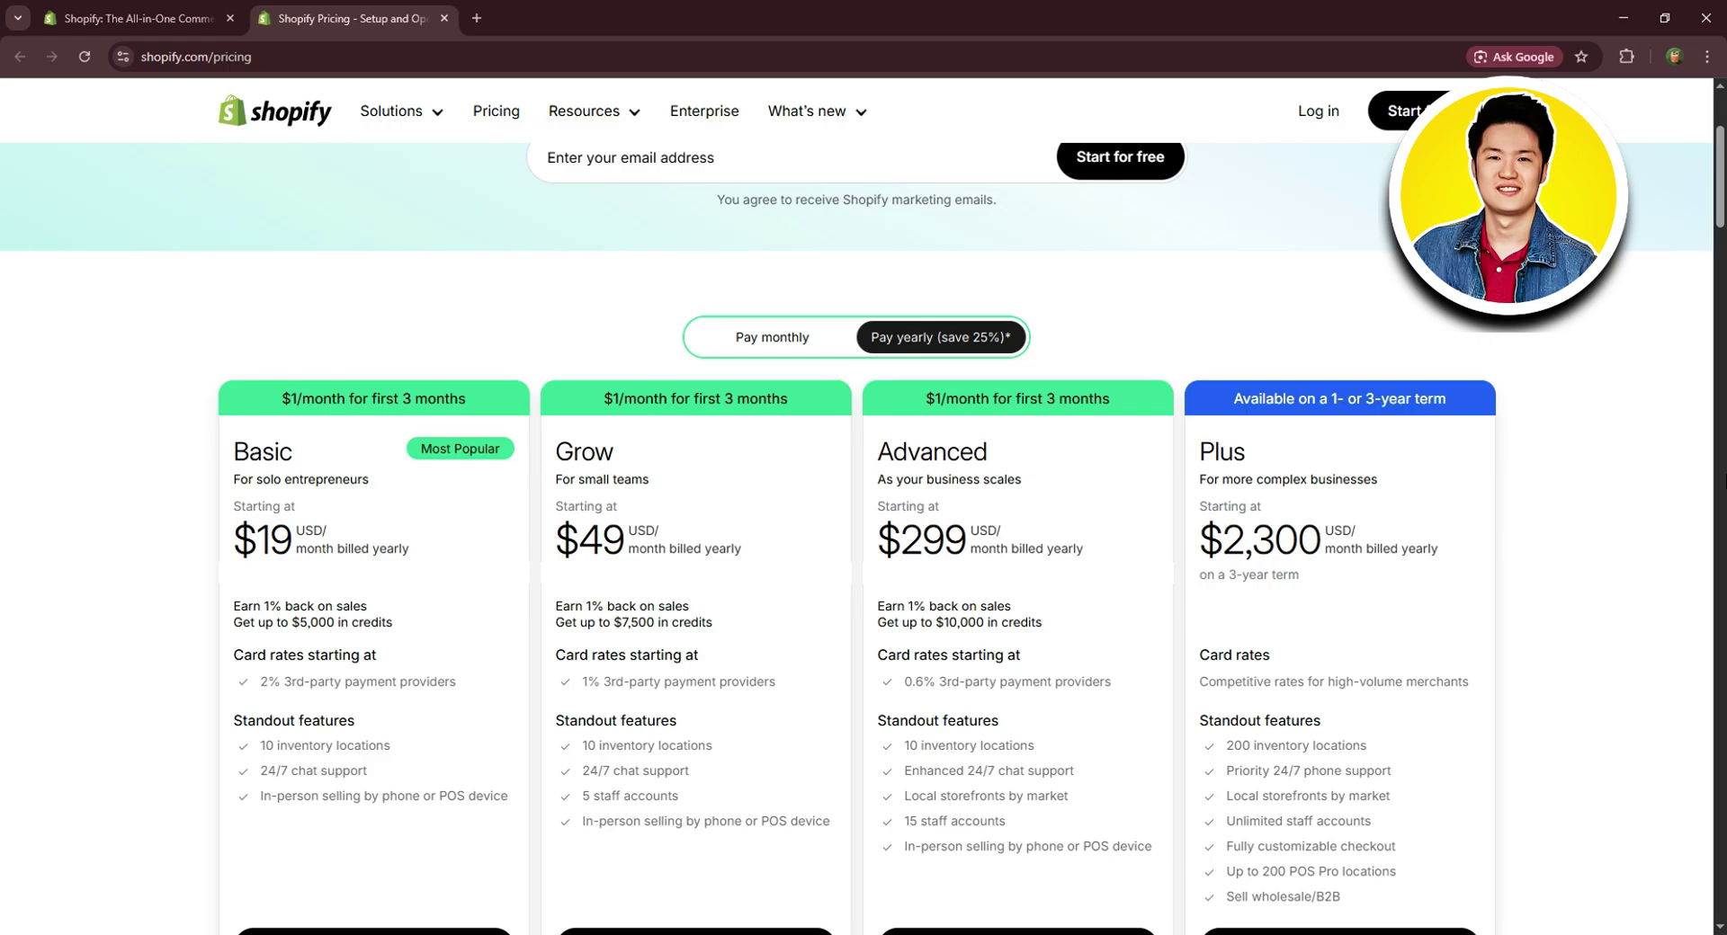
scroll(1222, 469, up, 3)
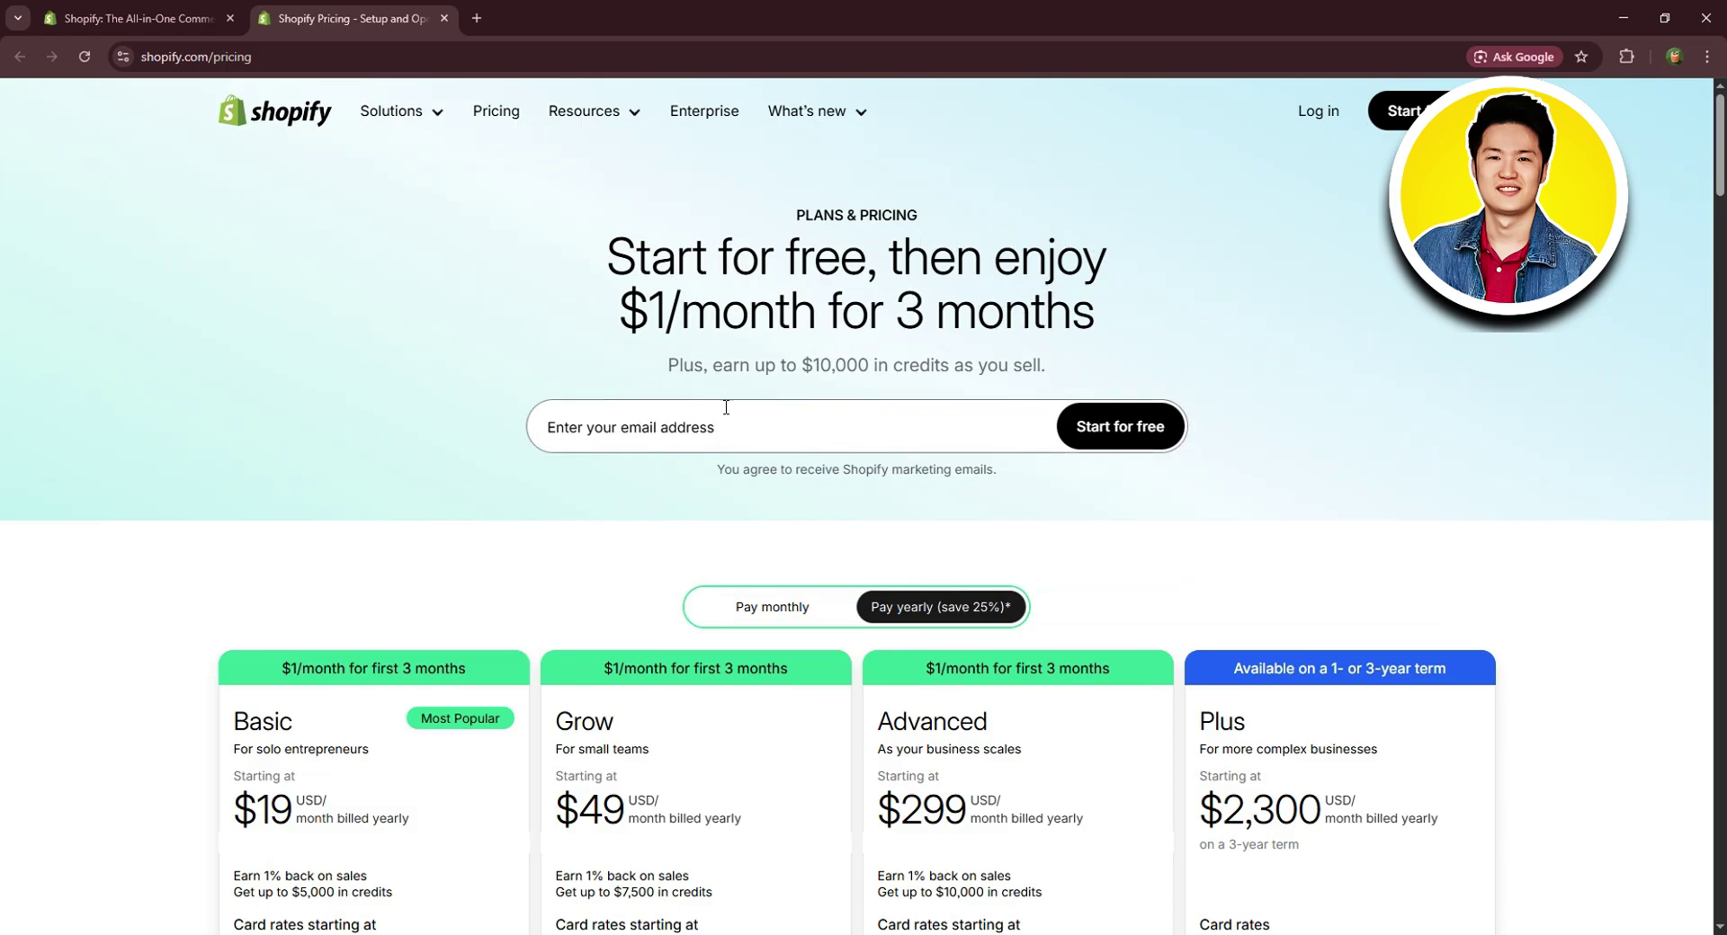
Start the Shopify free trial by signing up with Google, look over the payment options, and skip the payment details.
click(1399, 120)
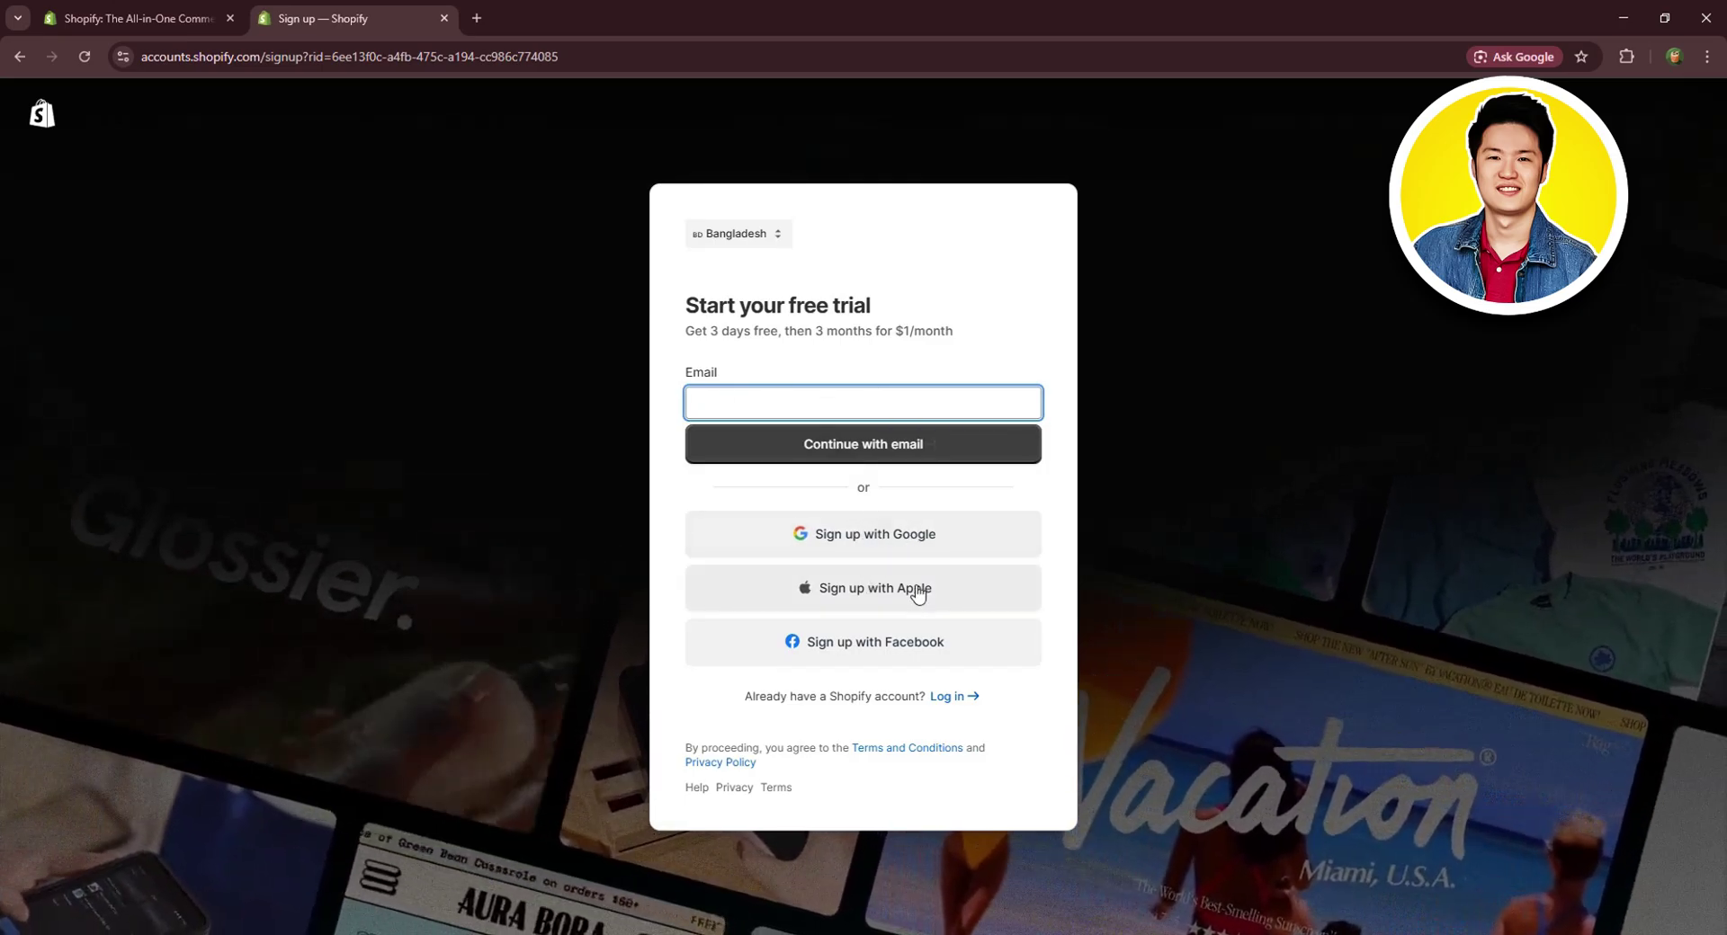
click(866, 538)
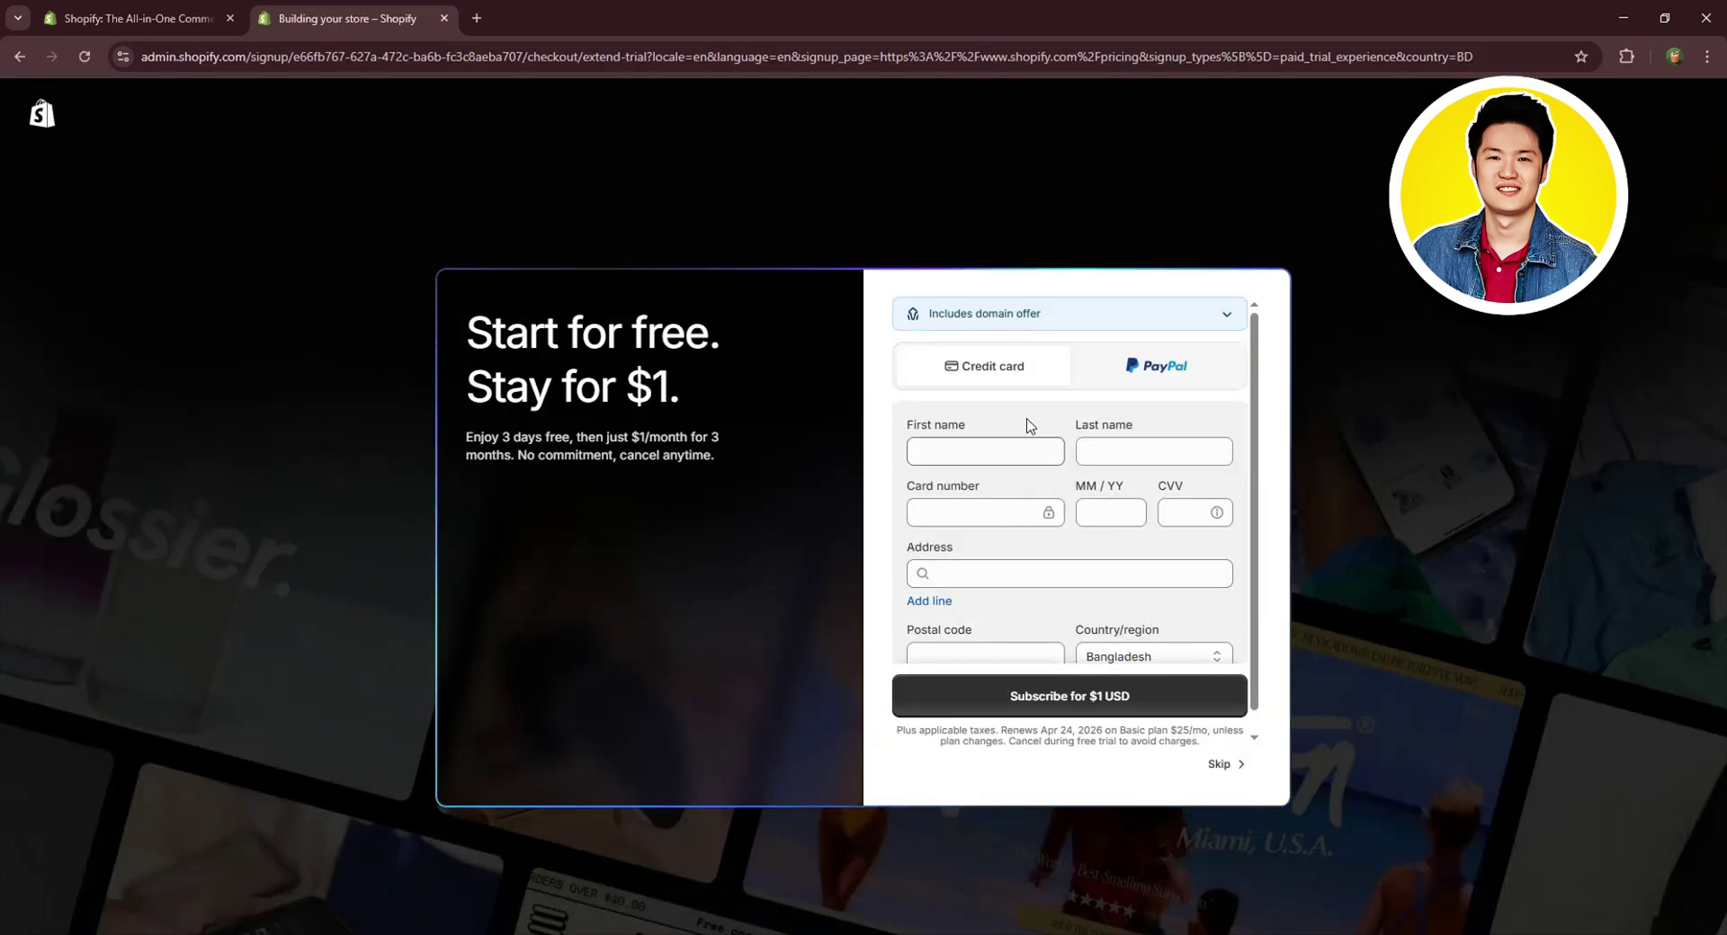
click(1159, 366)
click(1015, 455)
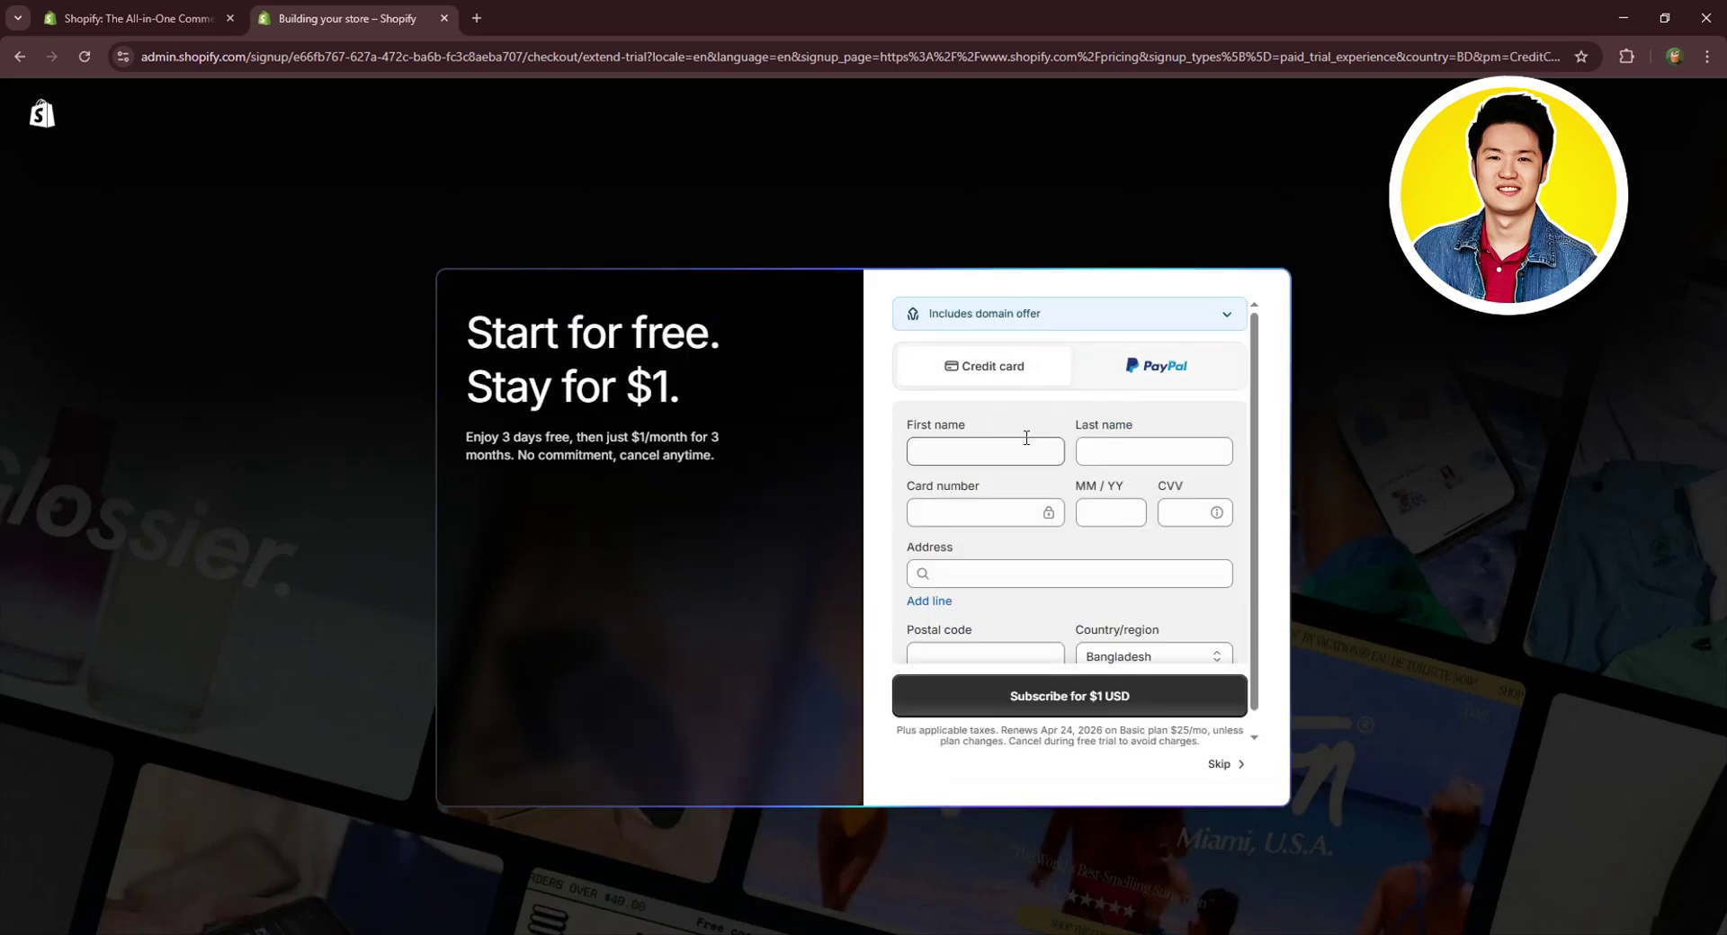
scroll(994, 453, down, 1)
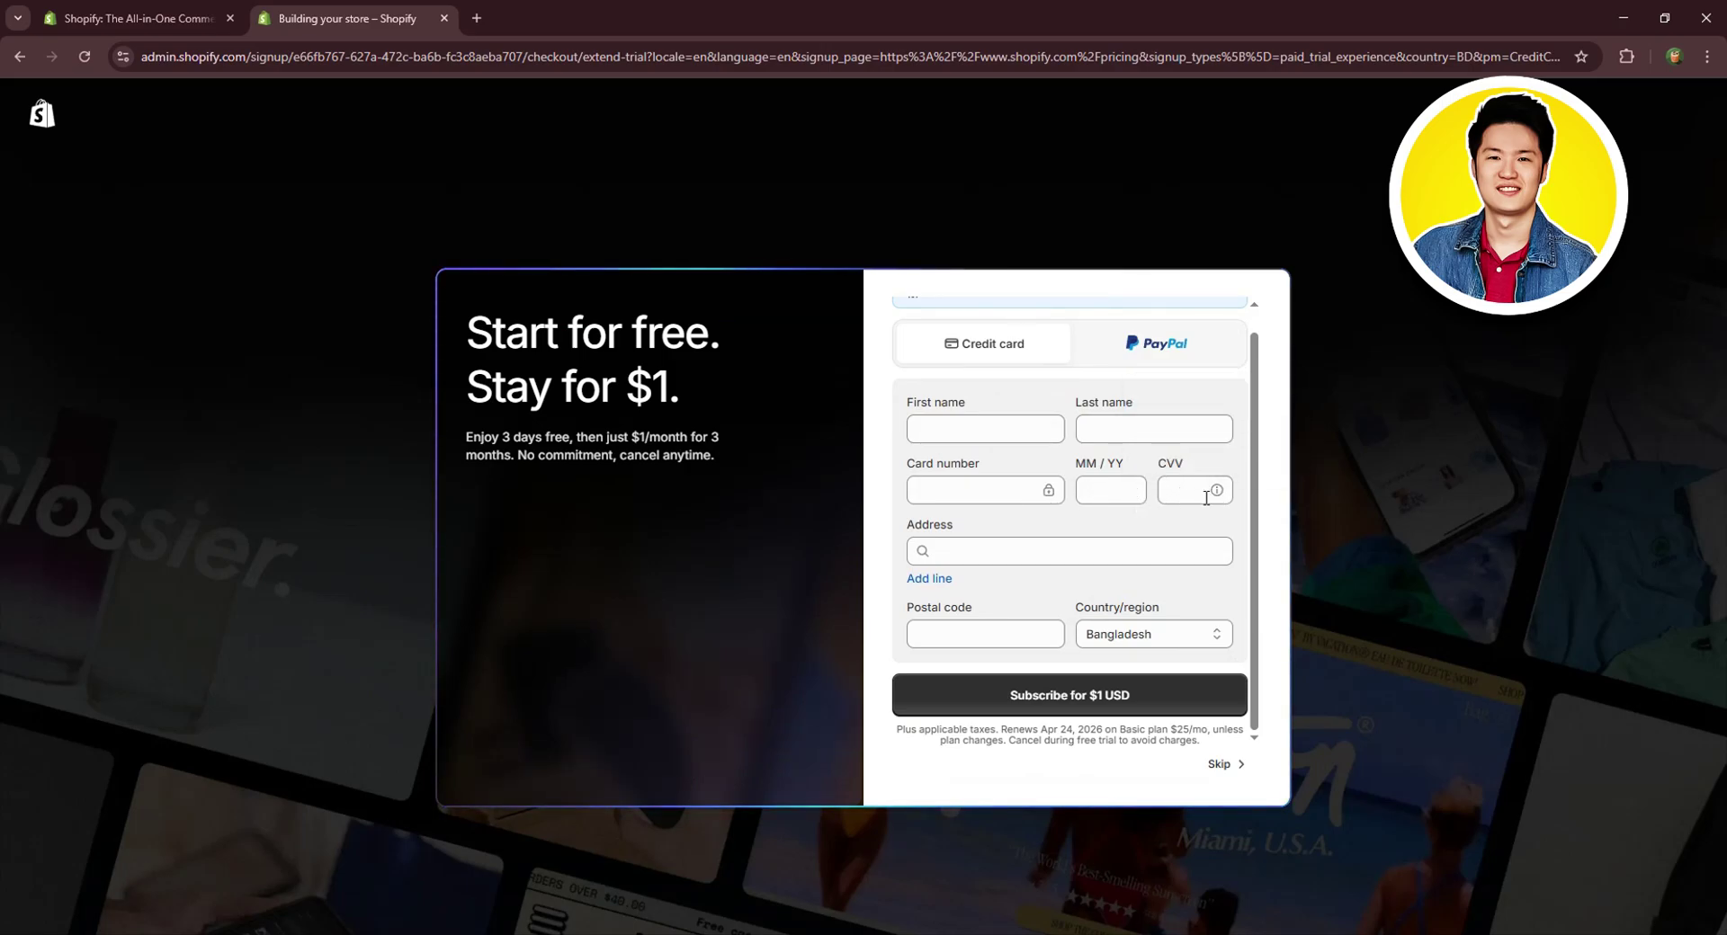
mouse_move(1217, 500)
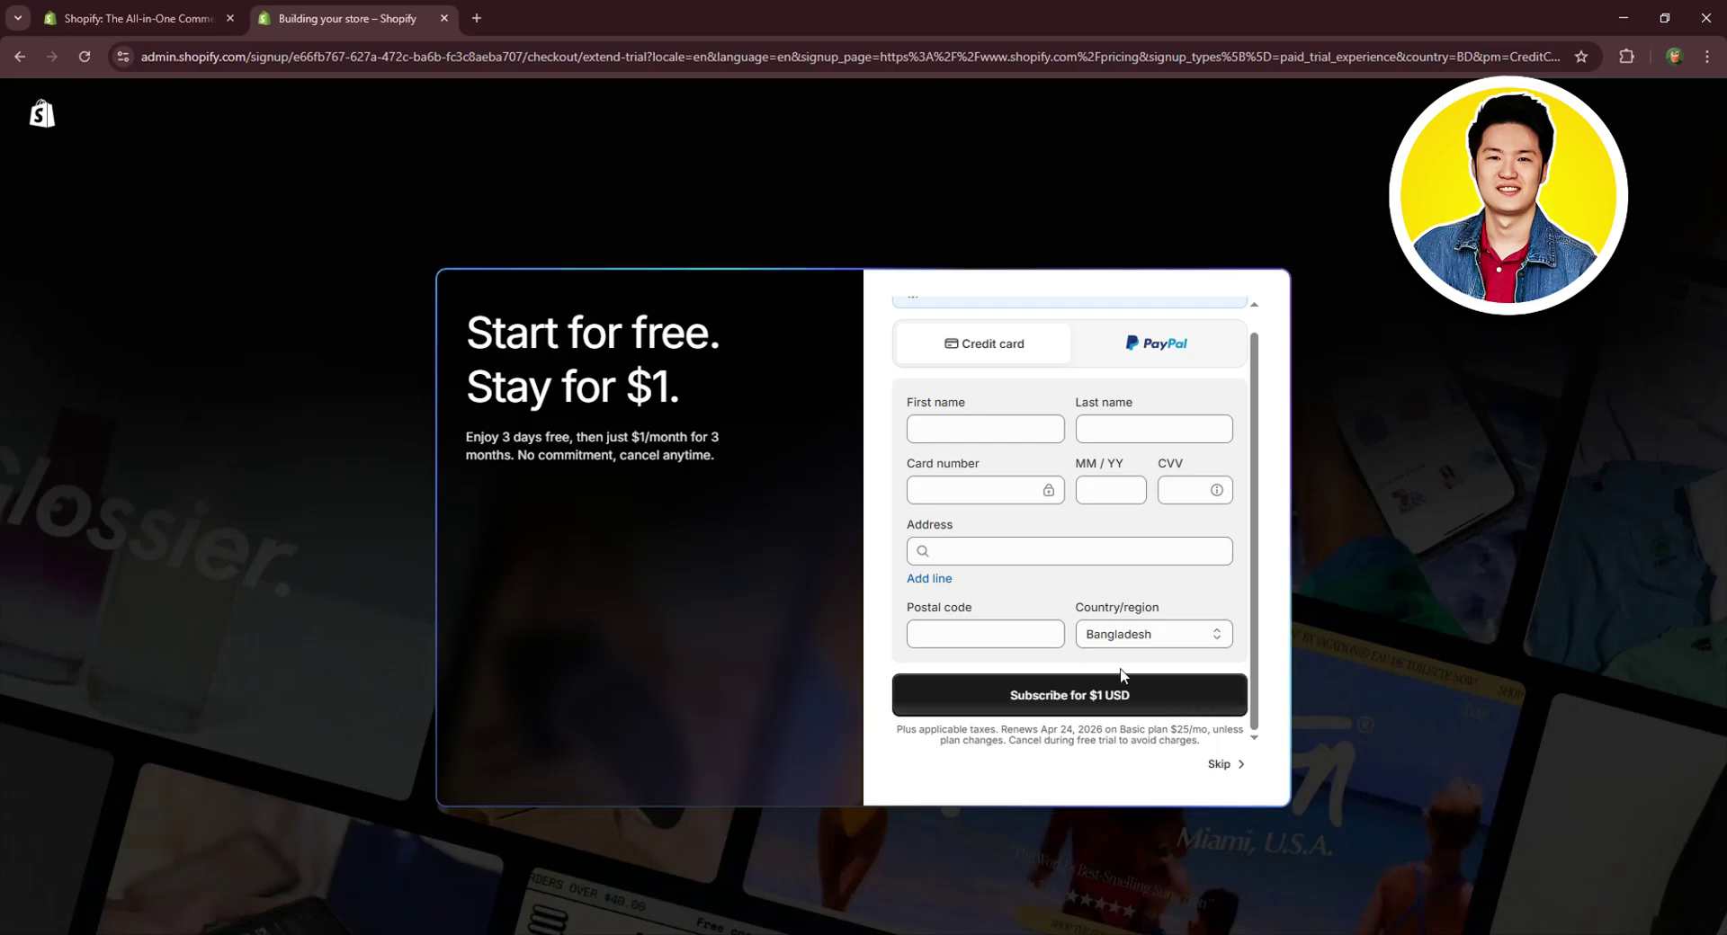
click(1221, 764)
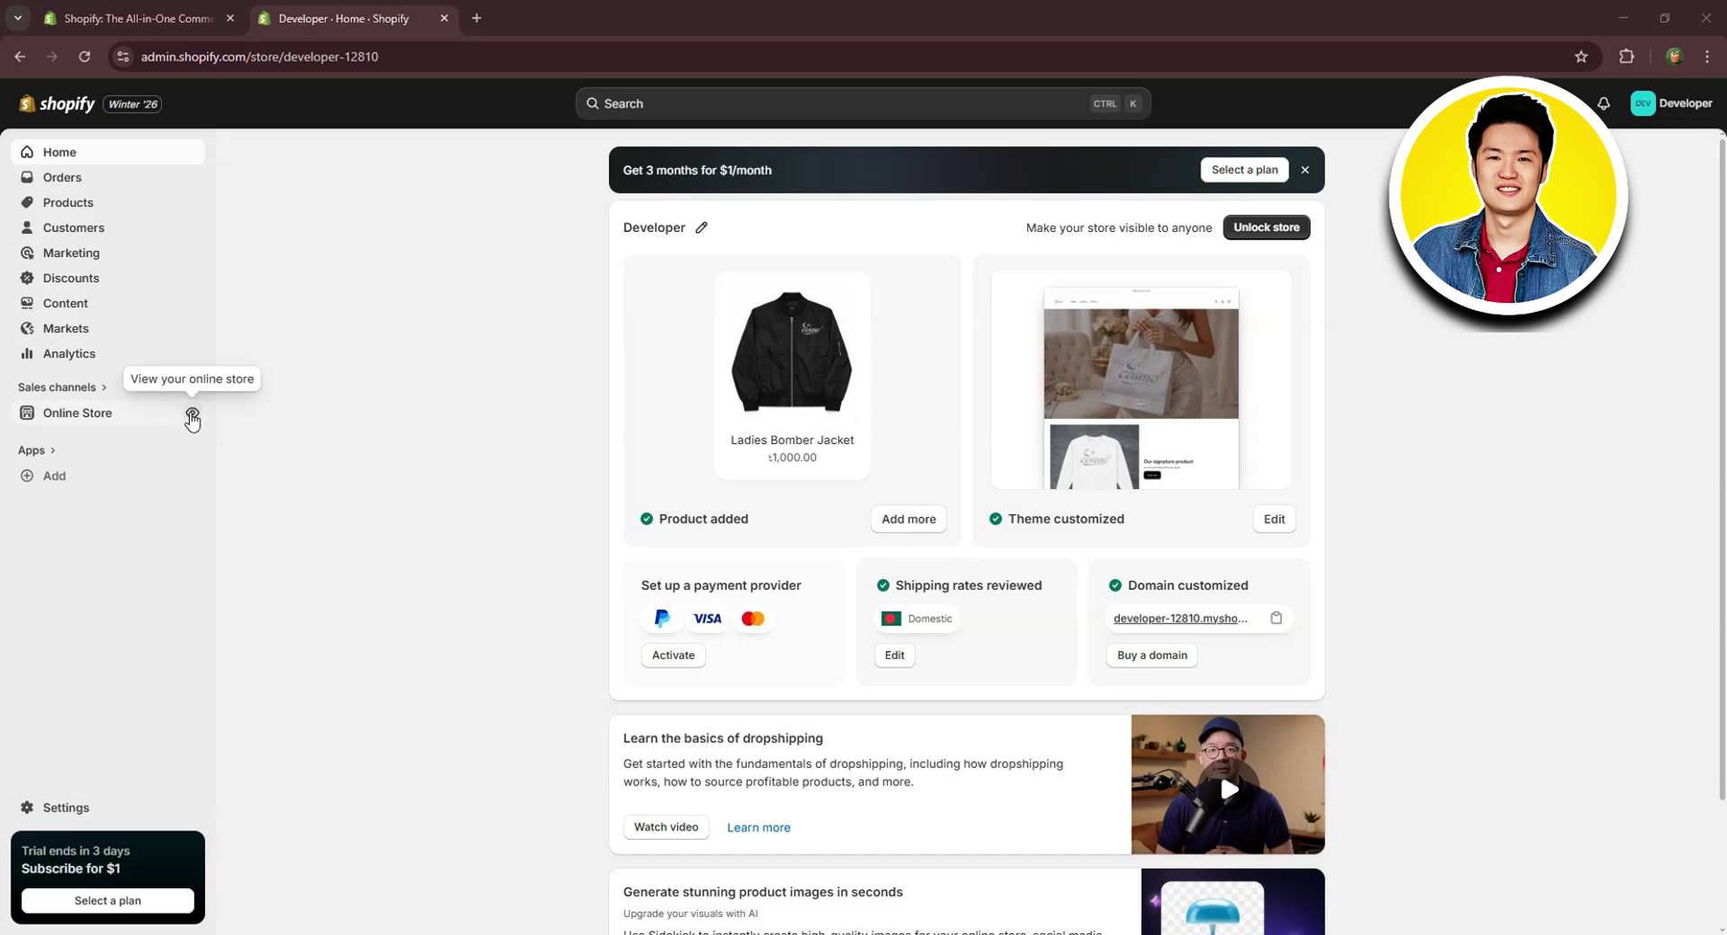
Preview the online store, examine its homepage from the banner to the email list section, and close the preview.
click(188, 413)
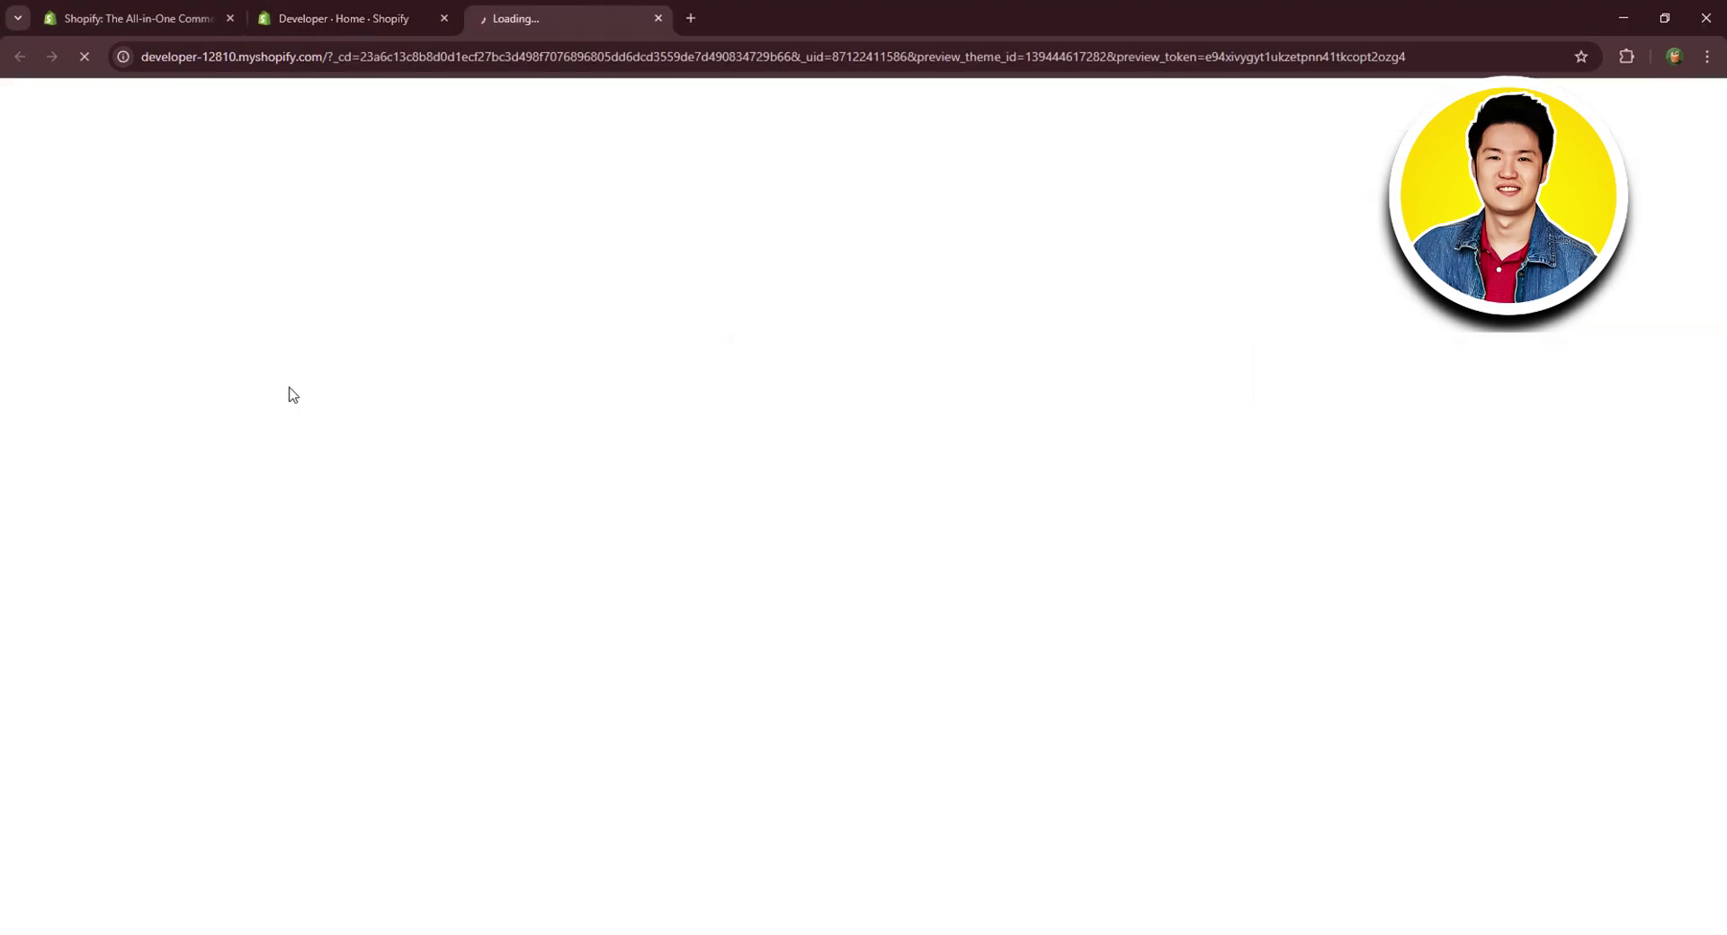
scroll(1039, 393, down, 1)
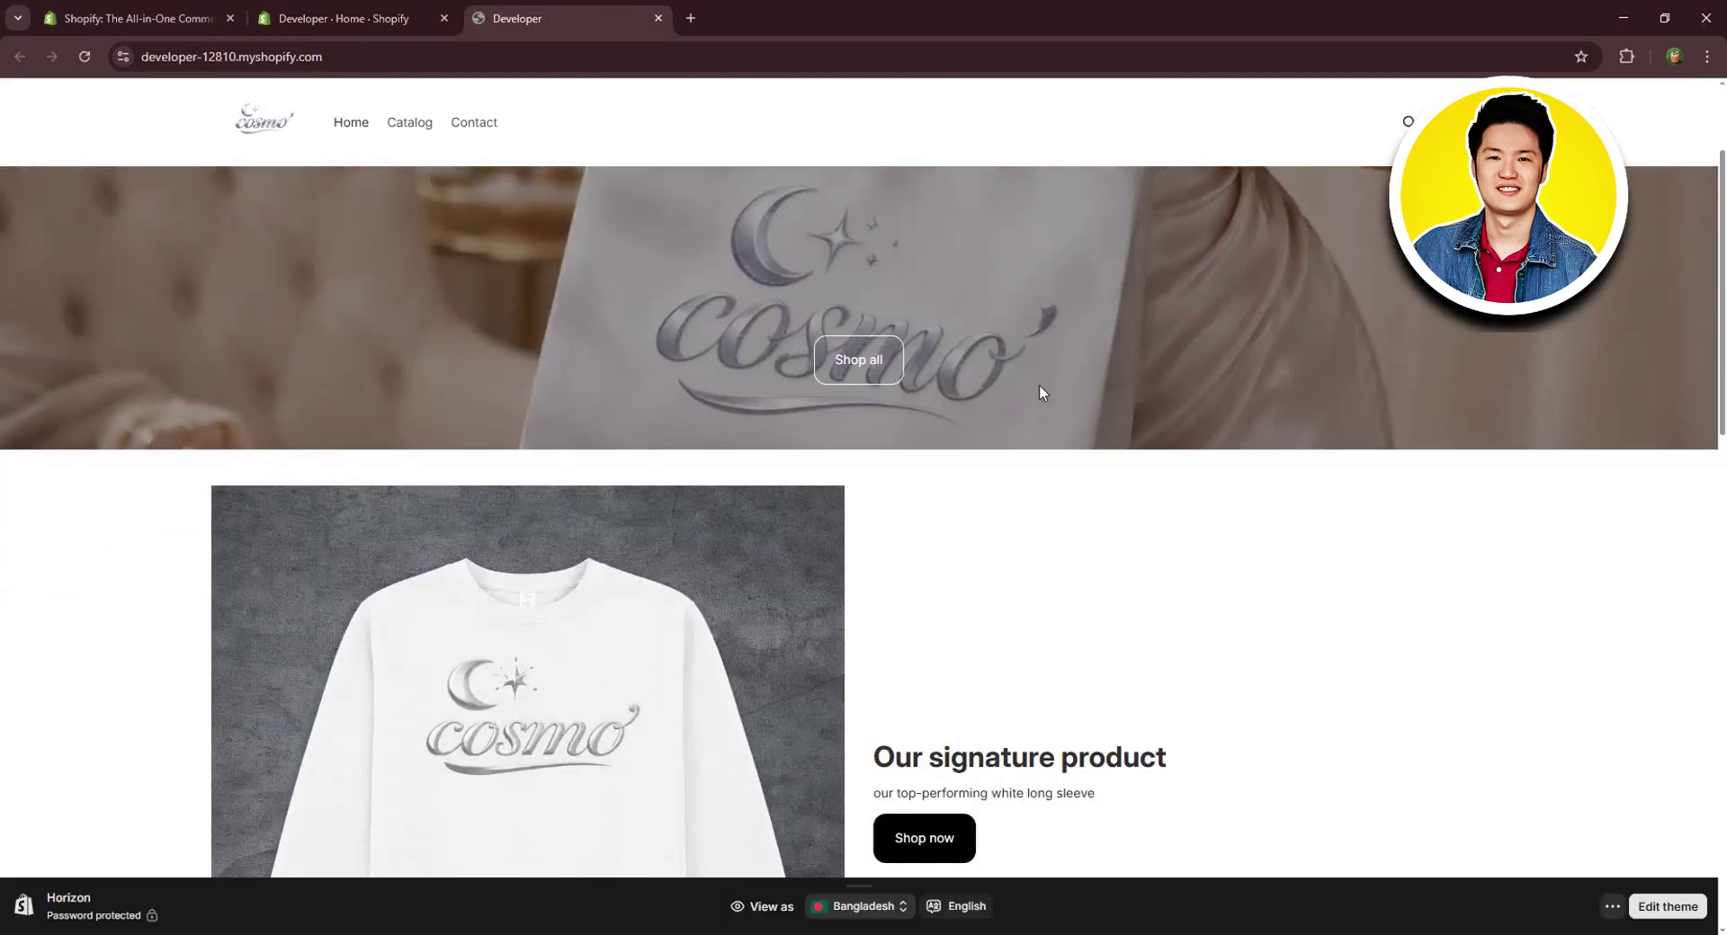
scroll(1040, 393, down, 3)
scroll(1022, 513, down, 5)
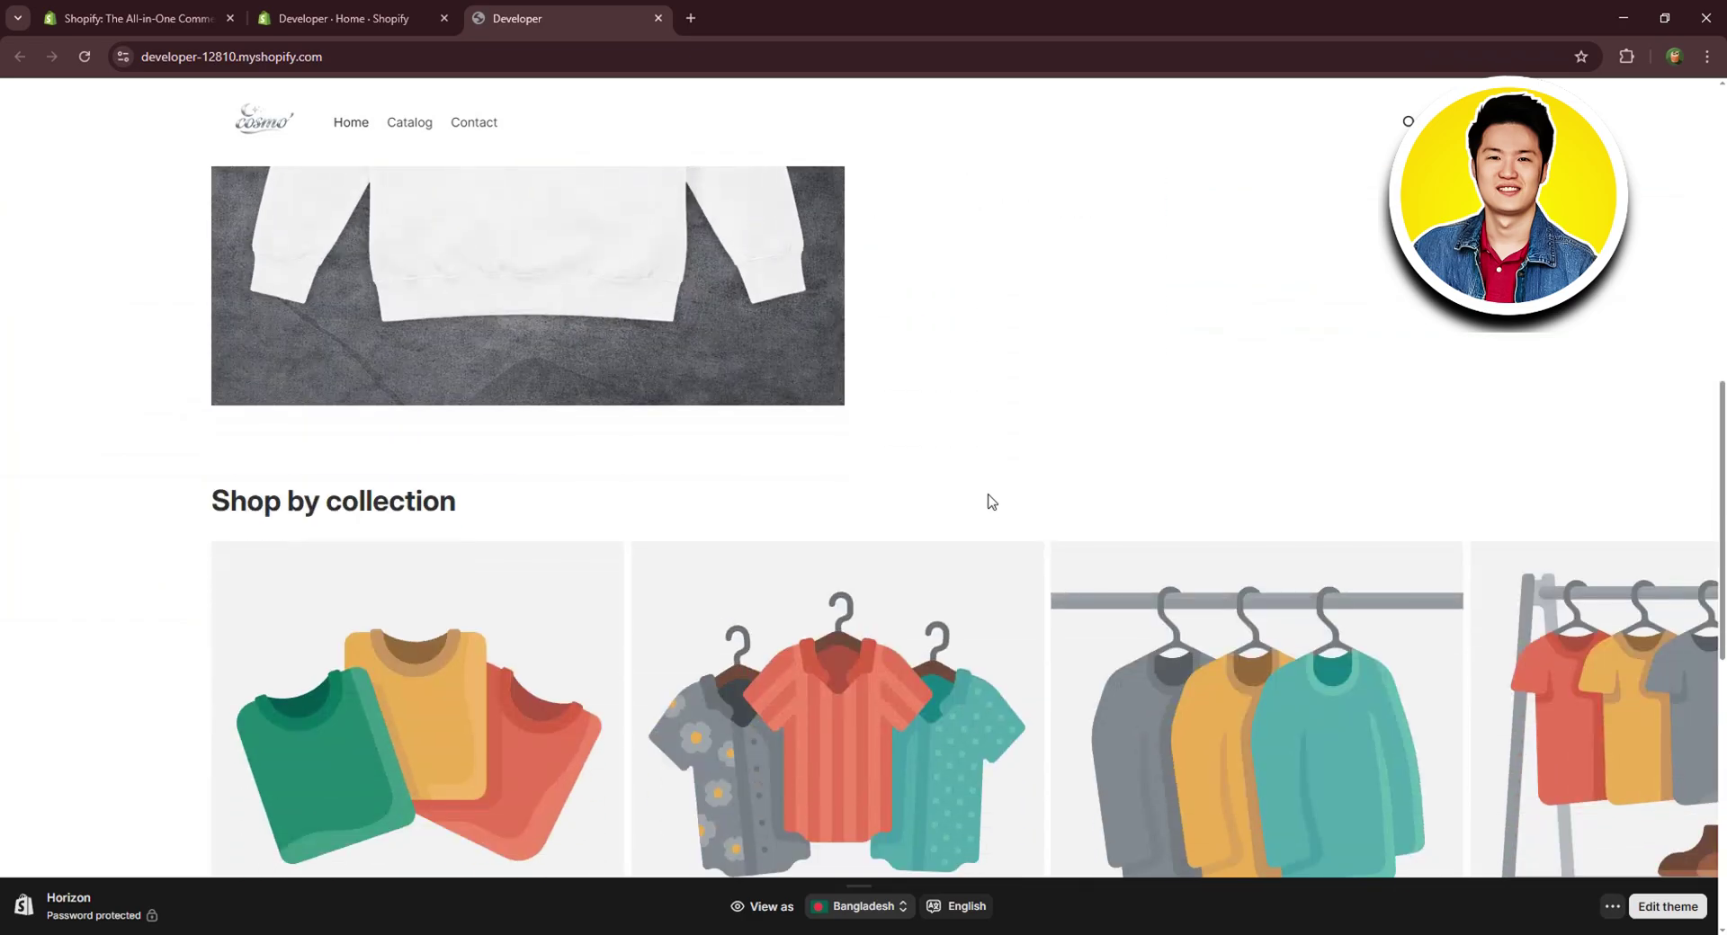
scroll(458, 485, down, 2)
scroll(505, 431, down, 5)
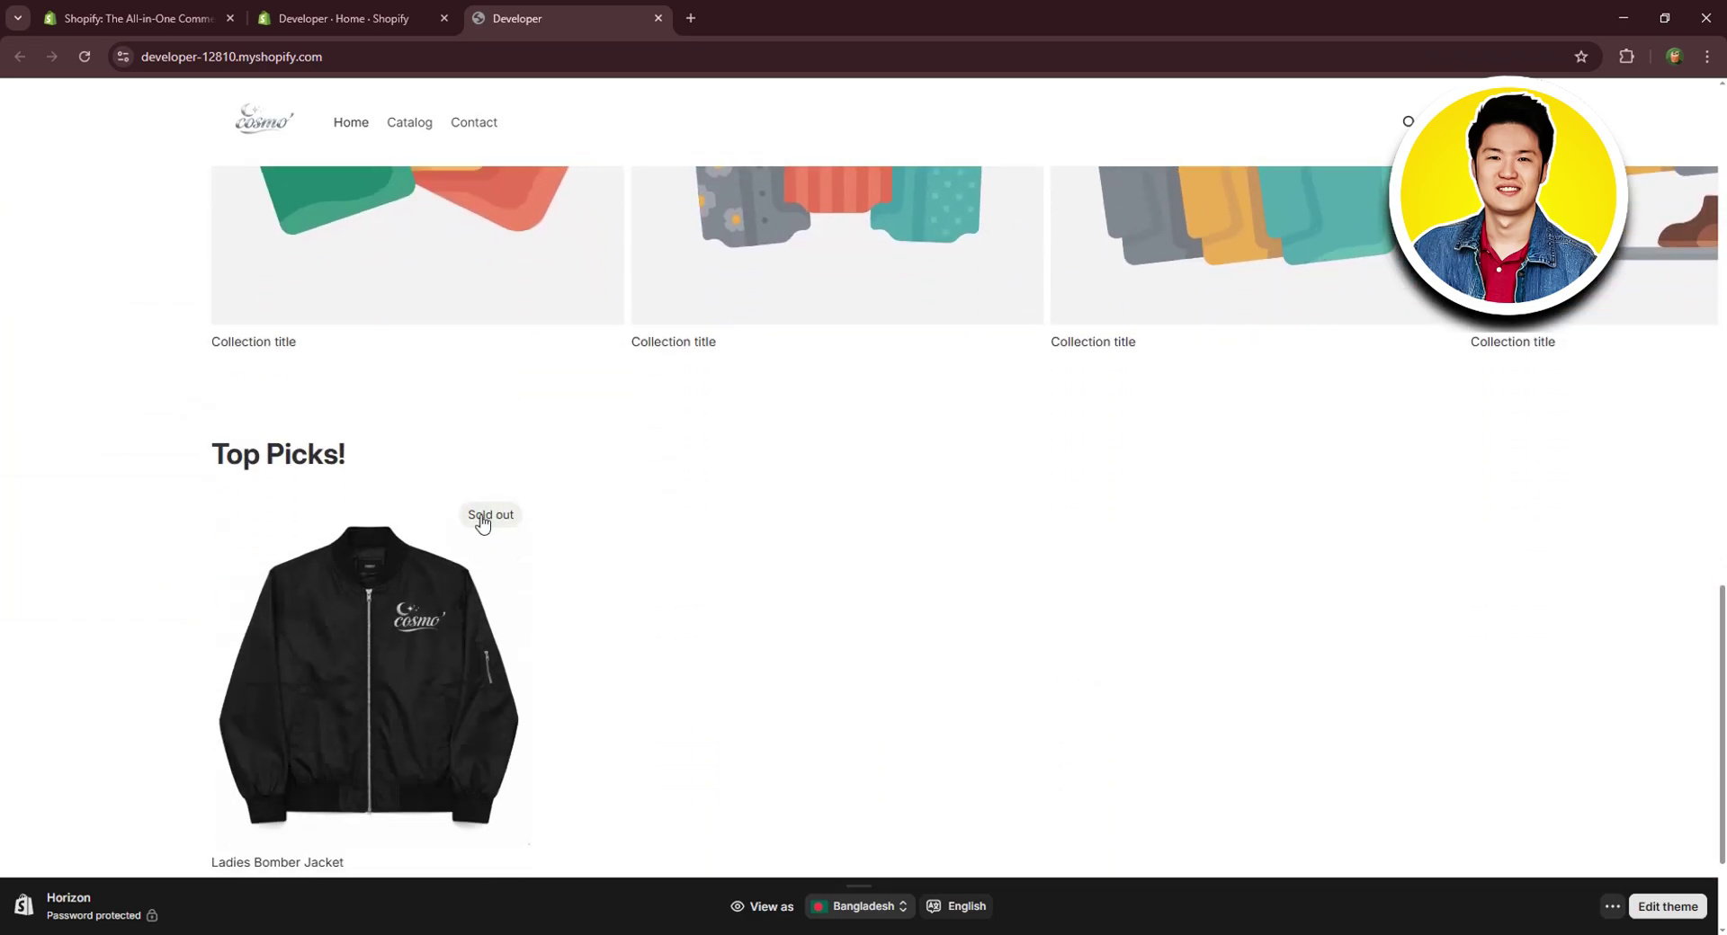
scroll(472, 643, down, 2)
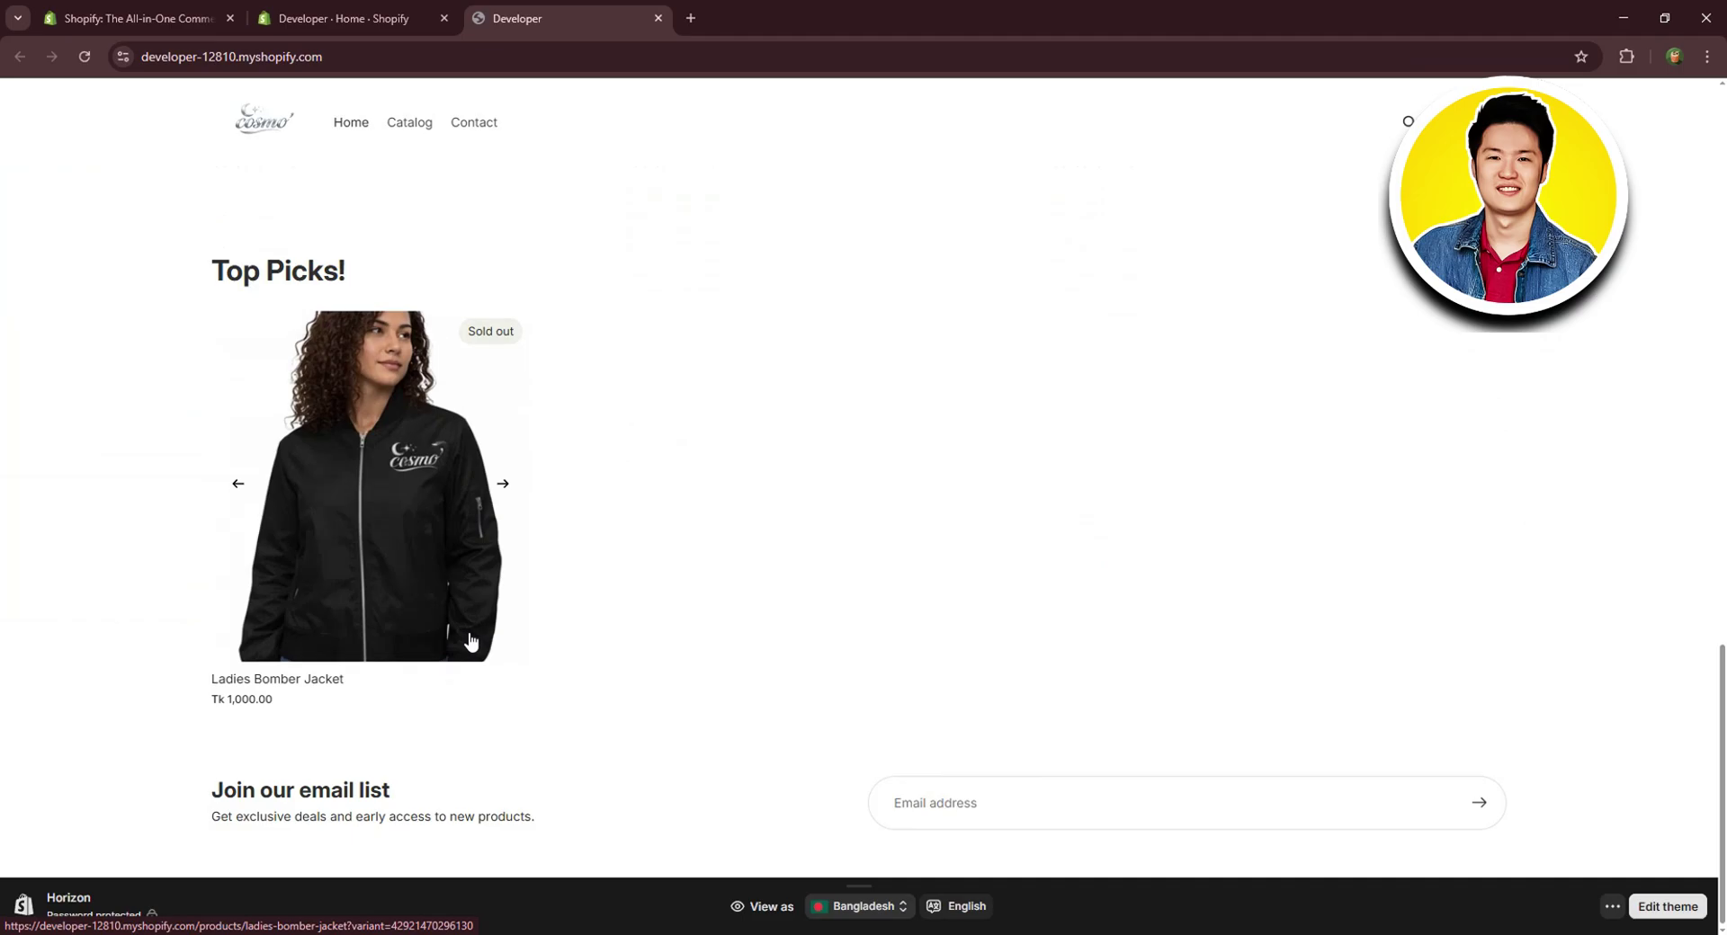
scroll(529, 592, up, 2)
scroll(630, 450, up, 10)
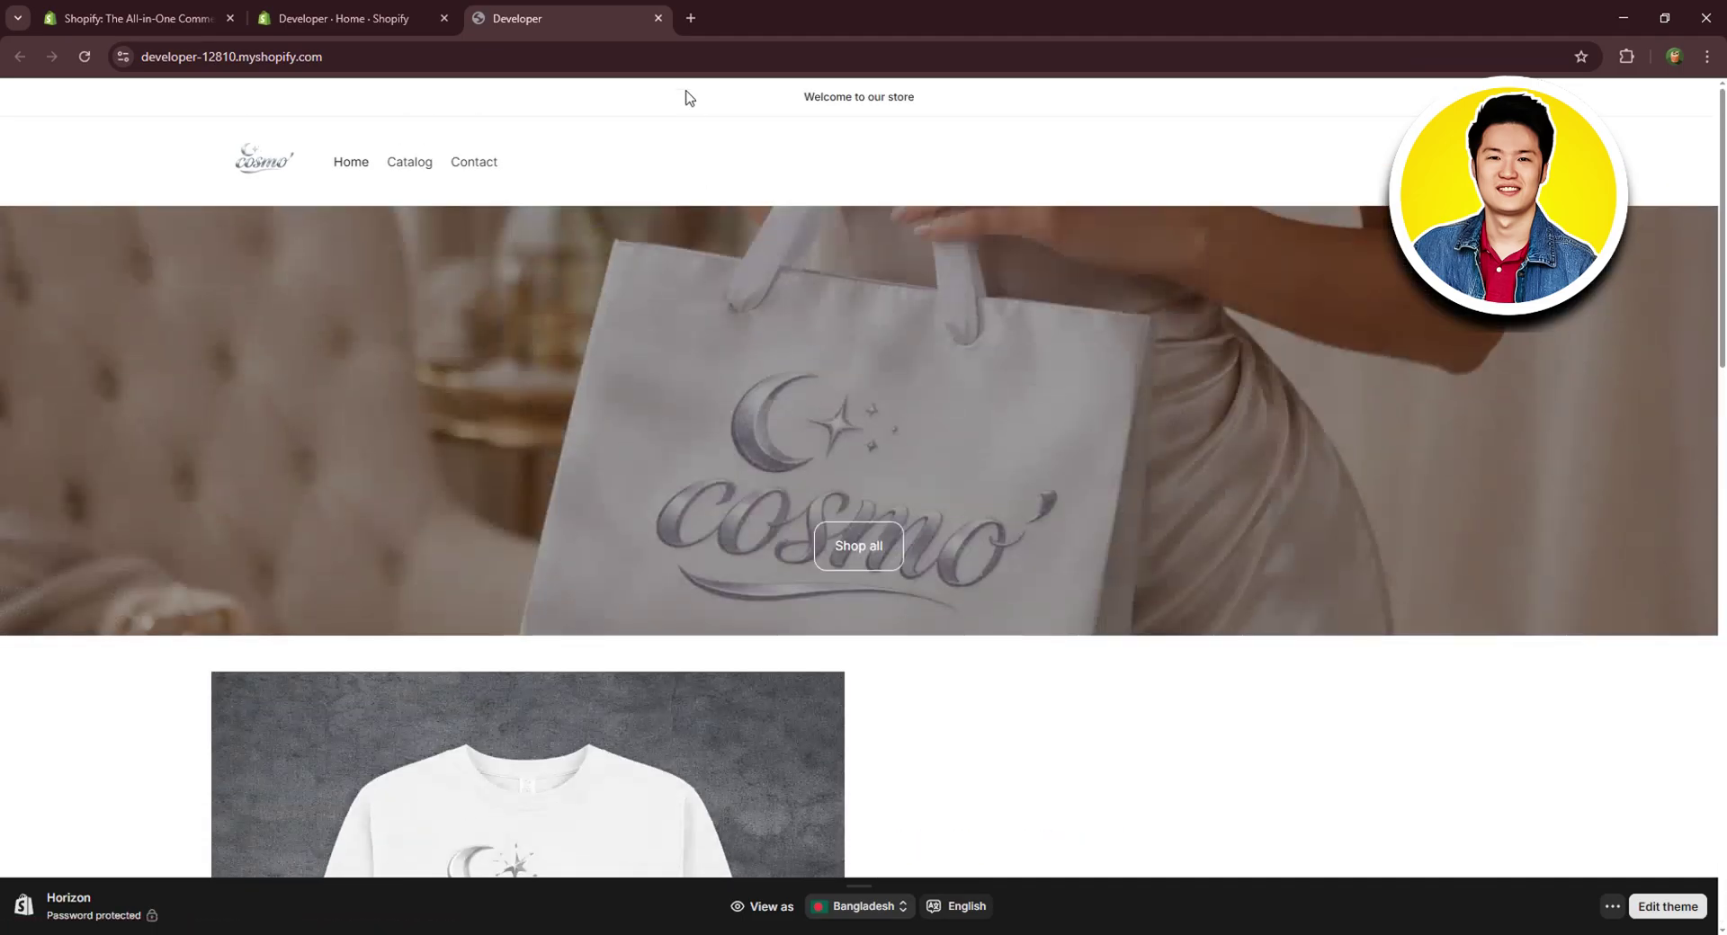
click(658, 18)
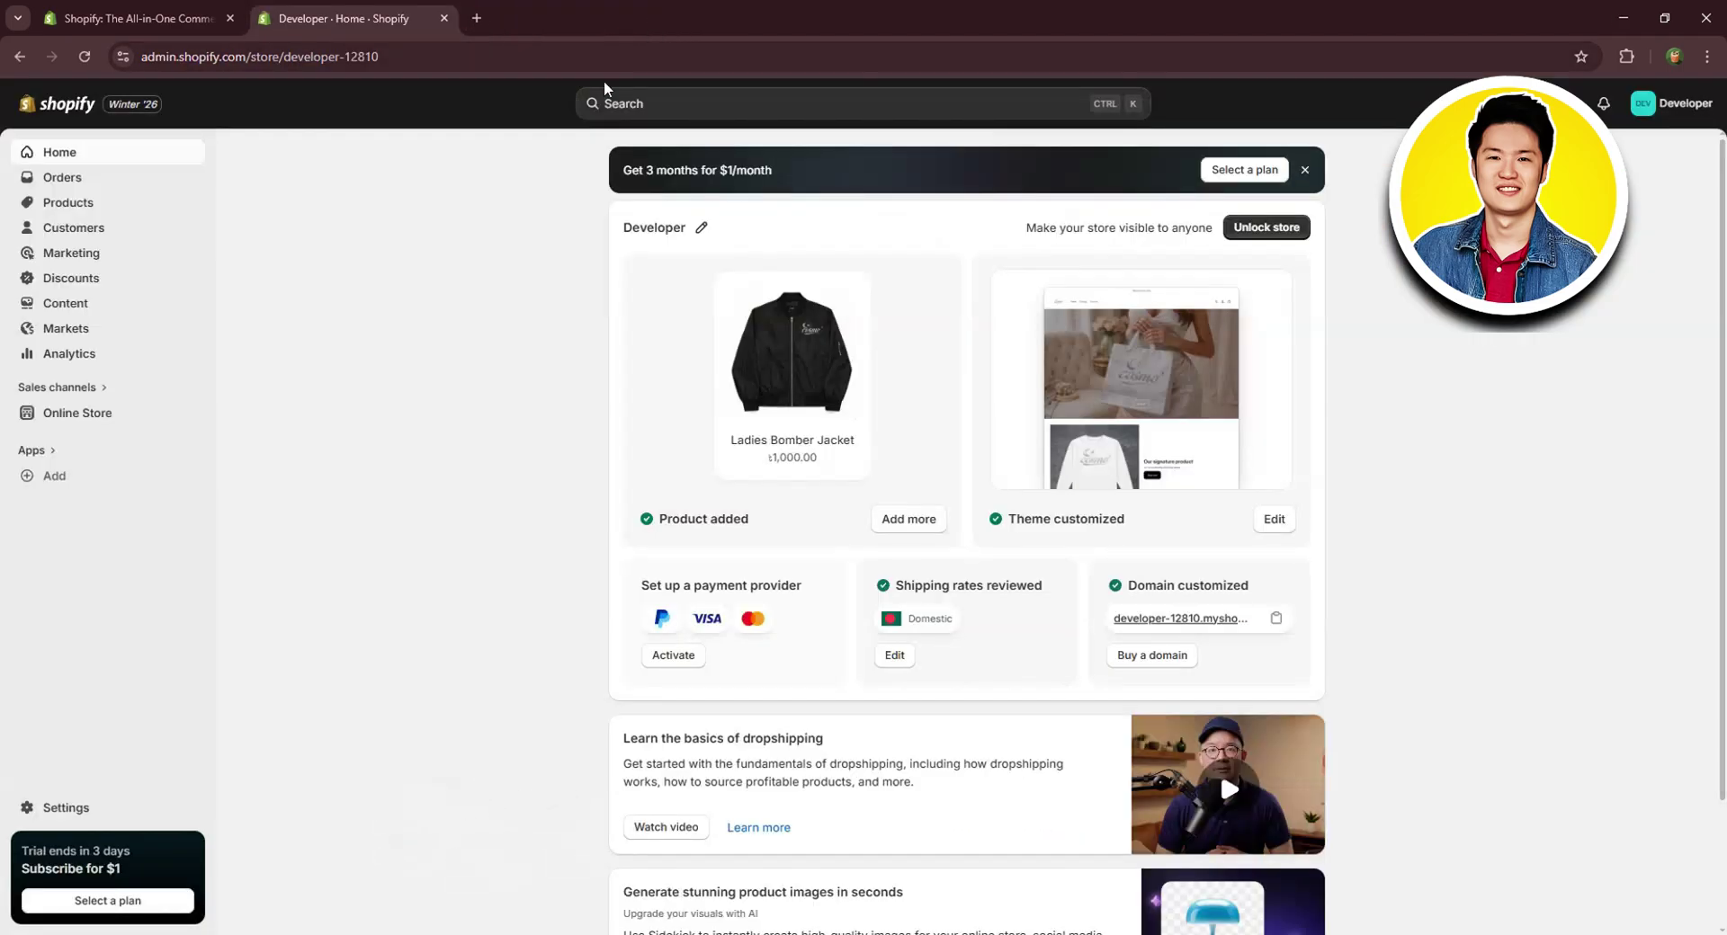
click(476, 18)
text(https://www.dsers.com/index.html)
key(Return)
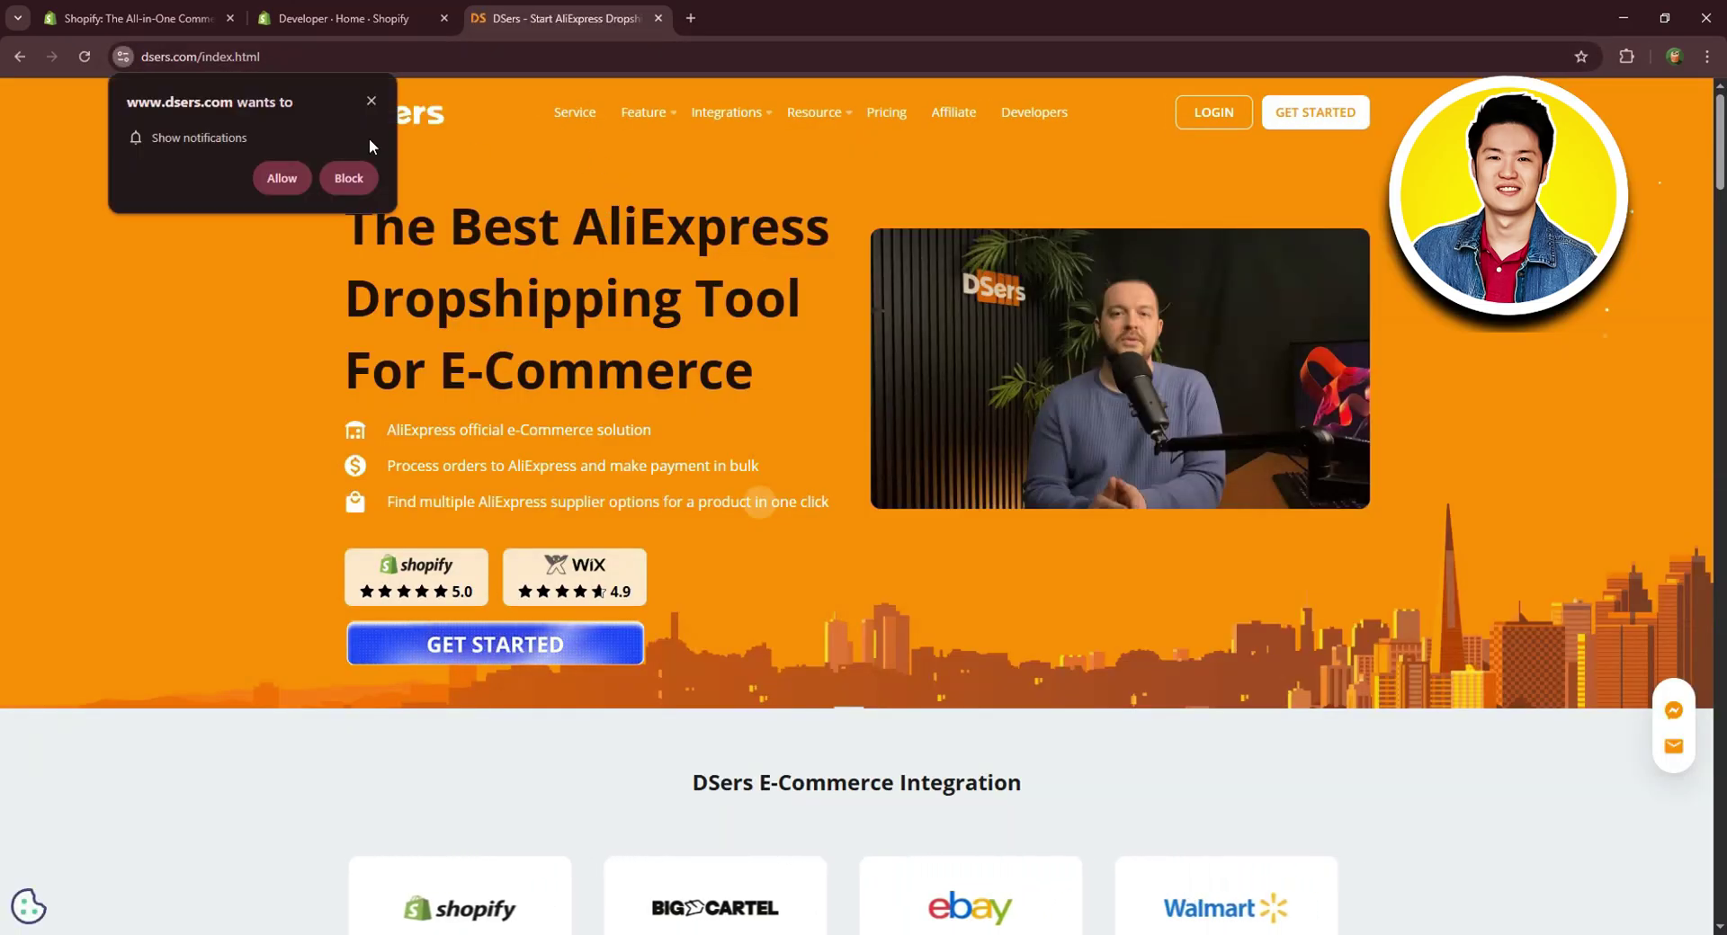
click(372, 102)
Examine the DSers homepage sections on integrations, supplier management, bulk ordering, order tracking and shipping optimization.
scroll(687, 385, down, 10)
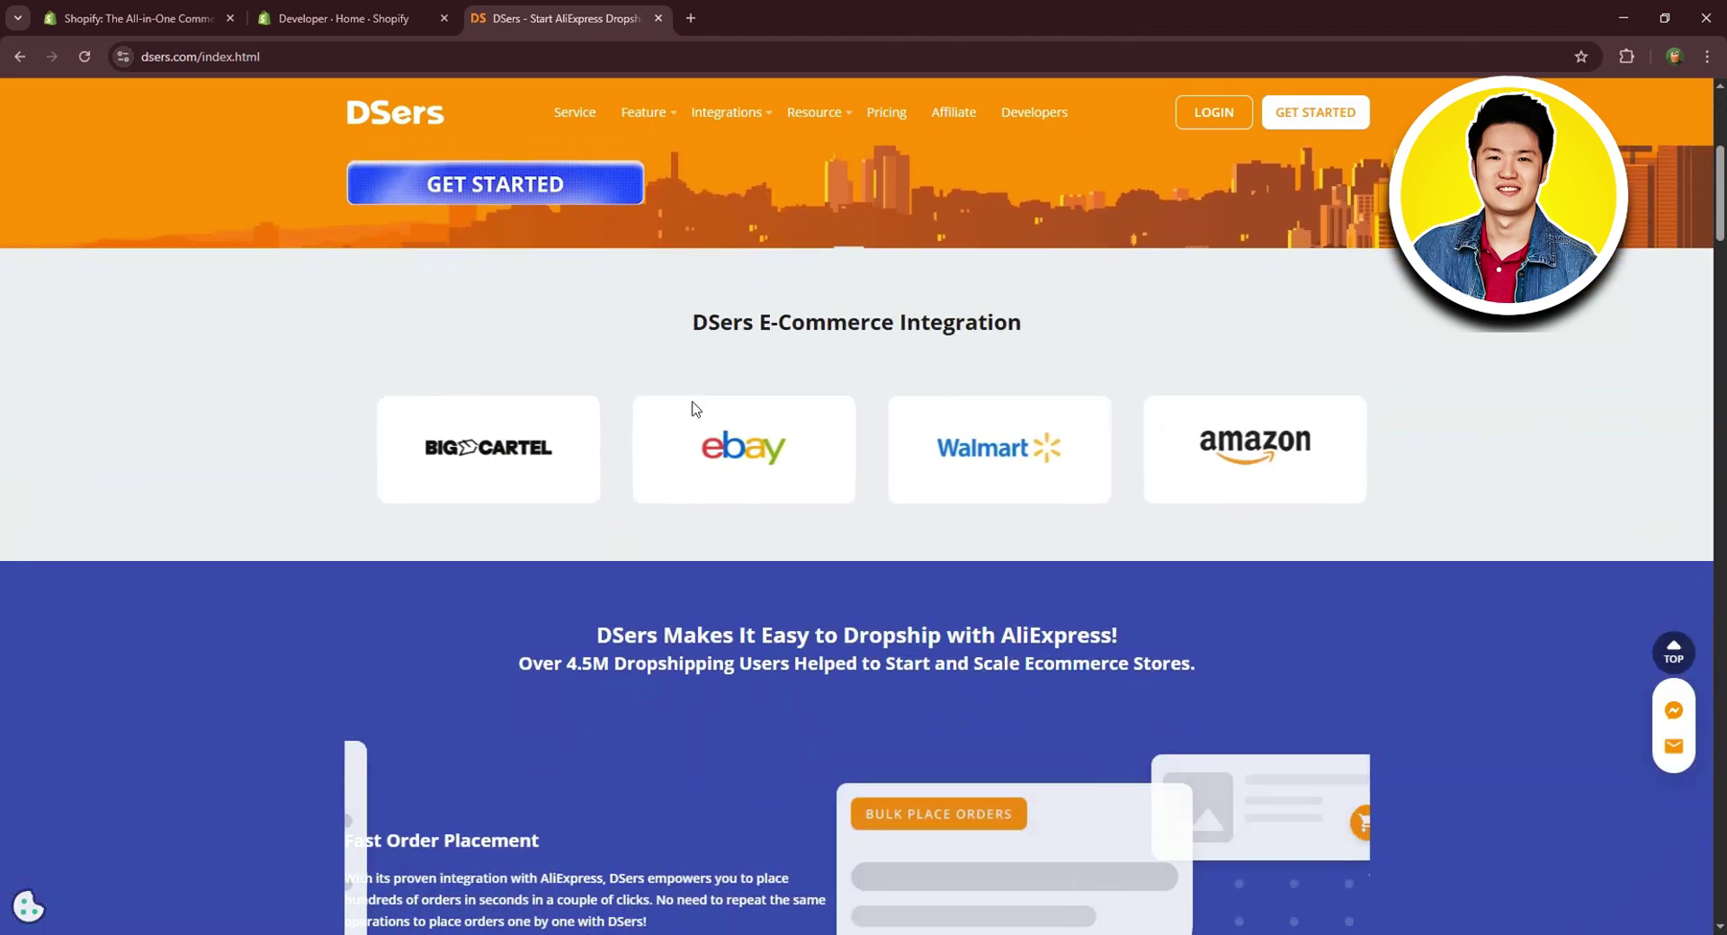
scroll(692, 401, down, 5)
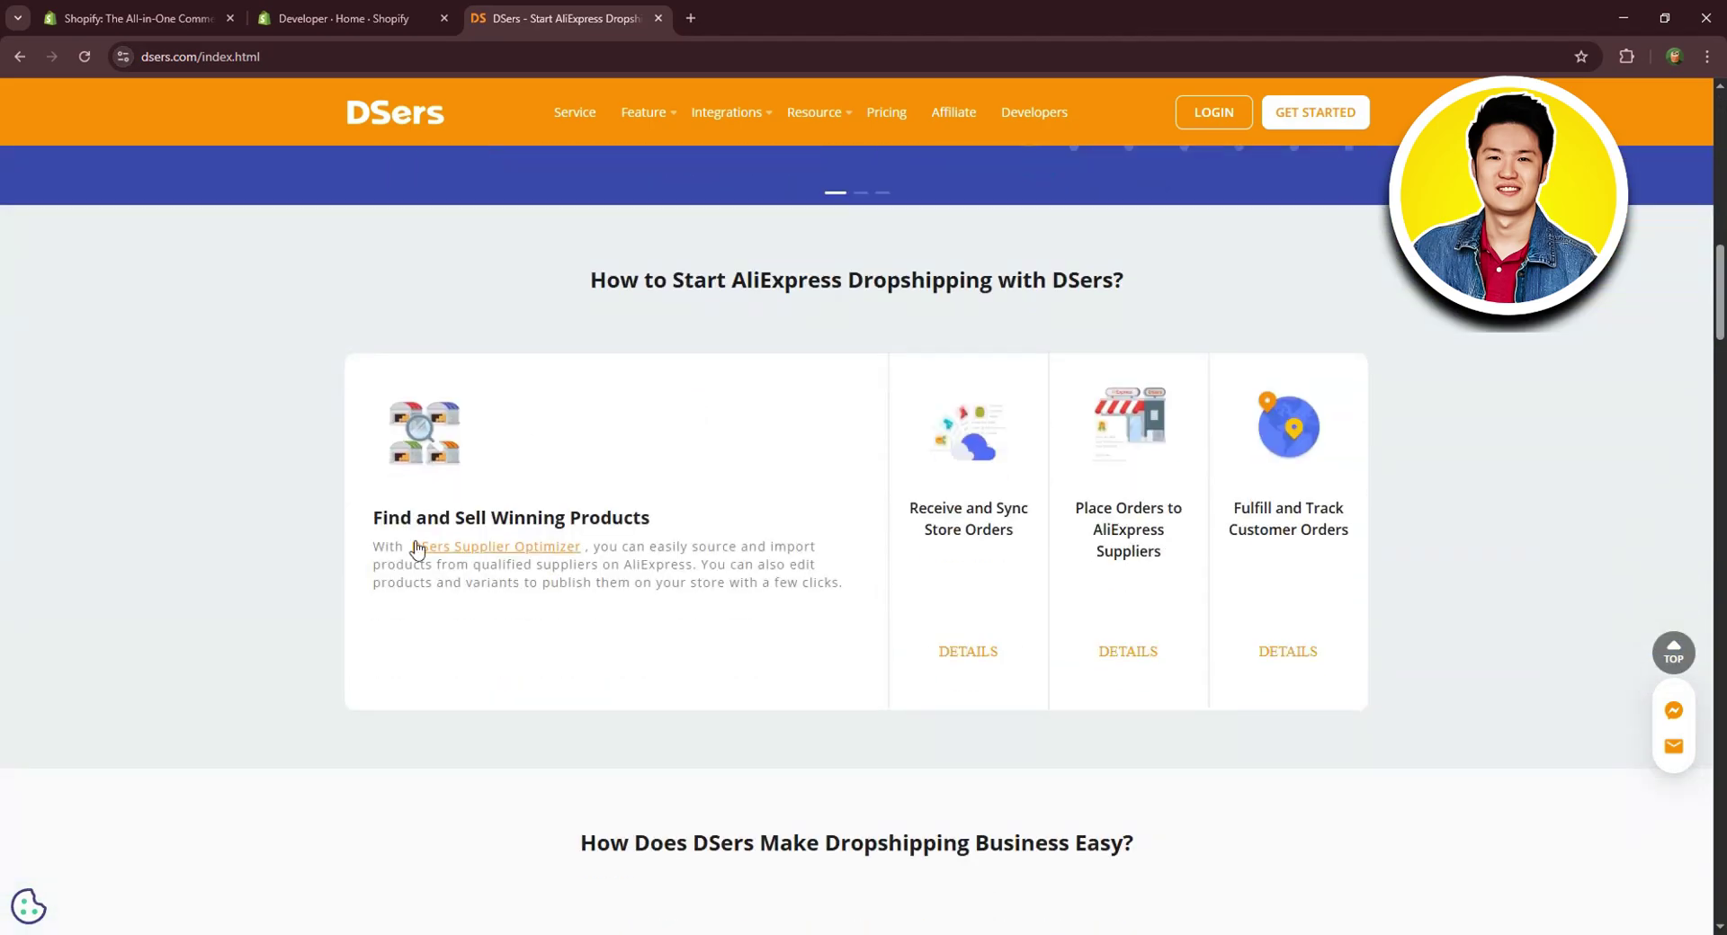
scroll(666, 512, down, 7)
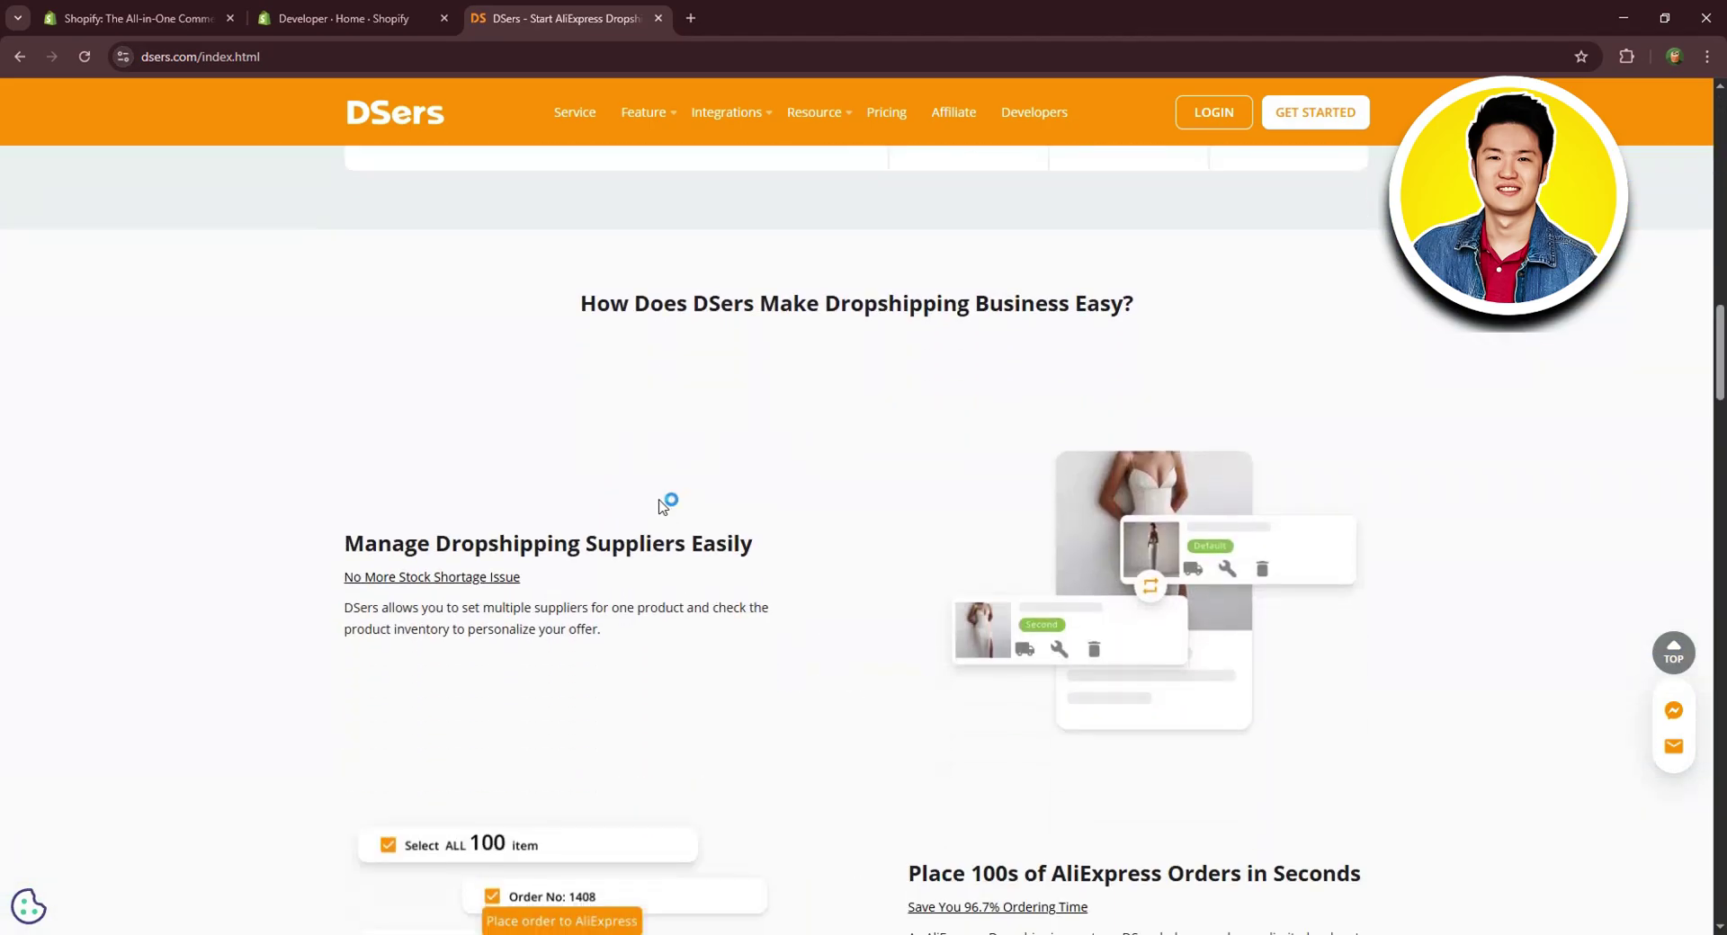
scroll(594, 526, down, 3)
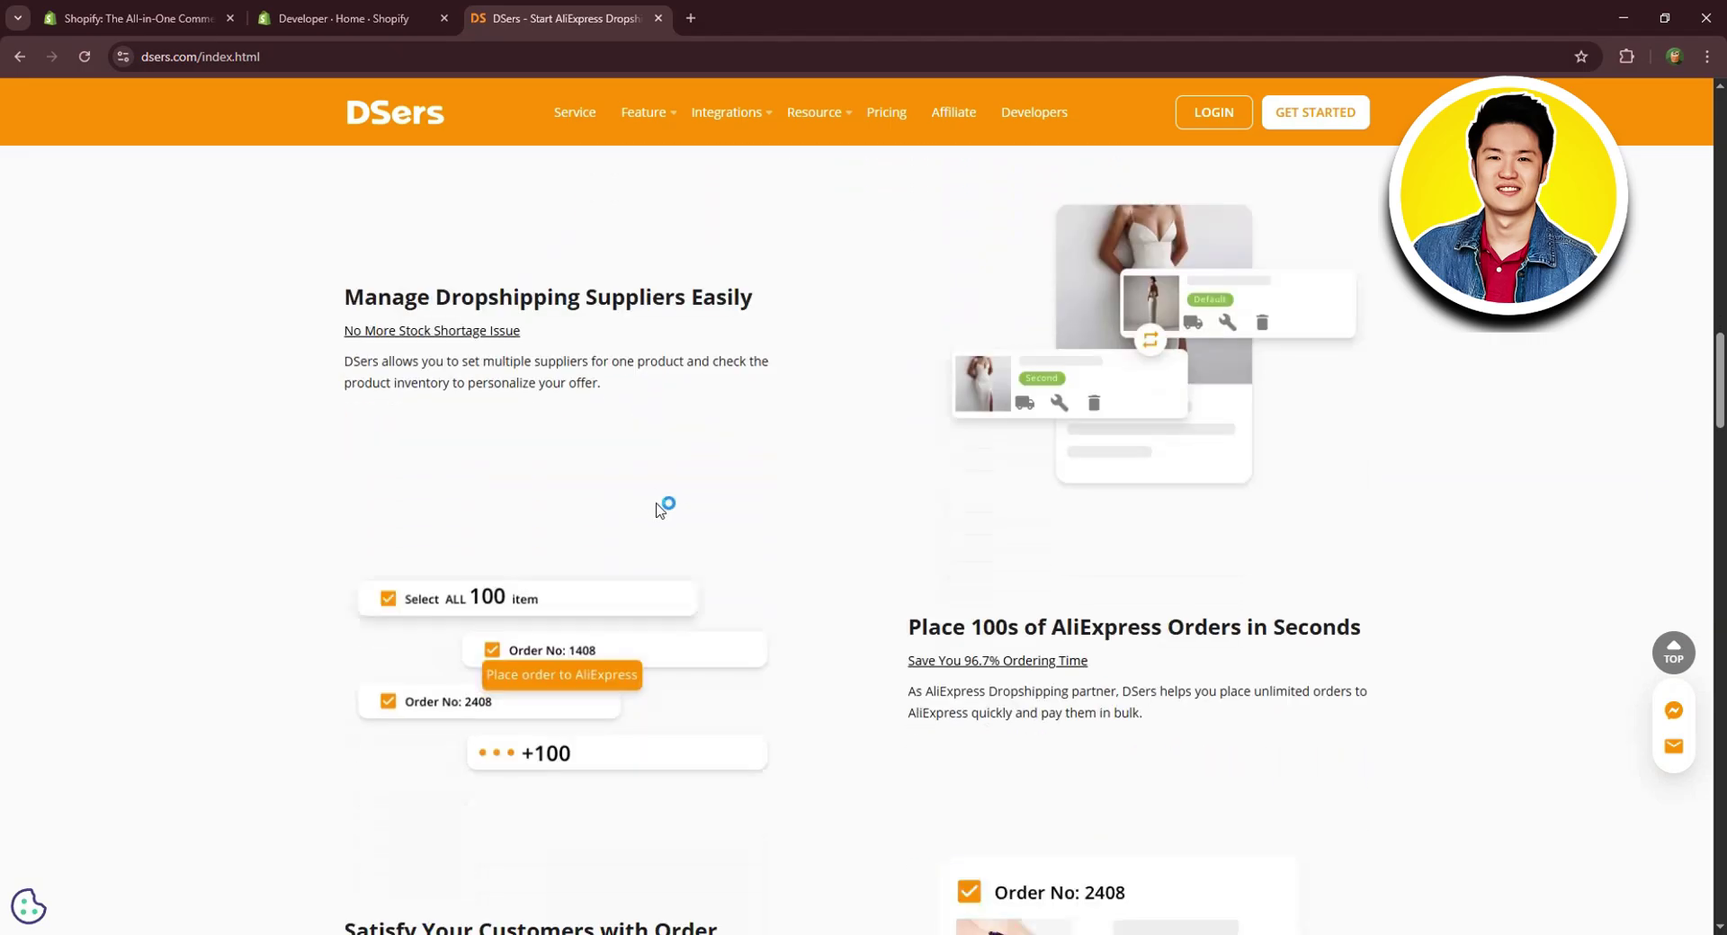
scroll(783, 493, down, 4)
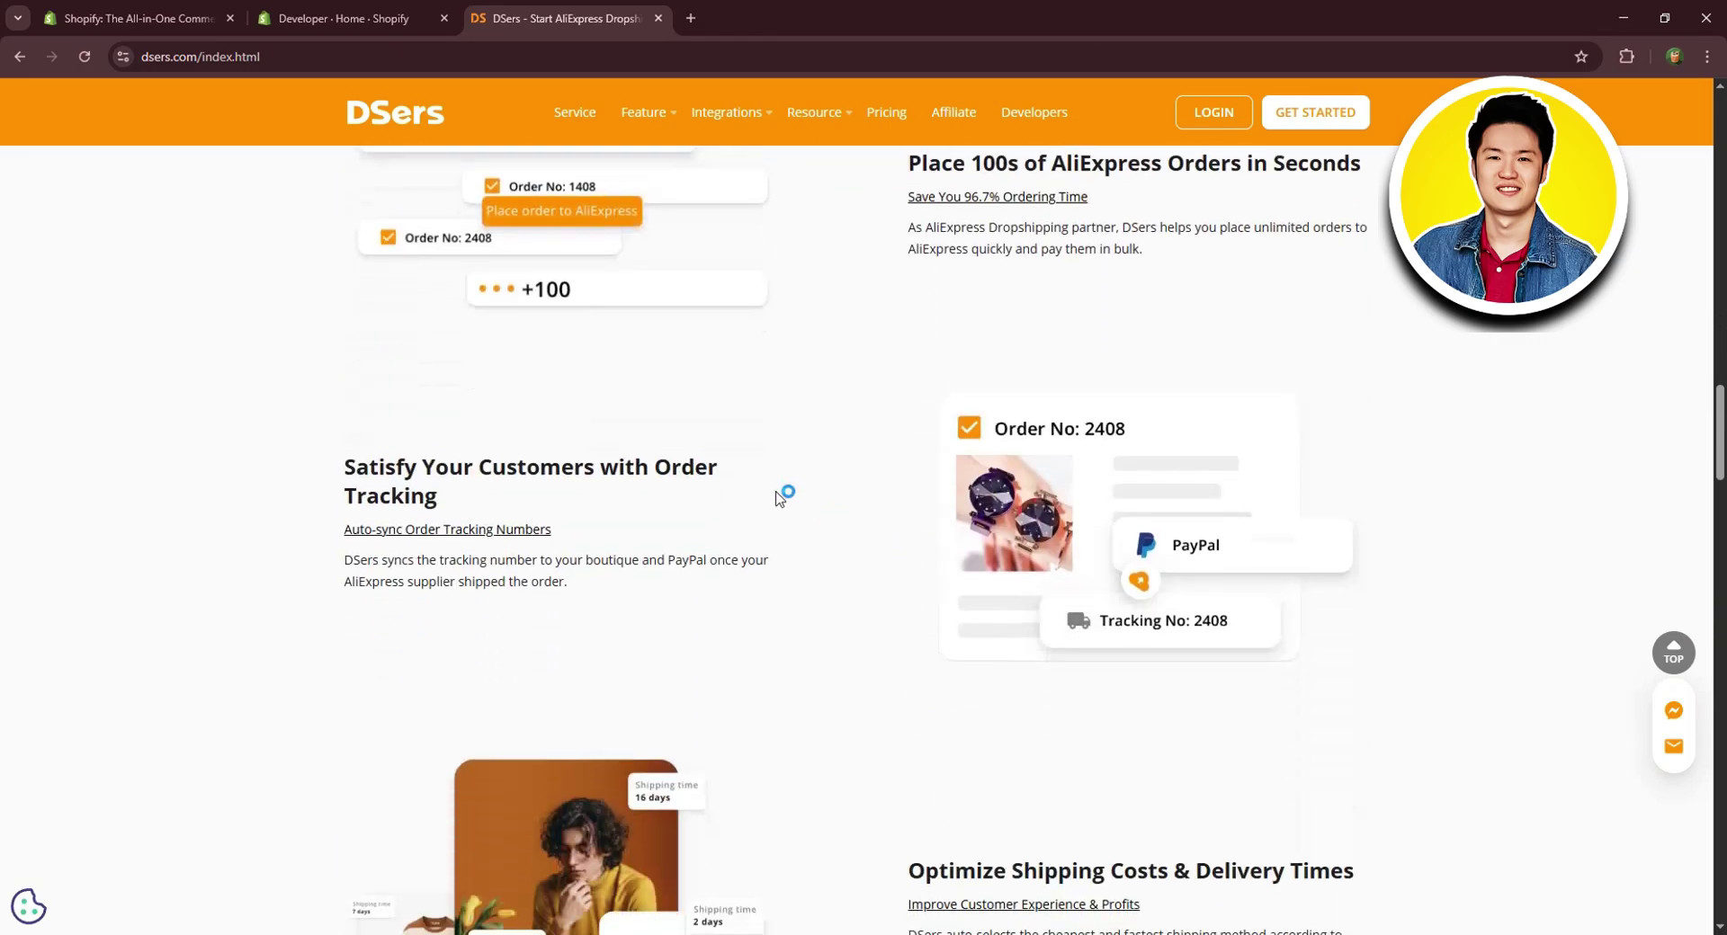
scroll(575, 531, down, 4)
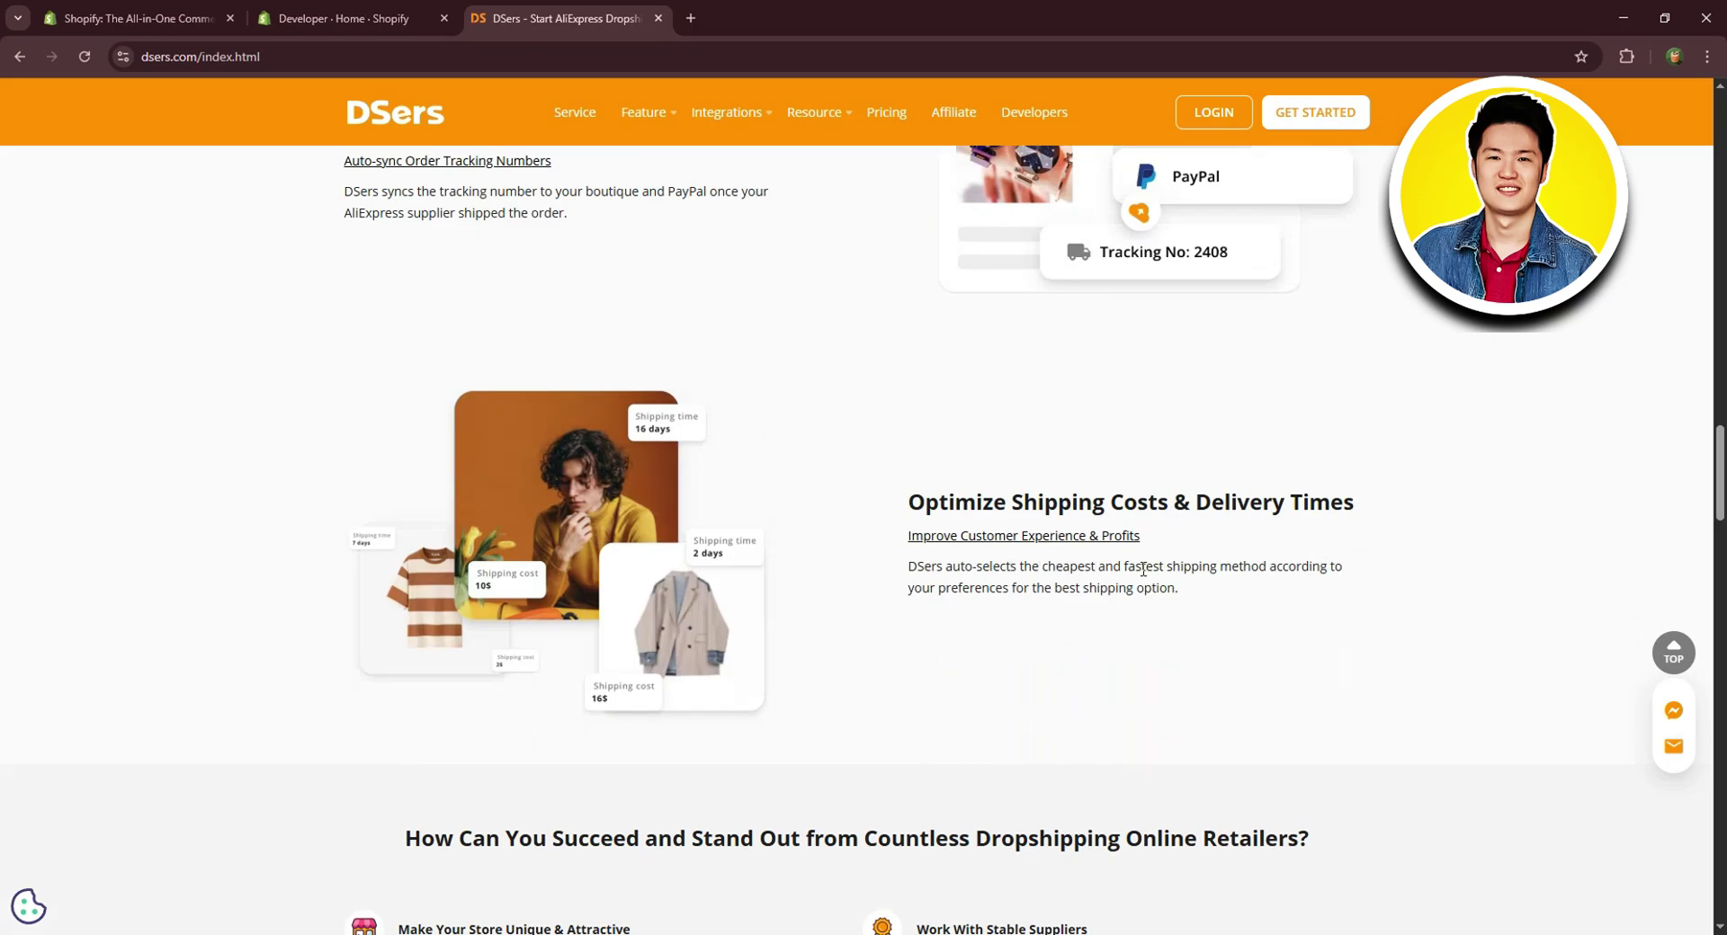
scroll(1142, 568, up, 20)
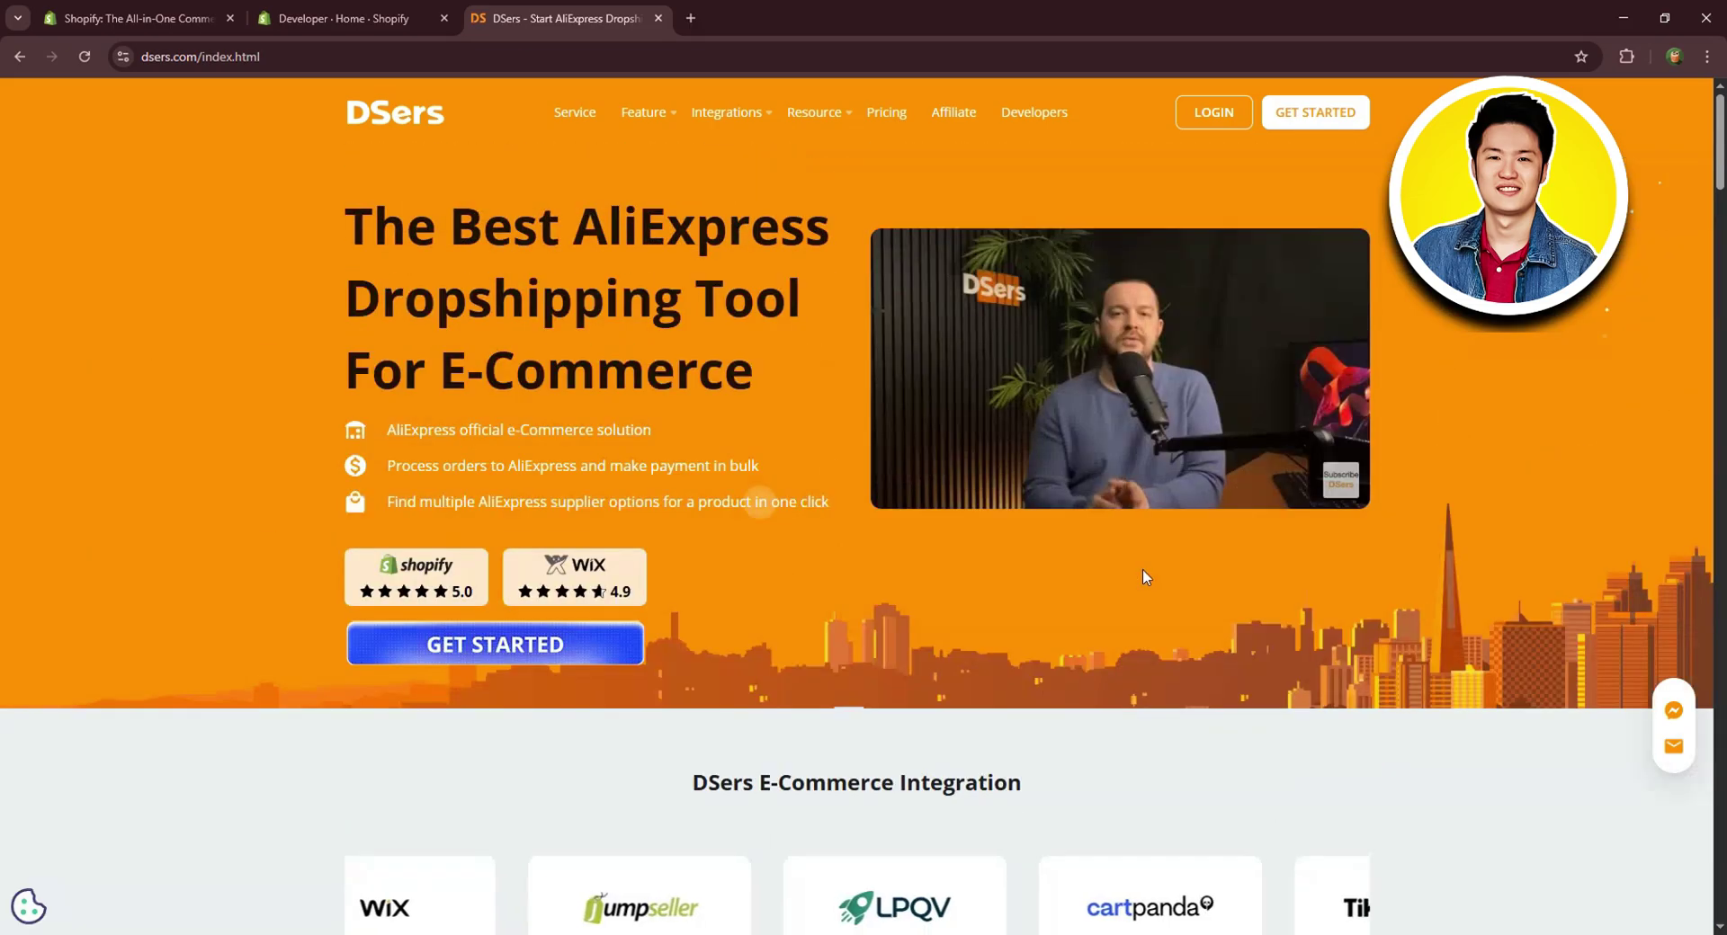
Return to the Shopify admin, search it for "app & sales channe", and open the Sales channels settings.
click(375, 9)
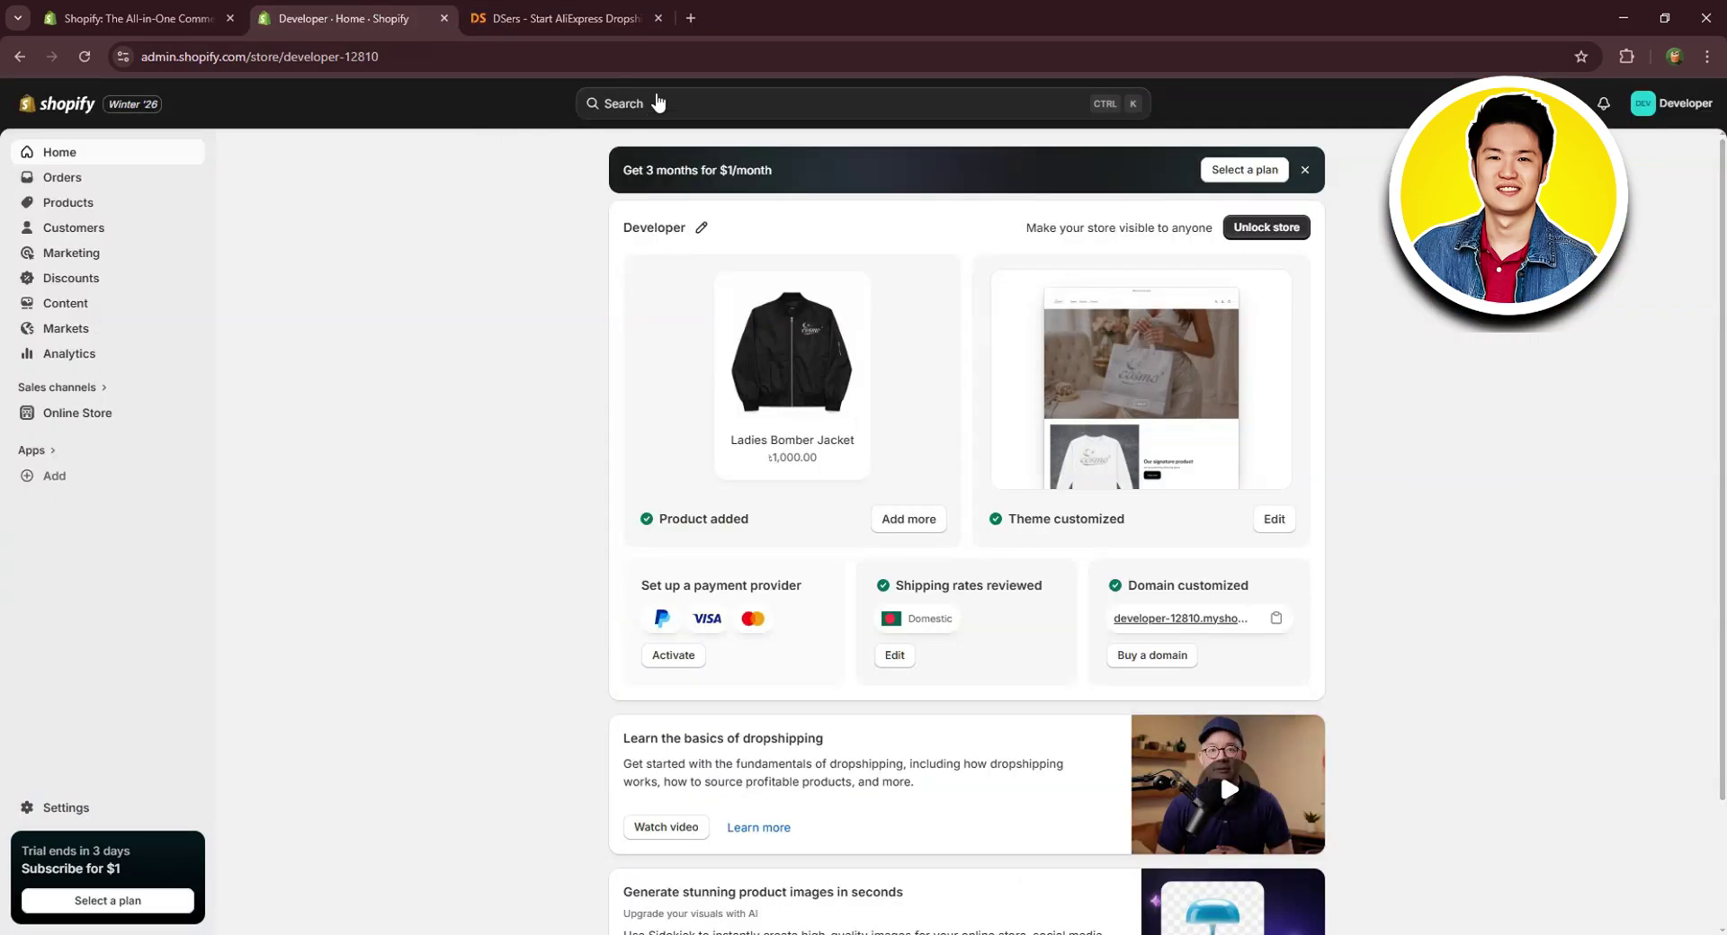
click(608, 103)
click(670, 260)
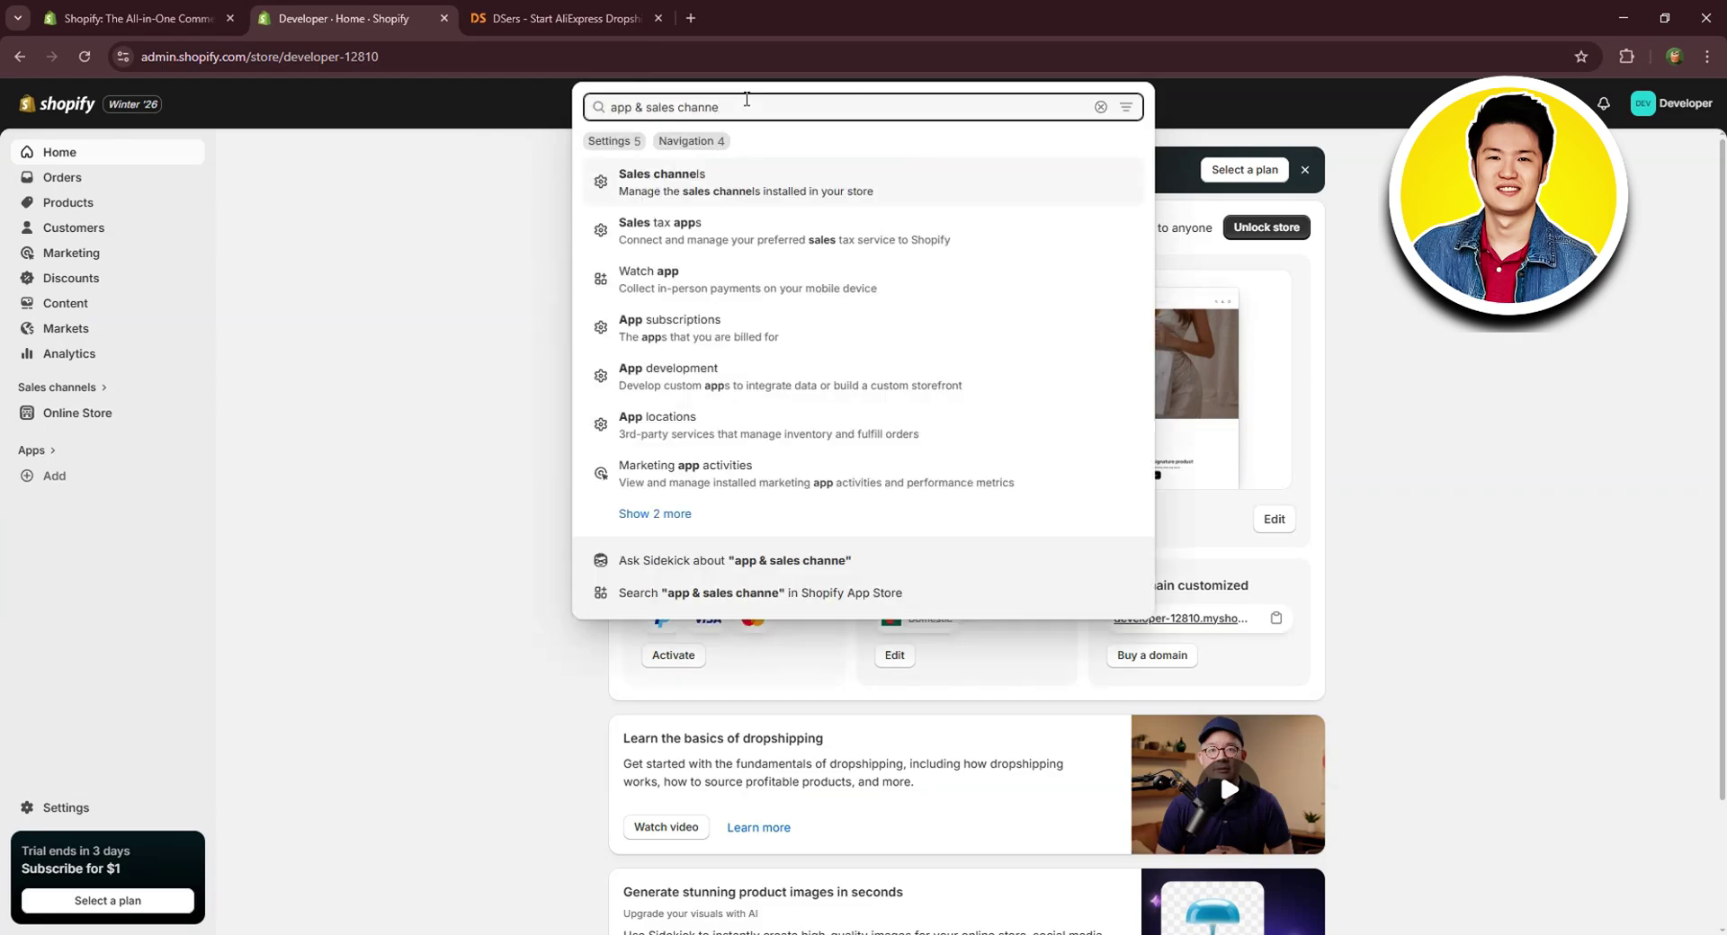
key(Return)
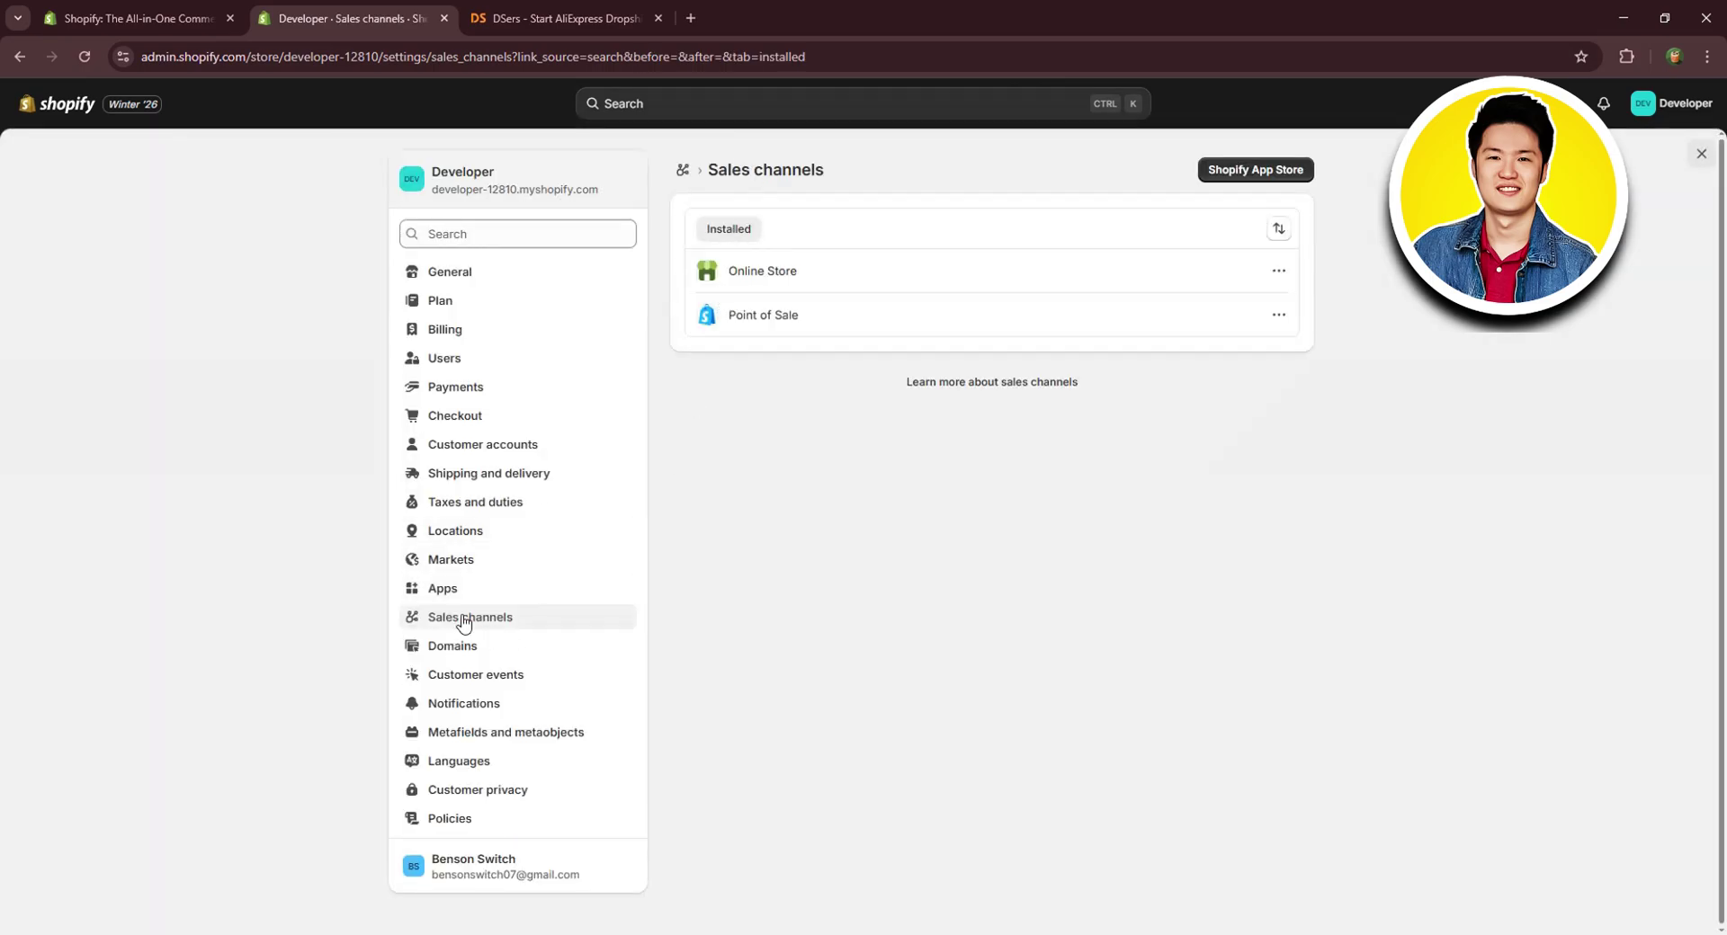
click(468, 620)
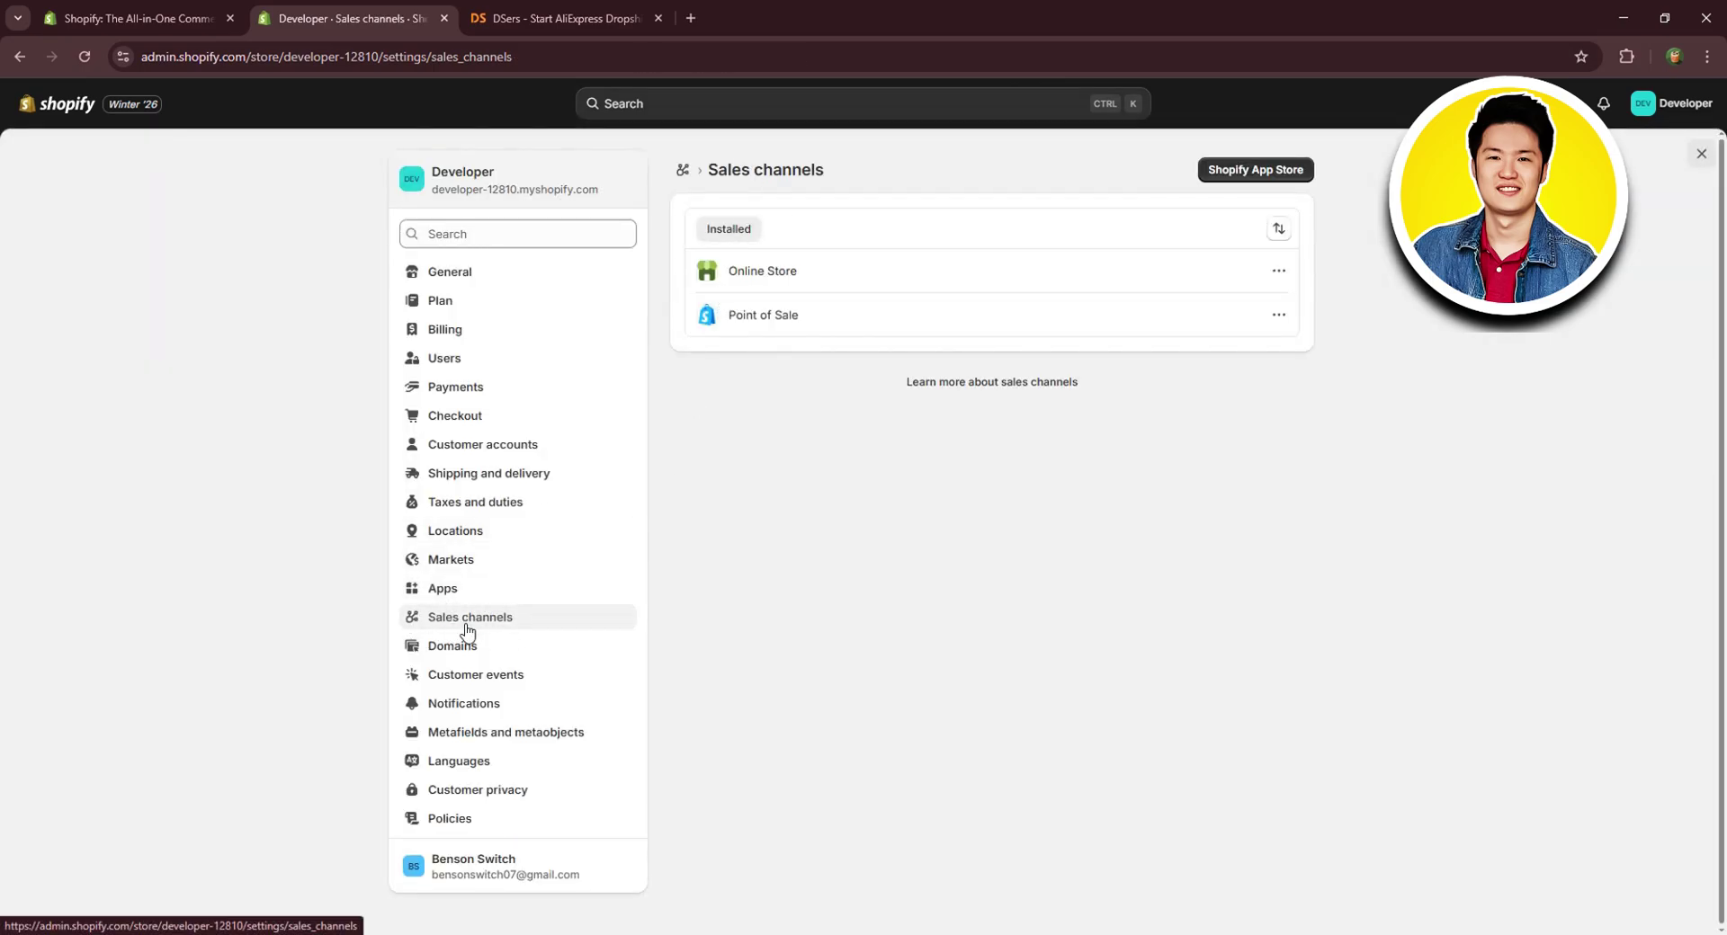
Go to the Shopify App Store, search for "dsers", and open the DSers-AliExpress Dropshipping app listing.
click(1238, 175)
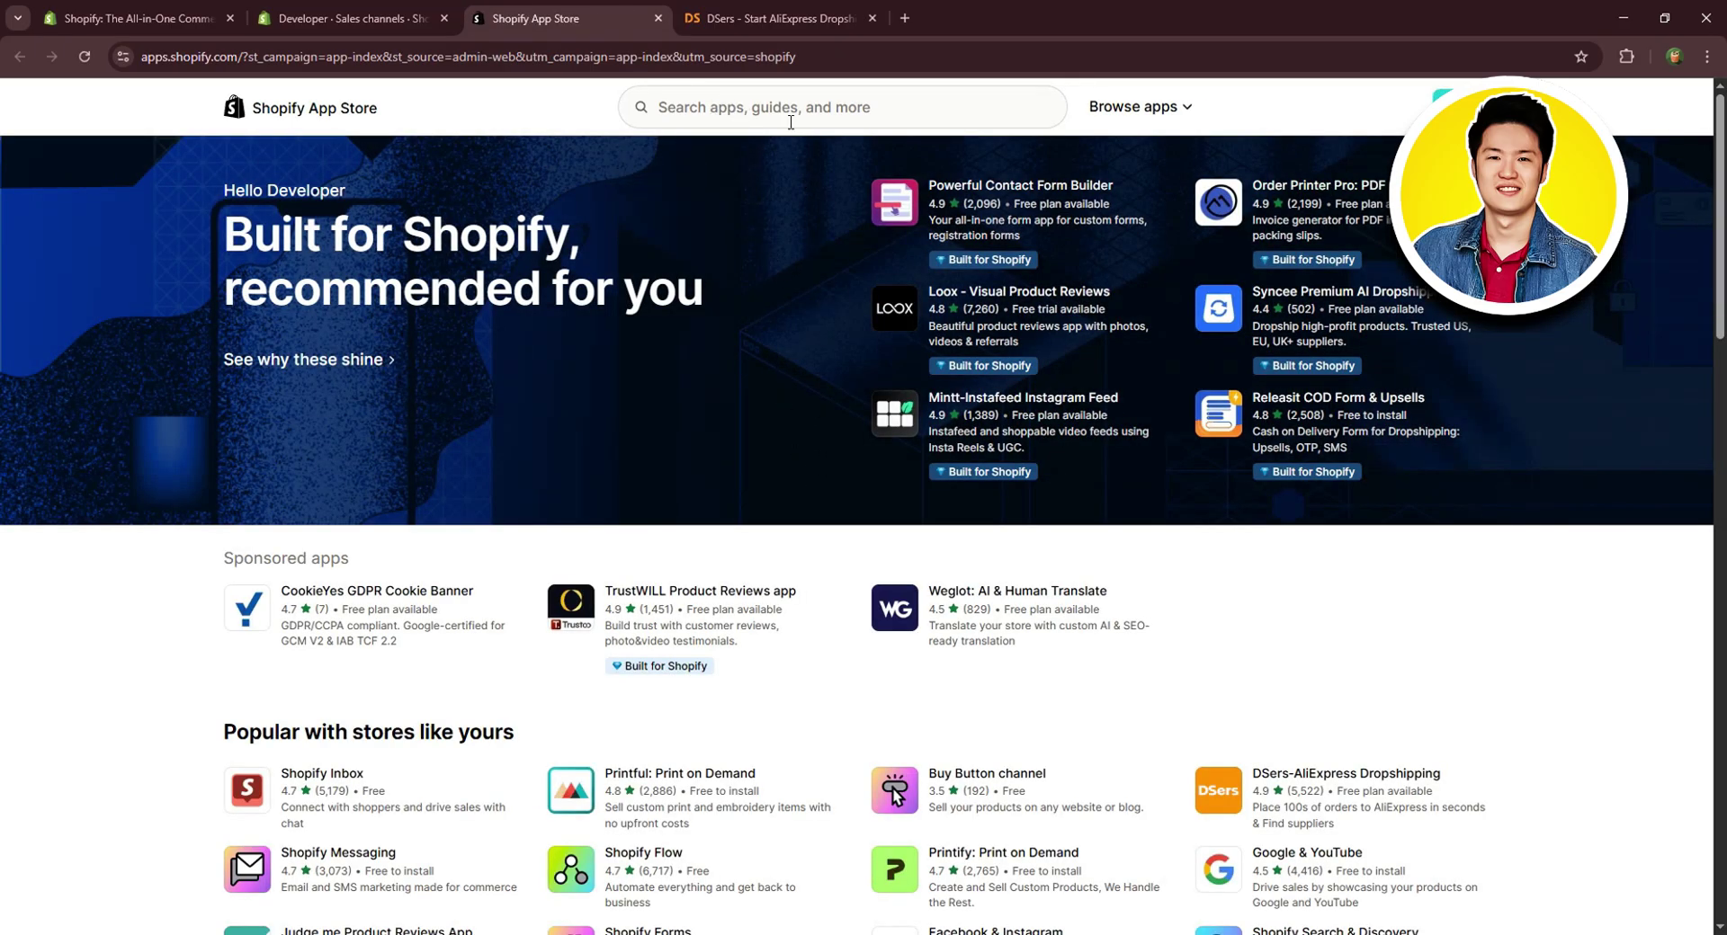
click(791, 123)
text(dsers)
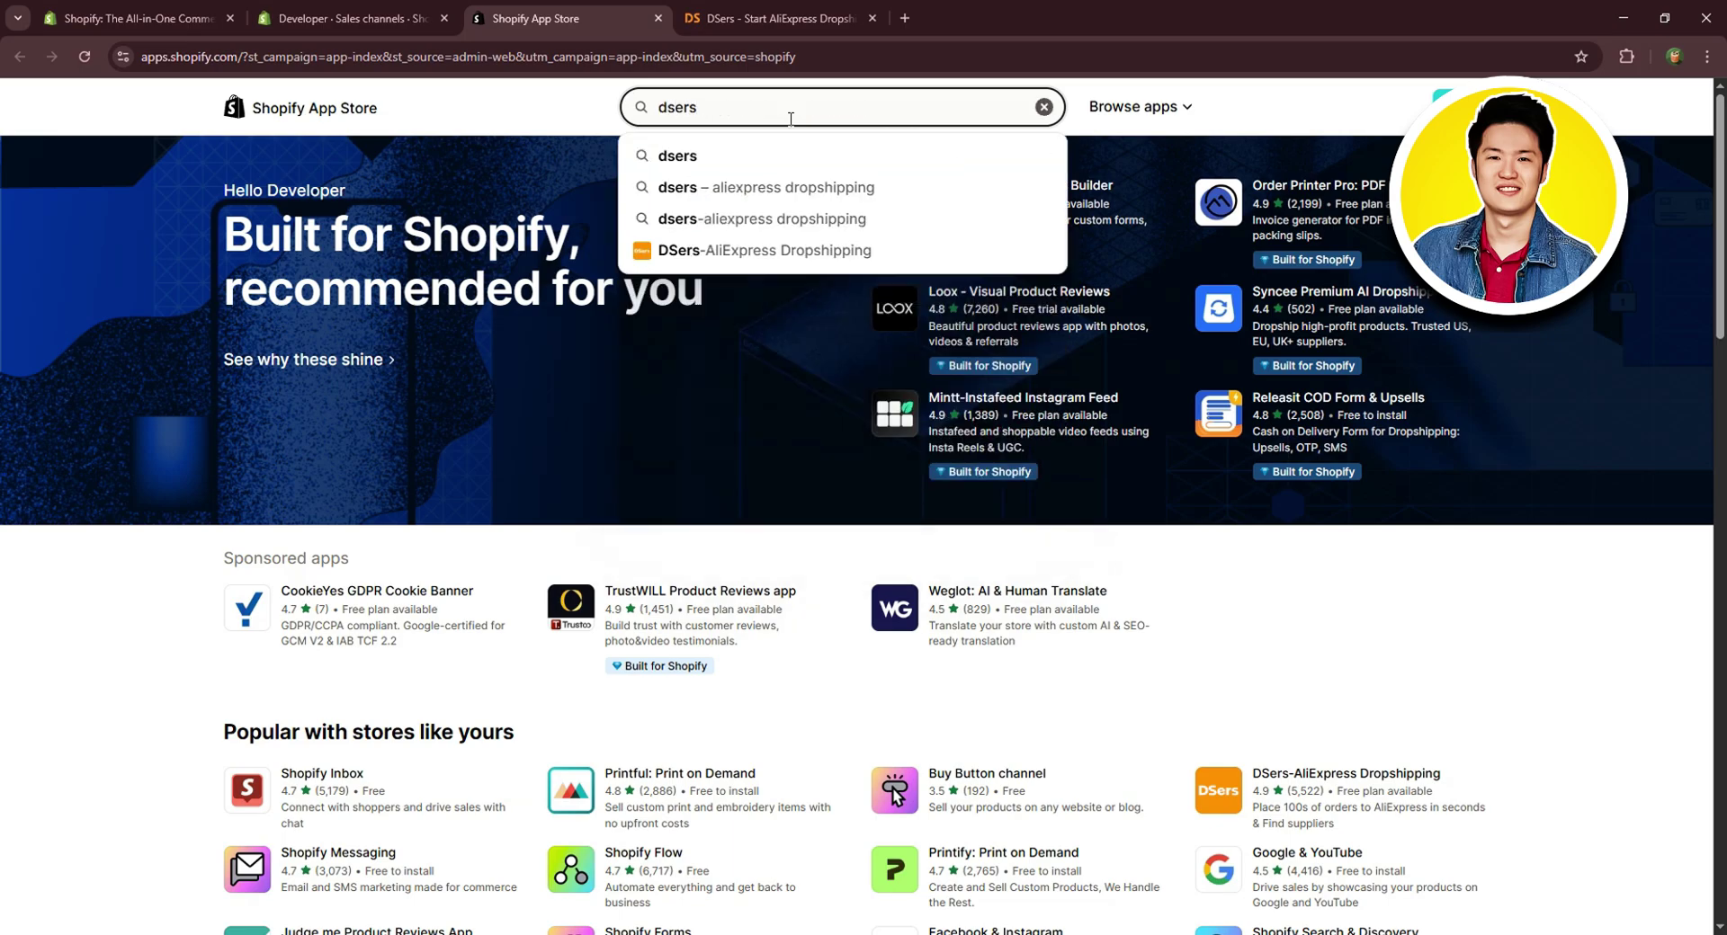
click(769, 248)
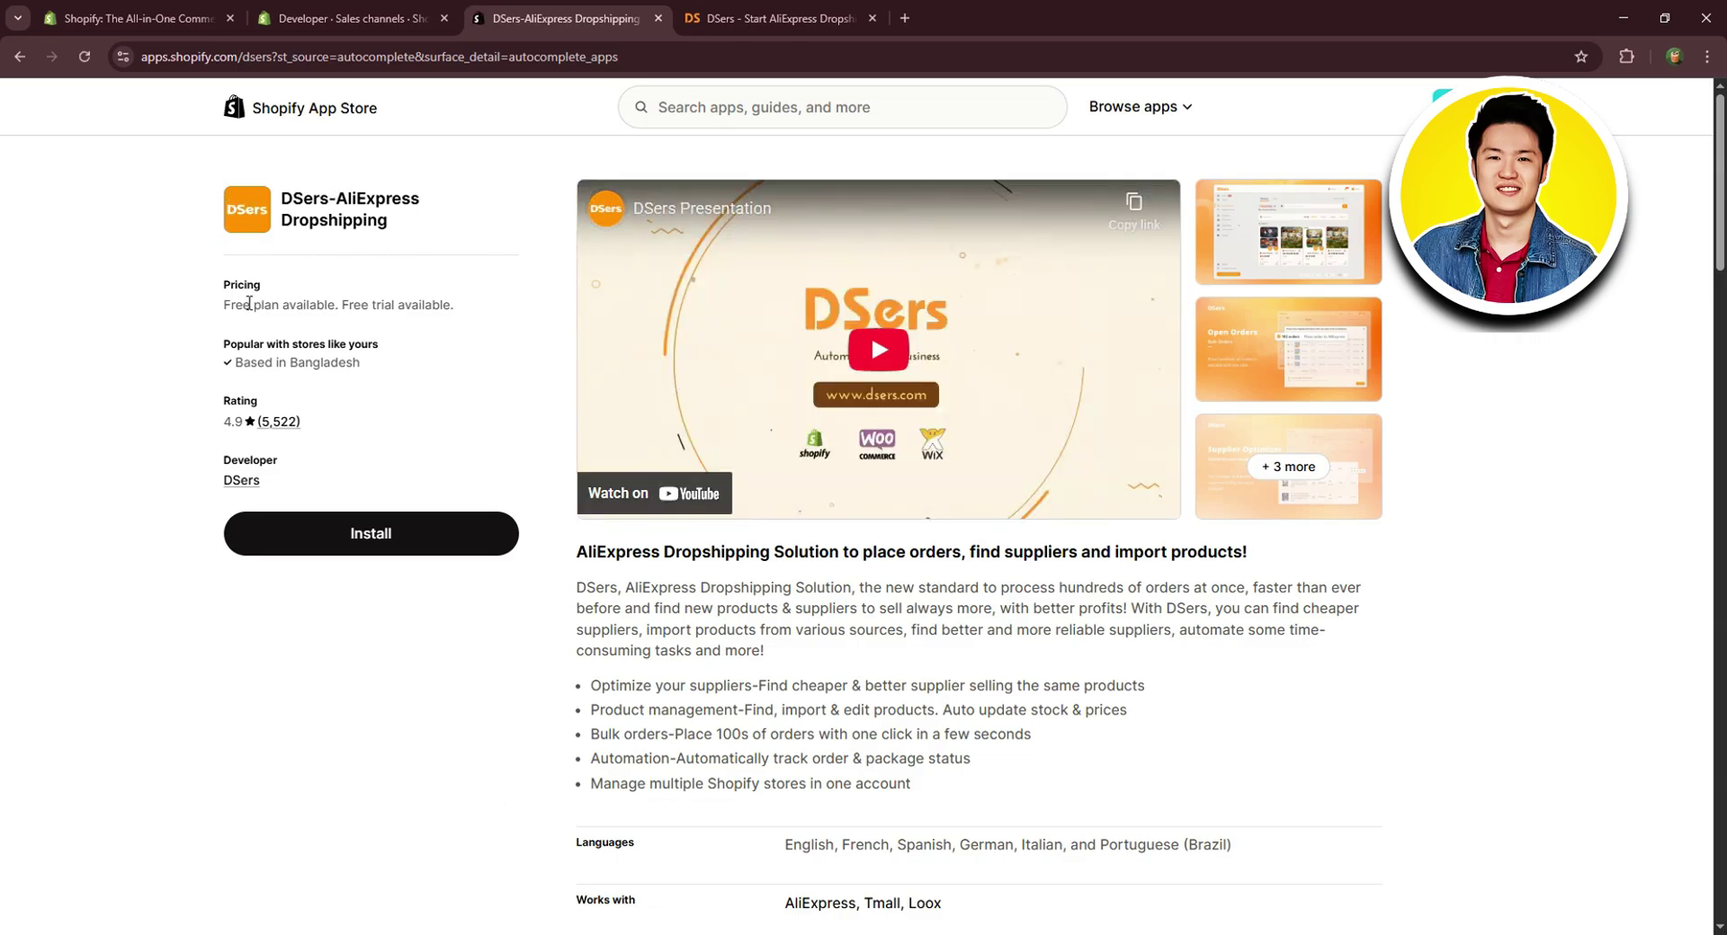
Check the pricing information on the DSers-AliExpress Dropshipping listing and start installing the app.
drag(243, 305, 420, 307)
click(427, 356)
click(376, 539)
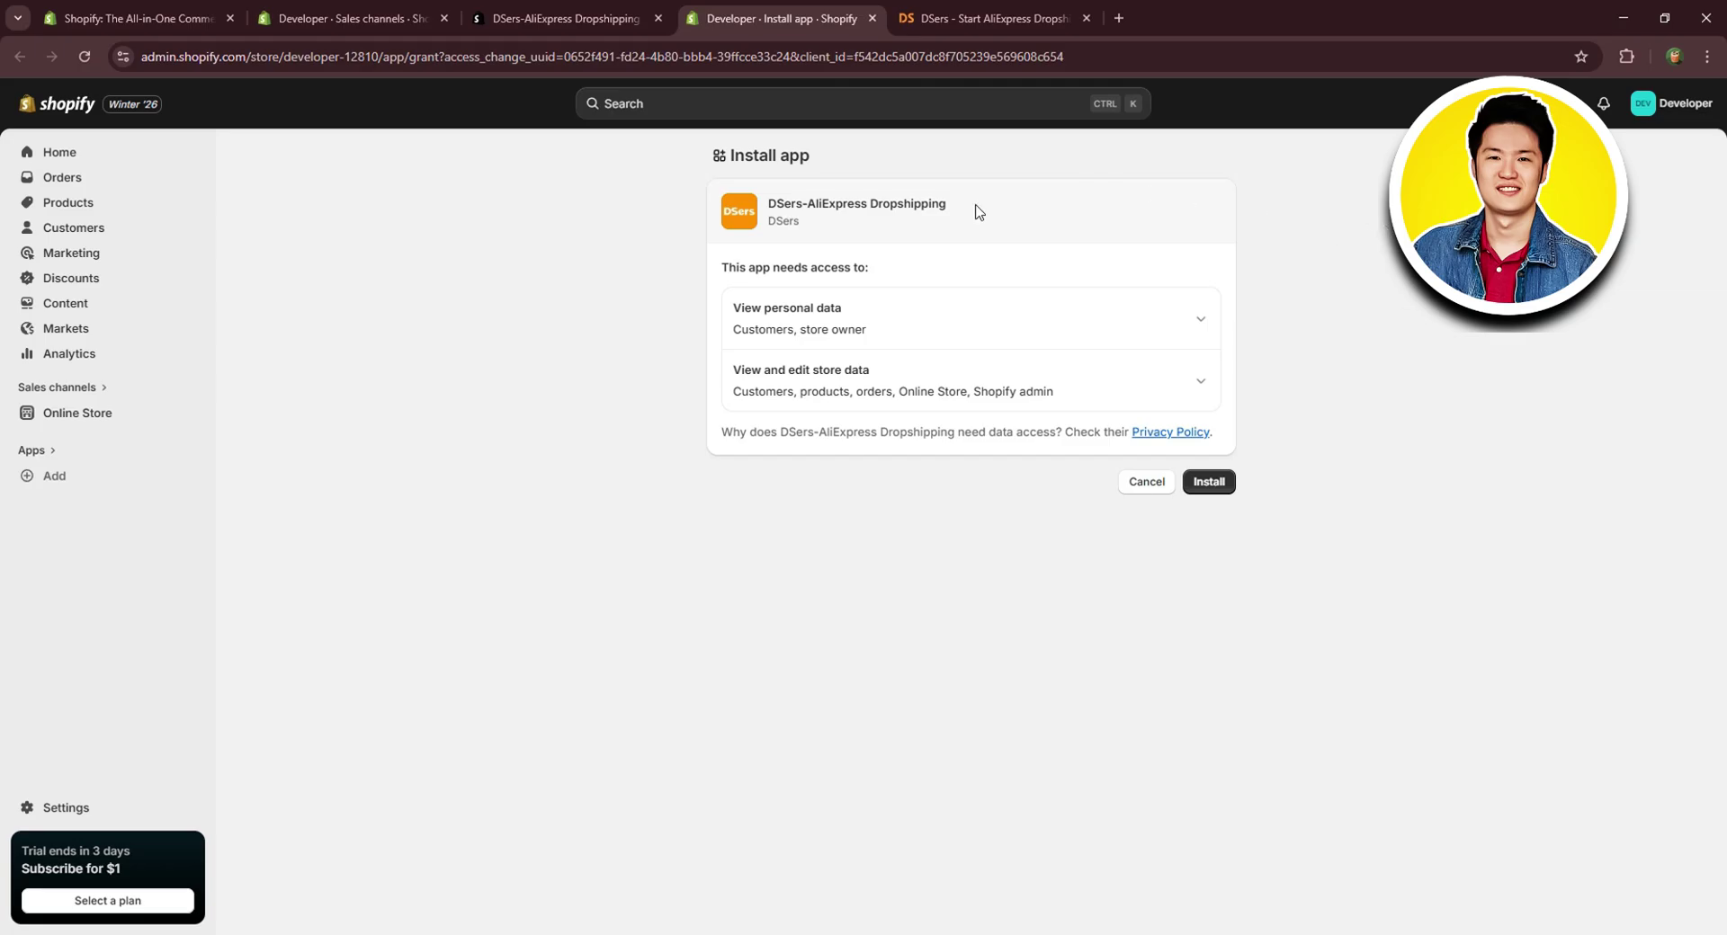
Review the personal data and store data permissions requested by DSers-AliExpress Dropshipping and approve the installation.
click(1205, 321)
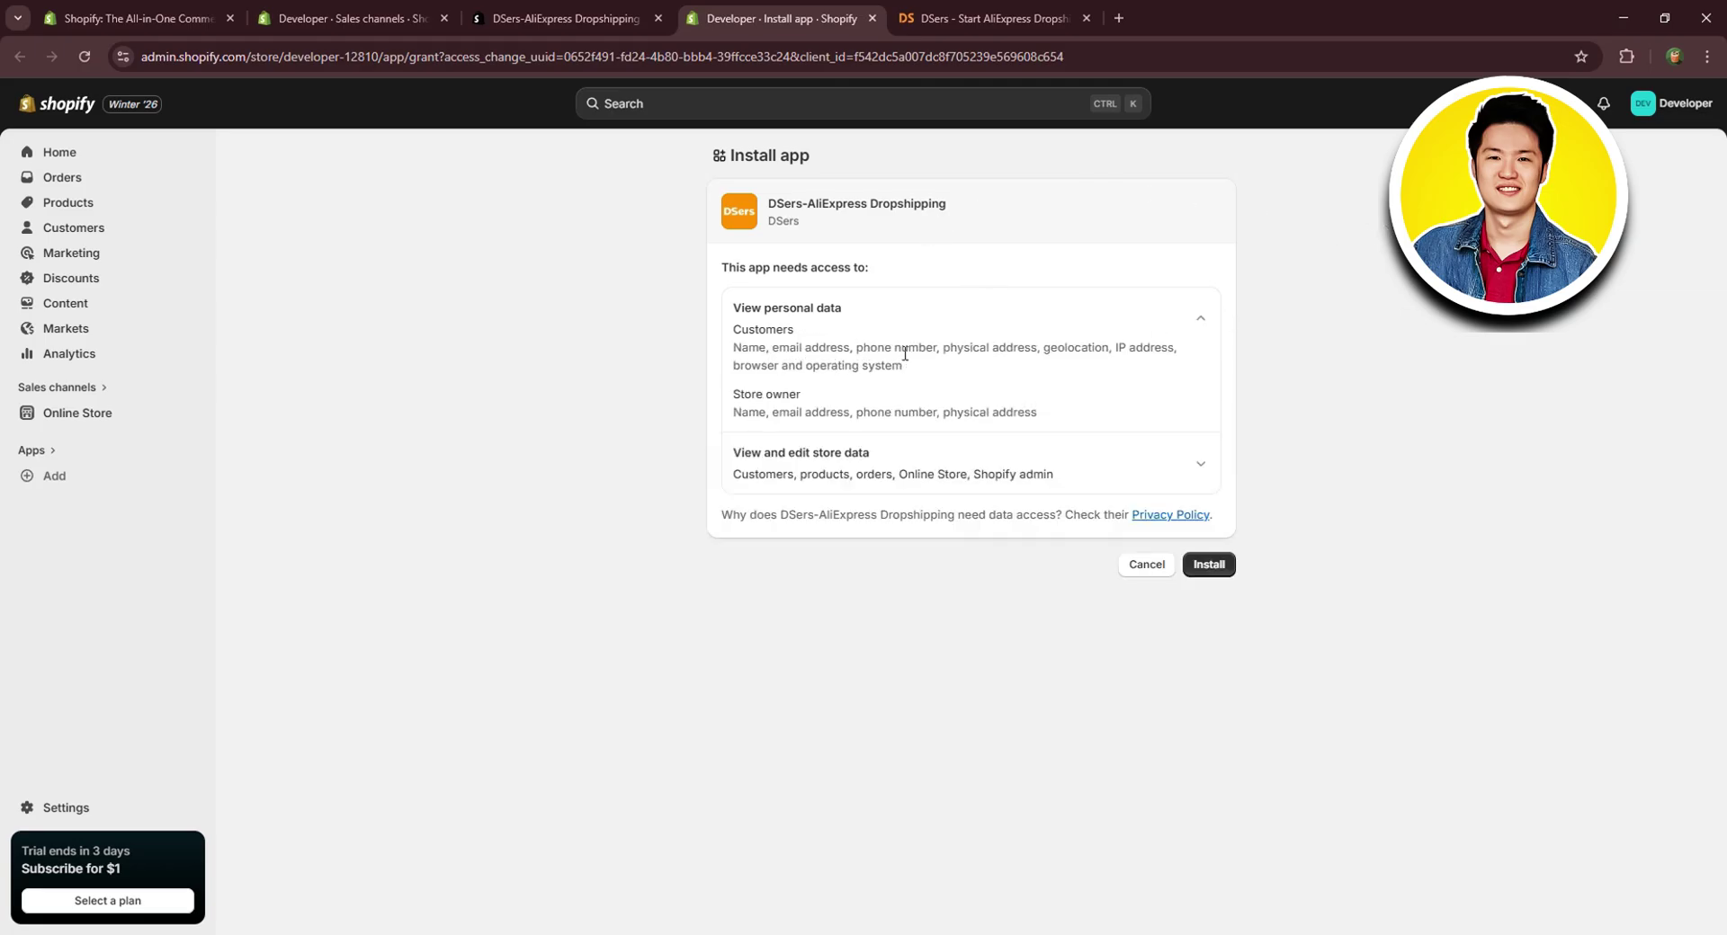
click(1200, 465)
scroll(832, 511, down, 1)
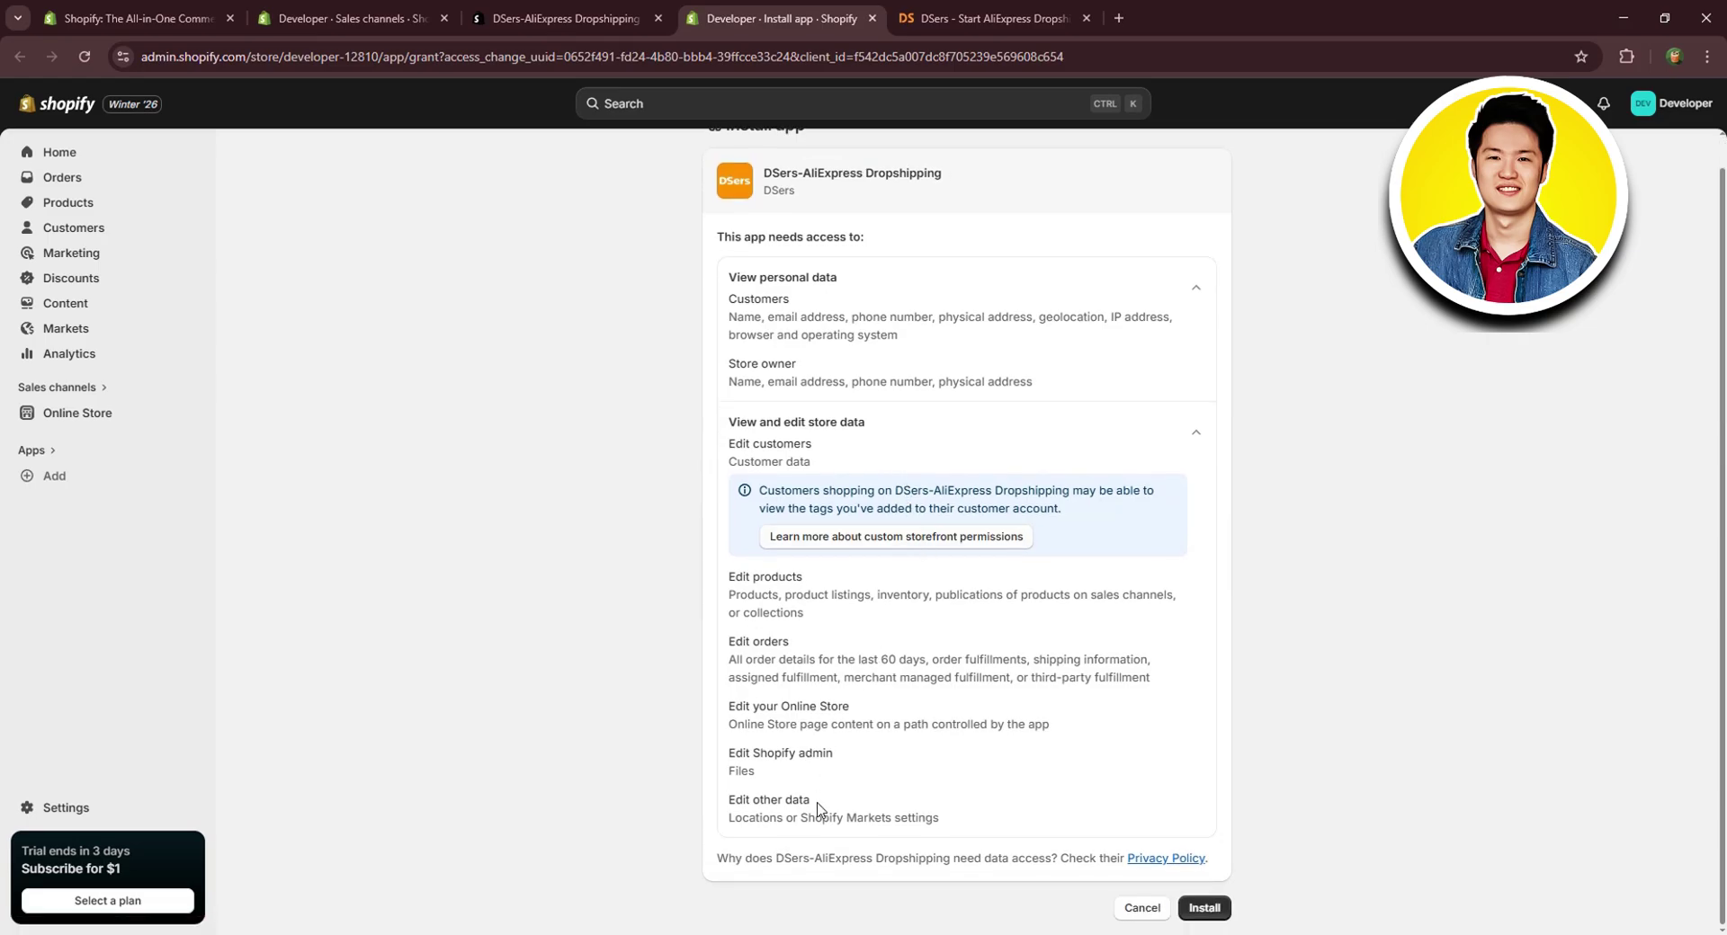
click(1205, 909)
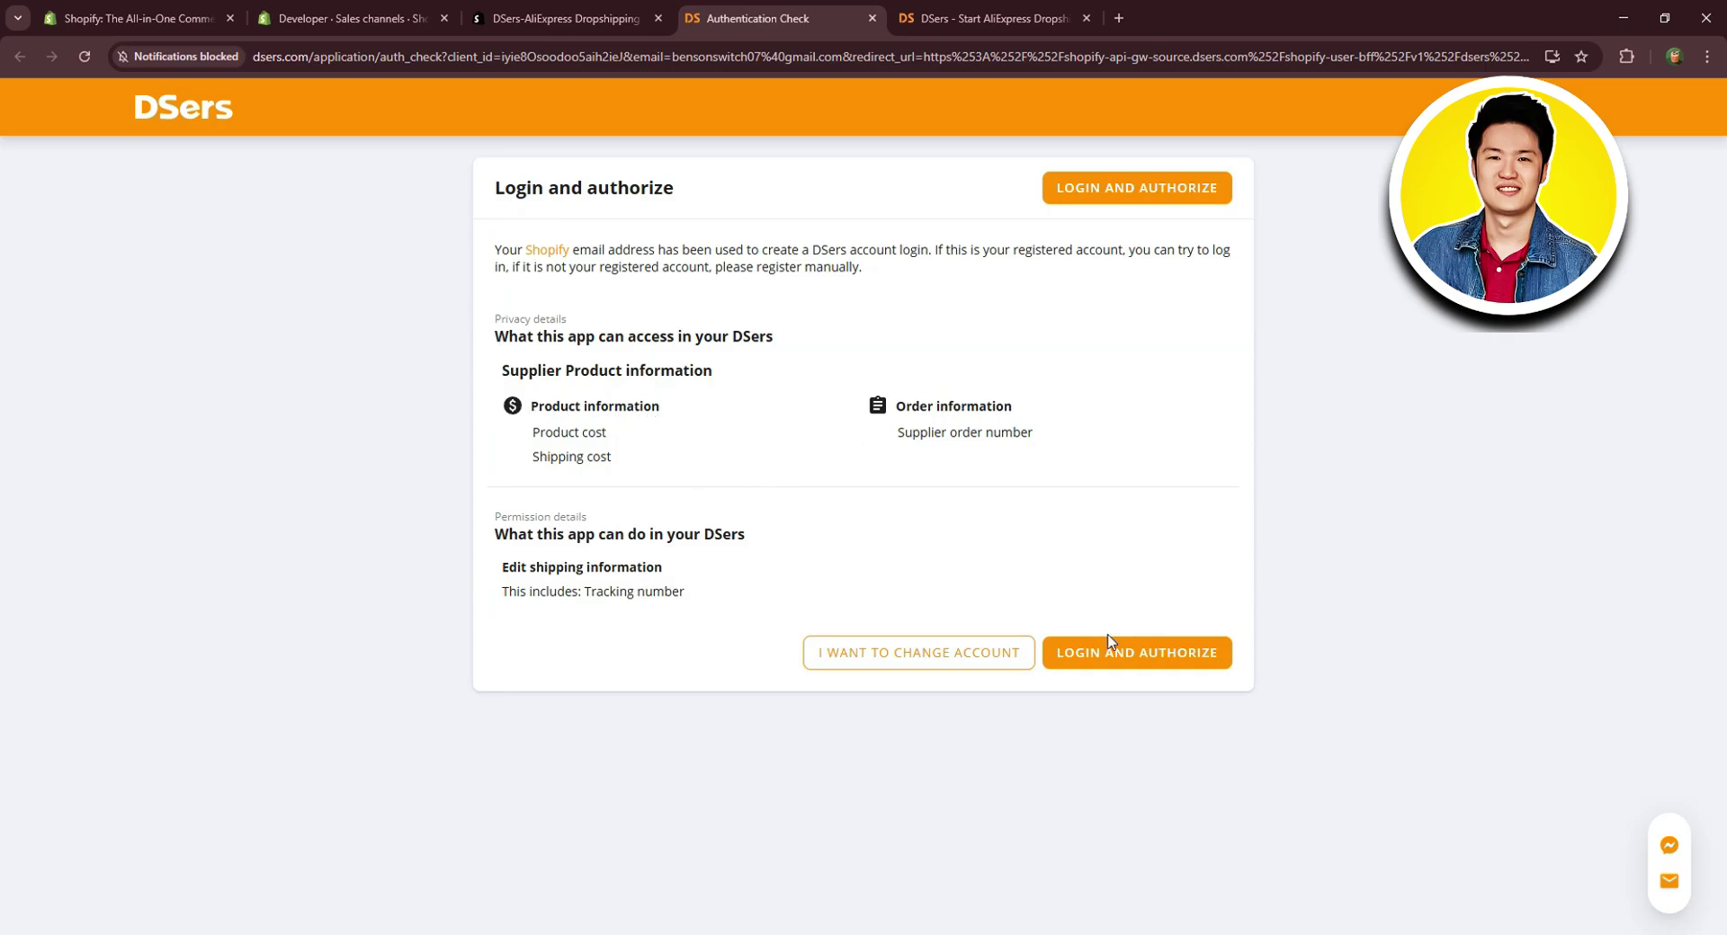
Log in and authorize DSers, review the supported platforms, and choose Shopify as the store platform to link.
click(1121, 663)
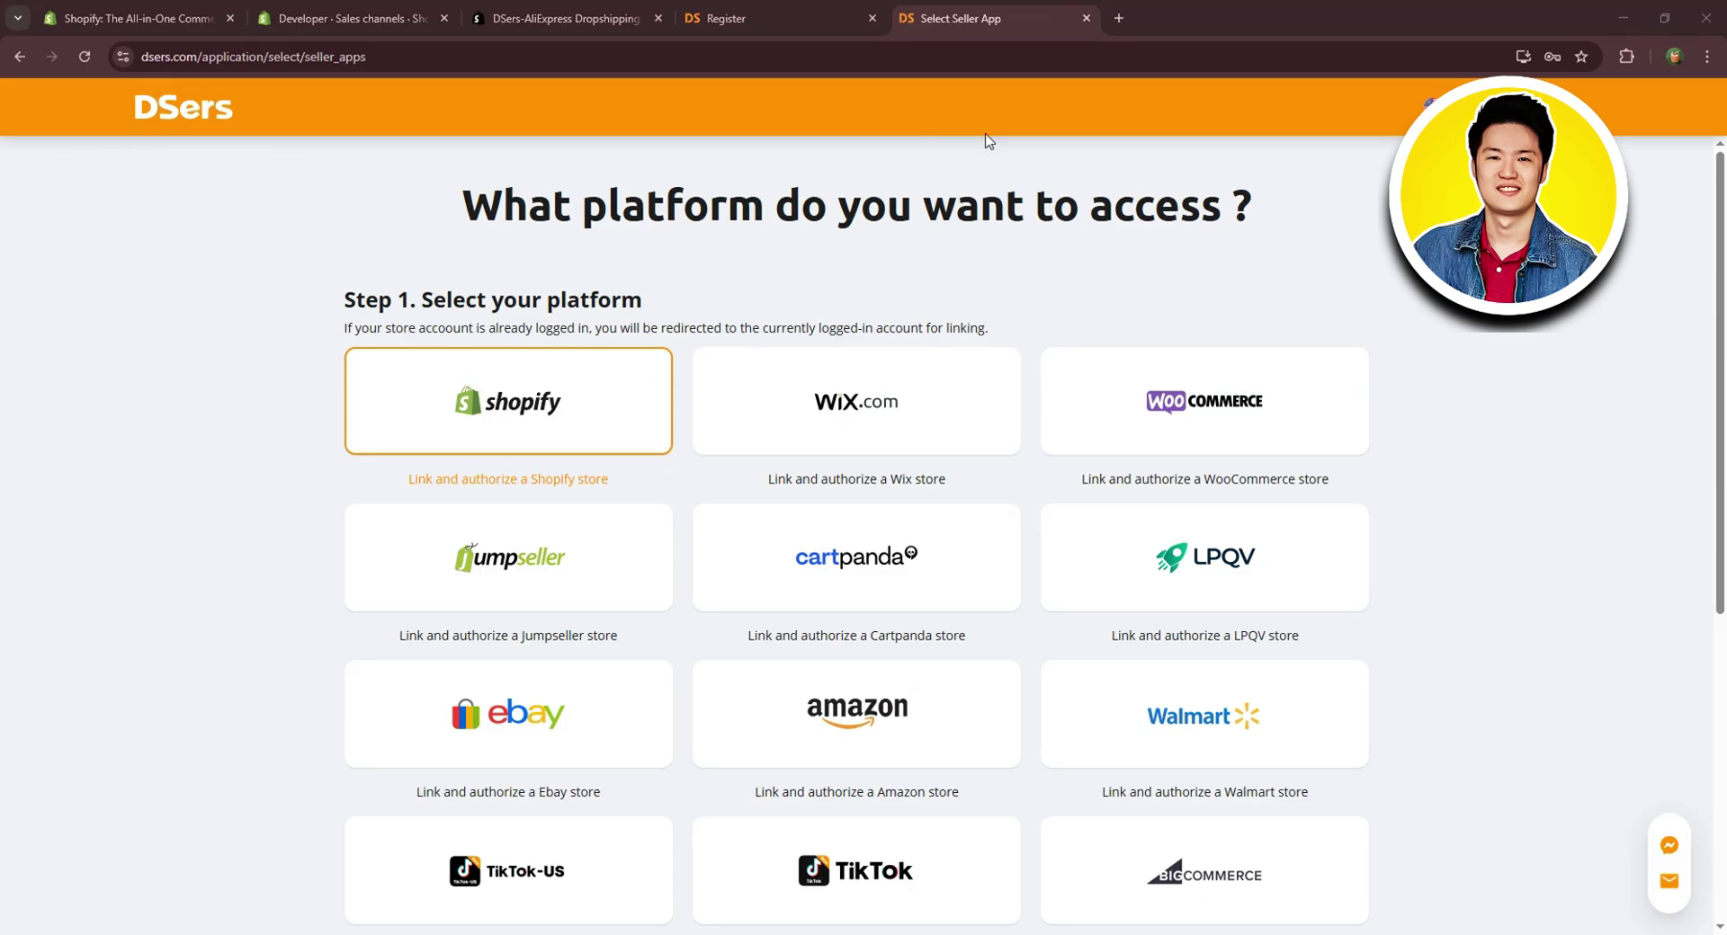
scroll(942, 191, down, 1)
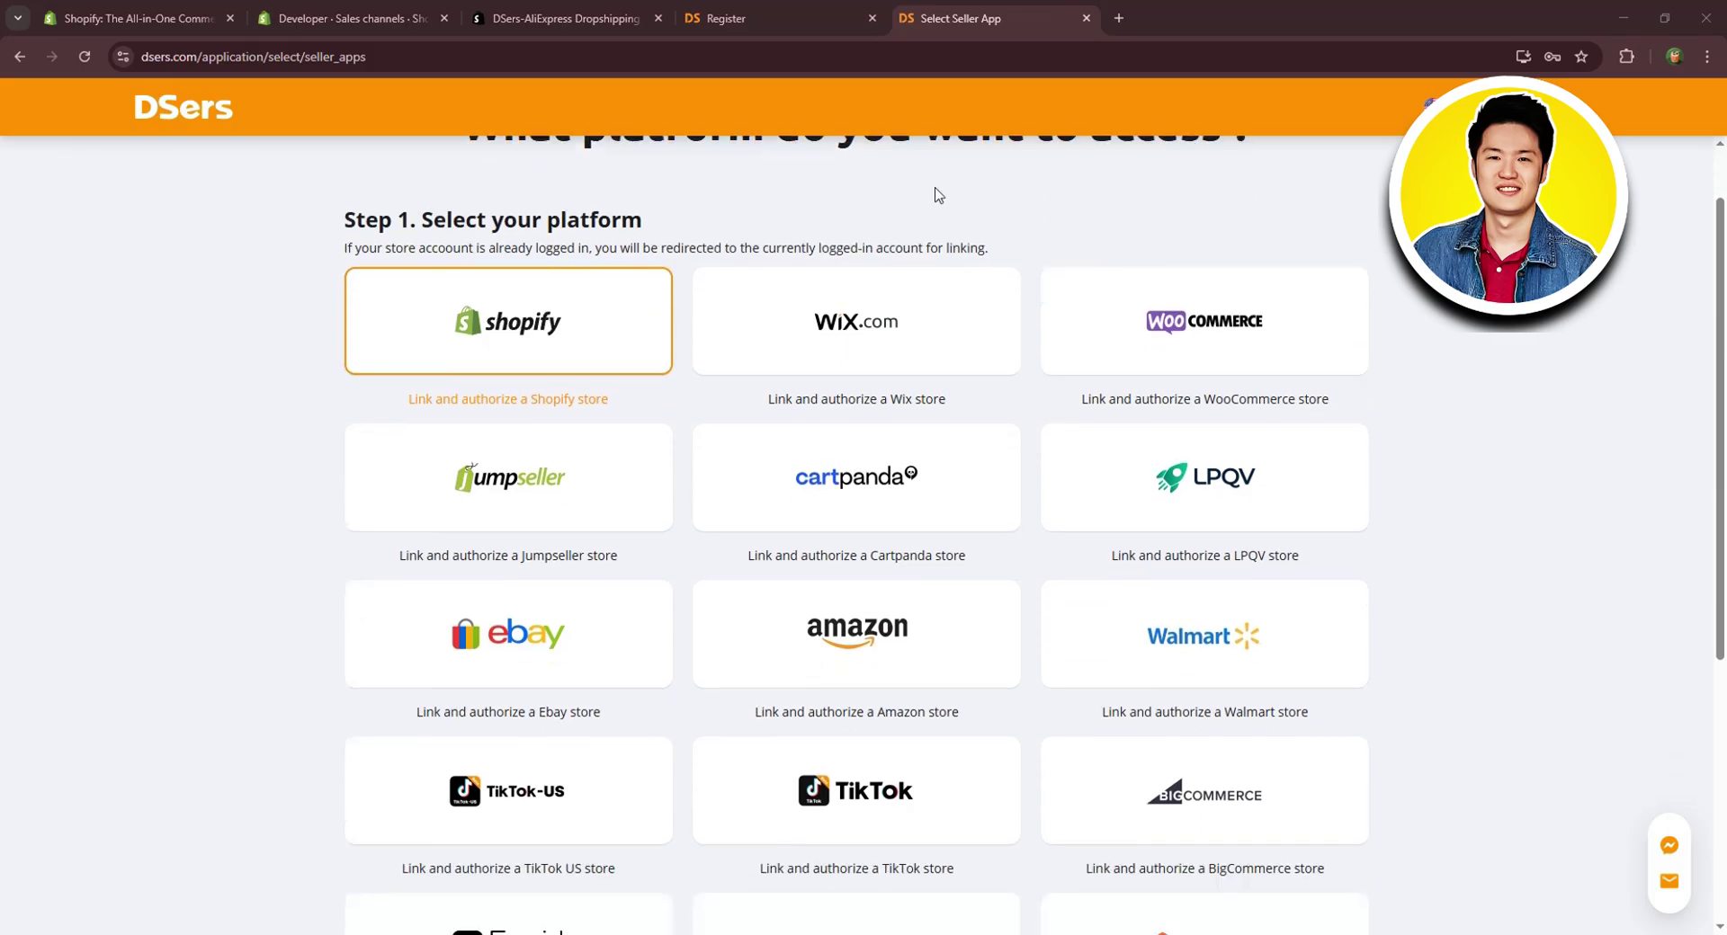
scroll(817, 210, up, 1)
scroll(1113, 401, down, 5)
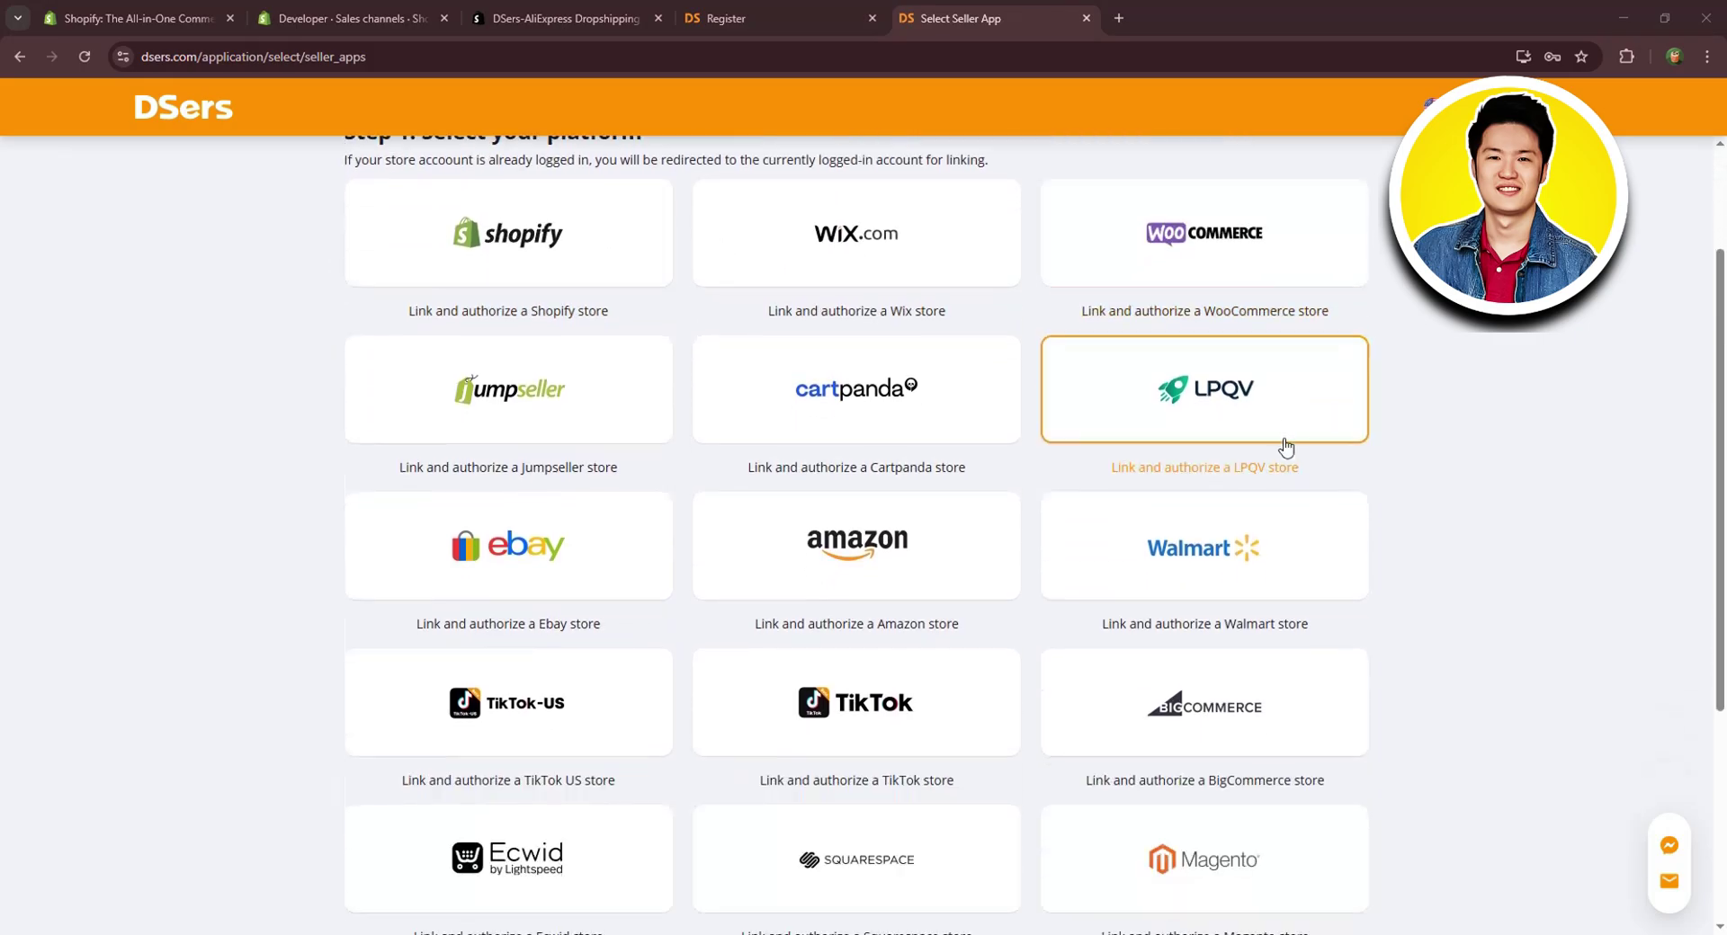
scroll(795, 679, up, 5)
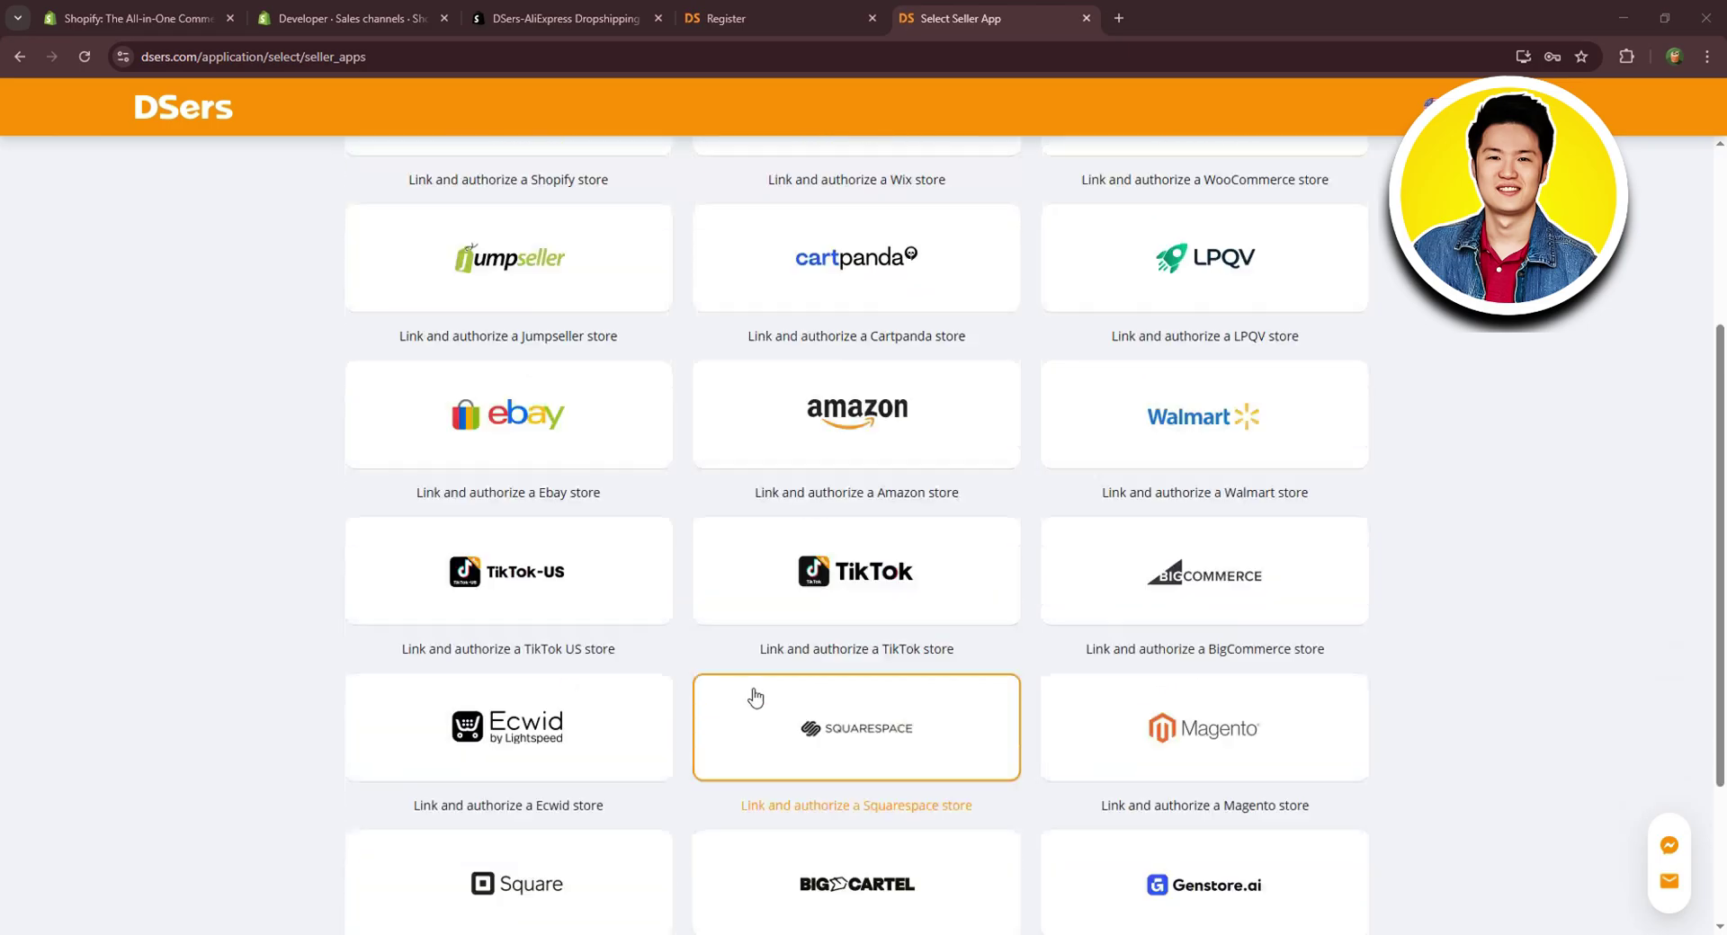
click(532, 417)
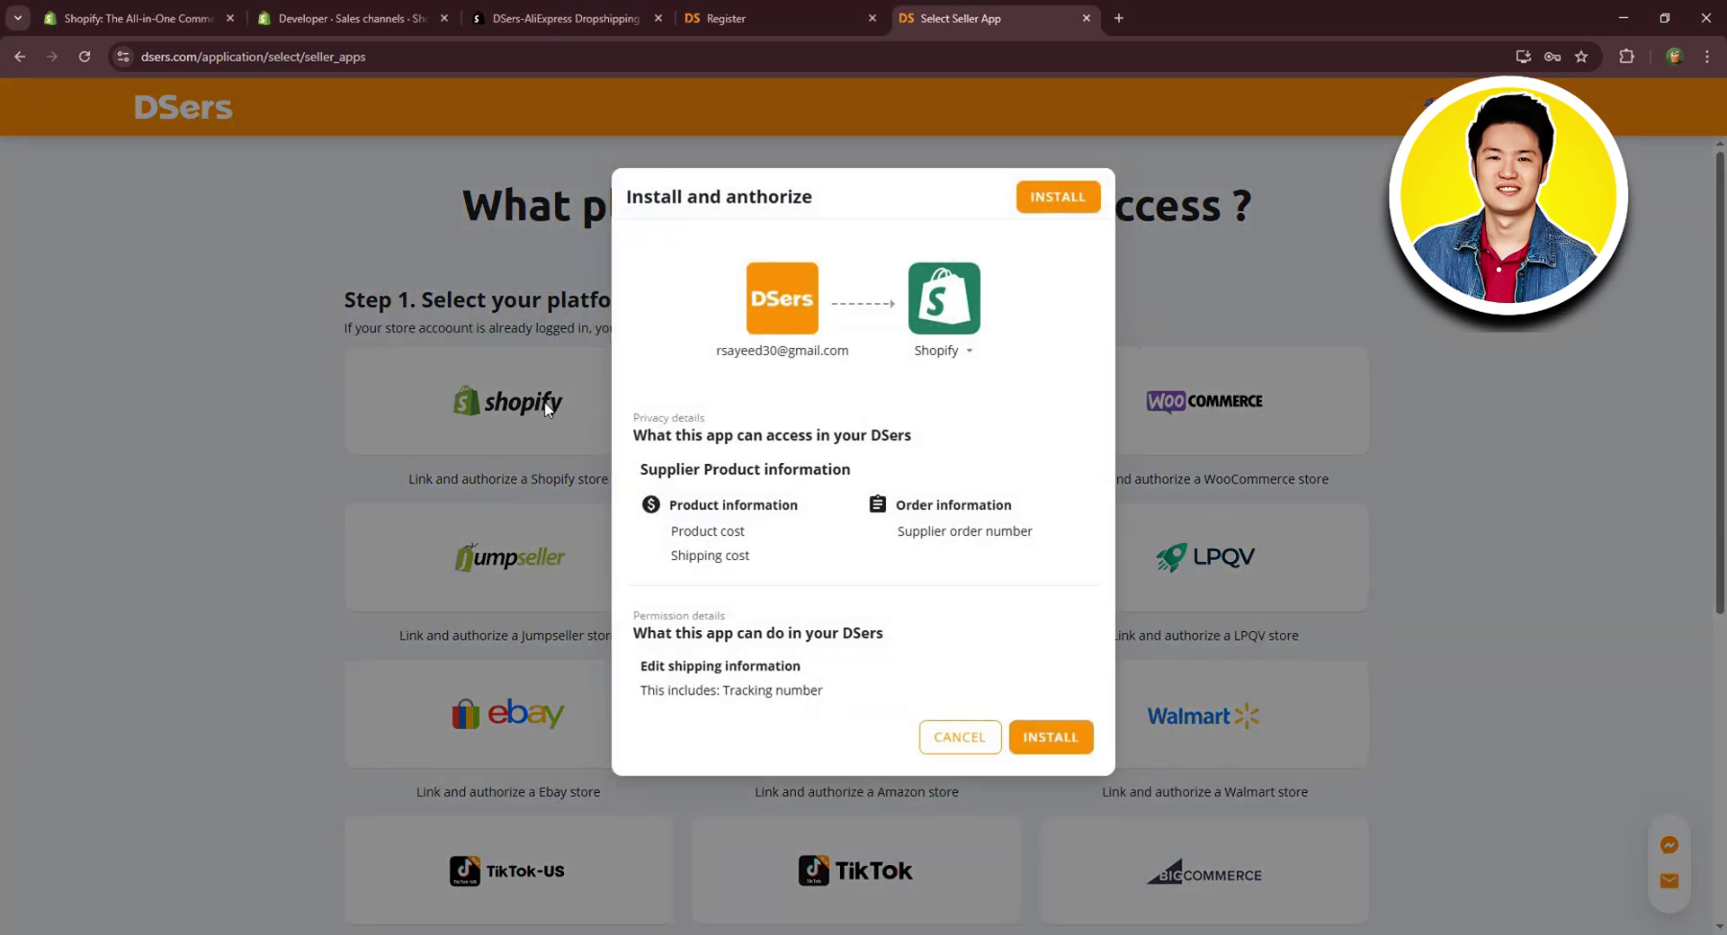
Install the Shopify link, open DSers from its App Store listing, and confirm binding the logged-in DSers account to Shopify.
click(1064, 739)
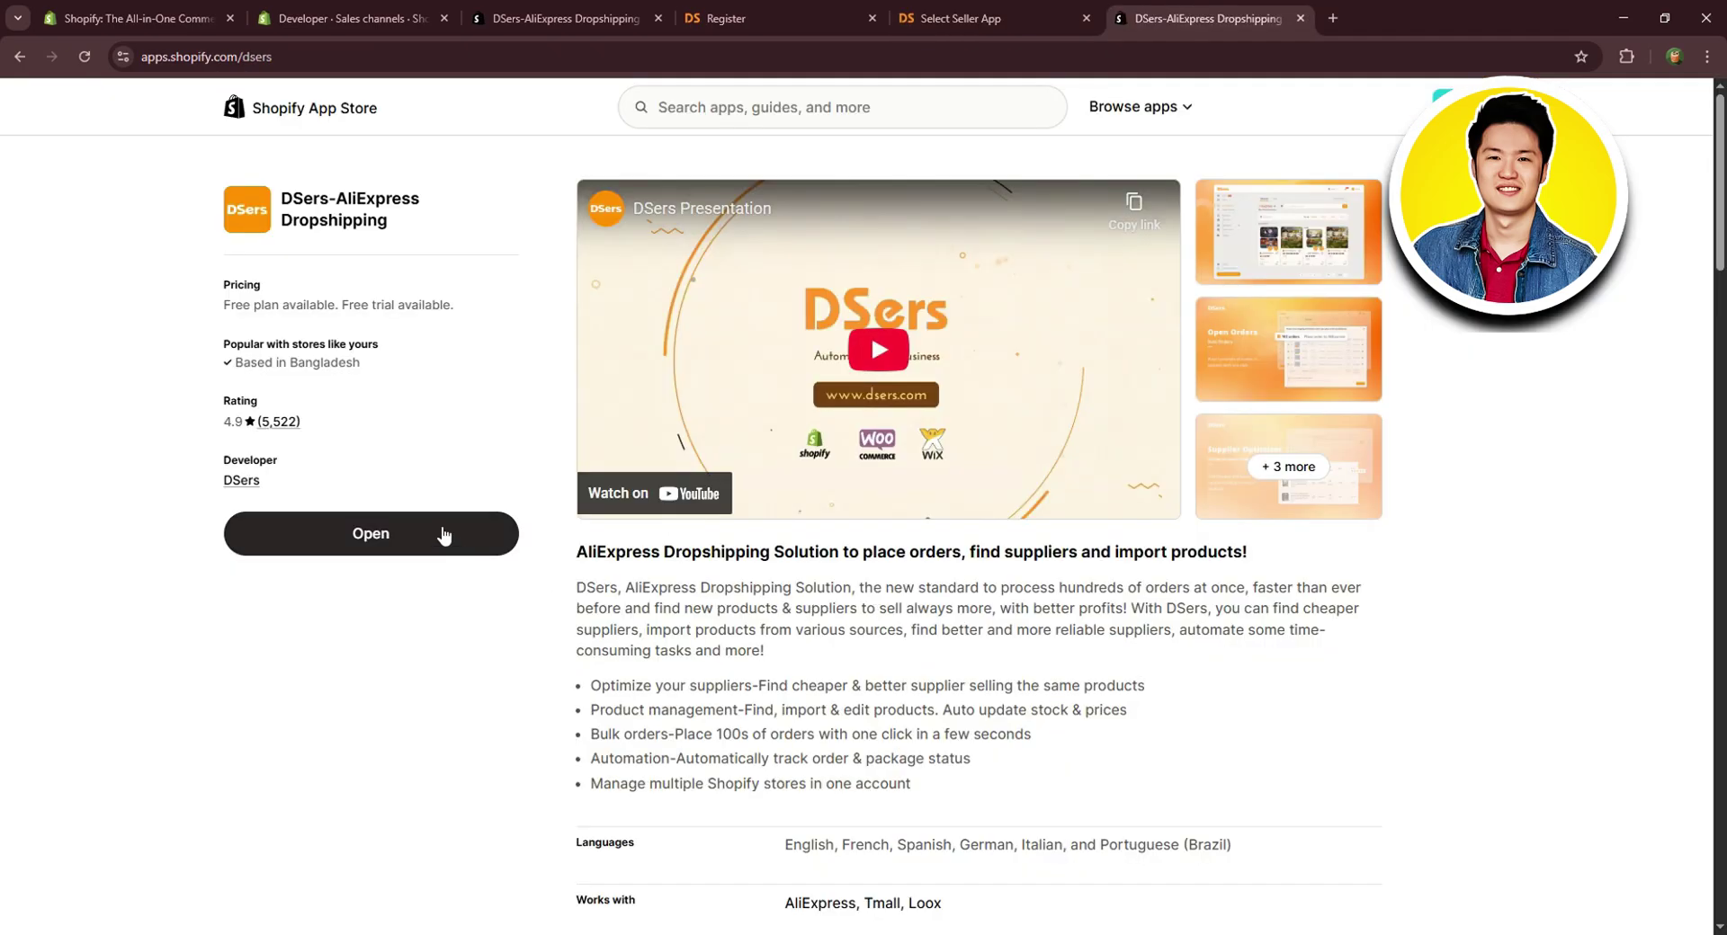
click(381, 547)
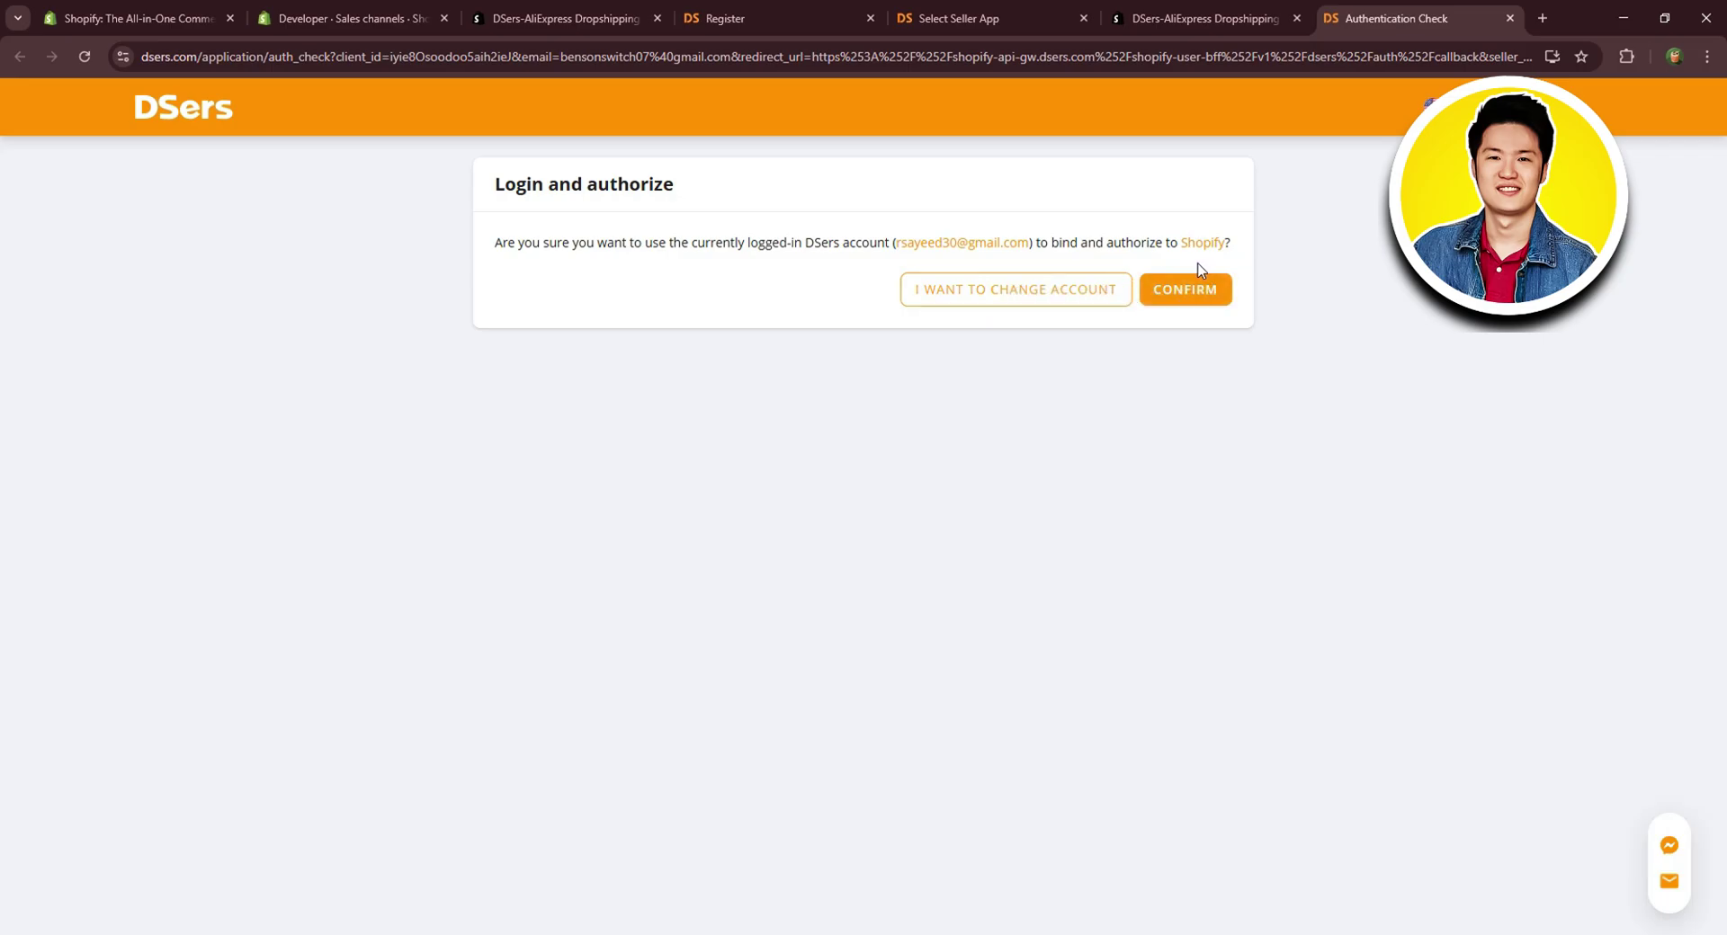
click(1178, 307)
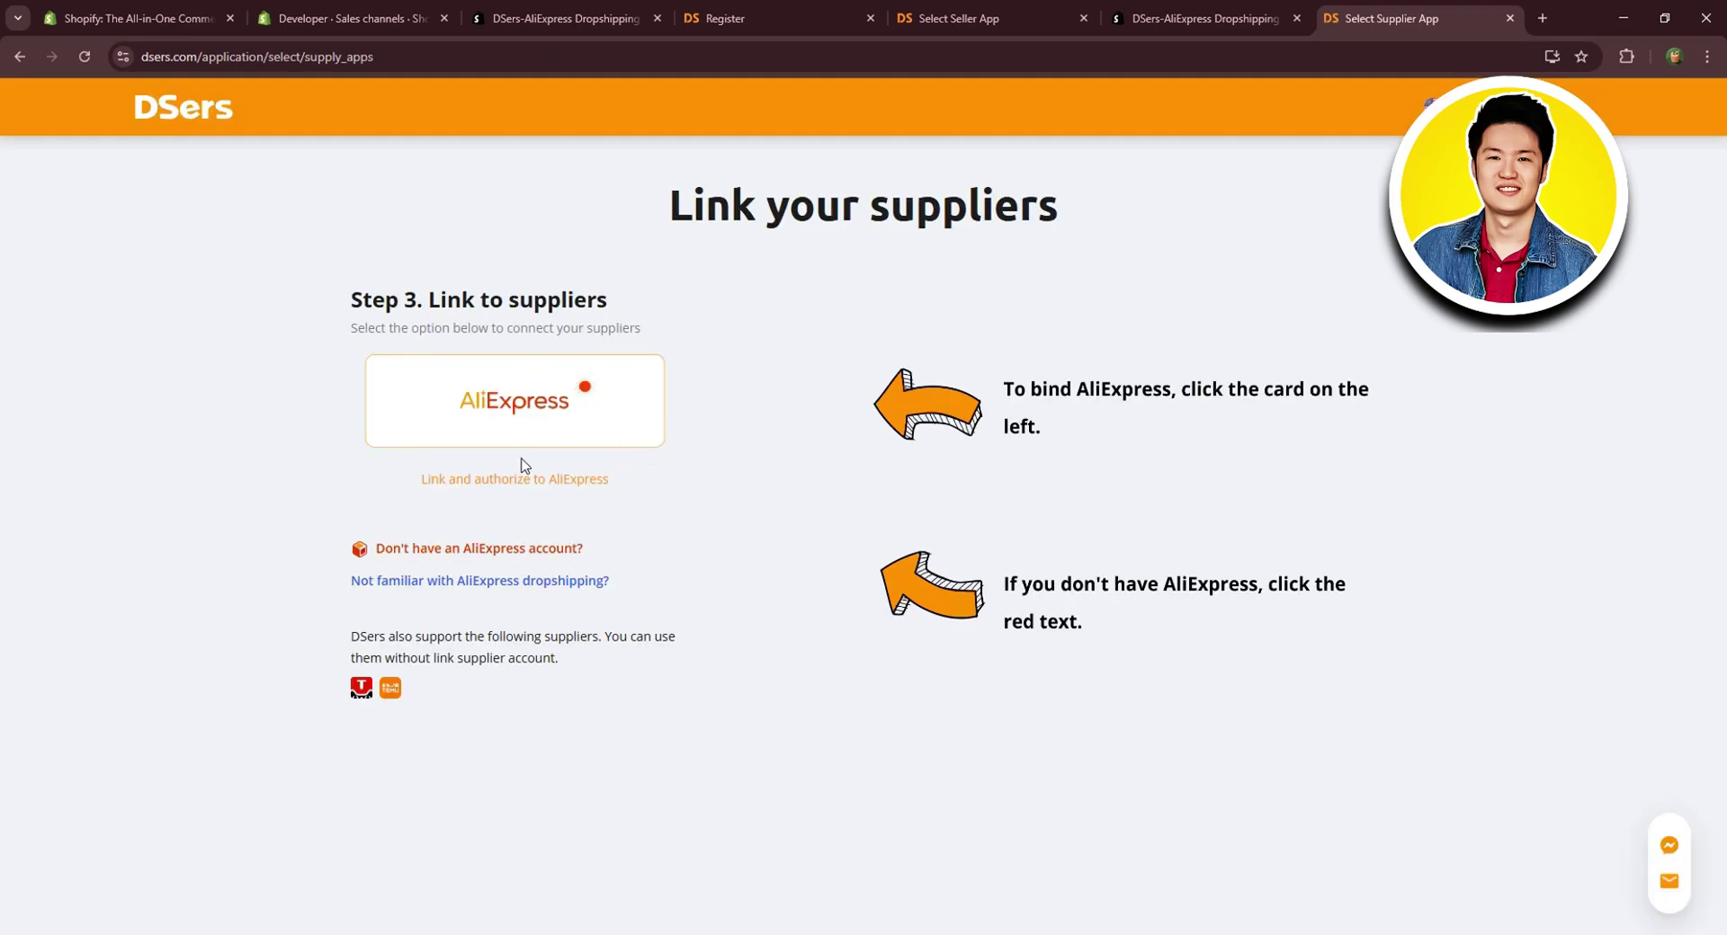
Link AliExpress as the supplier by signing in with the existing Google account and authorizing DSers' requested permissions.
click(499, 482)
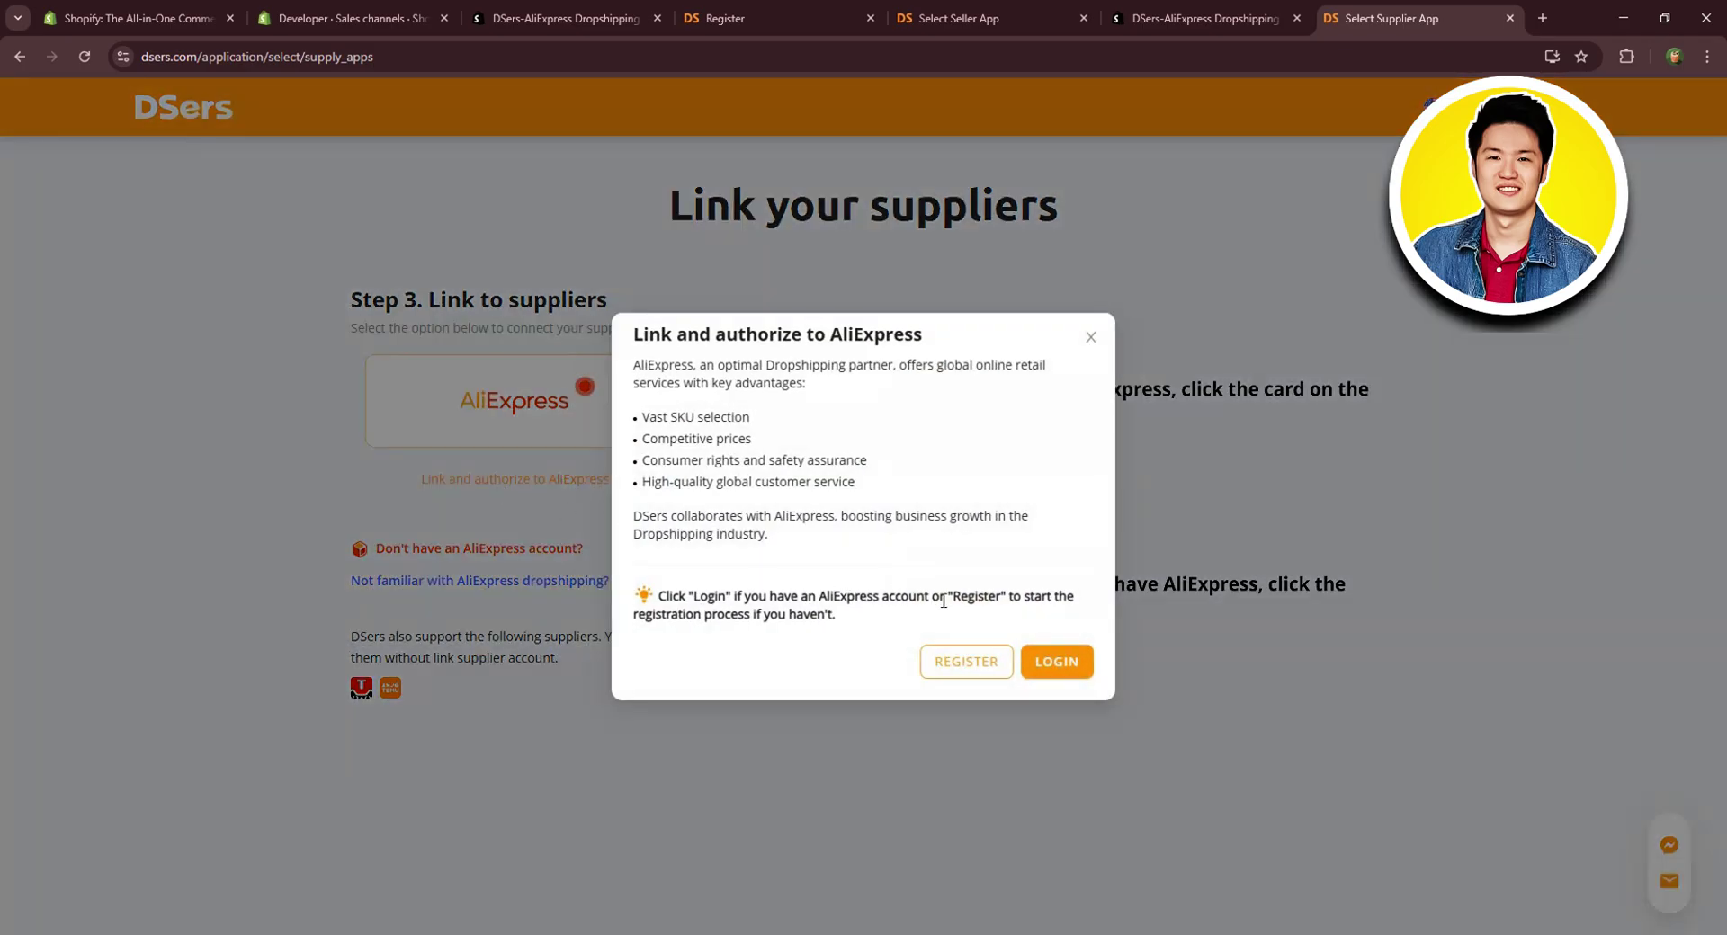
click(1048, 661)
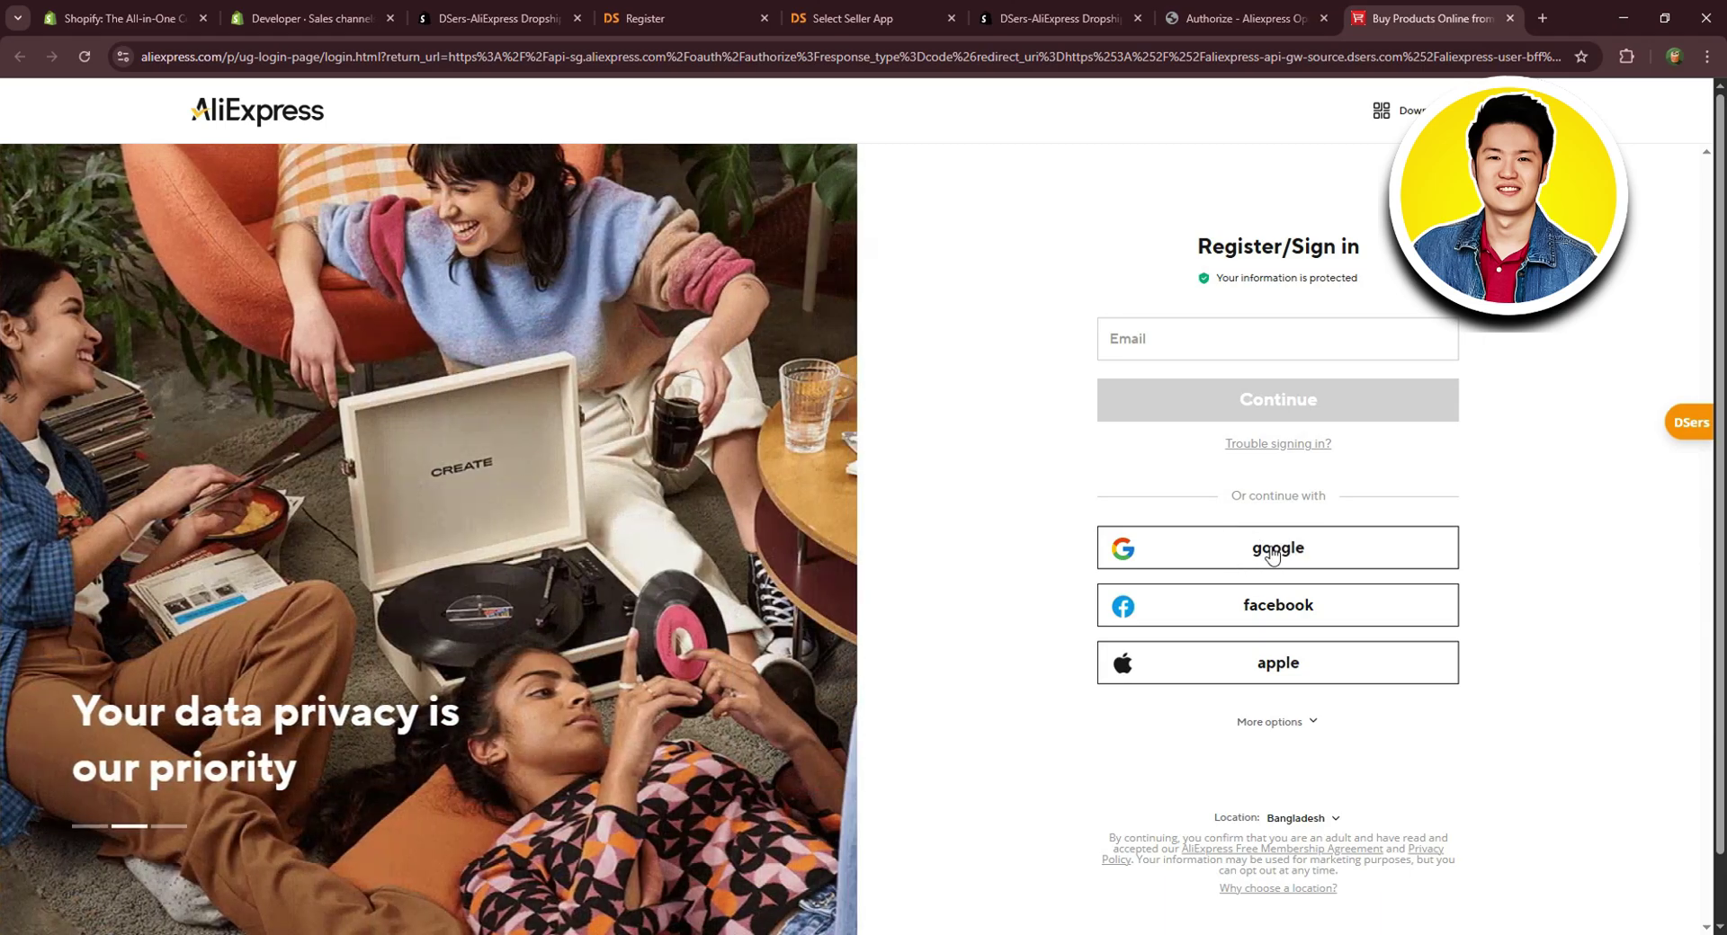
click(1271, 553)
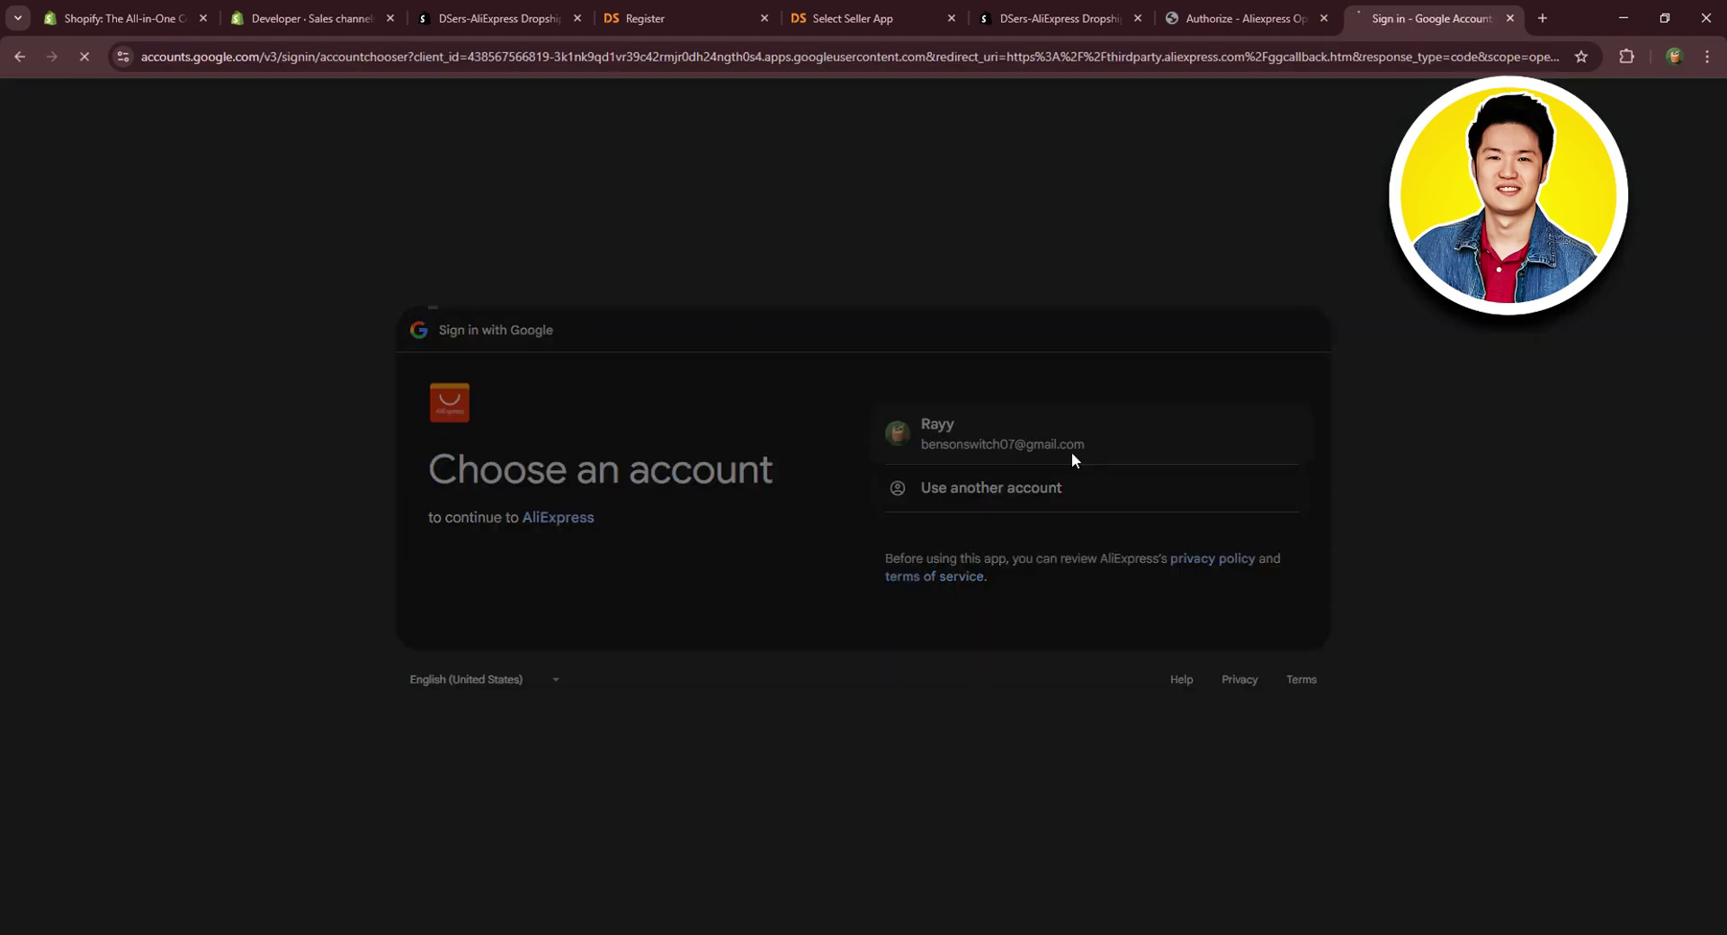
click(1071, 451)
click(1199, 670)
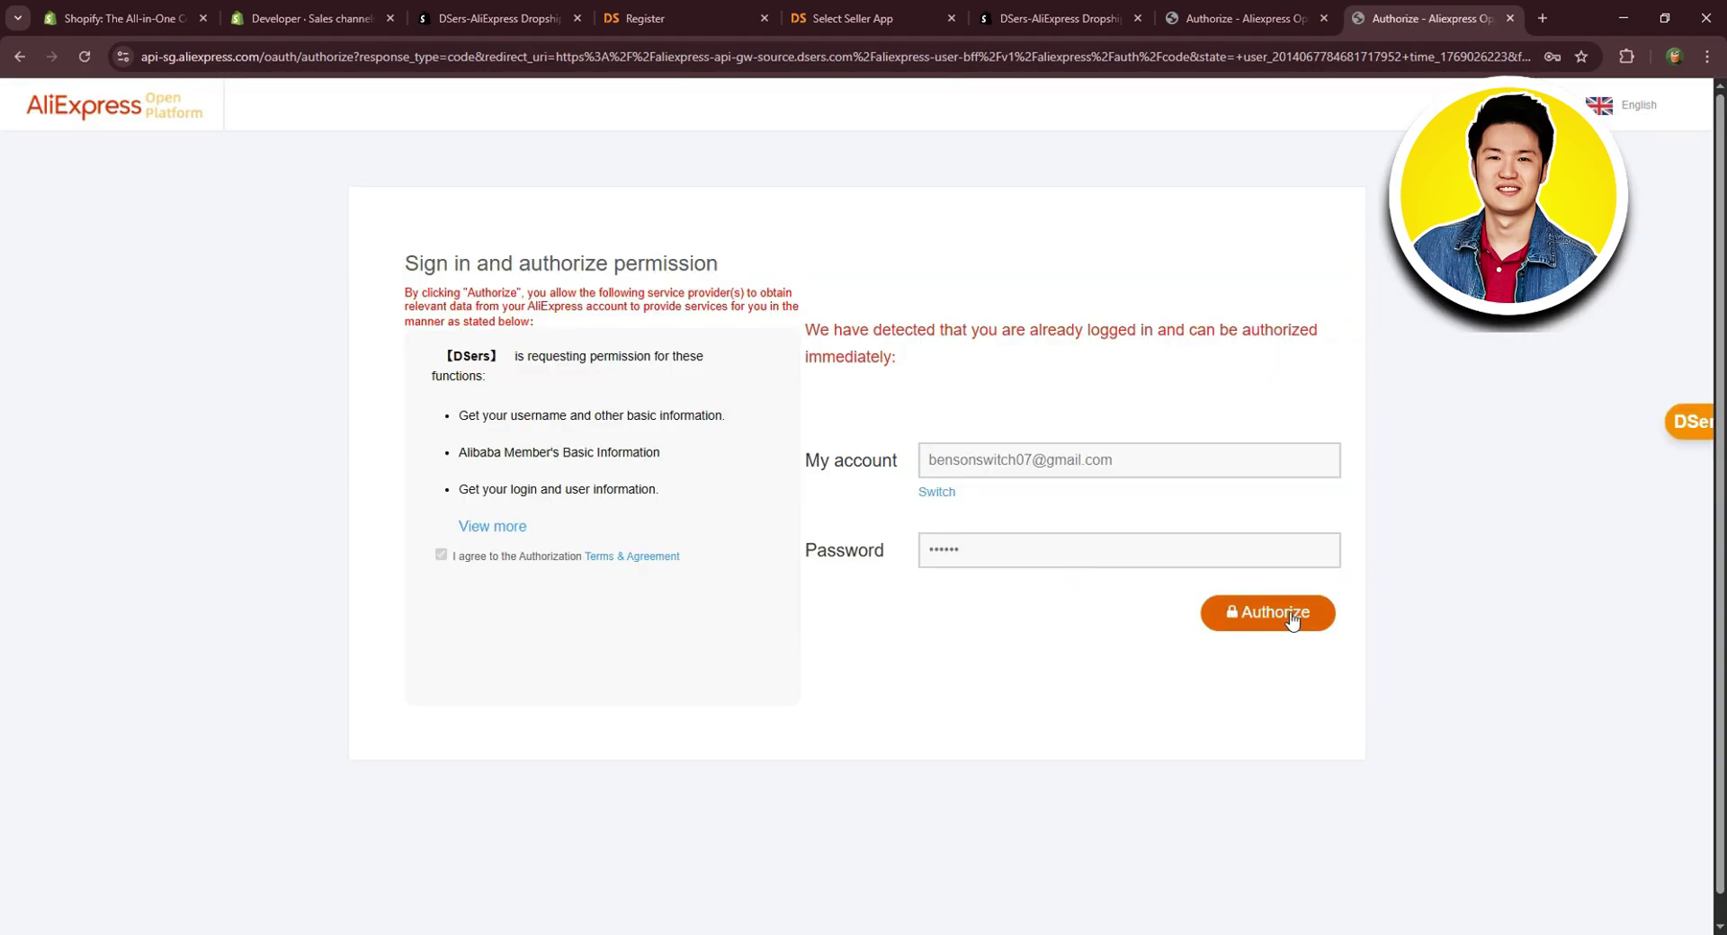
click(1269, 620)
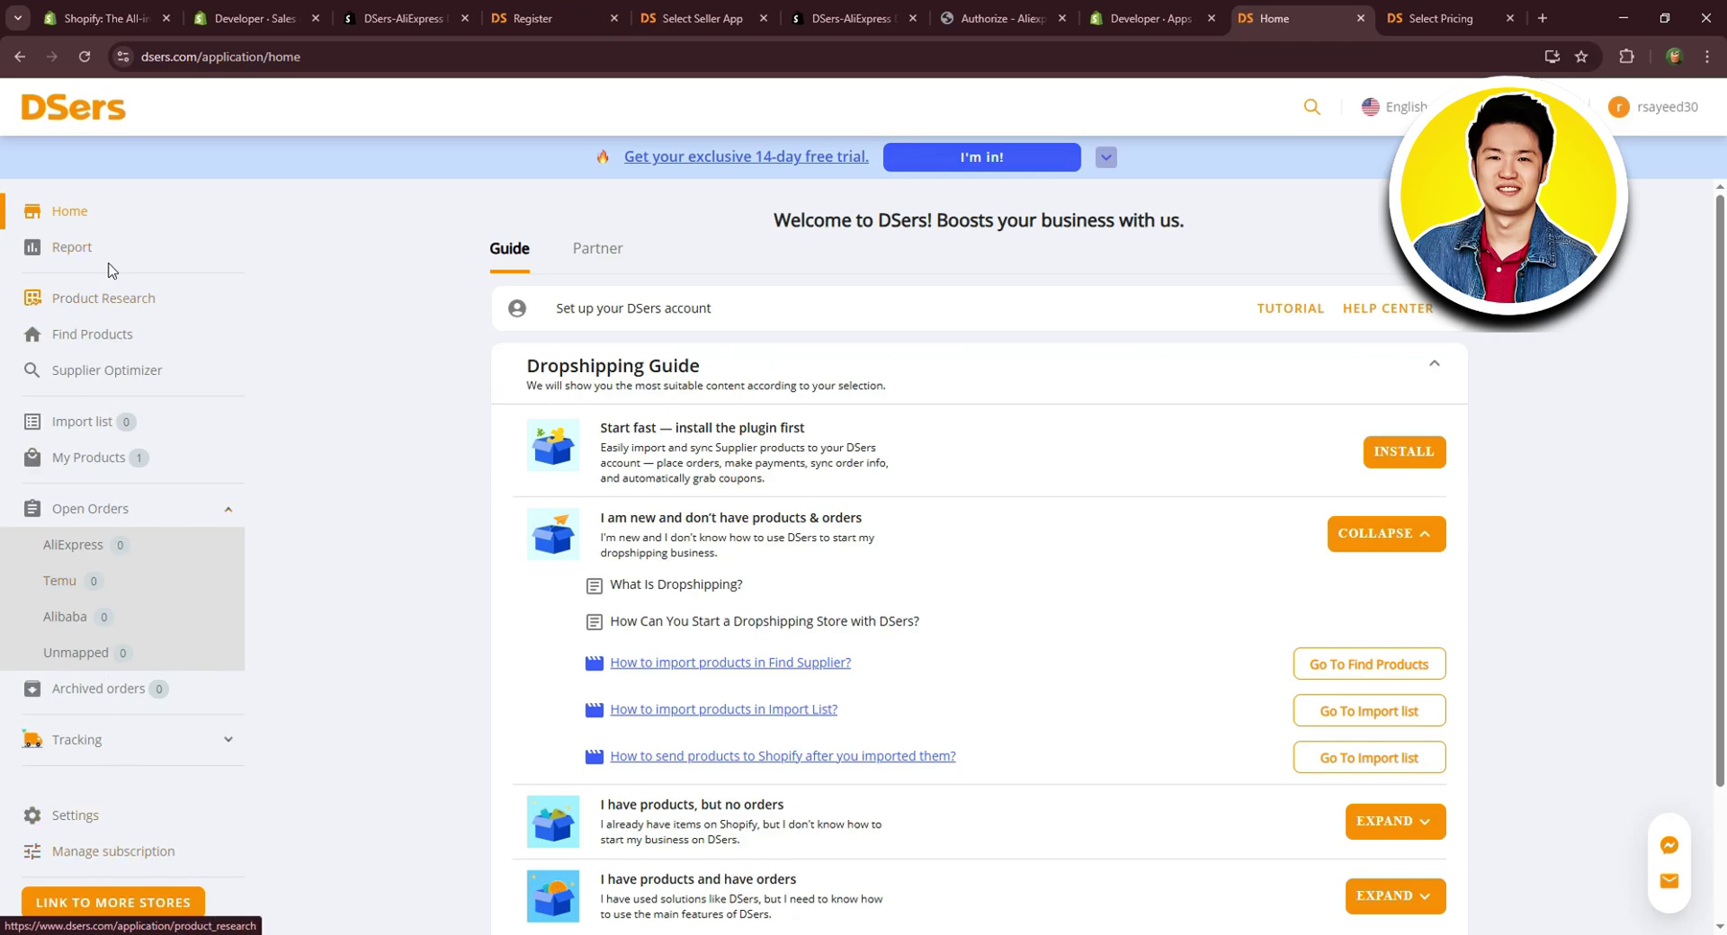
Look through the Report, Product Research, Find Products, Supplier Optimizer, Import list and My Products pages in DSers.
click(71, 251)
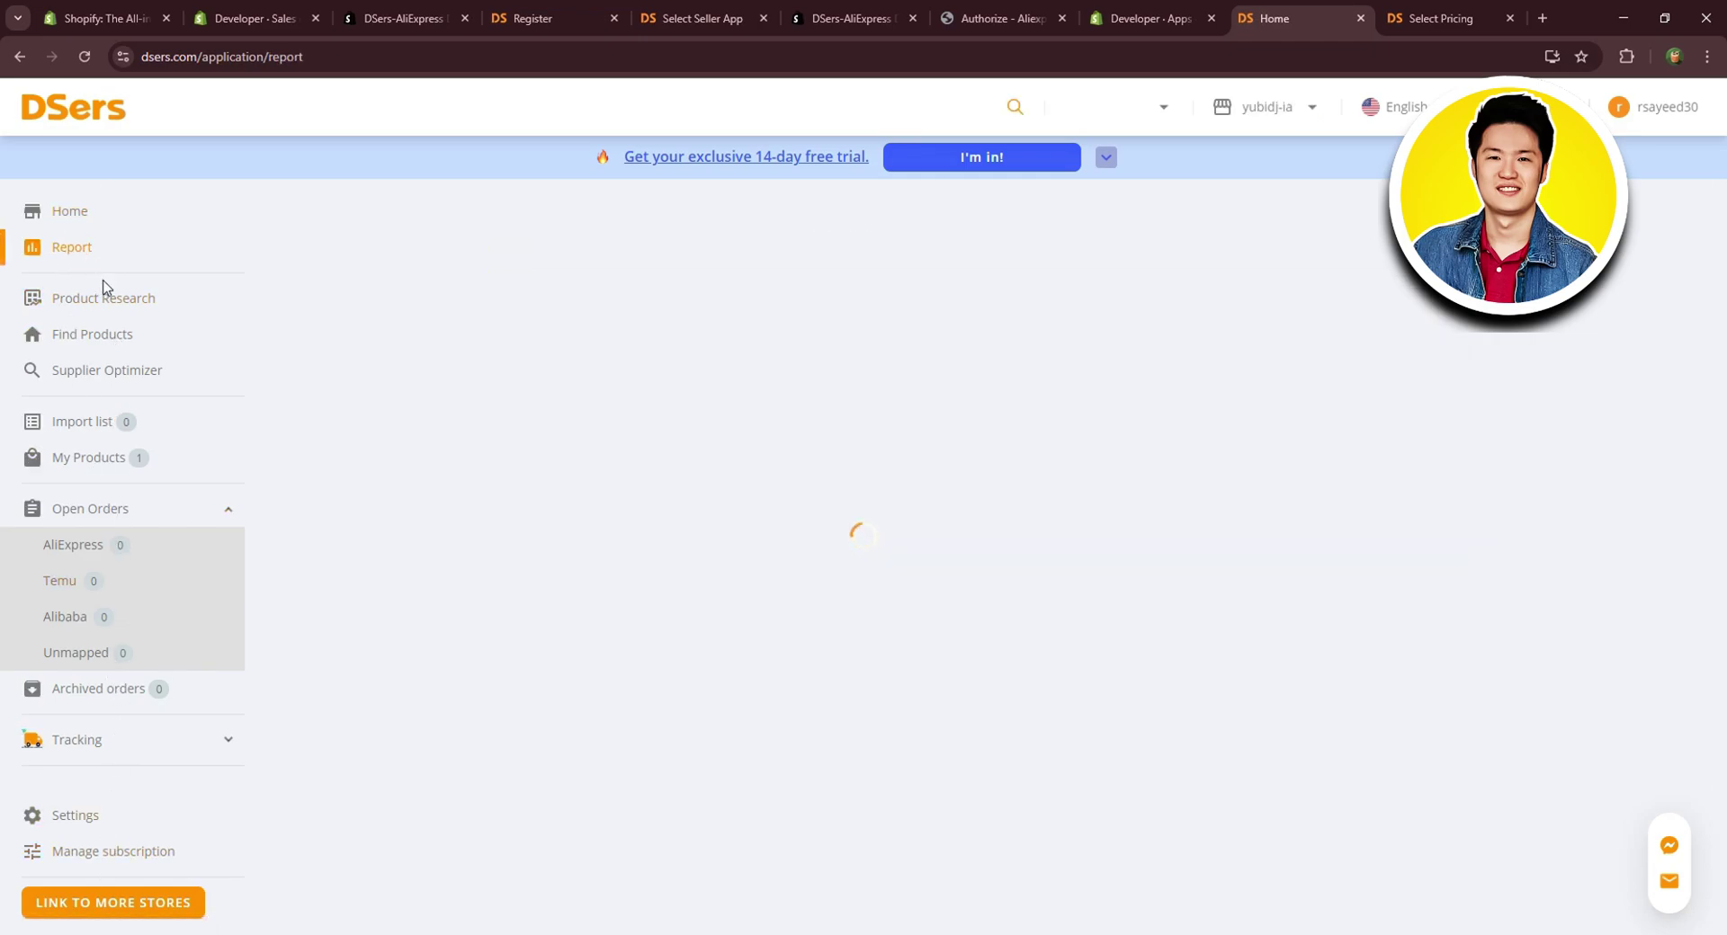
click(104, 306)
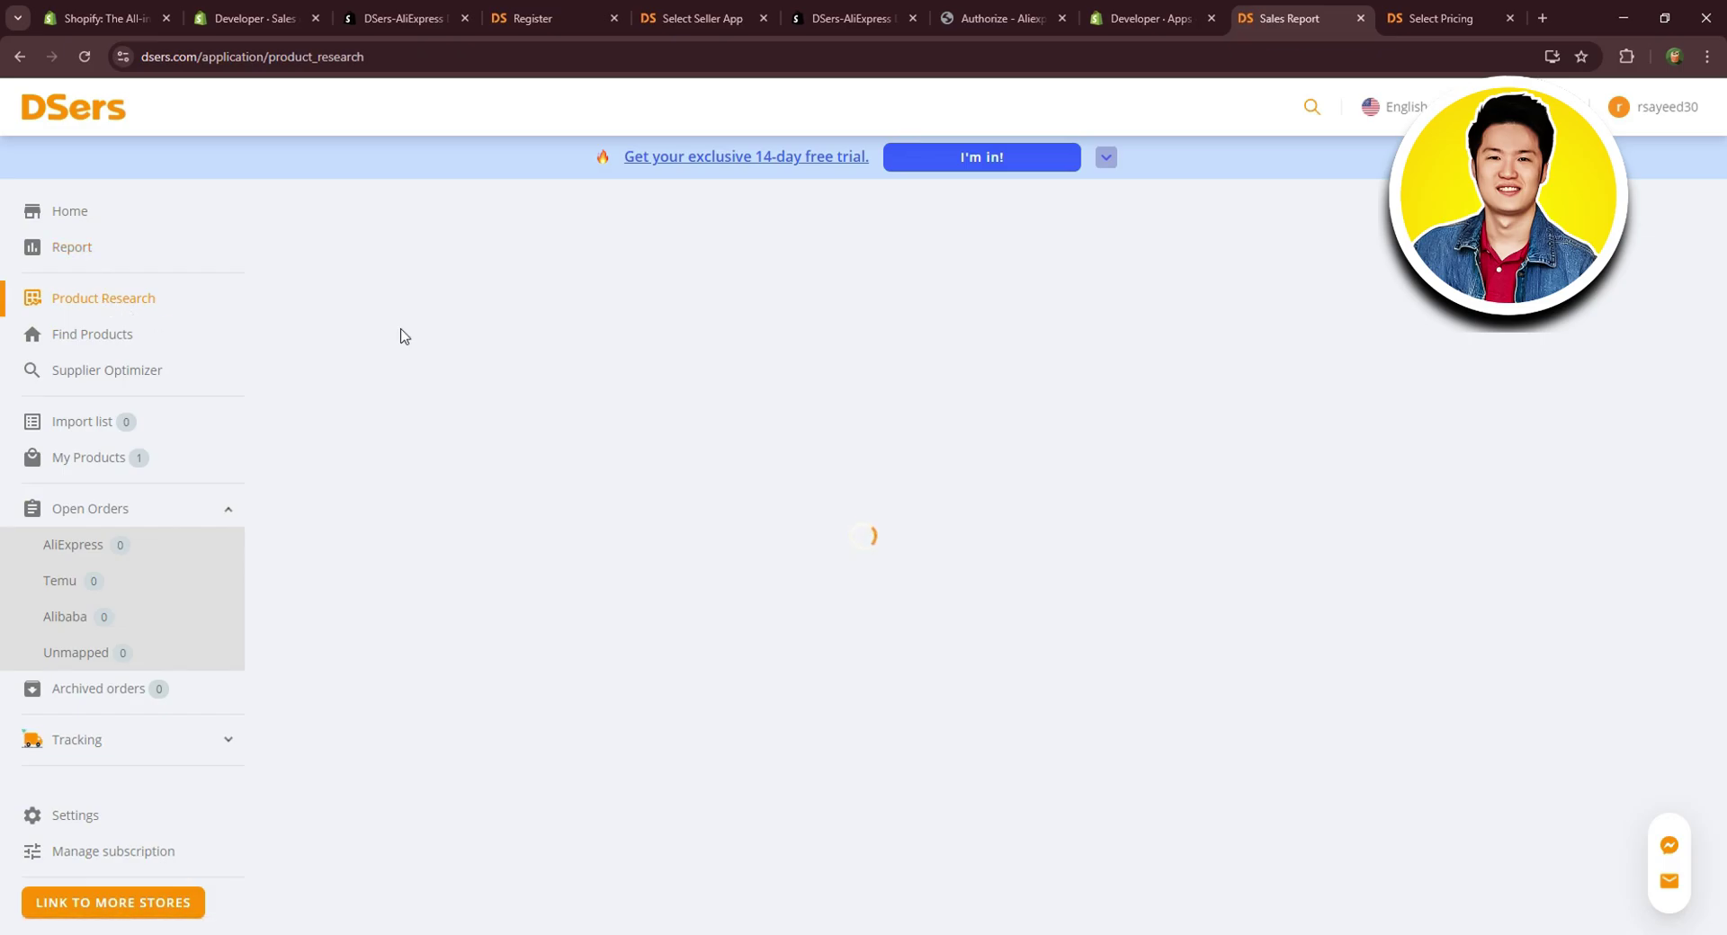
click(79, 335)
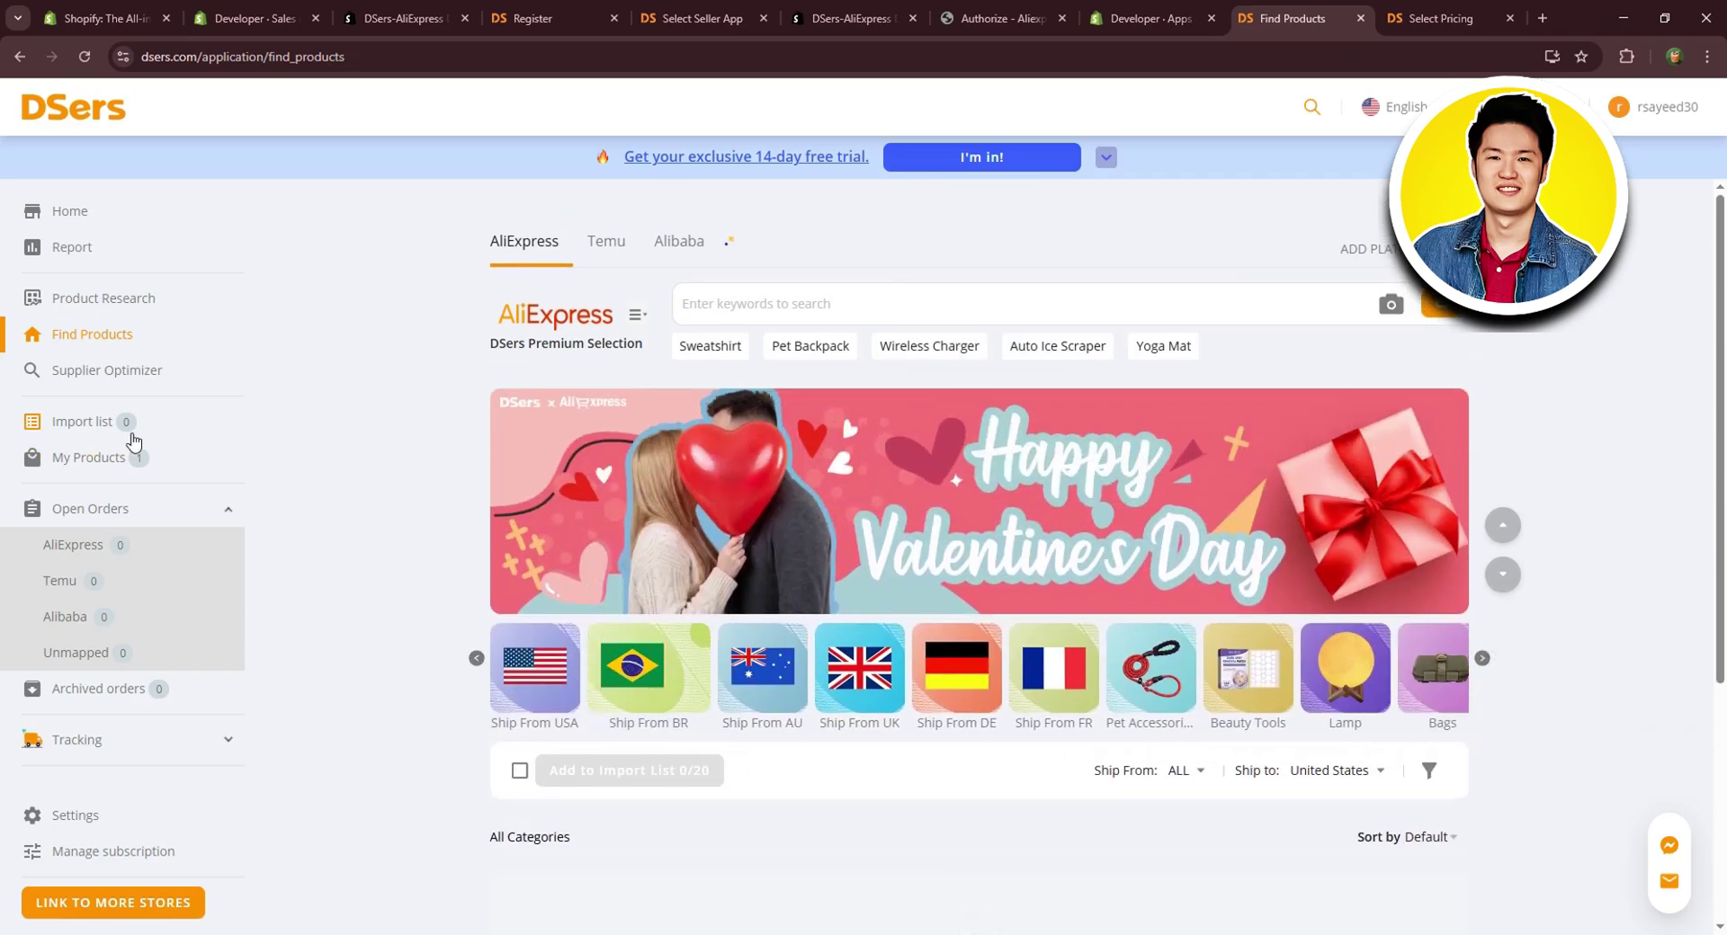
click(69, 372)
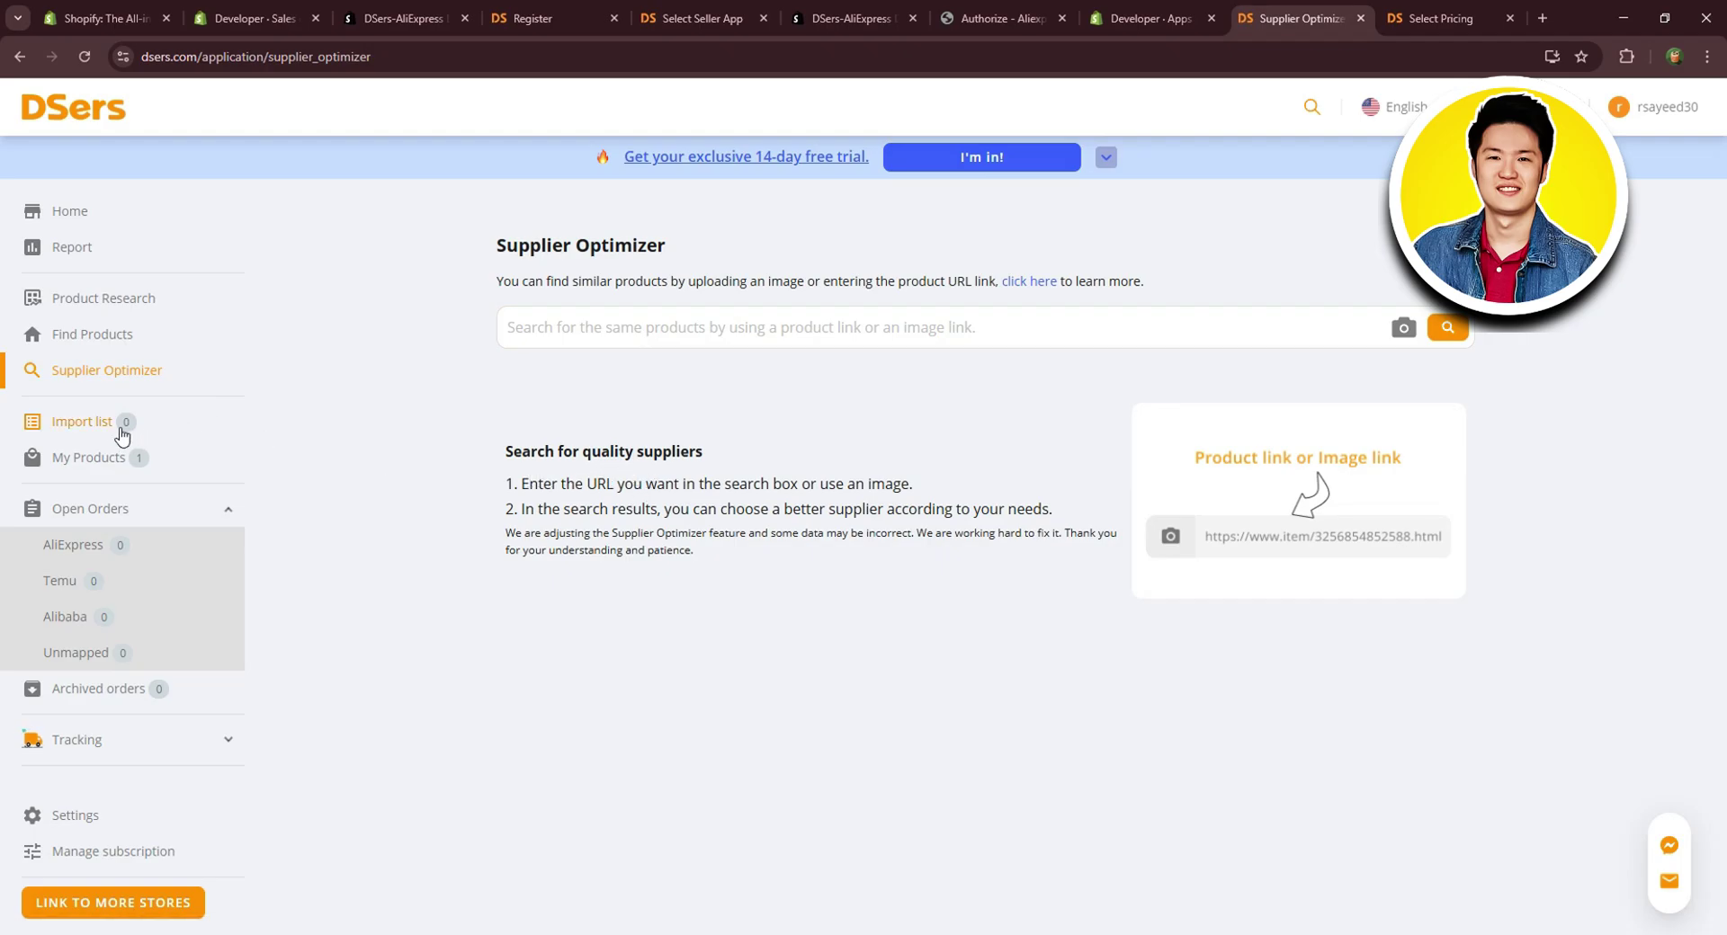
click(77, 427)
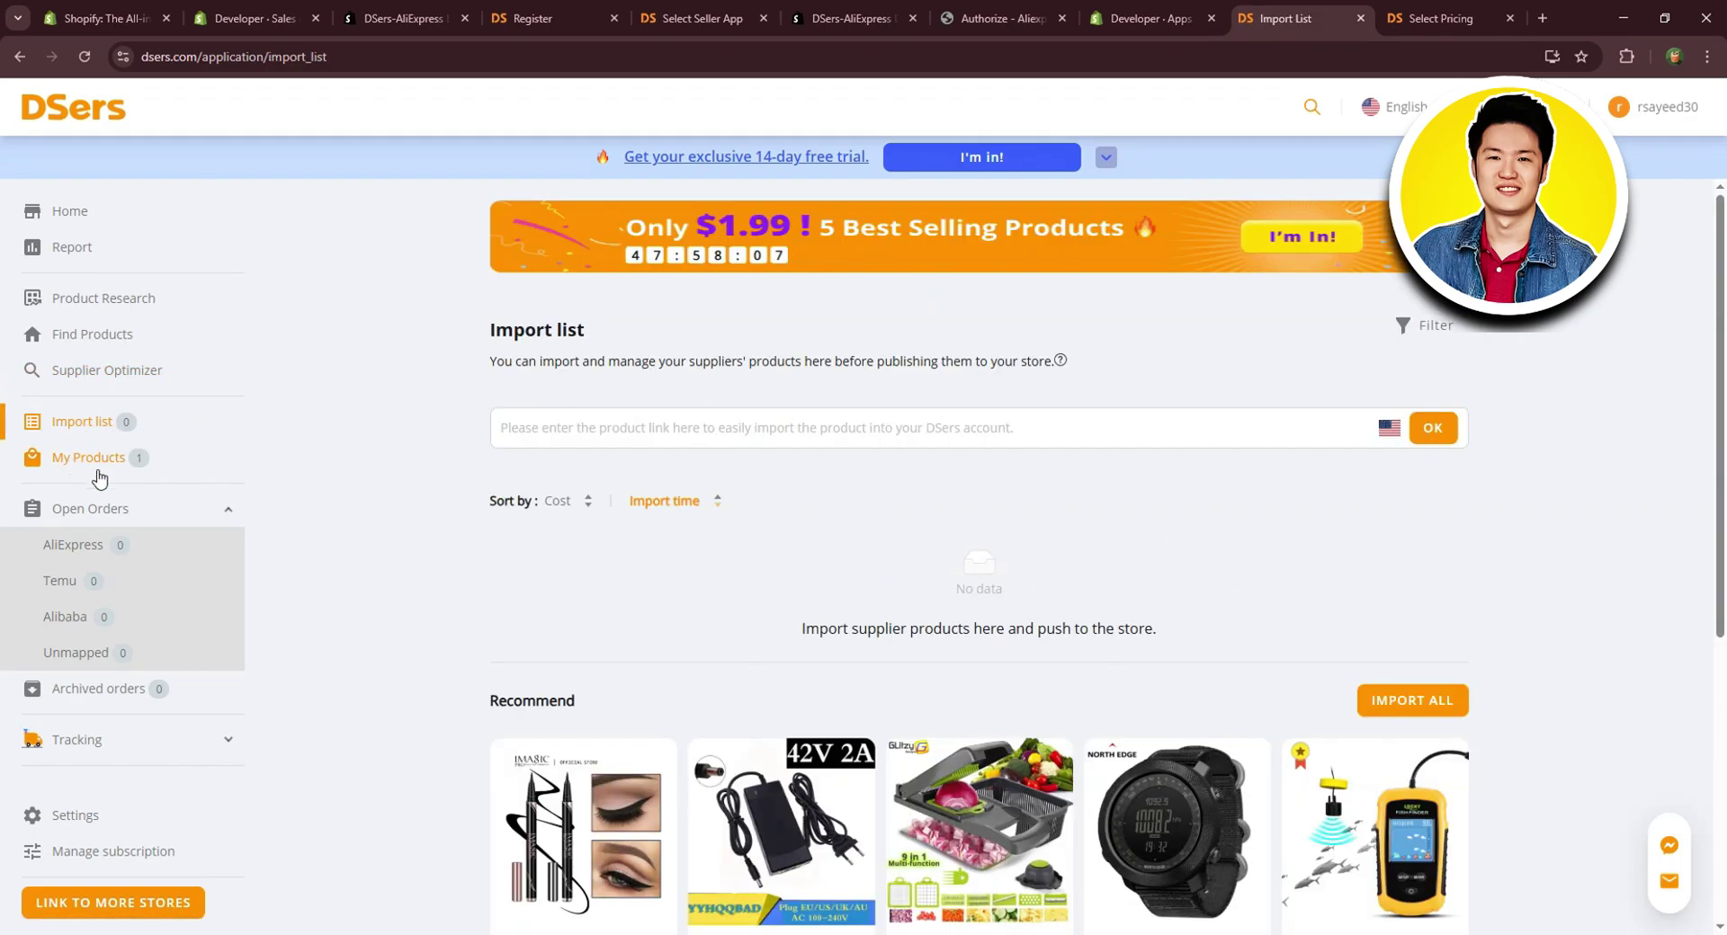
click(90, 466)
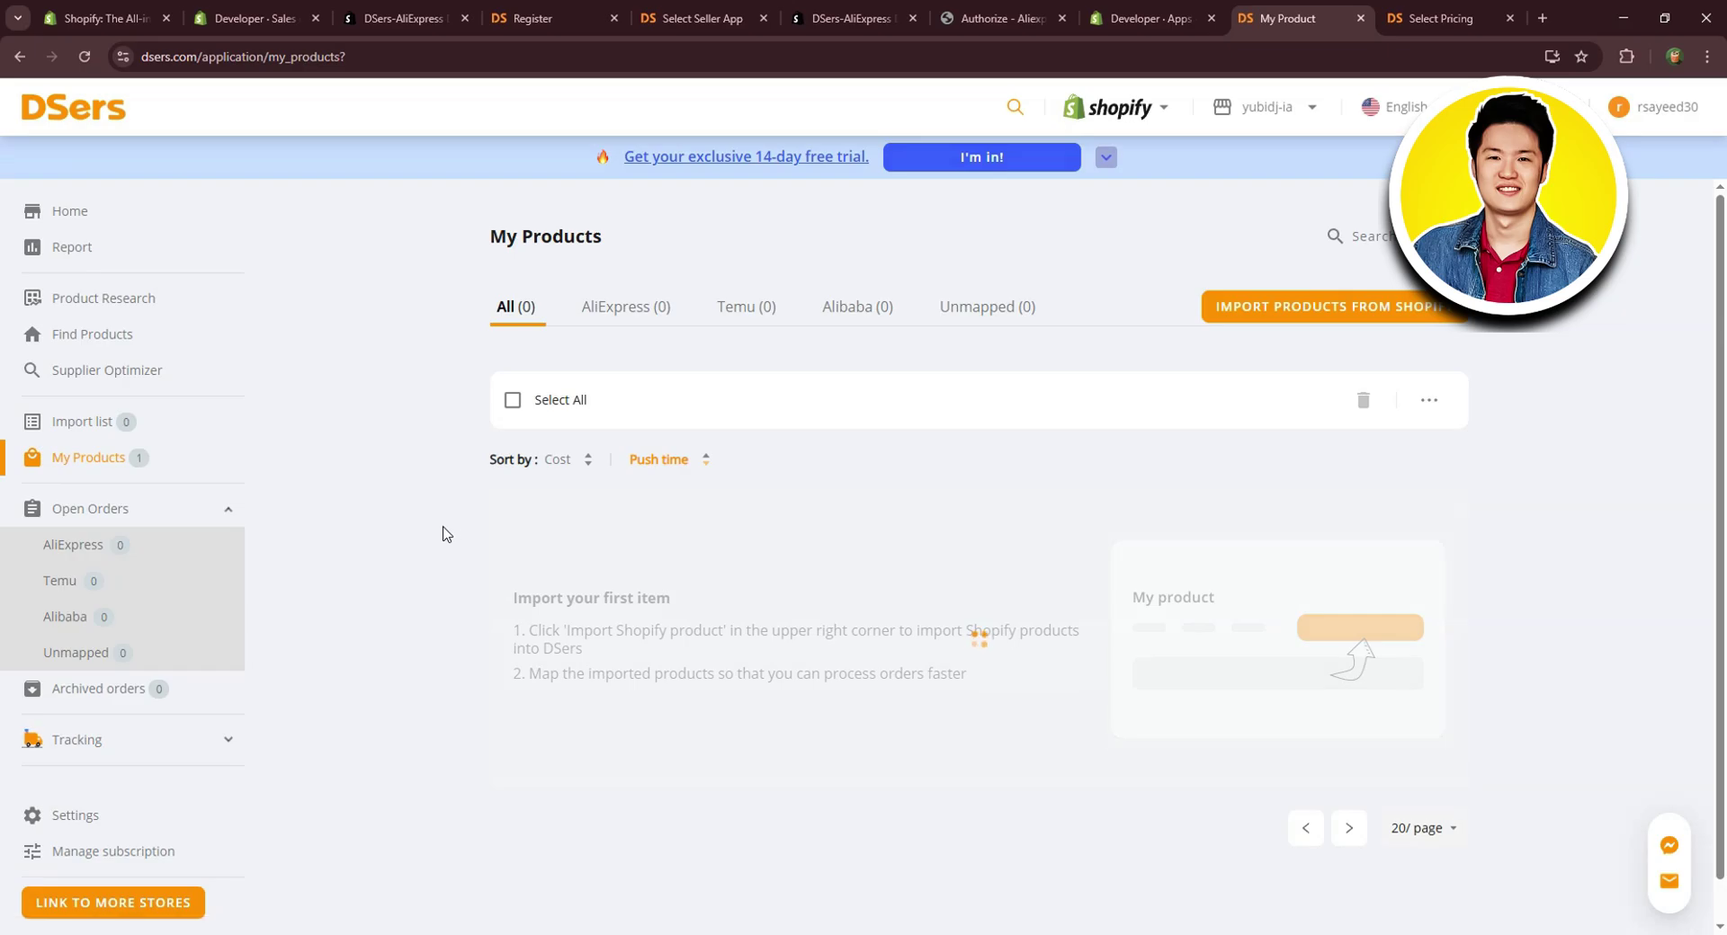
scroll(589, 606, down, 1)
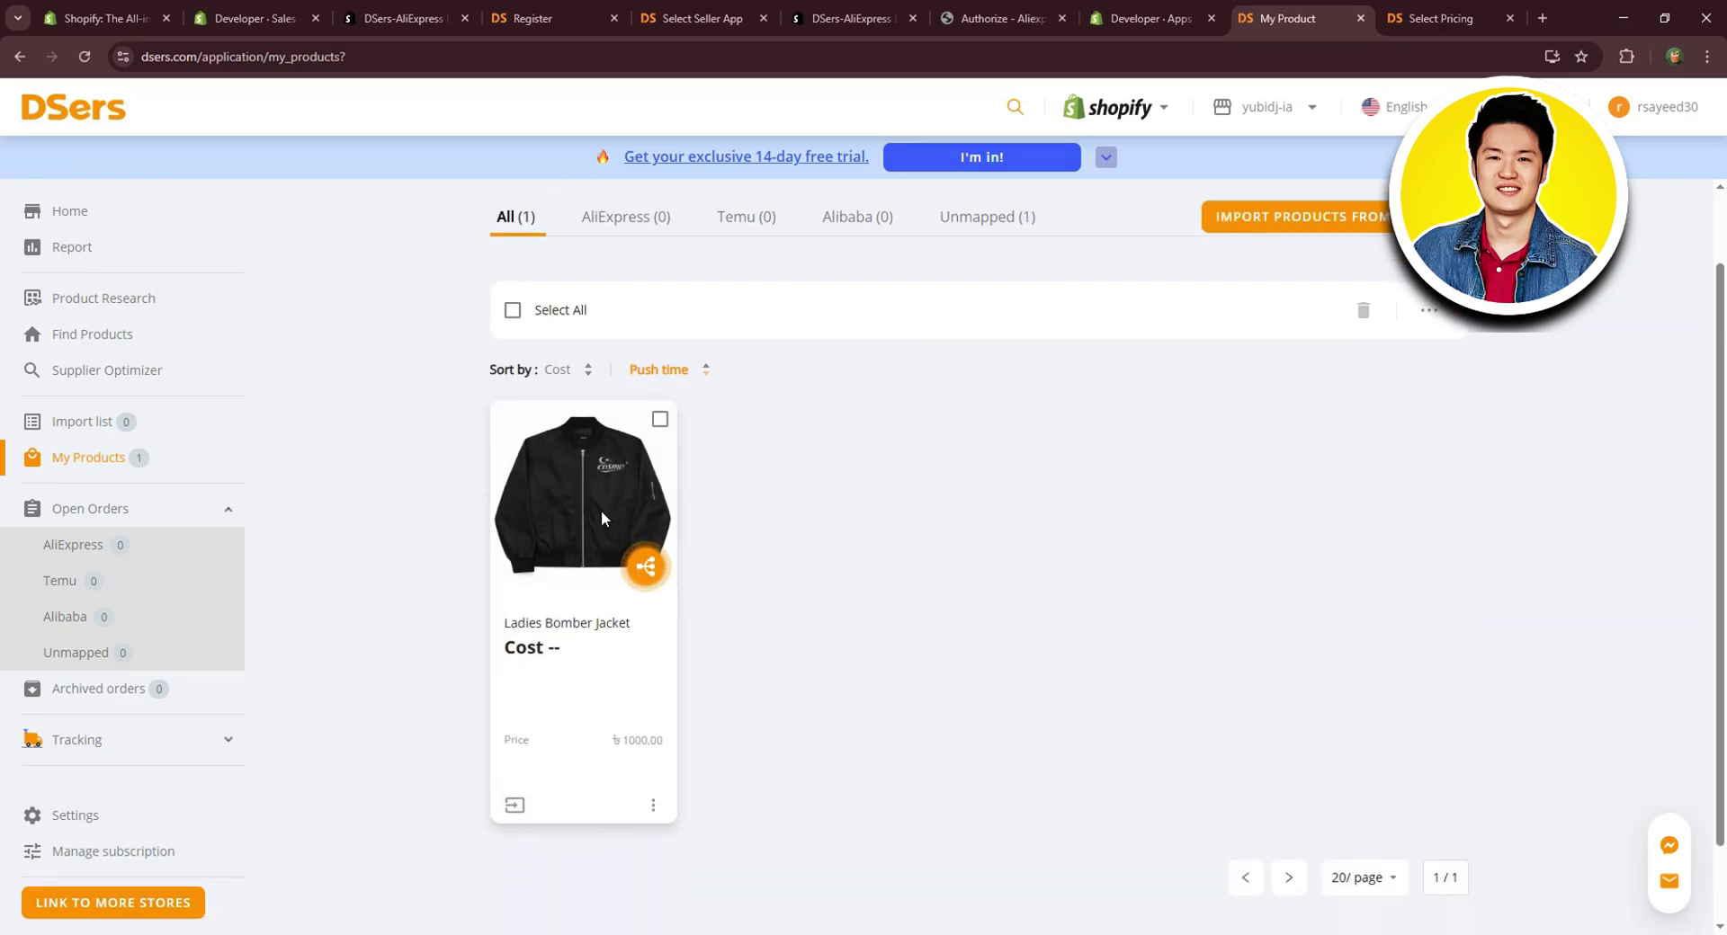
scroll(601, 510, up, 1)
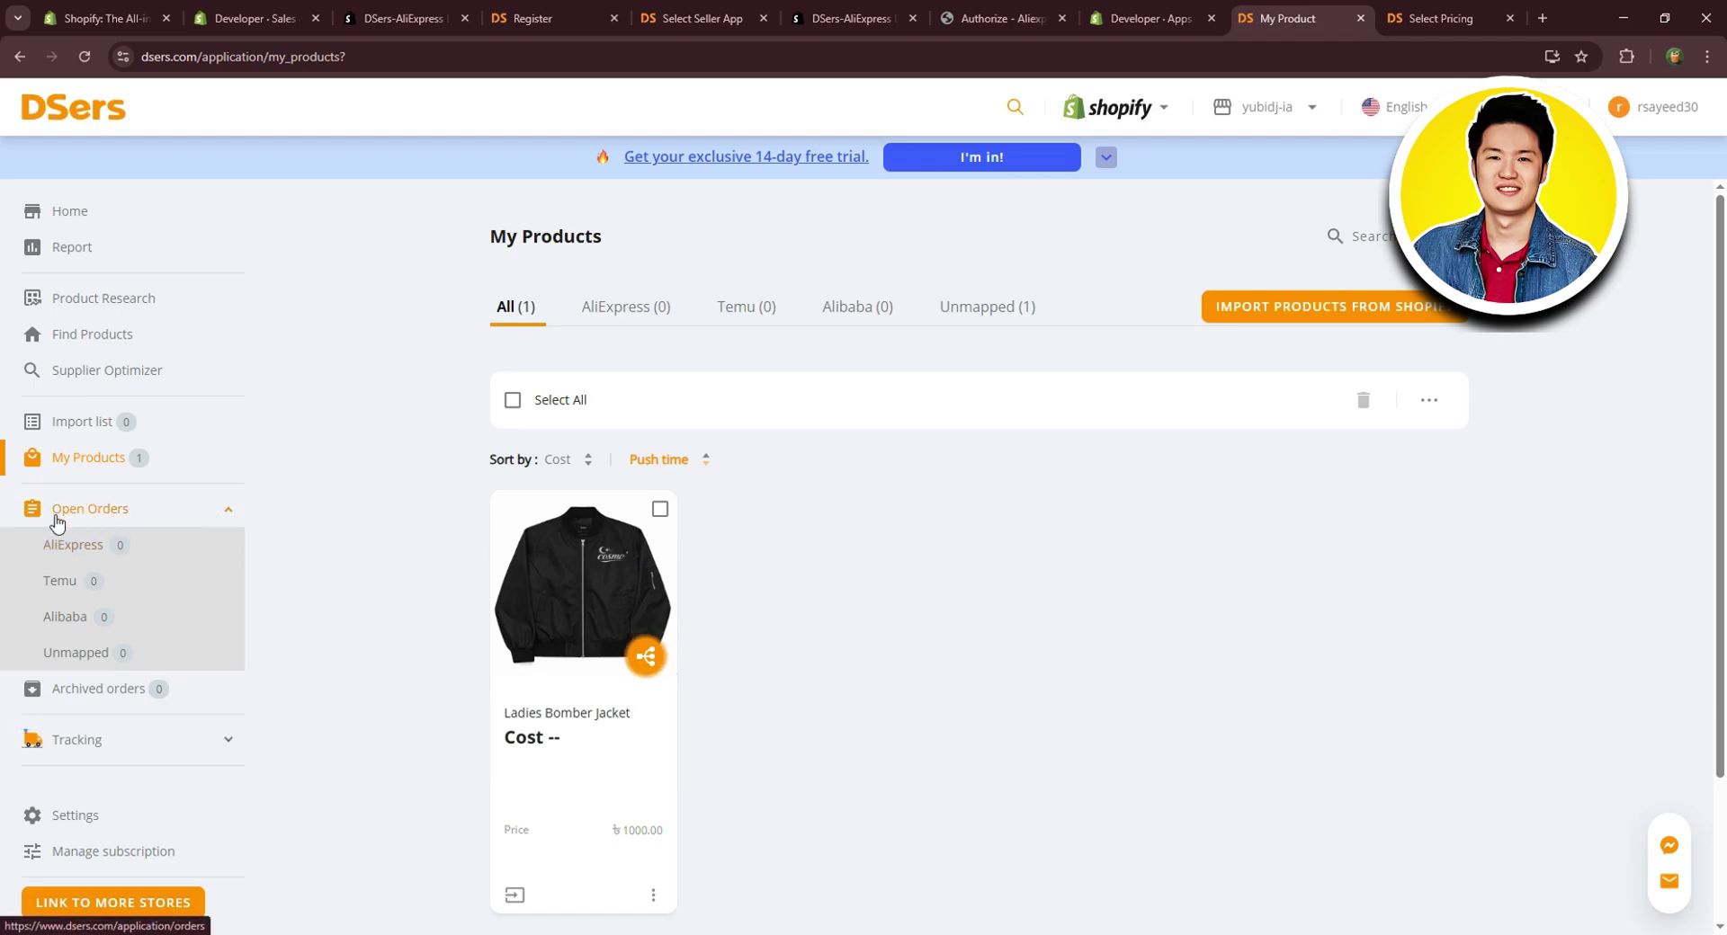
Check the open orders for AliExpress, Temu, Alibaba and Unmapped, as well as the archived orders.
click(99, 510)
click(112, 511)
click(67, 549)
click(72, 583)
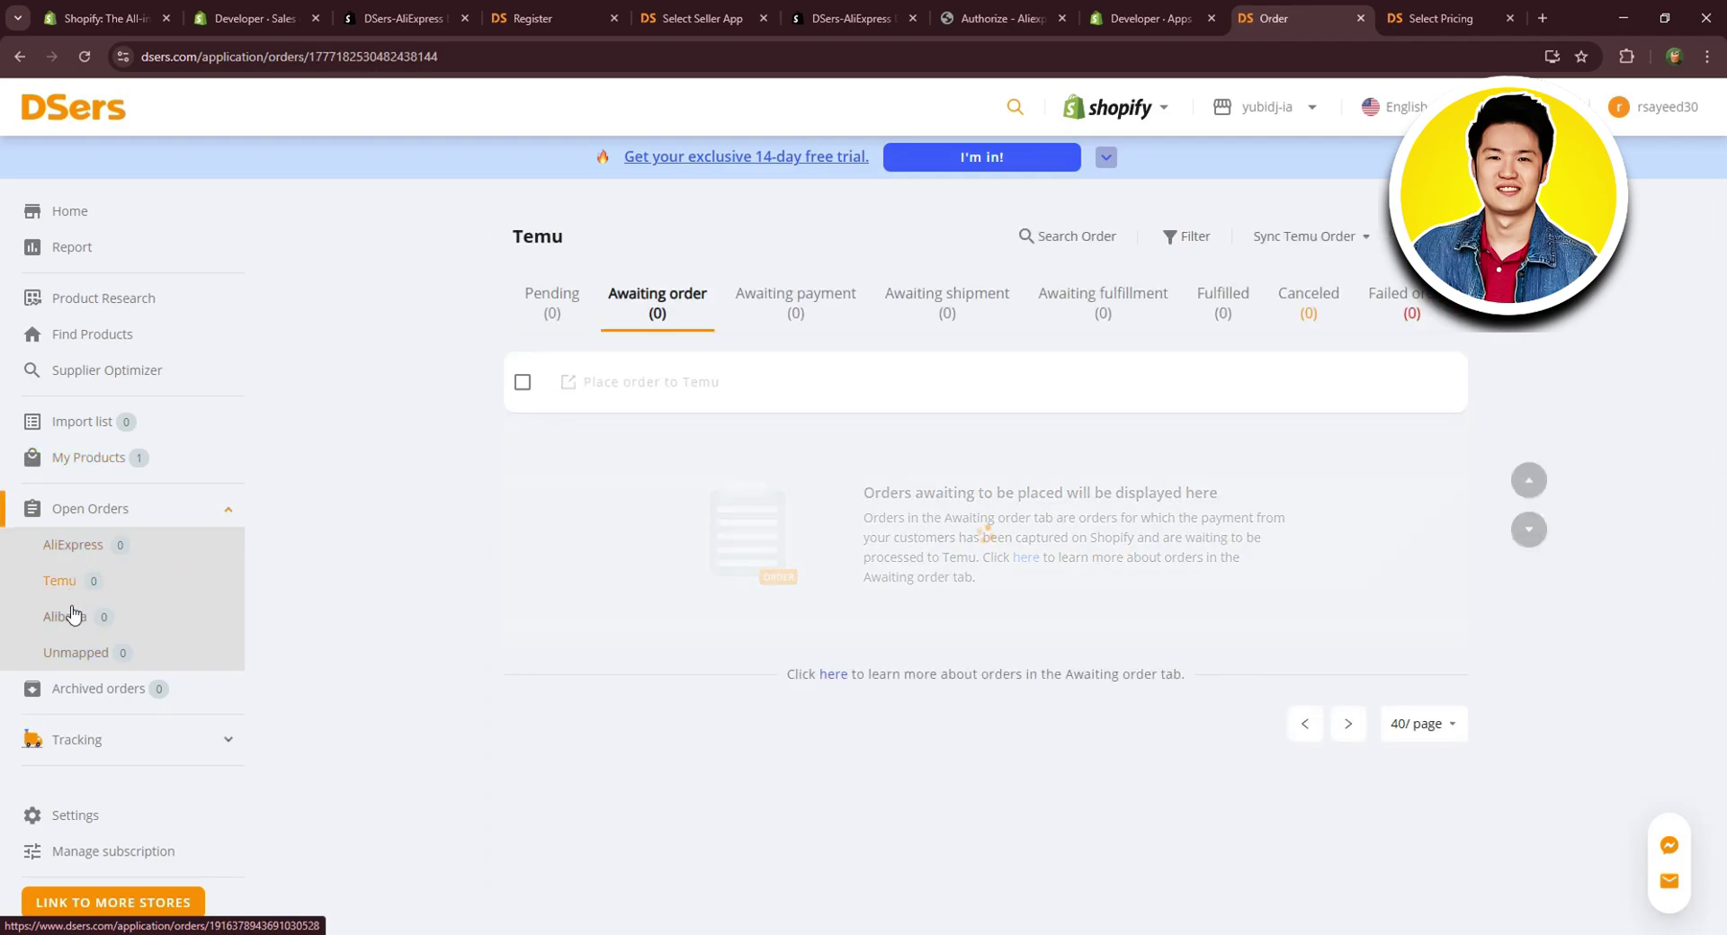
click(68, 617)
click(75, 653)
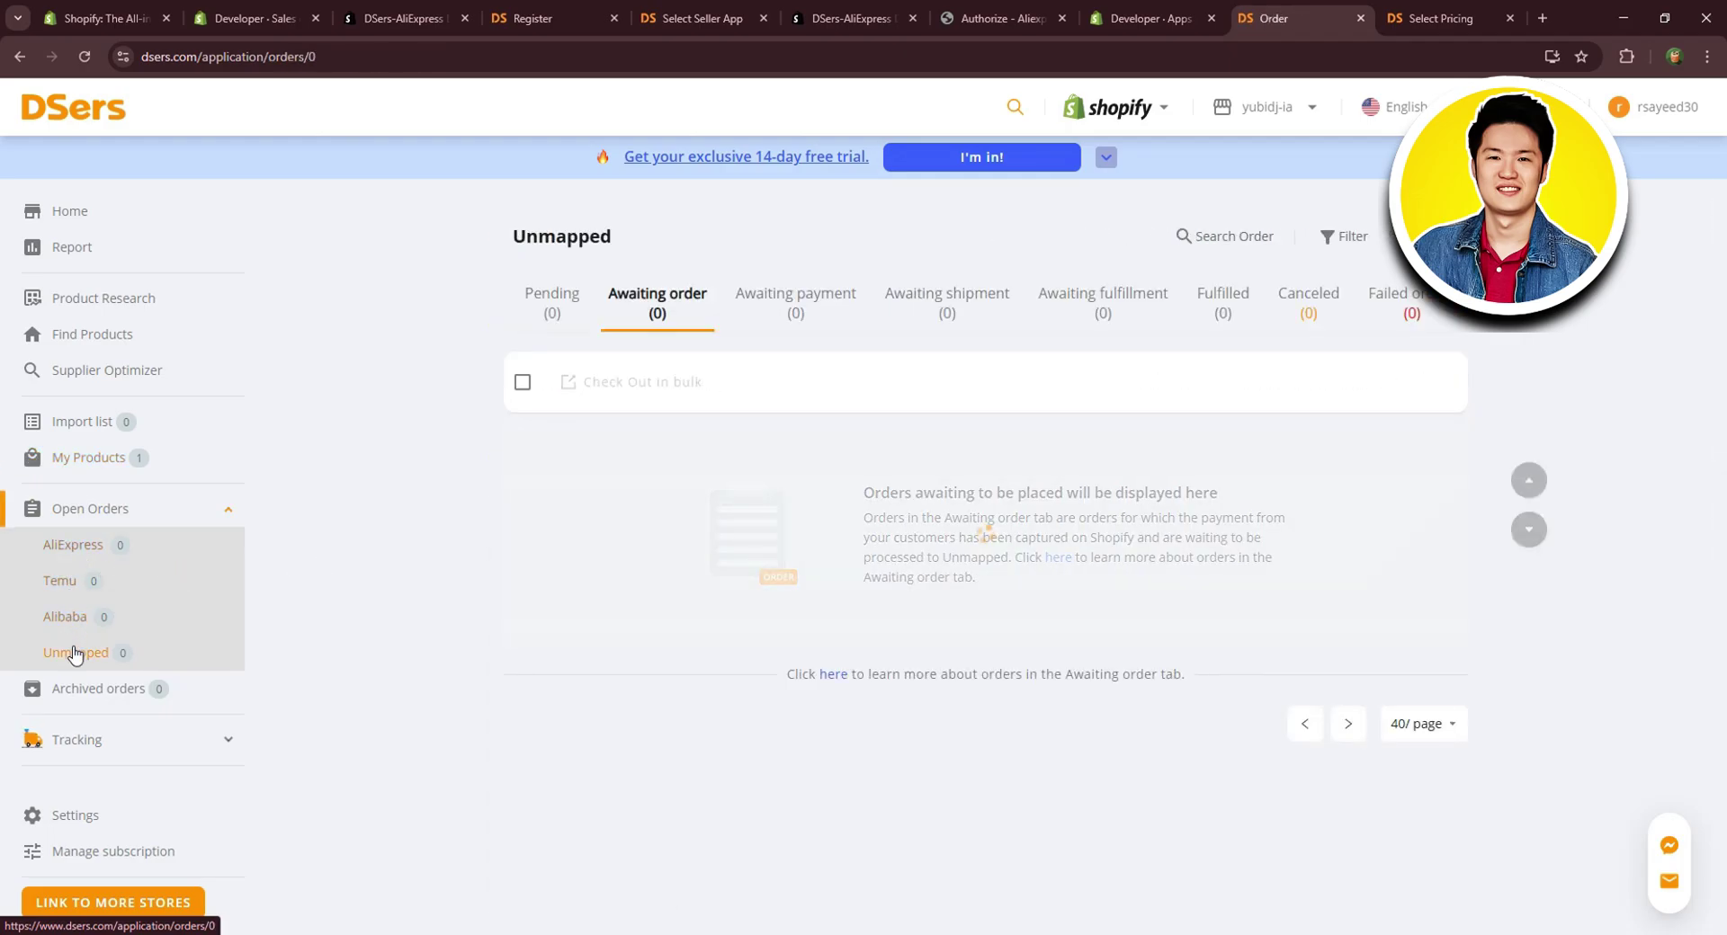
click(102, 693)
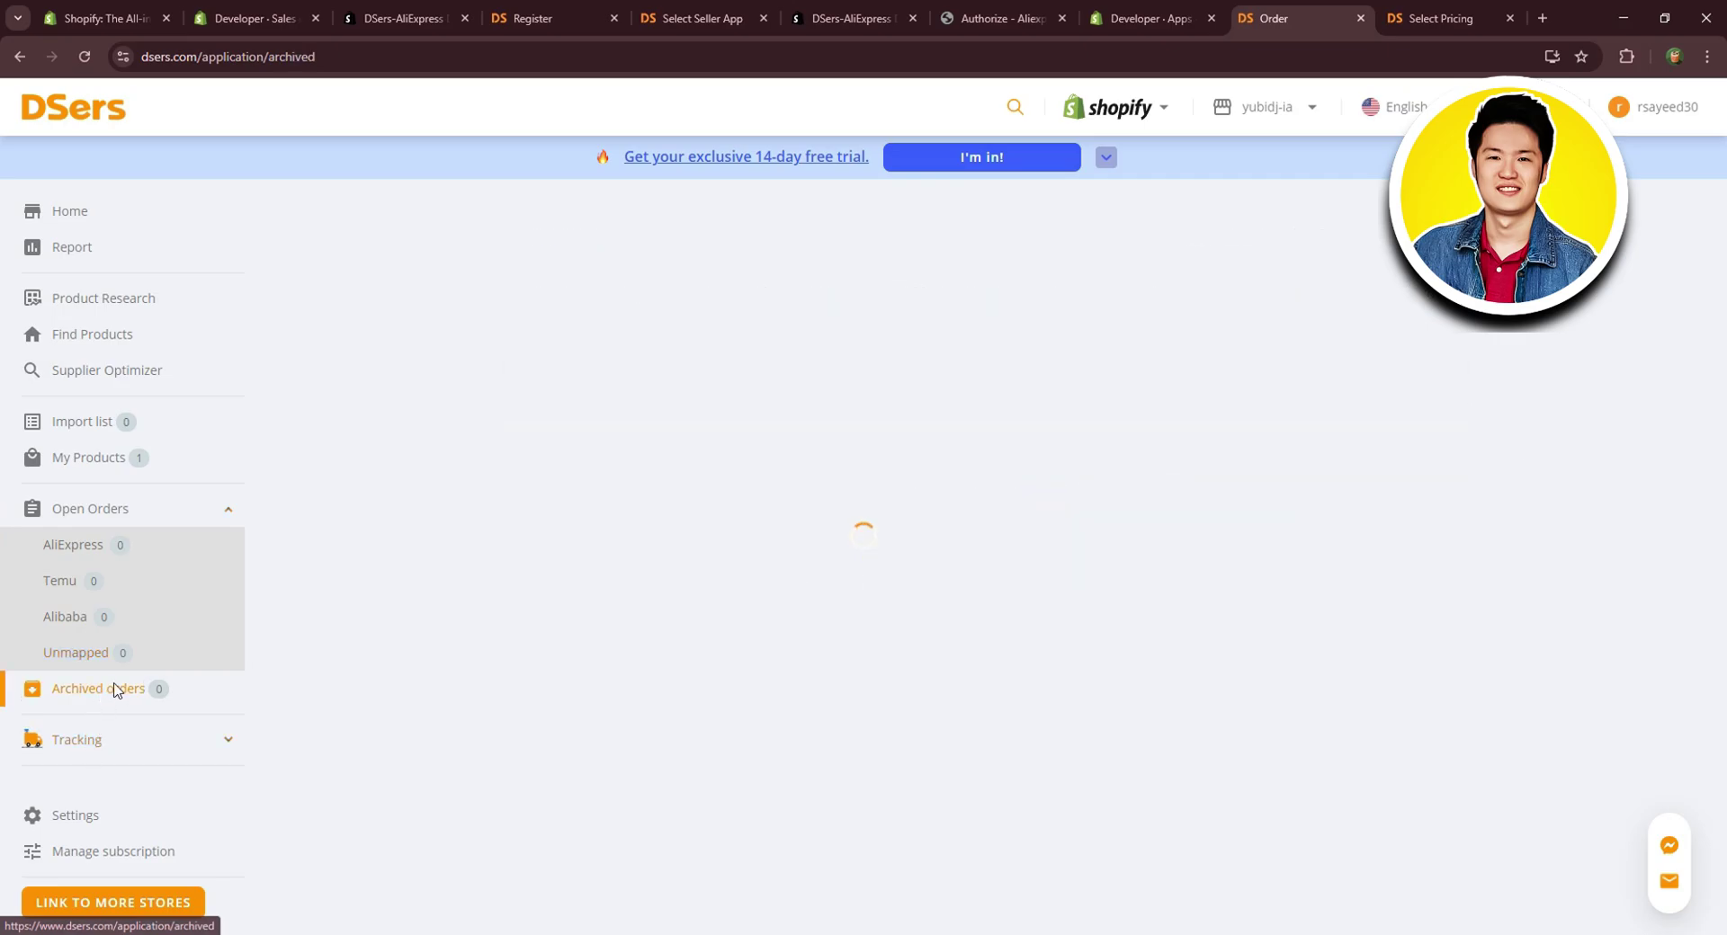
View the Tracking status page, dismiss the plan upgrade offer, and view the Tracking Page preview.
click(82, 741)
click(108, 776)
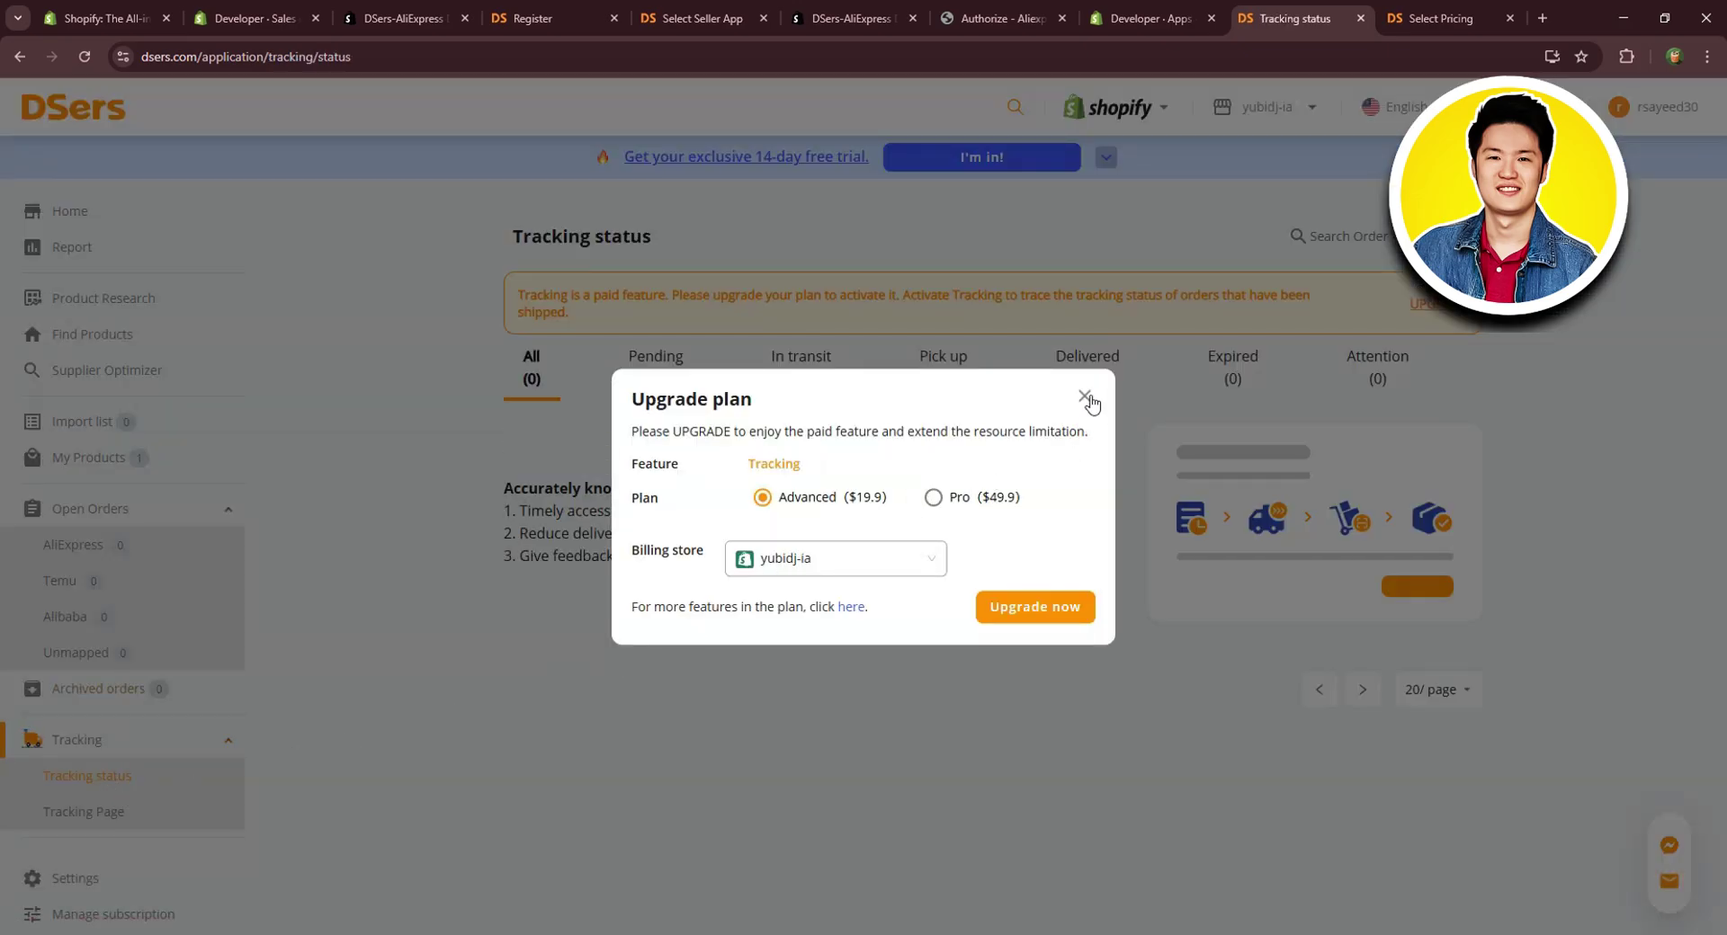
click(1085, 397)
click(104, 811)
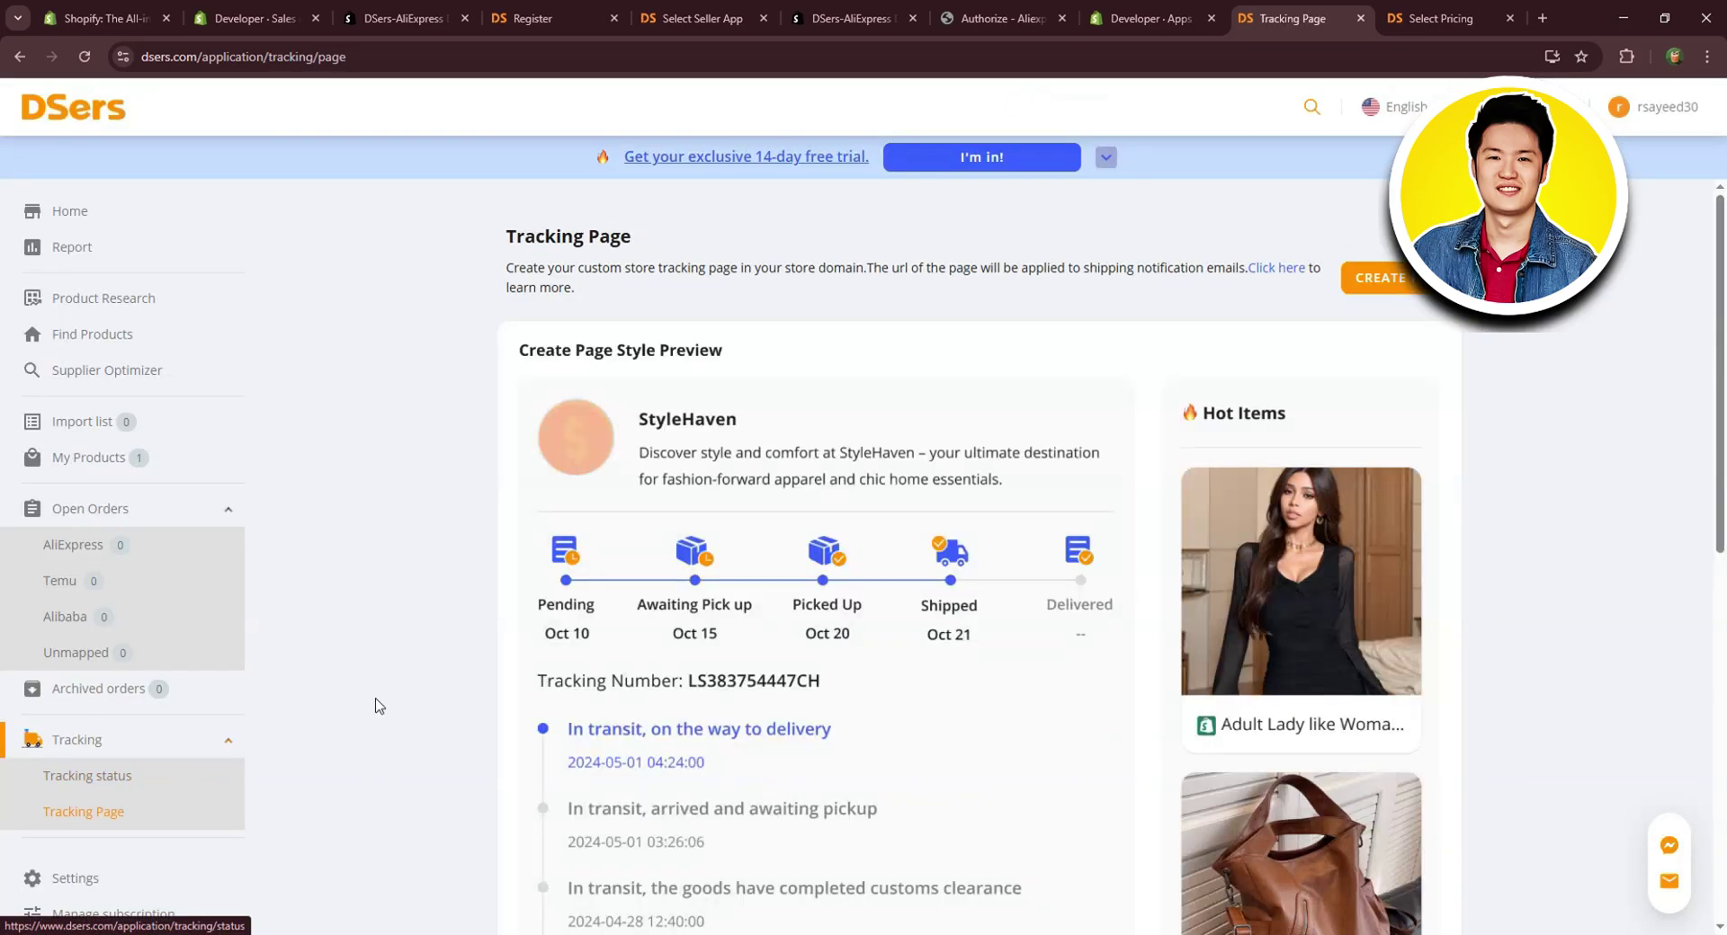
Go back to Find Products and limit the AliExpress products to the Ship From USA category.
click(96, 335)
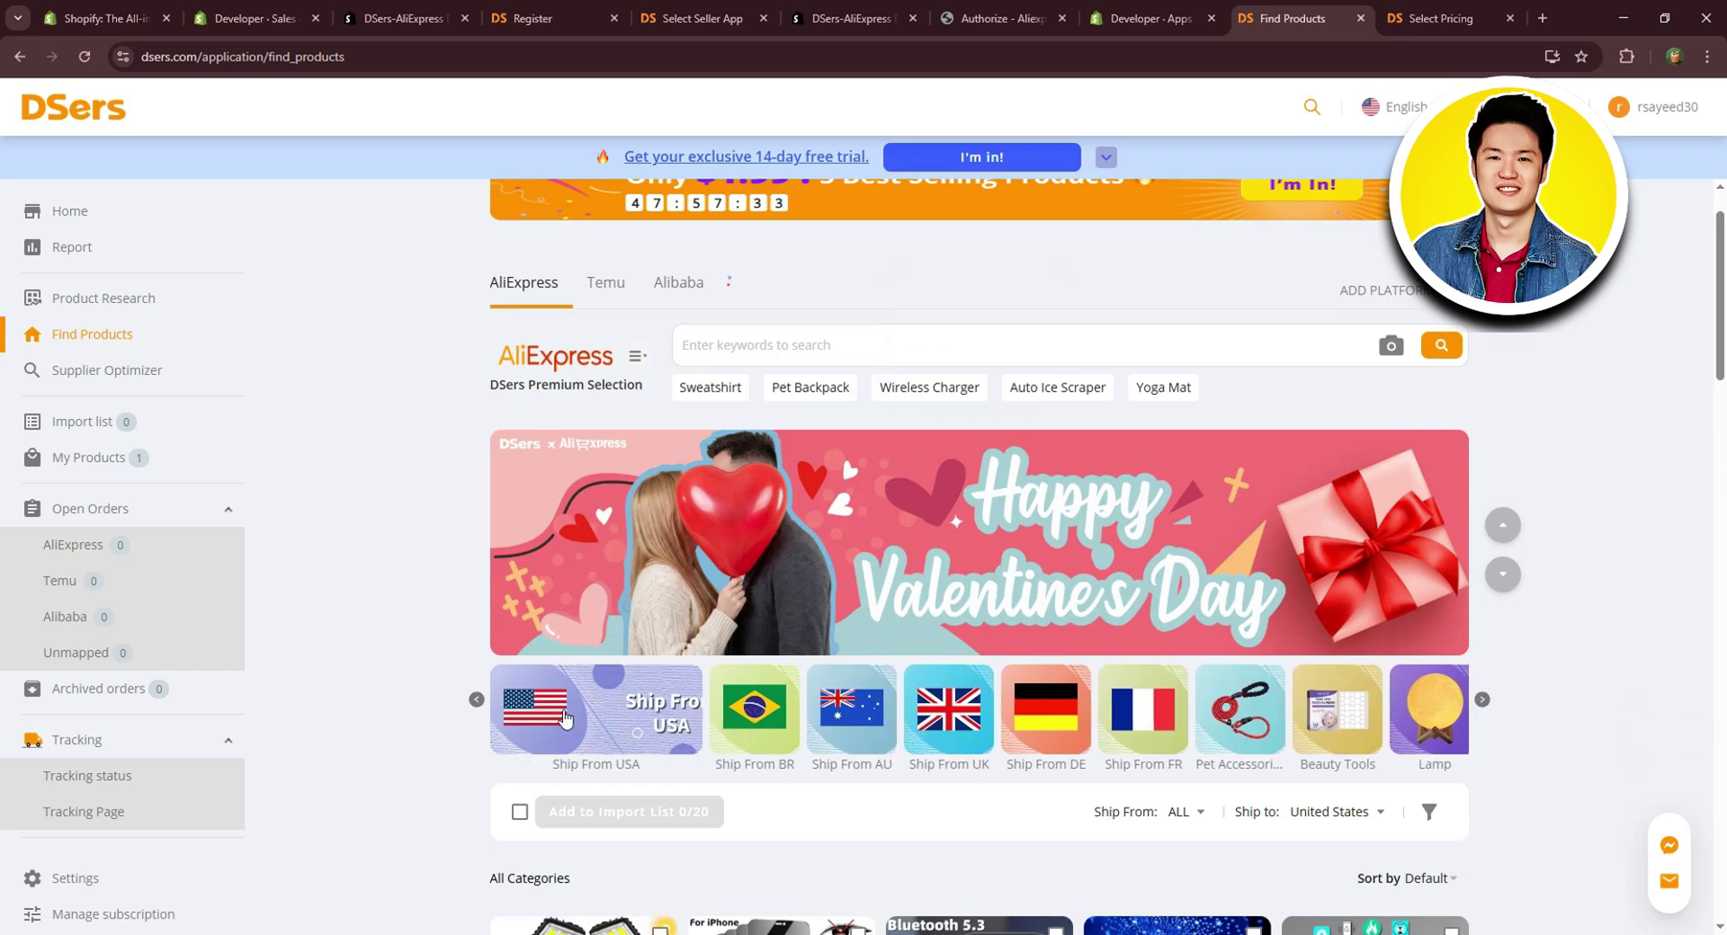
click(702, 713)
scroll(900, 468, up, 1)
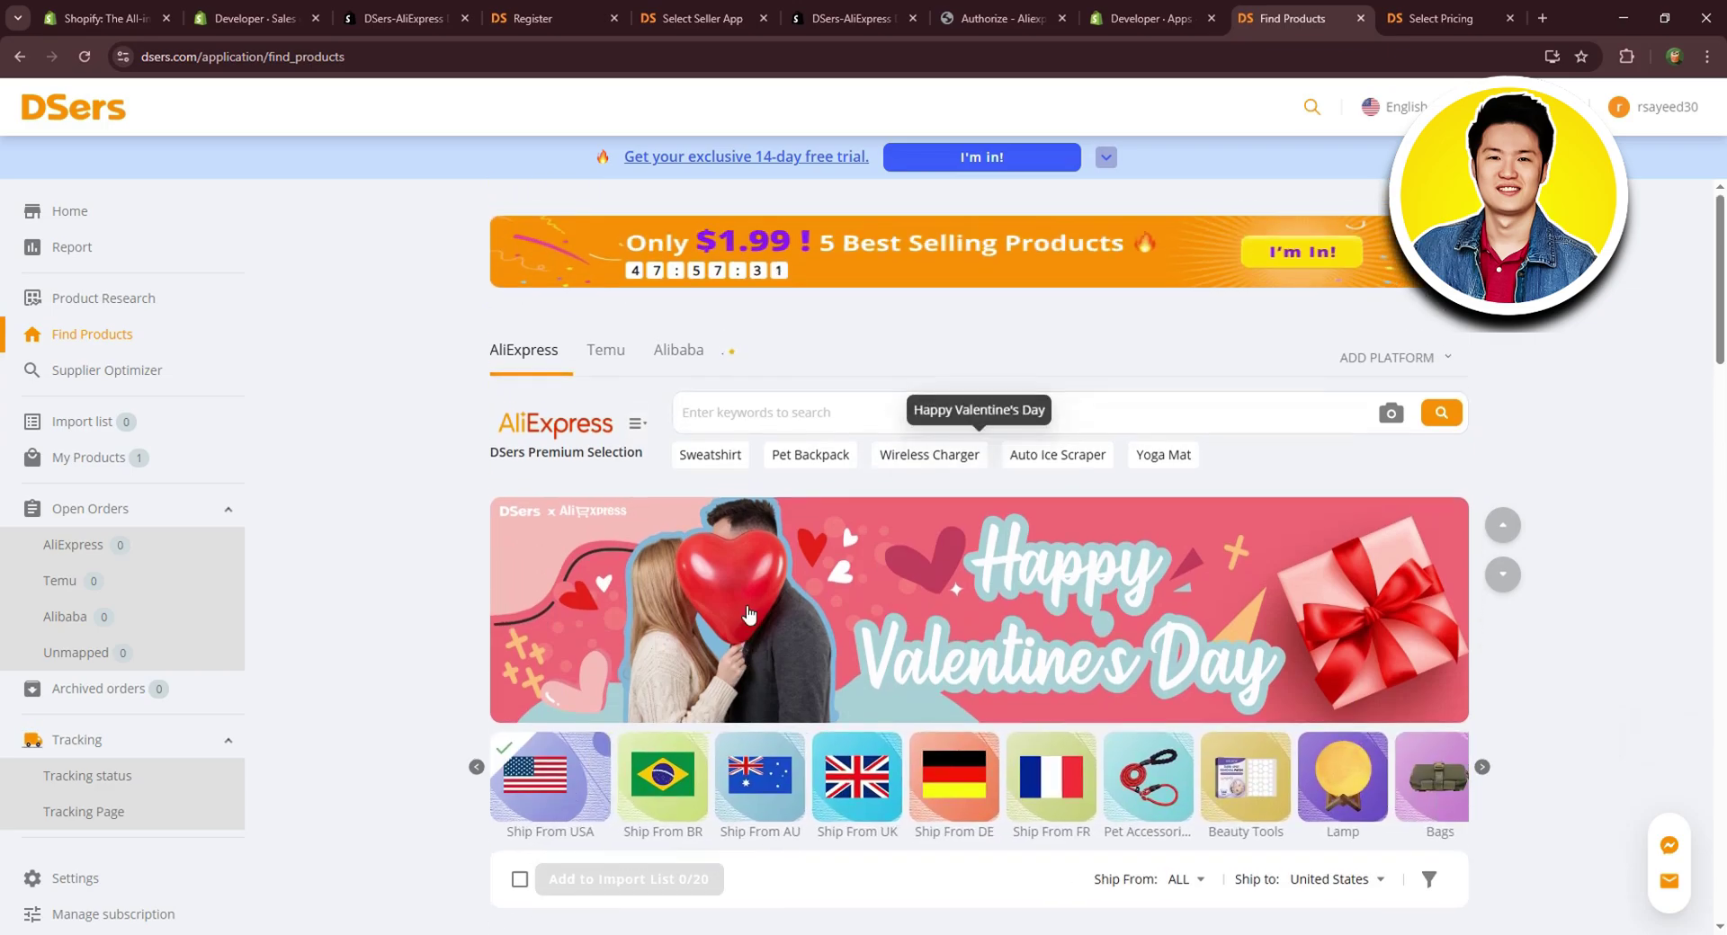
Search the AliExpress products for "dress" and browse the results and their prices.
scroll(854, 404, down, 2)
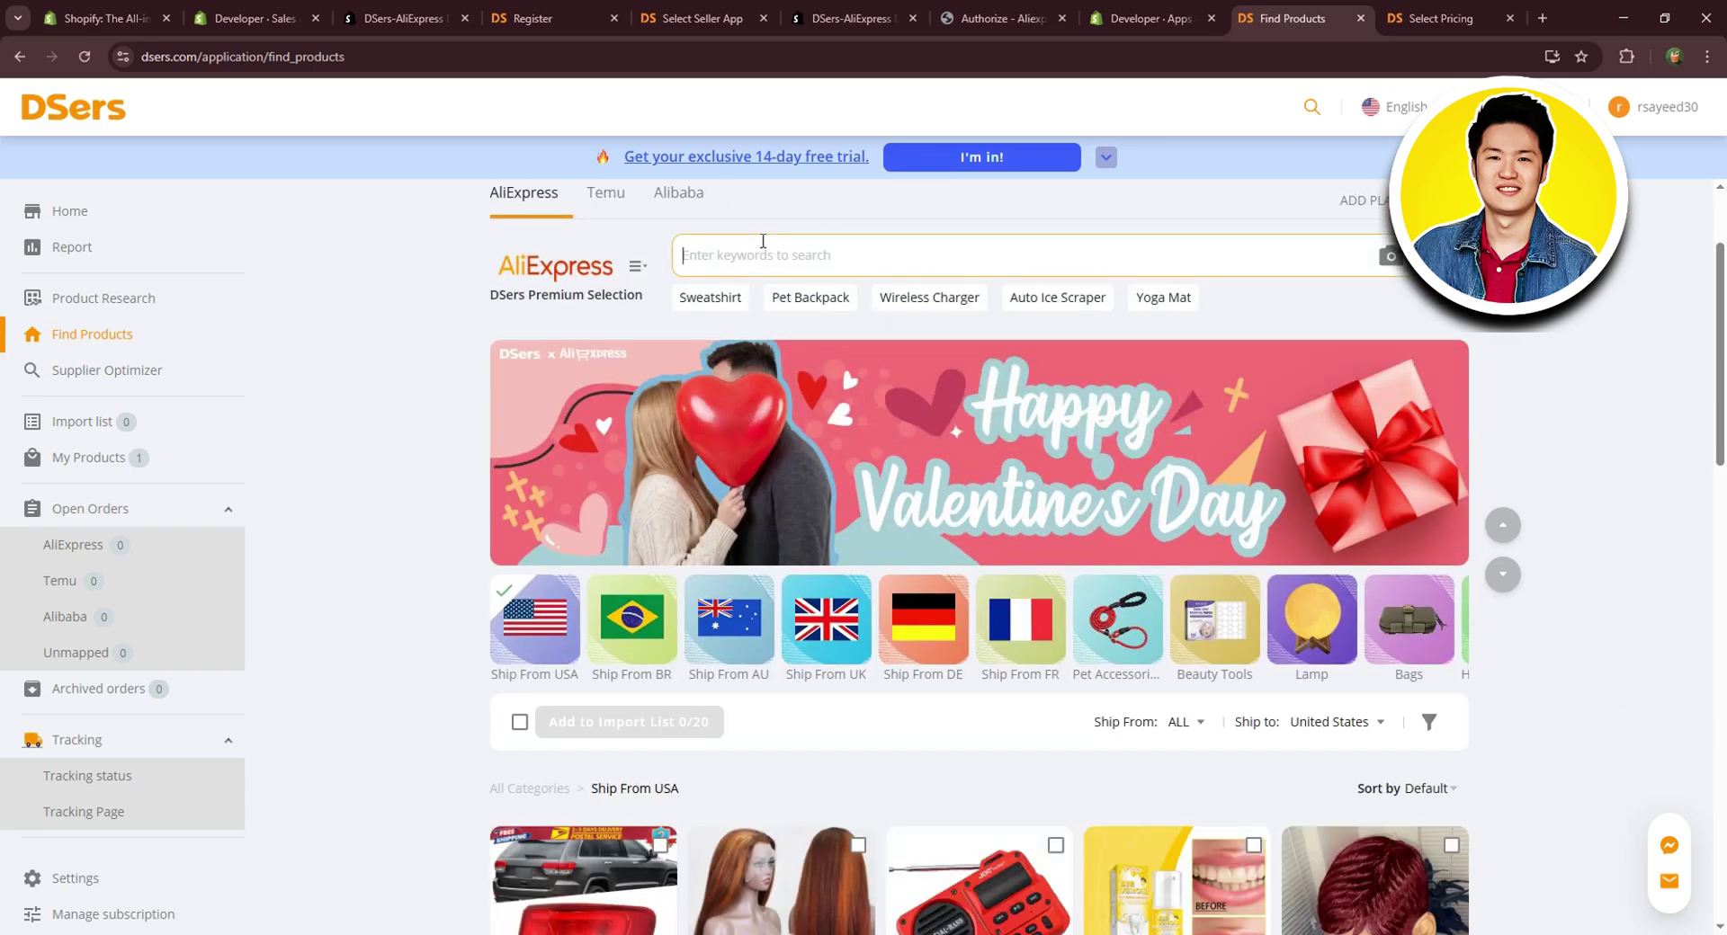
text(dress)
key(Return)
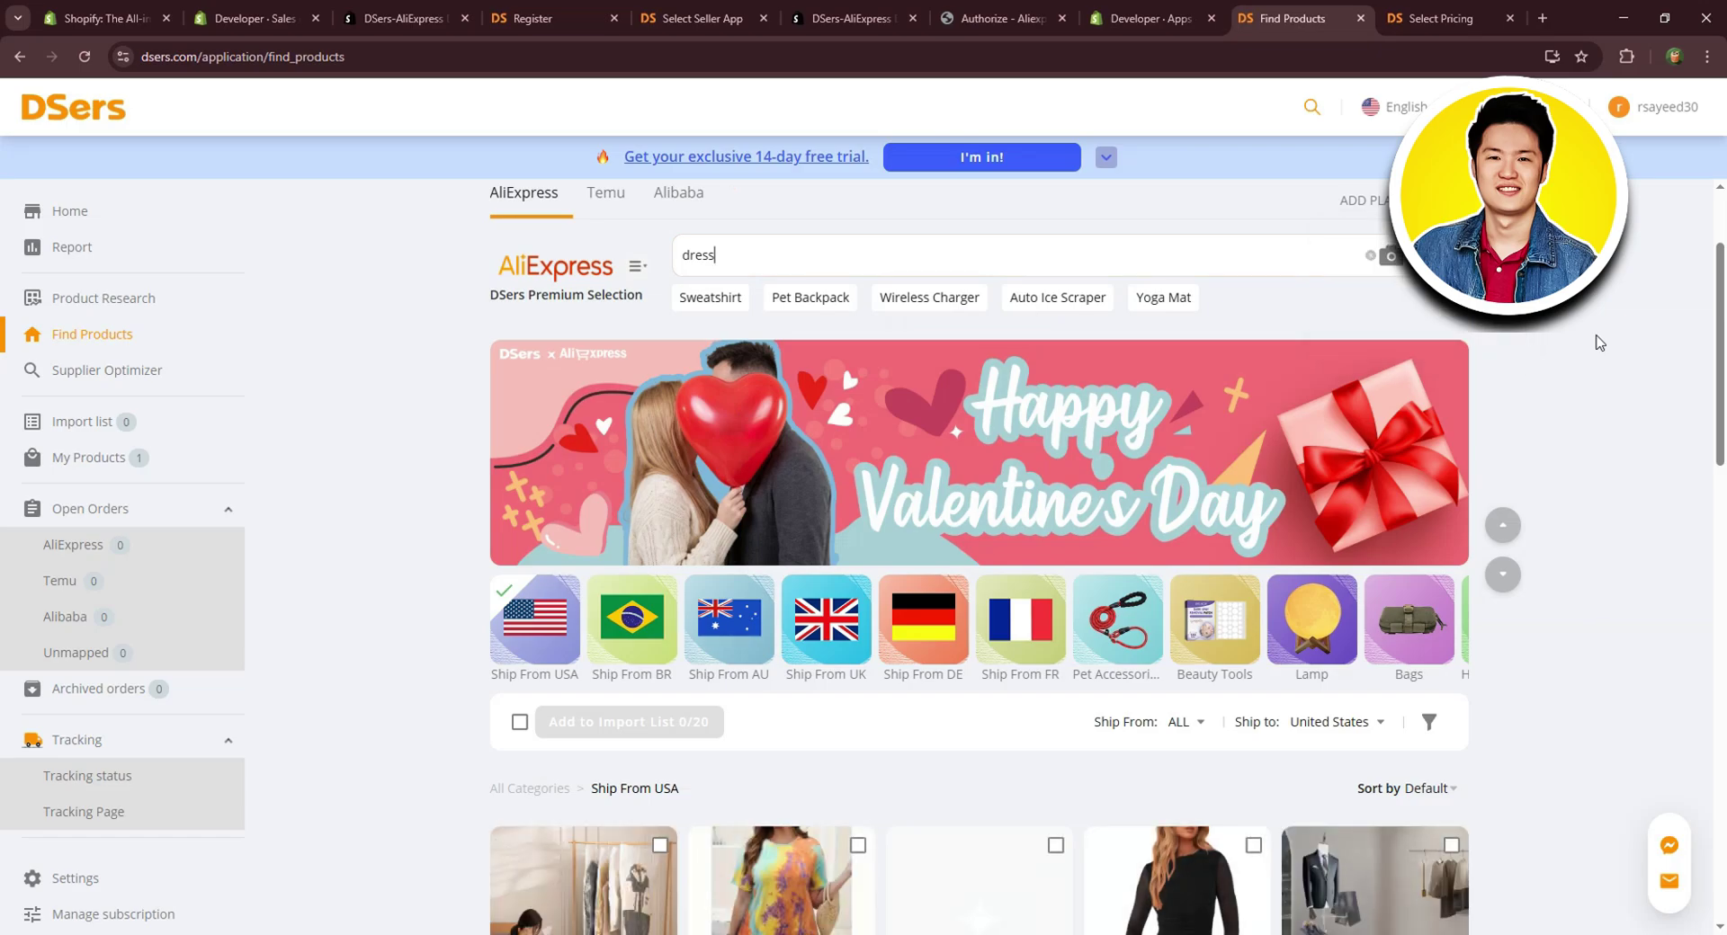
scroll(654, 627, down, 3)
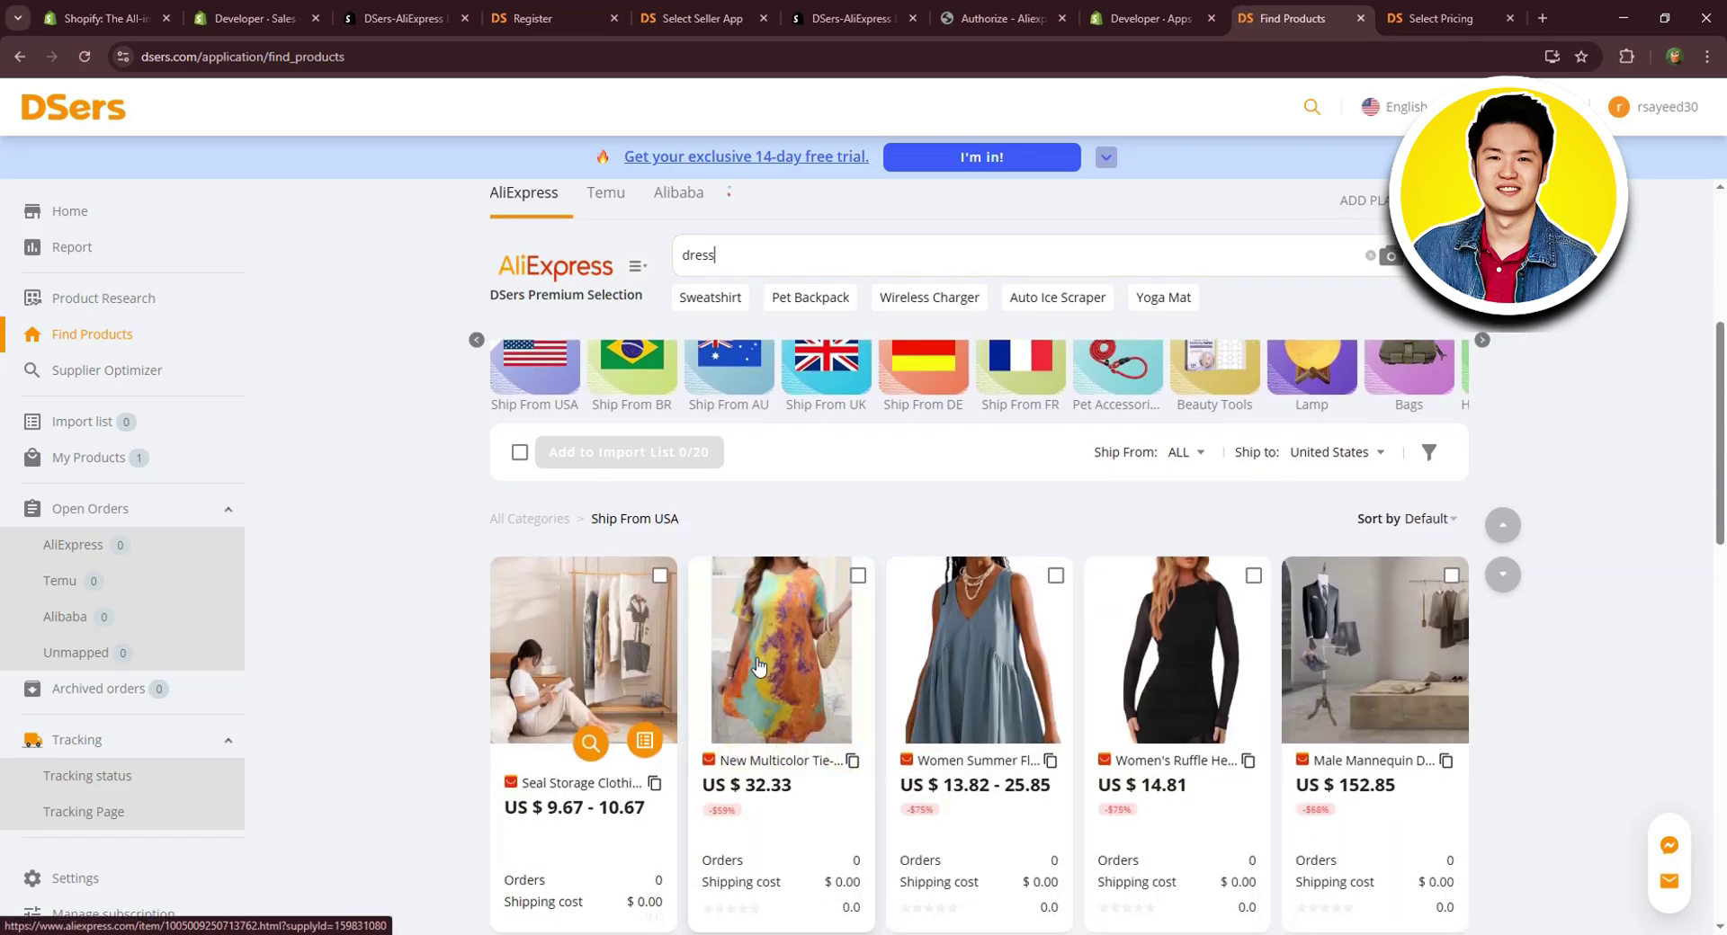
scroll(1214, 643, down, 1)
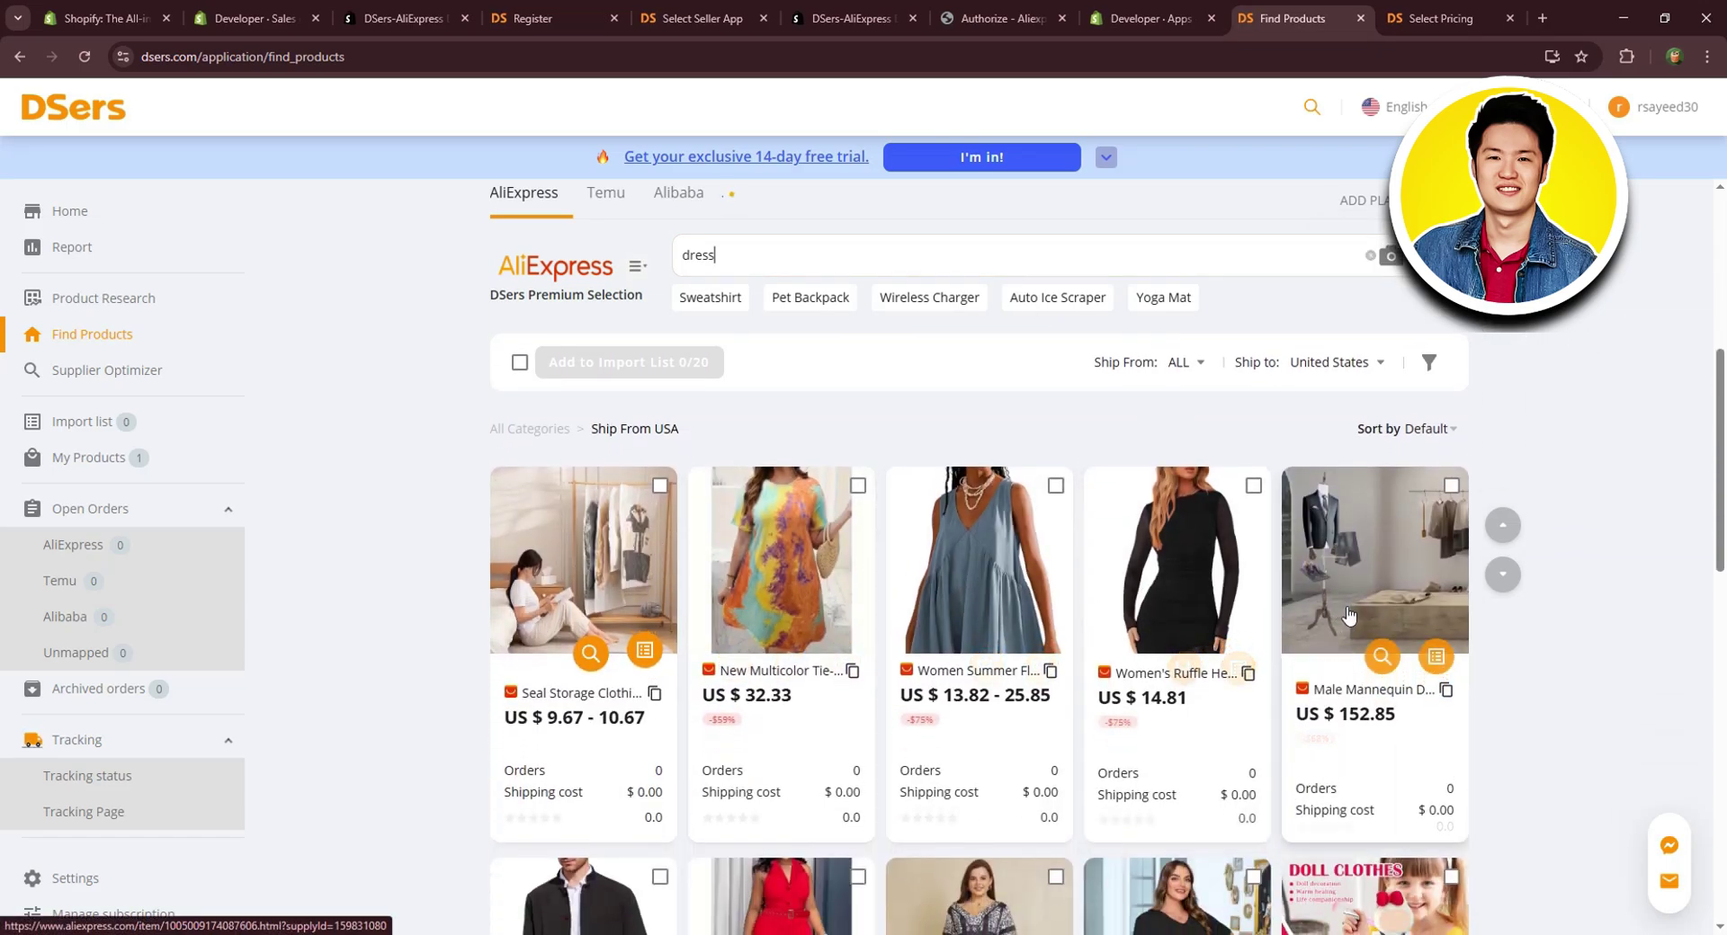
scroll(1187, 639, down, 3)
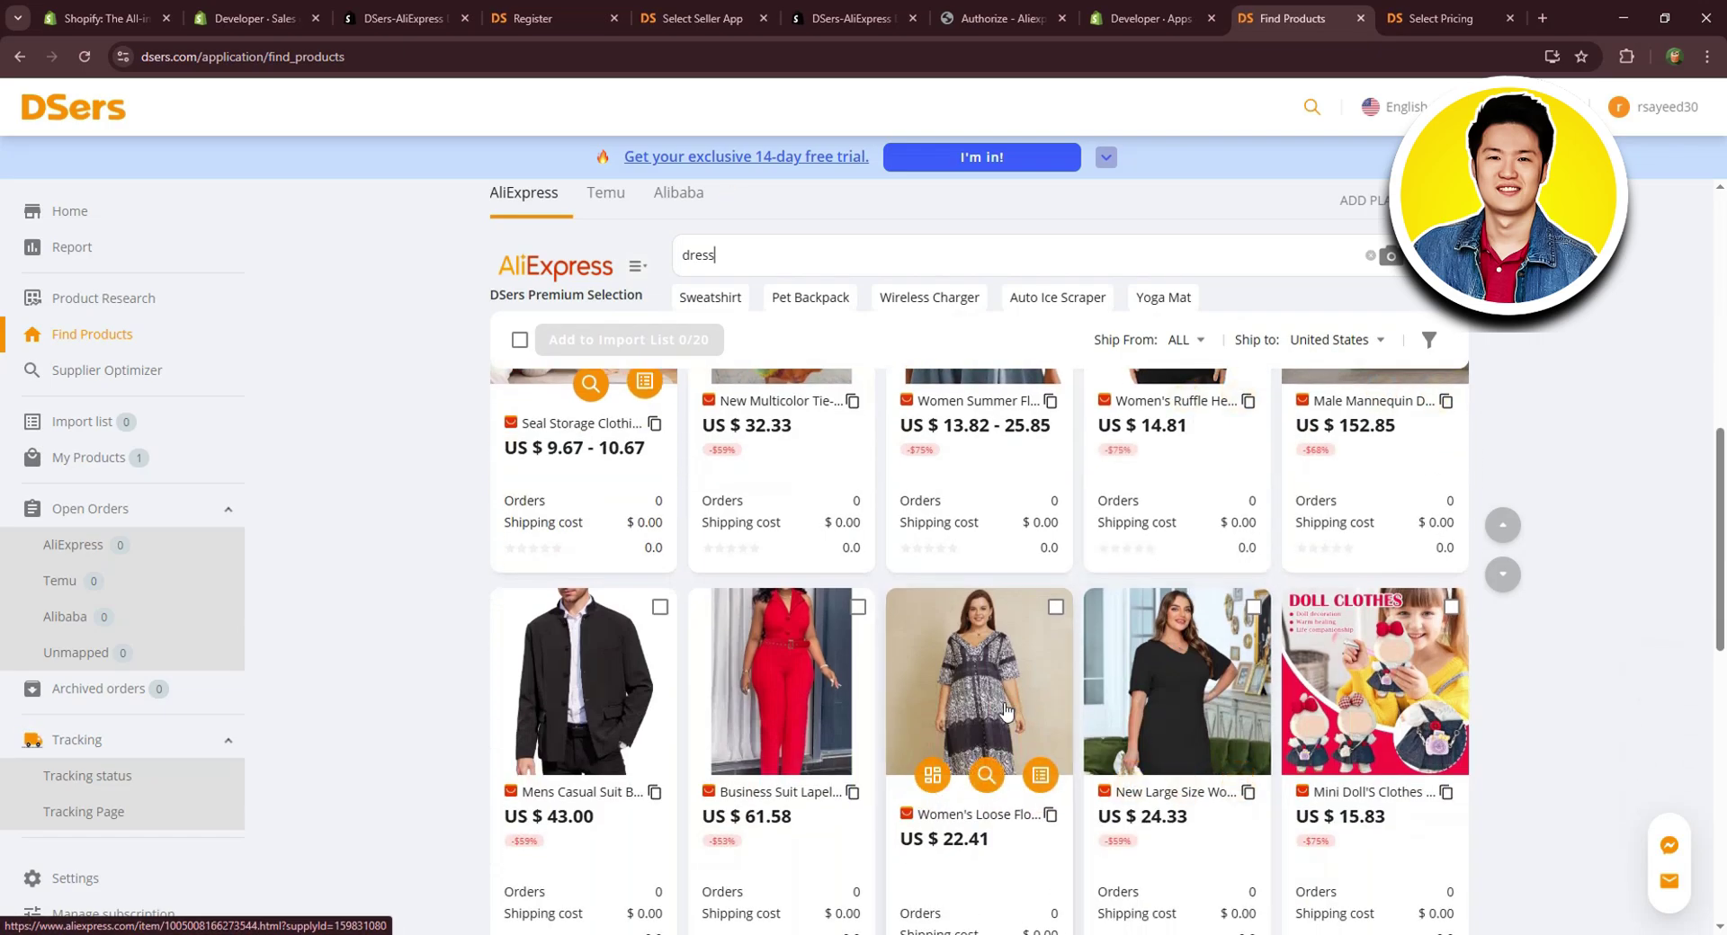
scroll(1006, 711, down, 6)
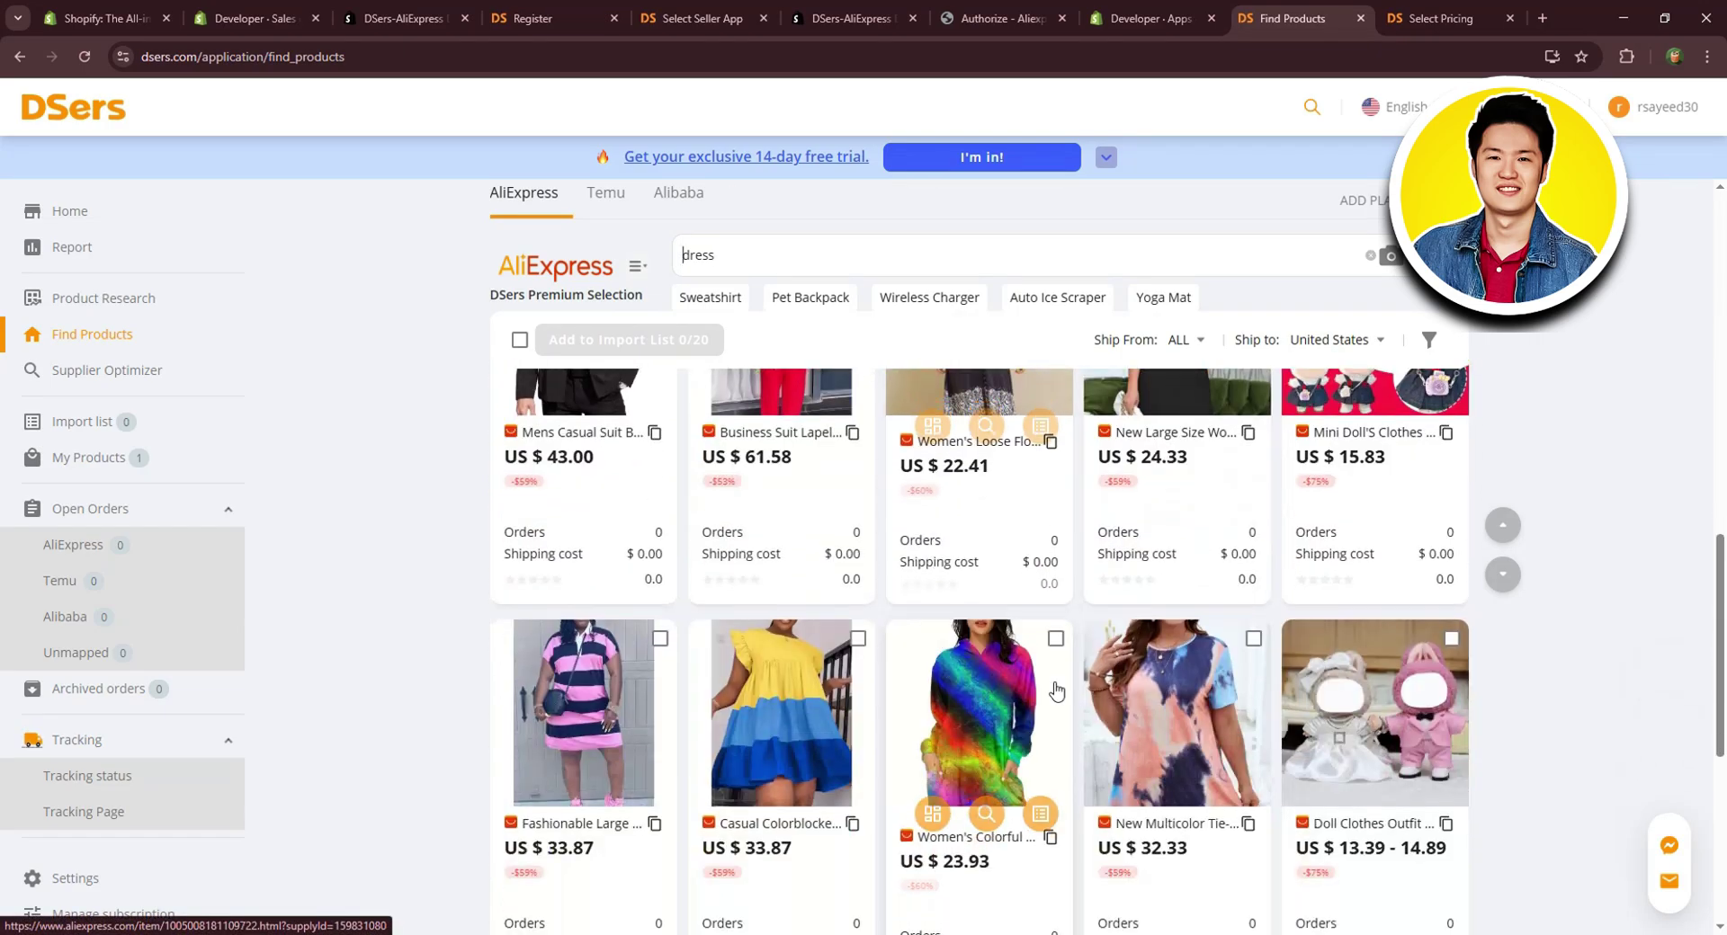
scroll(1071, 686, down, 4)
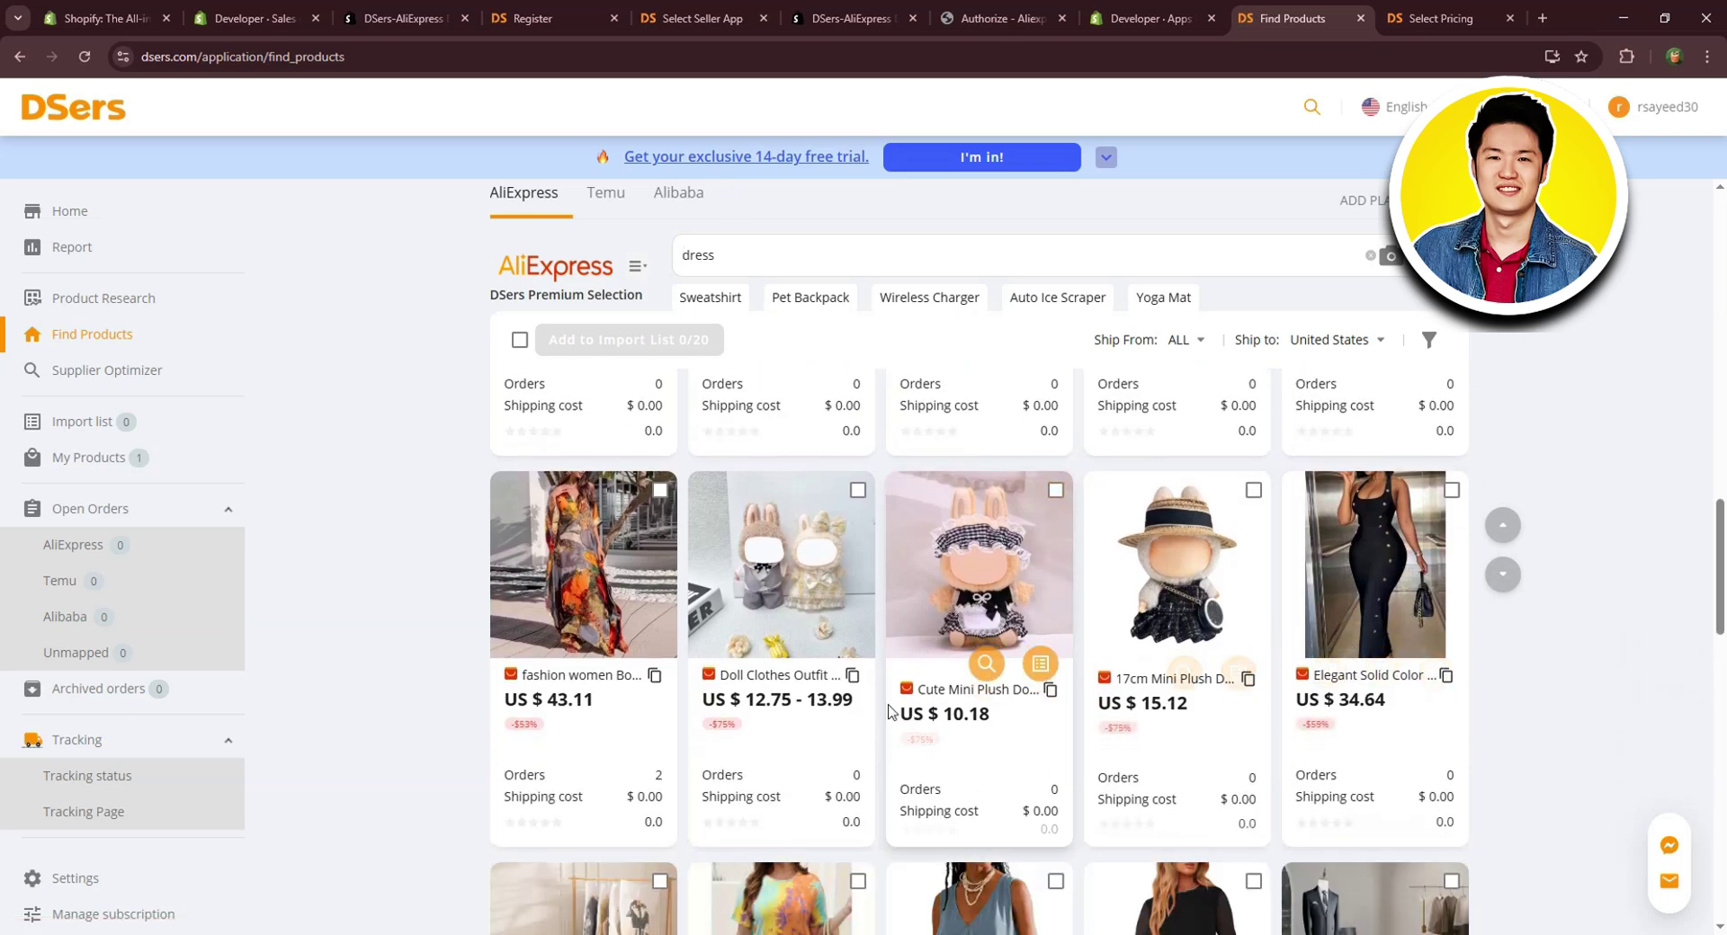
Open the Elegant Solid Color Patchwork Button Halter Neck Maxi Dress on AliExpress and examine its price and related items.
scroll(900, 719, down, 2)
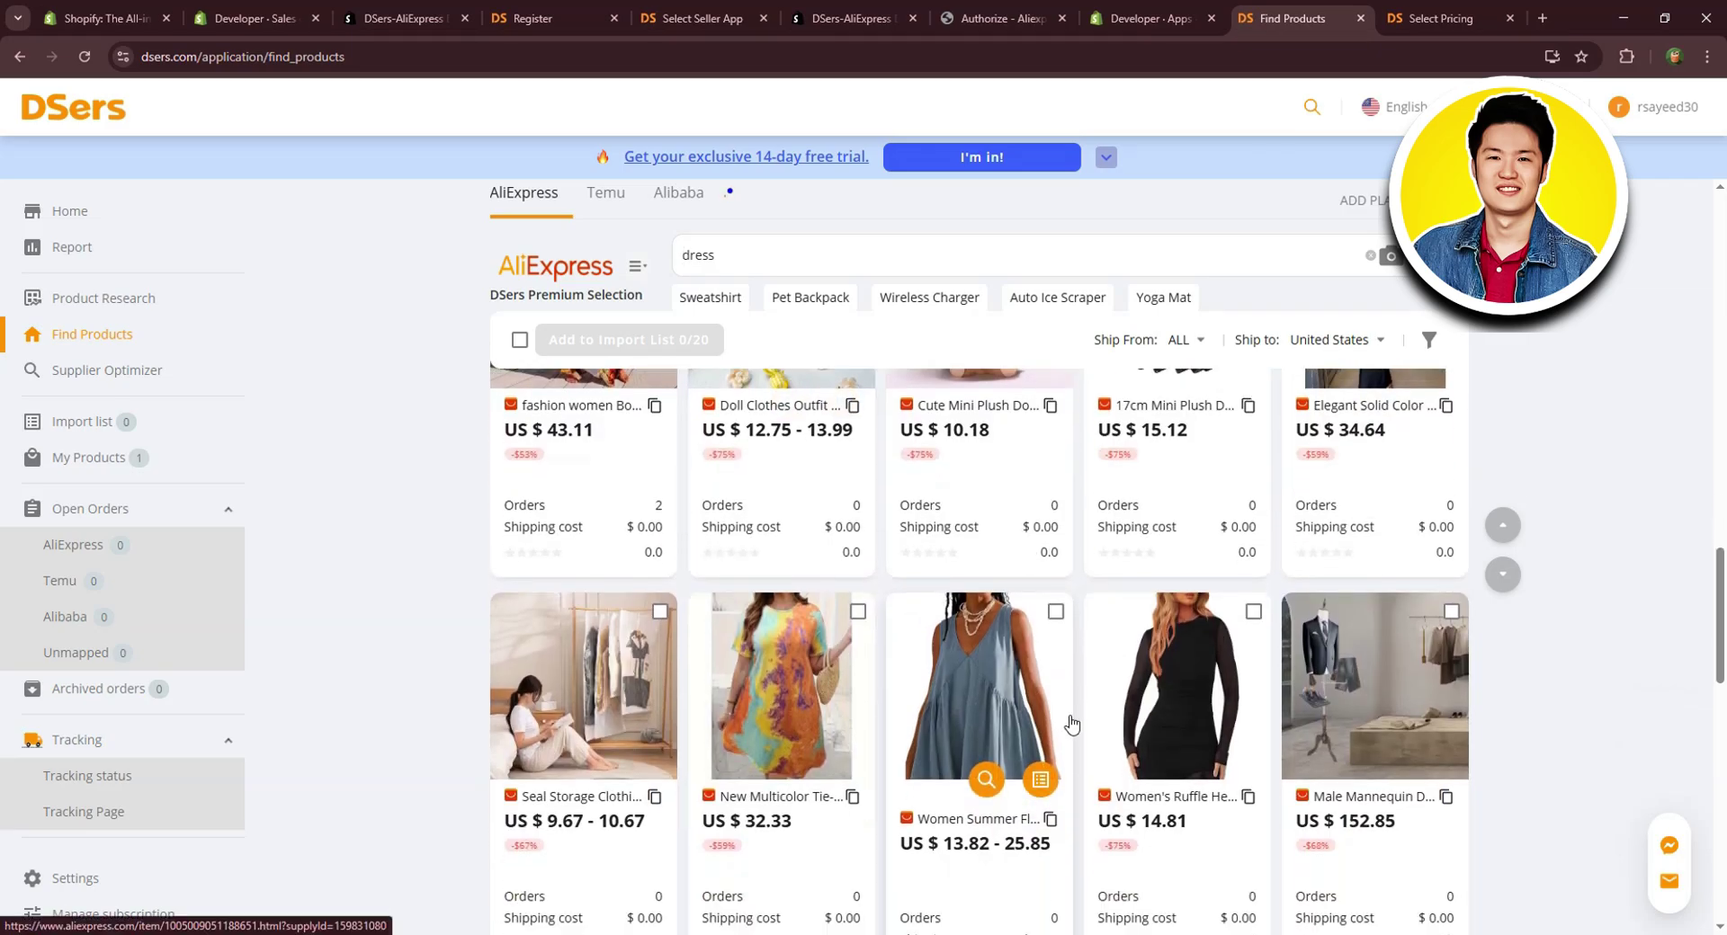
scroll(1178, 630, up, 2)
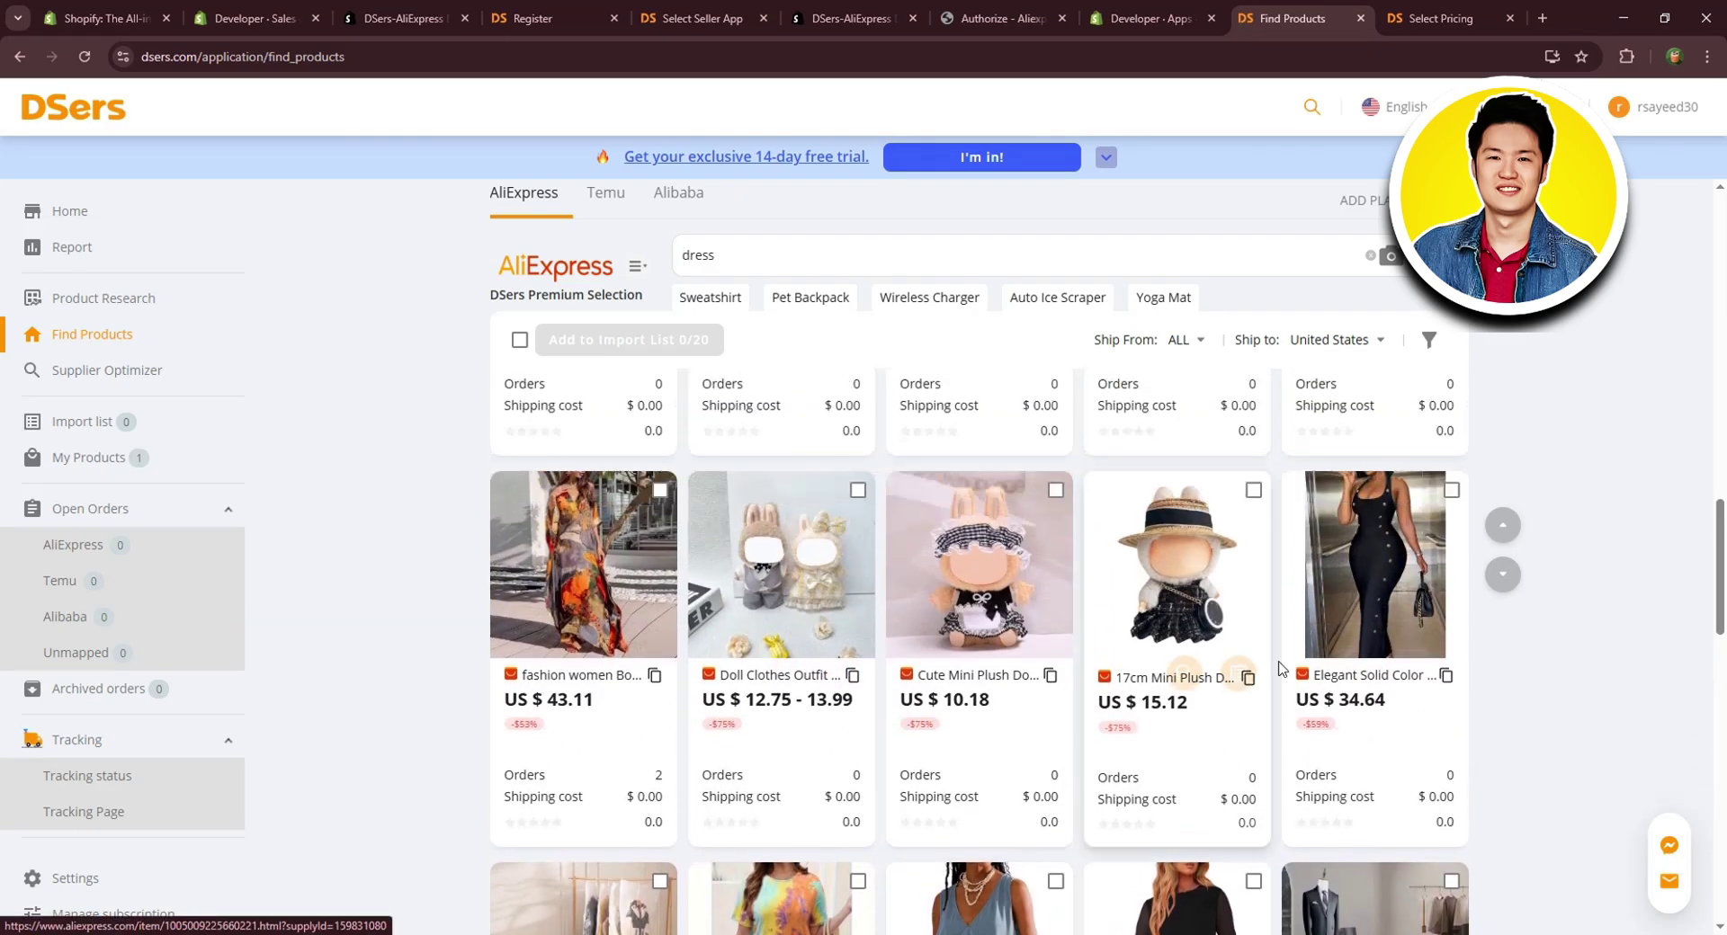
click(1388, 572)
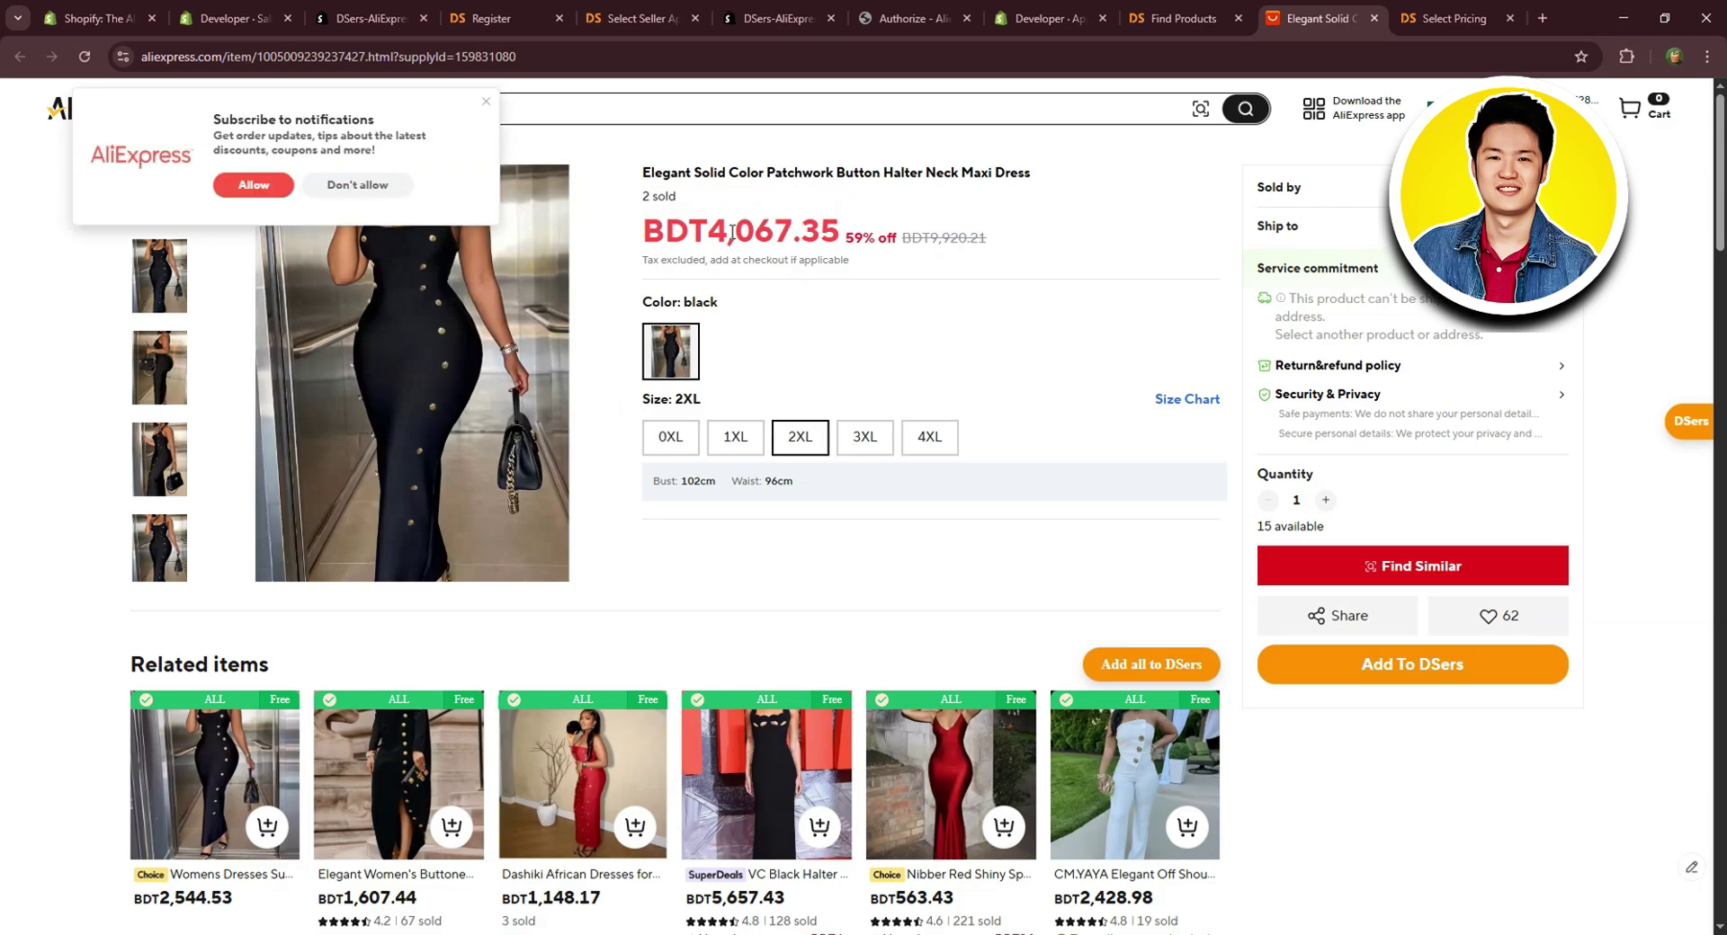
drag(706, 227, 1059, 226)
click(1048, 233)
click(1065, 223)
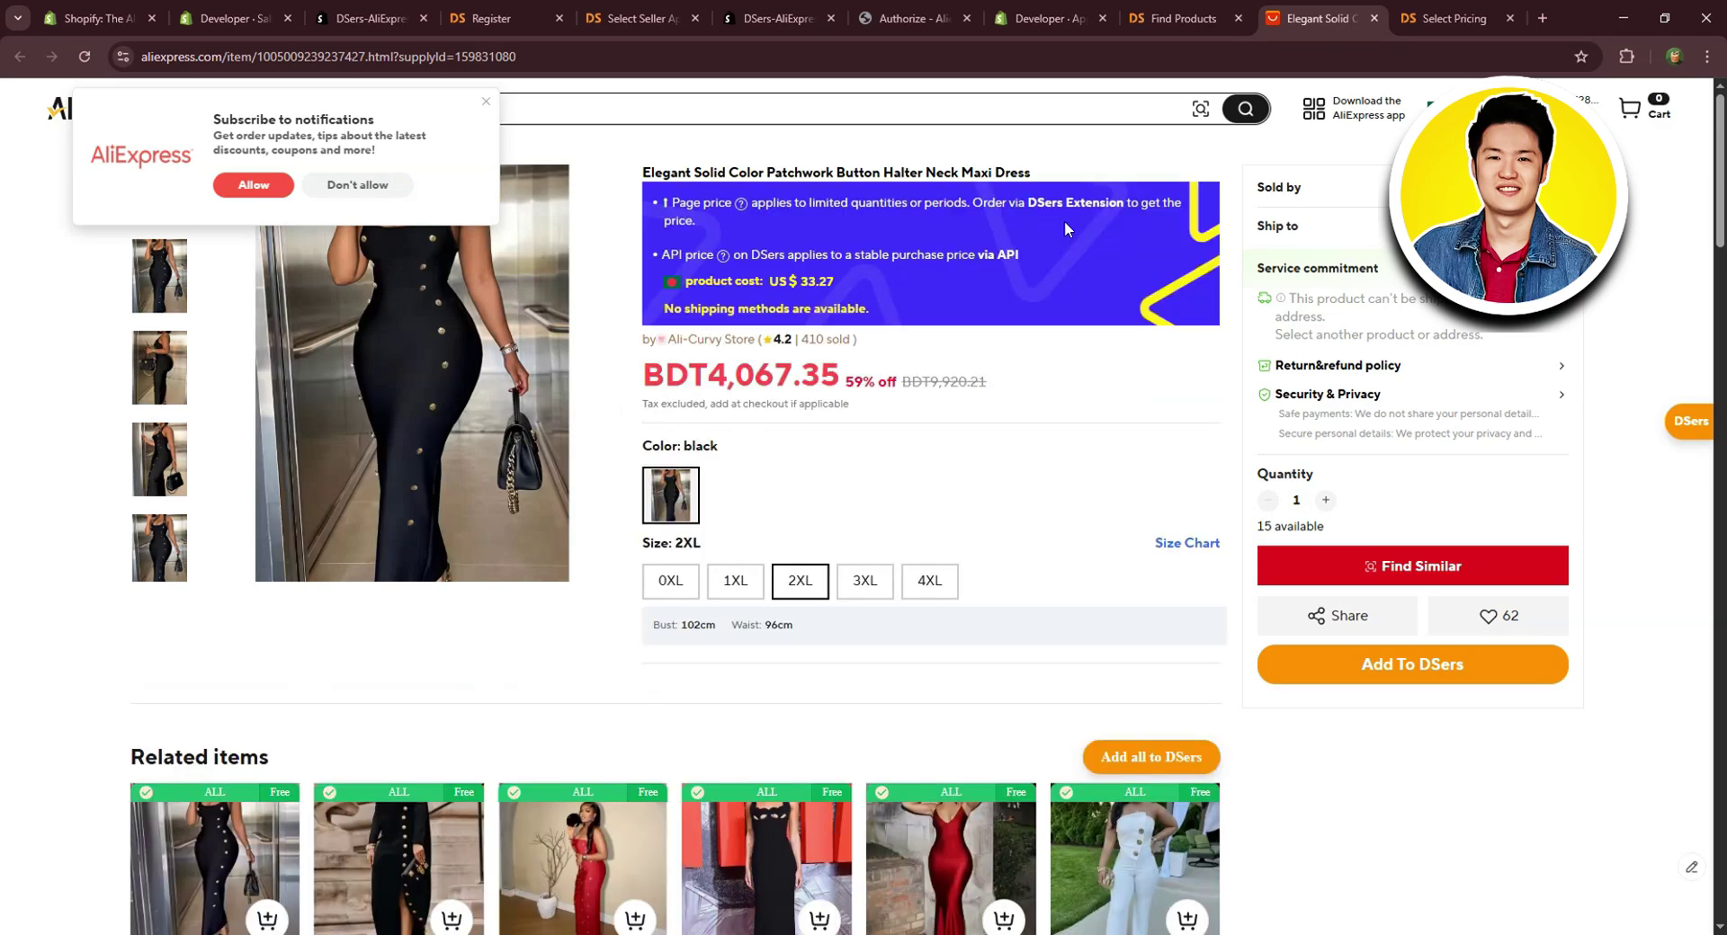
scroll(1065, 270, down, 3)
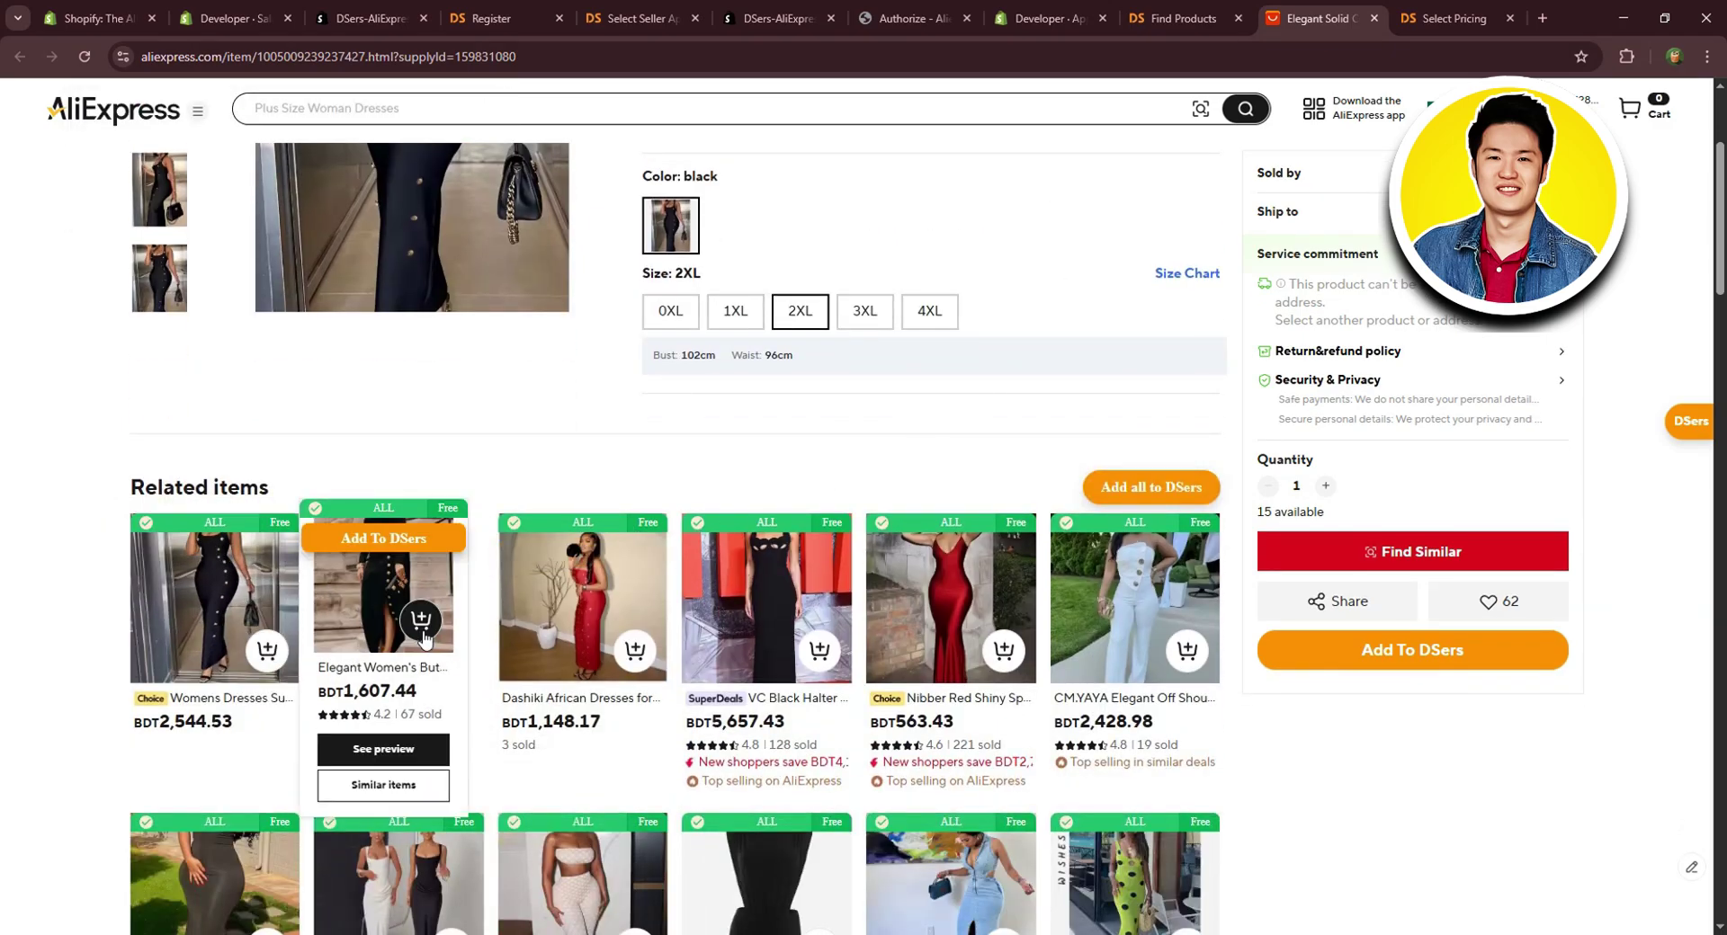
scroll(1125, 557, down, 3)
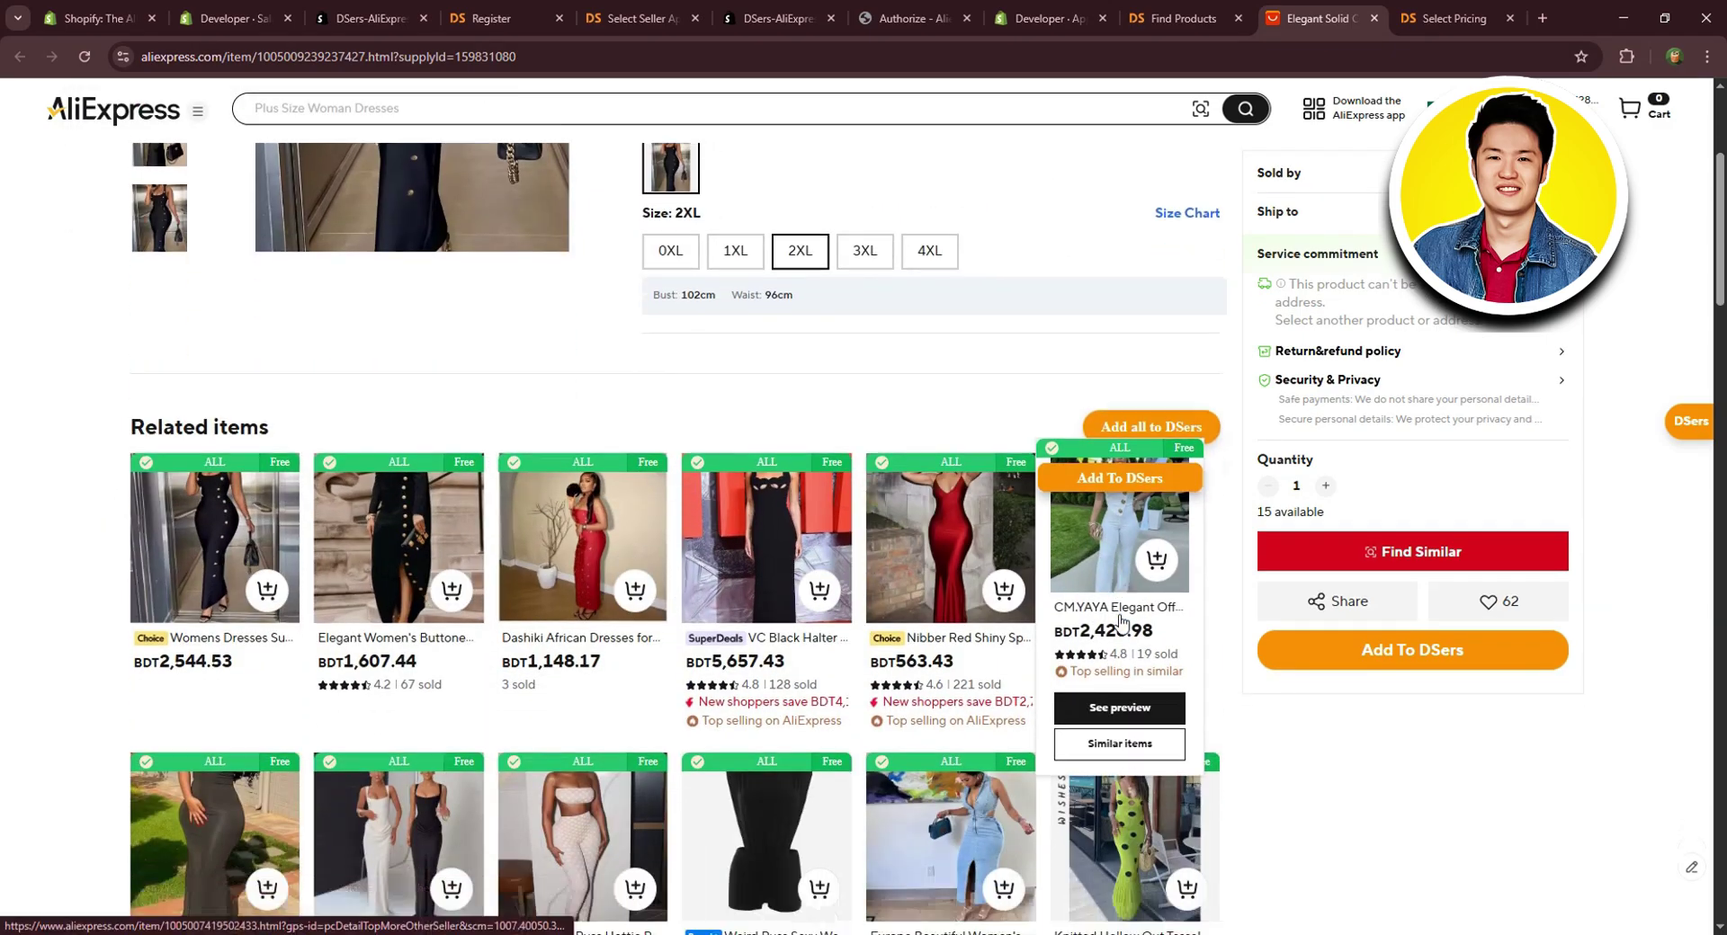
scroll(1238, 447, up, 6)
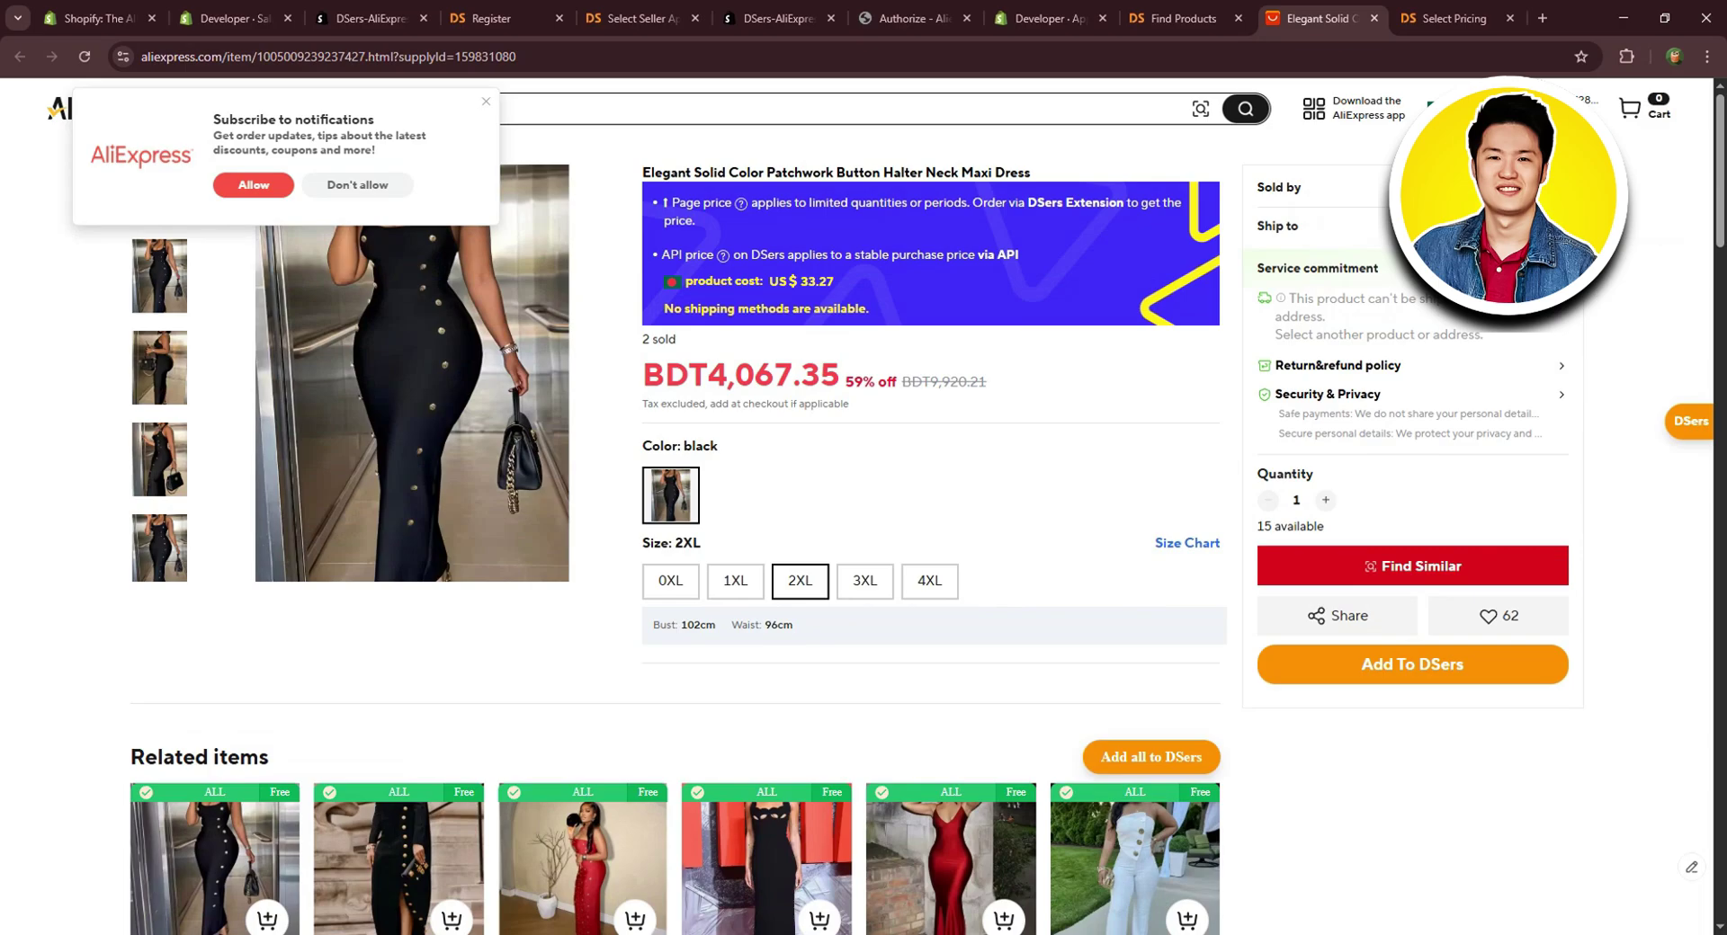
Find items similar to the maxi dress, compare their prices, and open the Vestidos Femme Halter Long Dresses listing.
click(1407, 563)
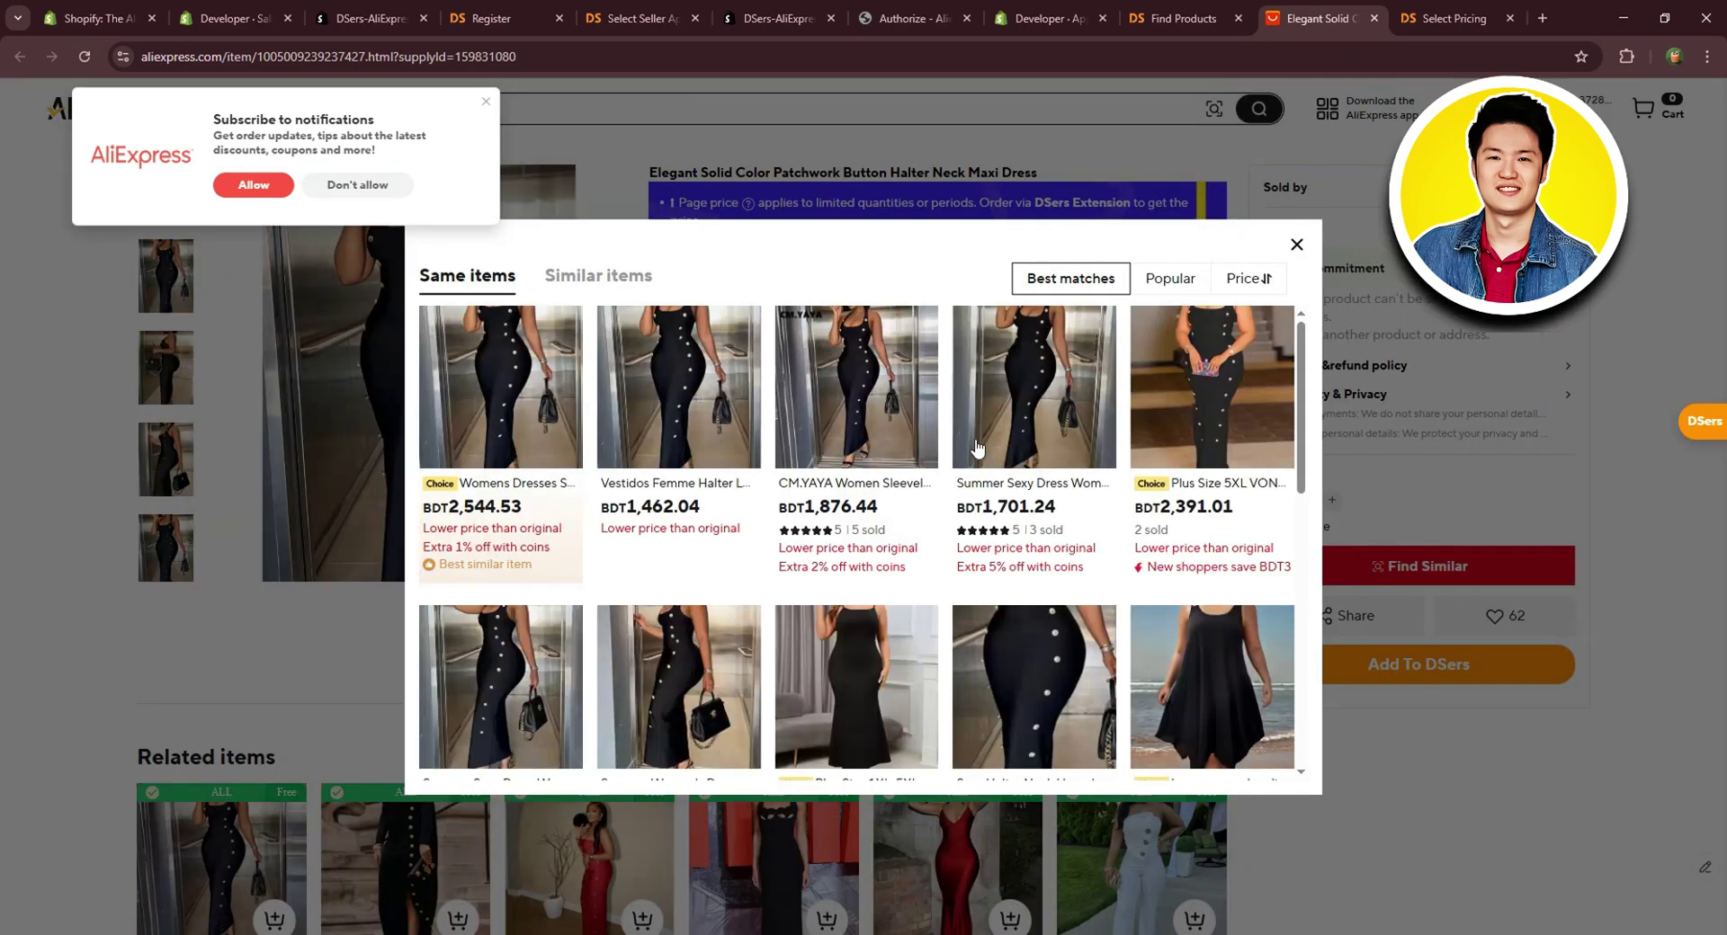
scroll(912, 450, down, 1)
scroll(722, 456, up, 1)
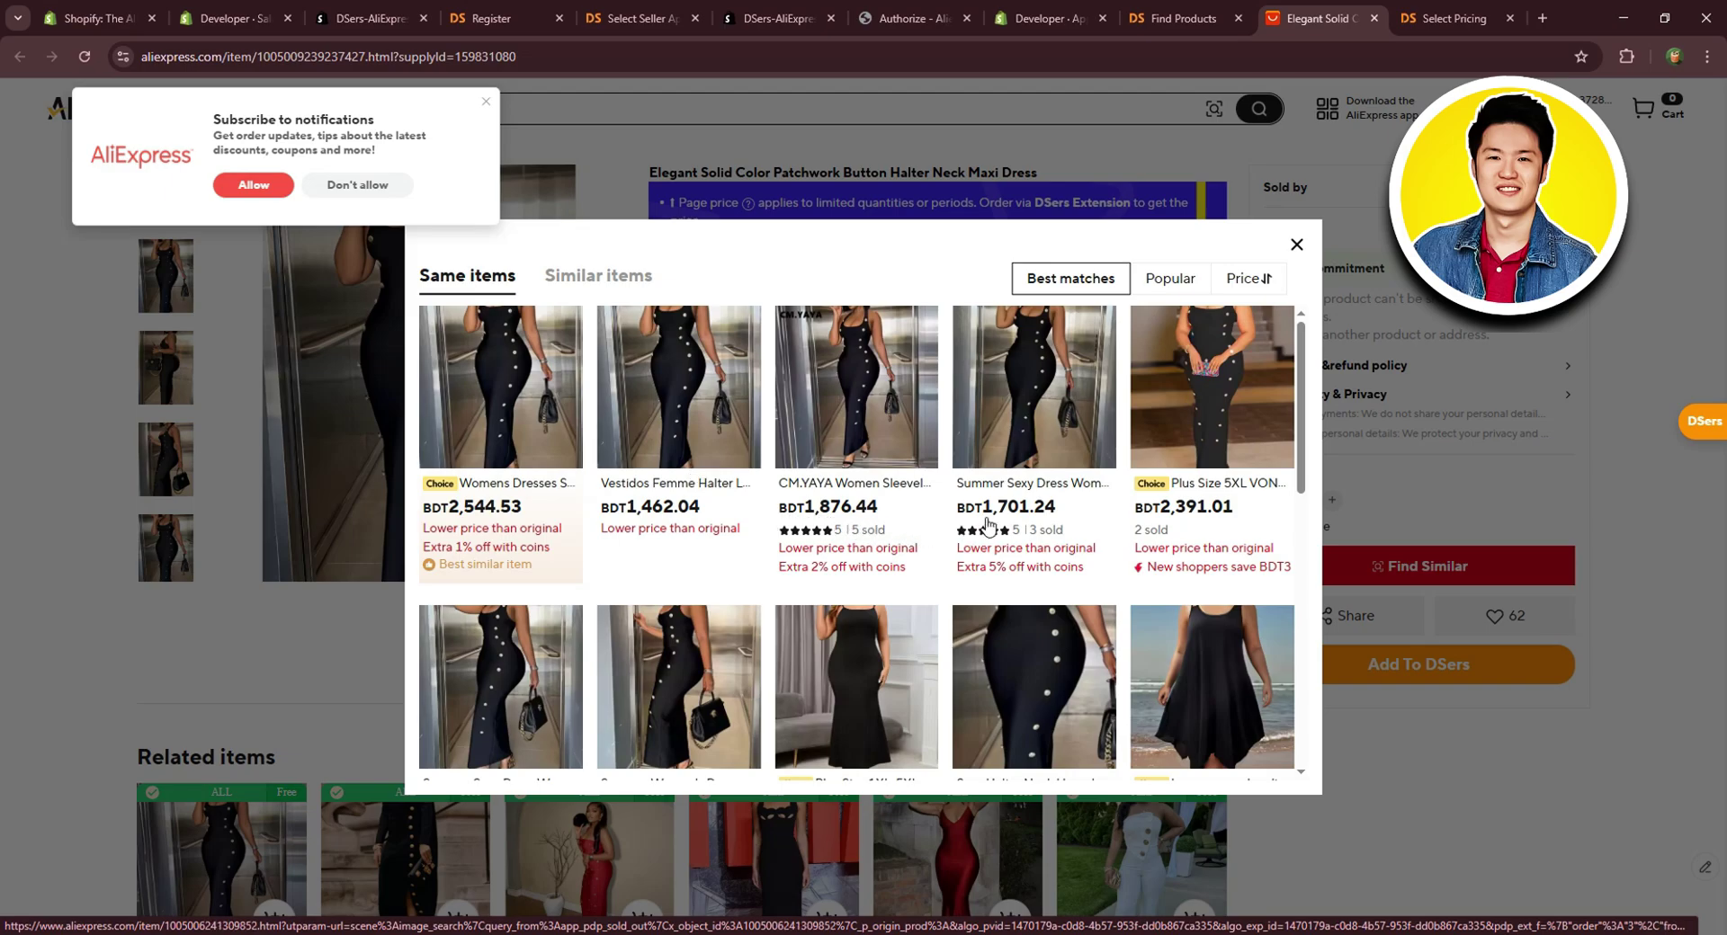
scroll(988, 526, down, 2)
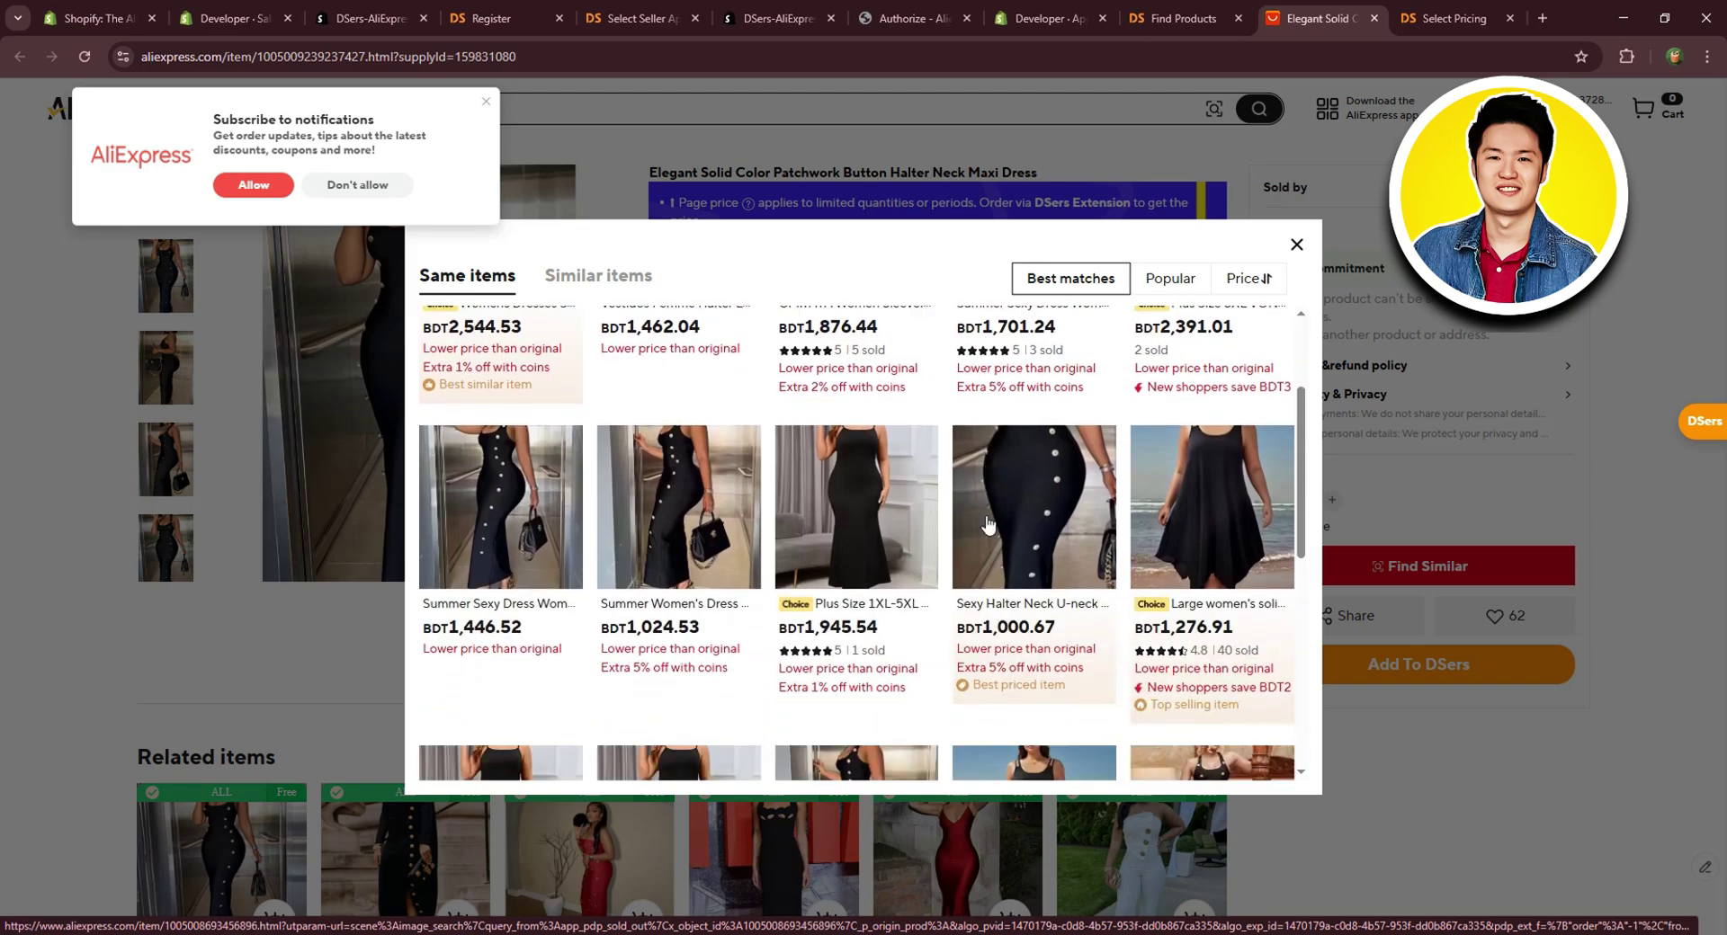
scroll(984, 523, up, 3)
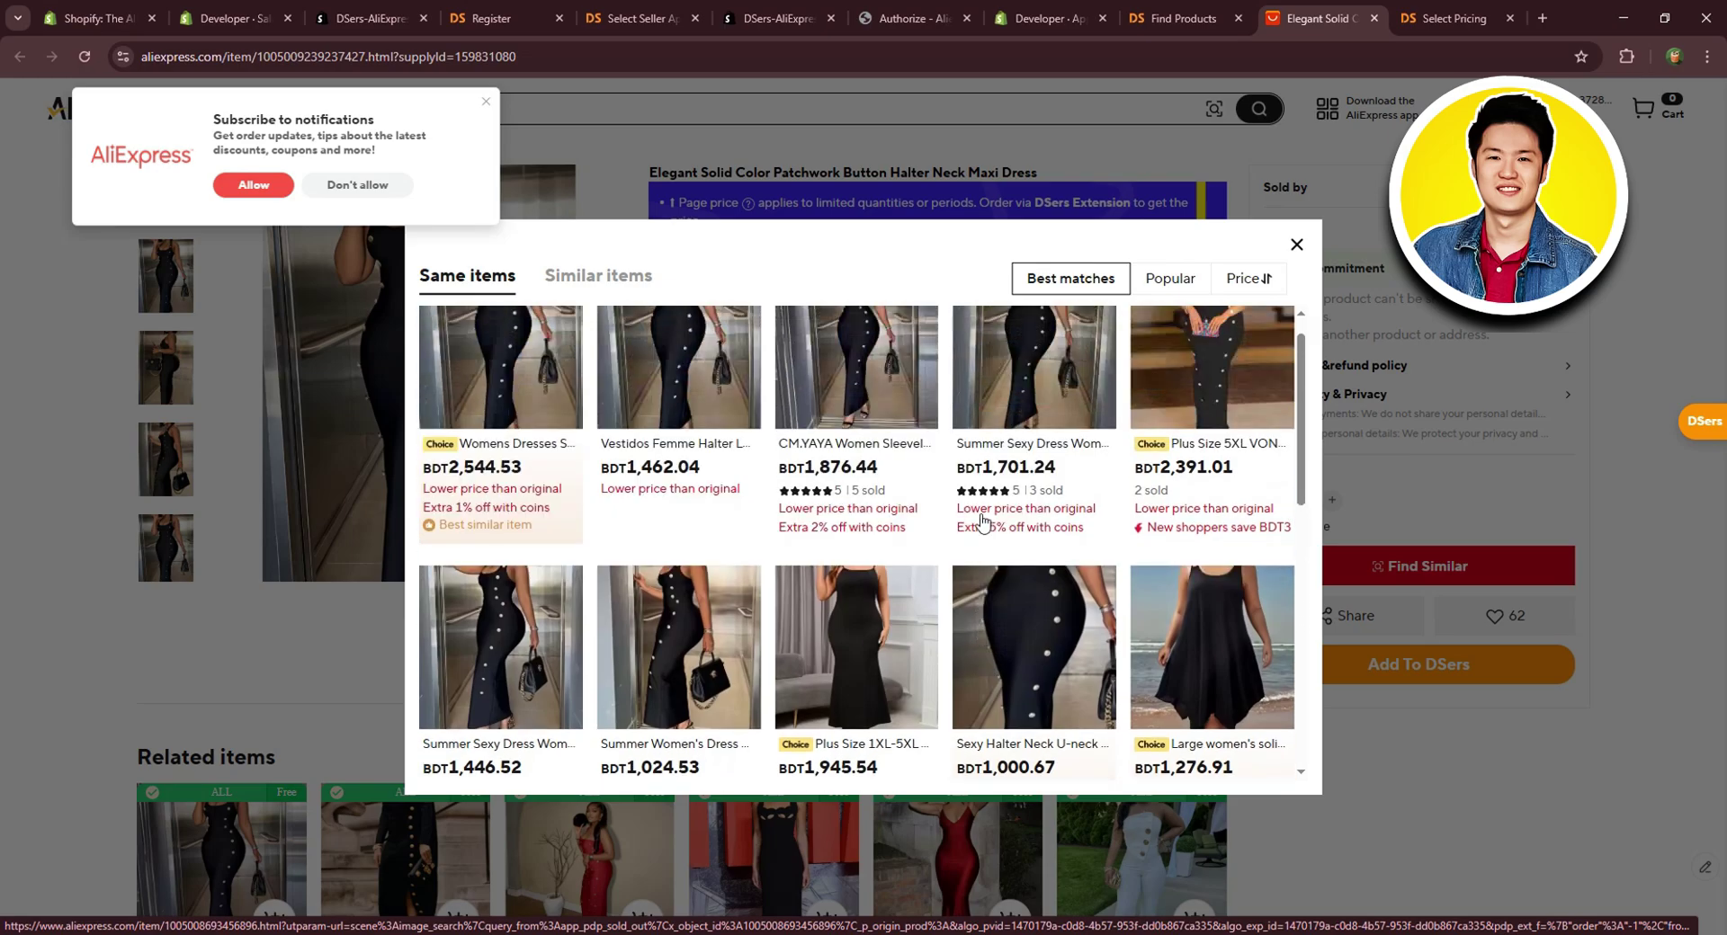
click(690, 369)
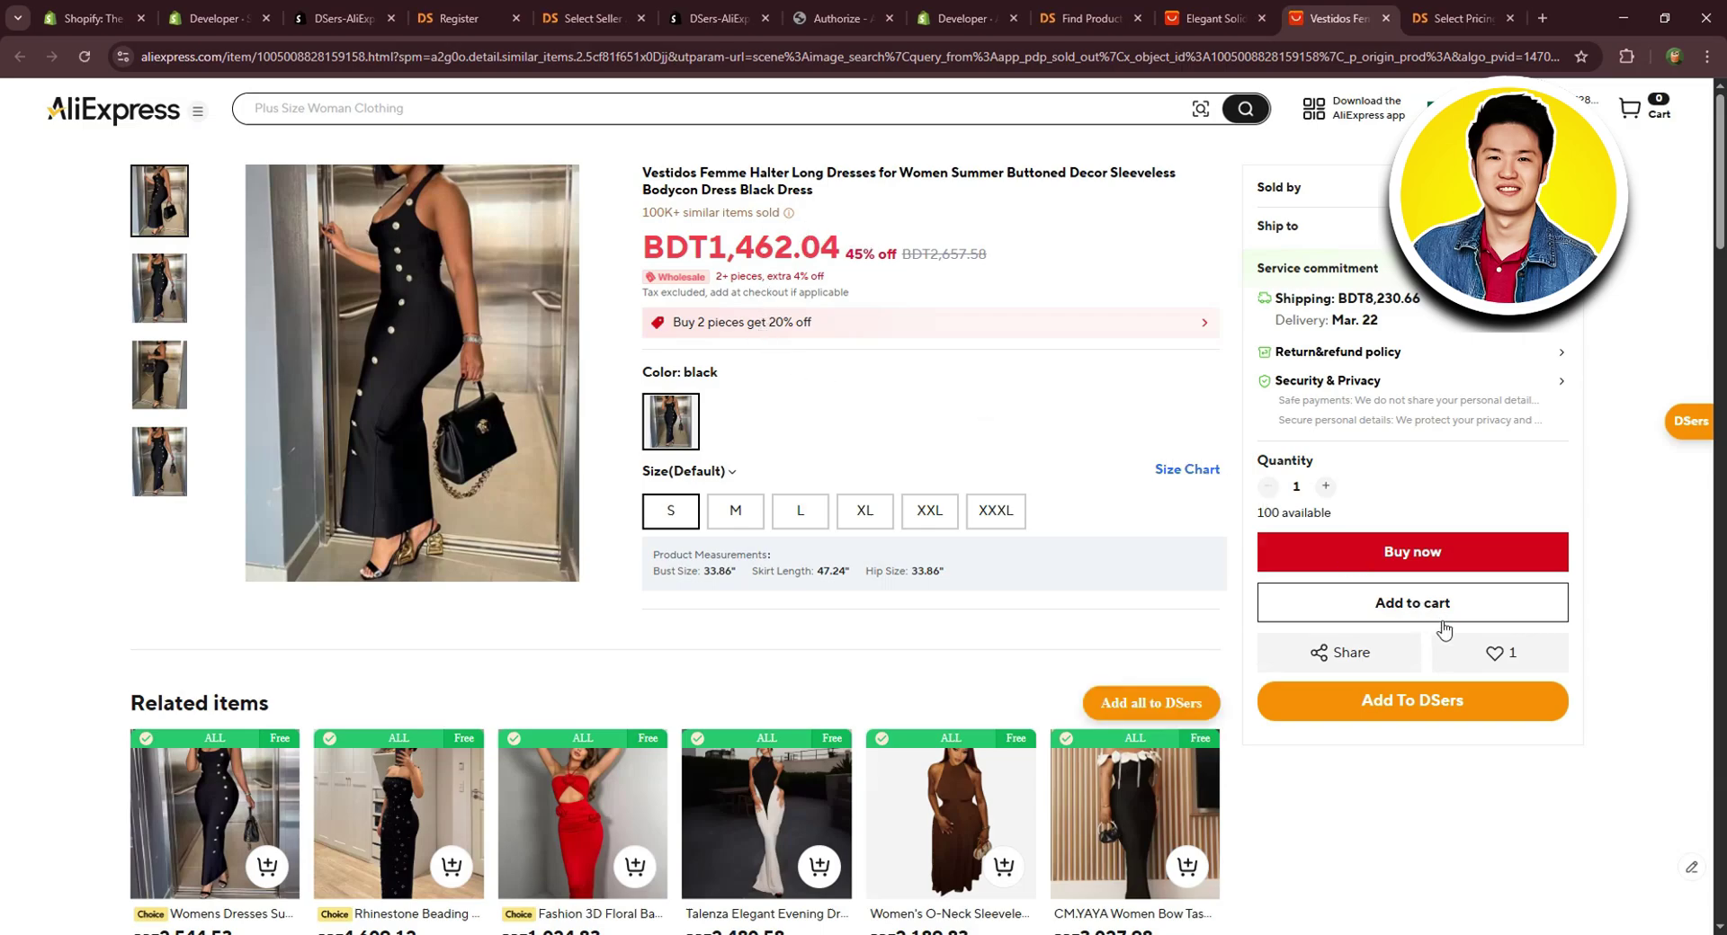
Add the Vestidos Femme dress to DSers with English as the import language, and view it in the DSers Import list.
click(1399, 704)
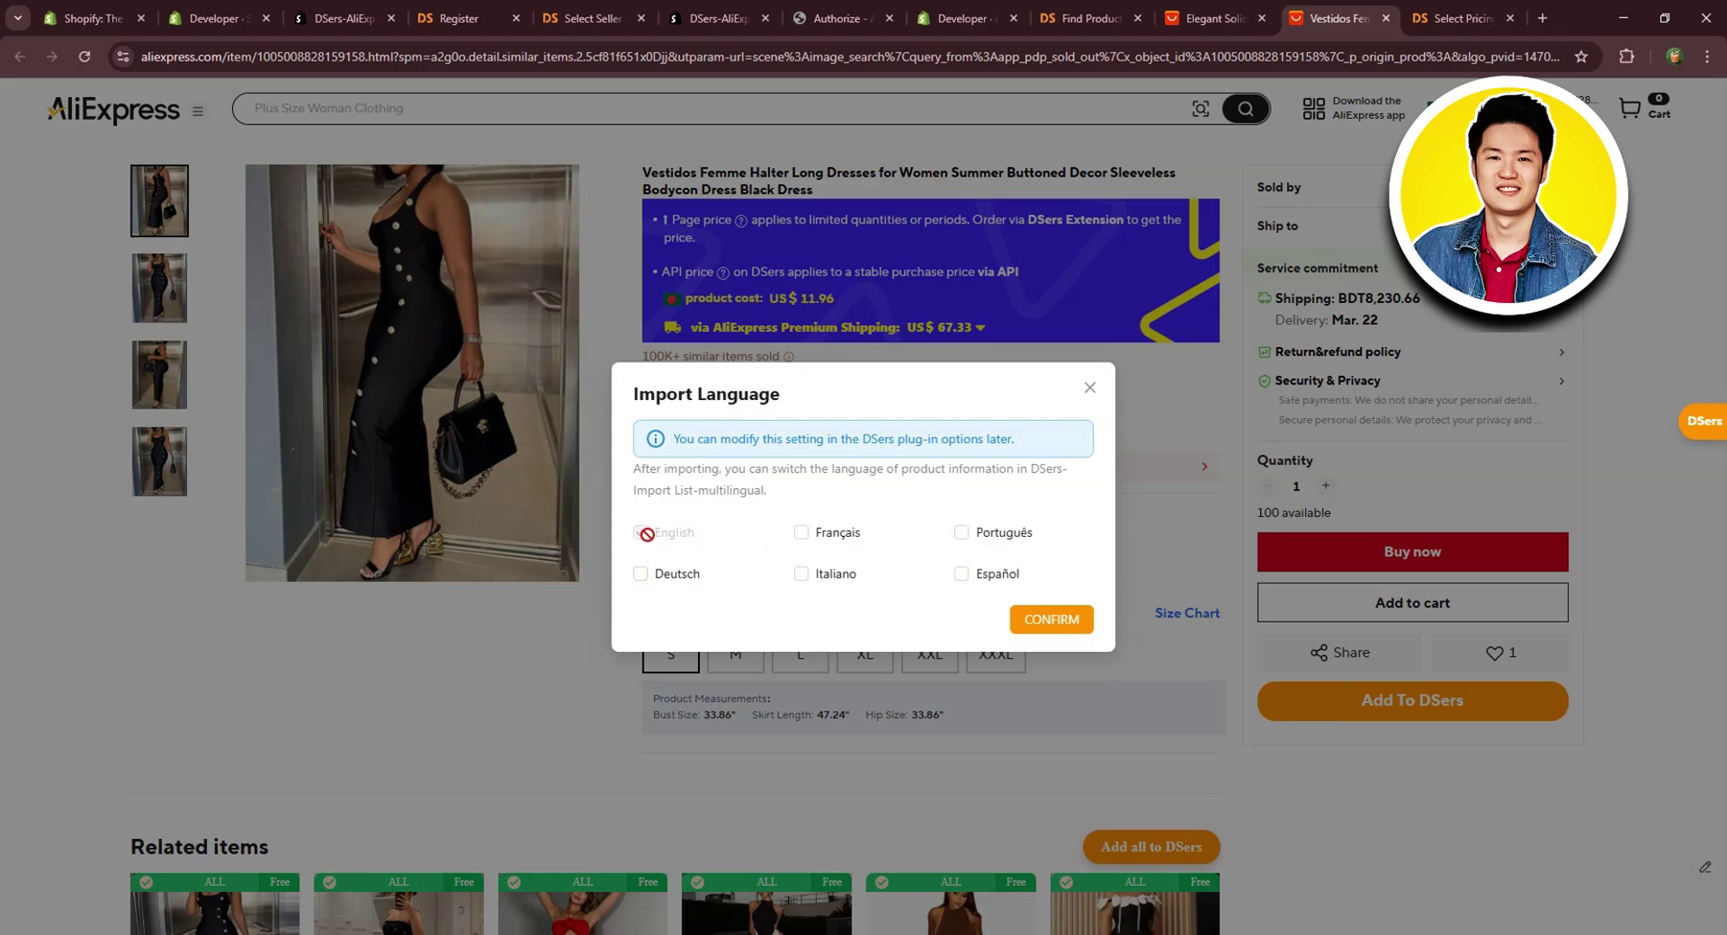
click(1067, 633)
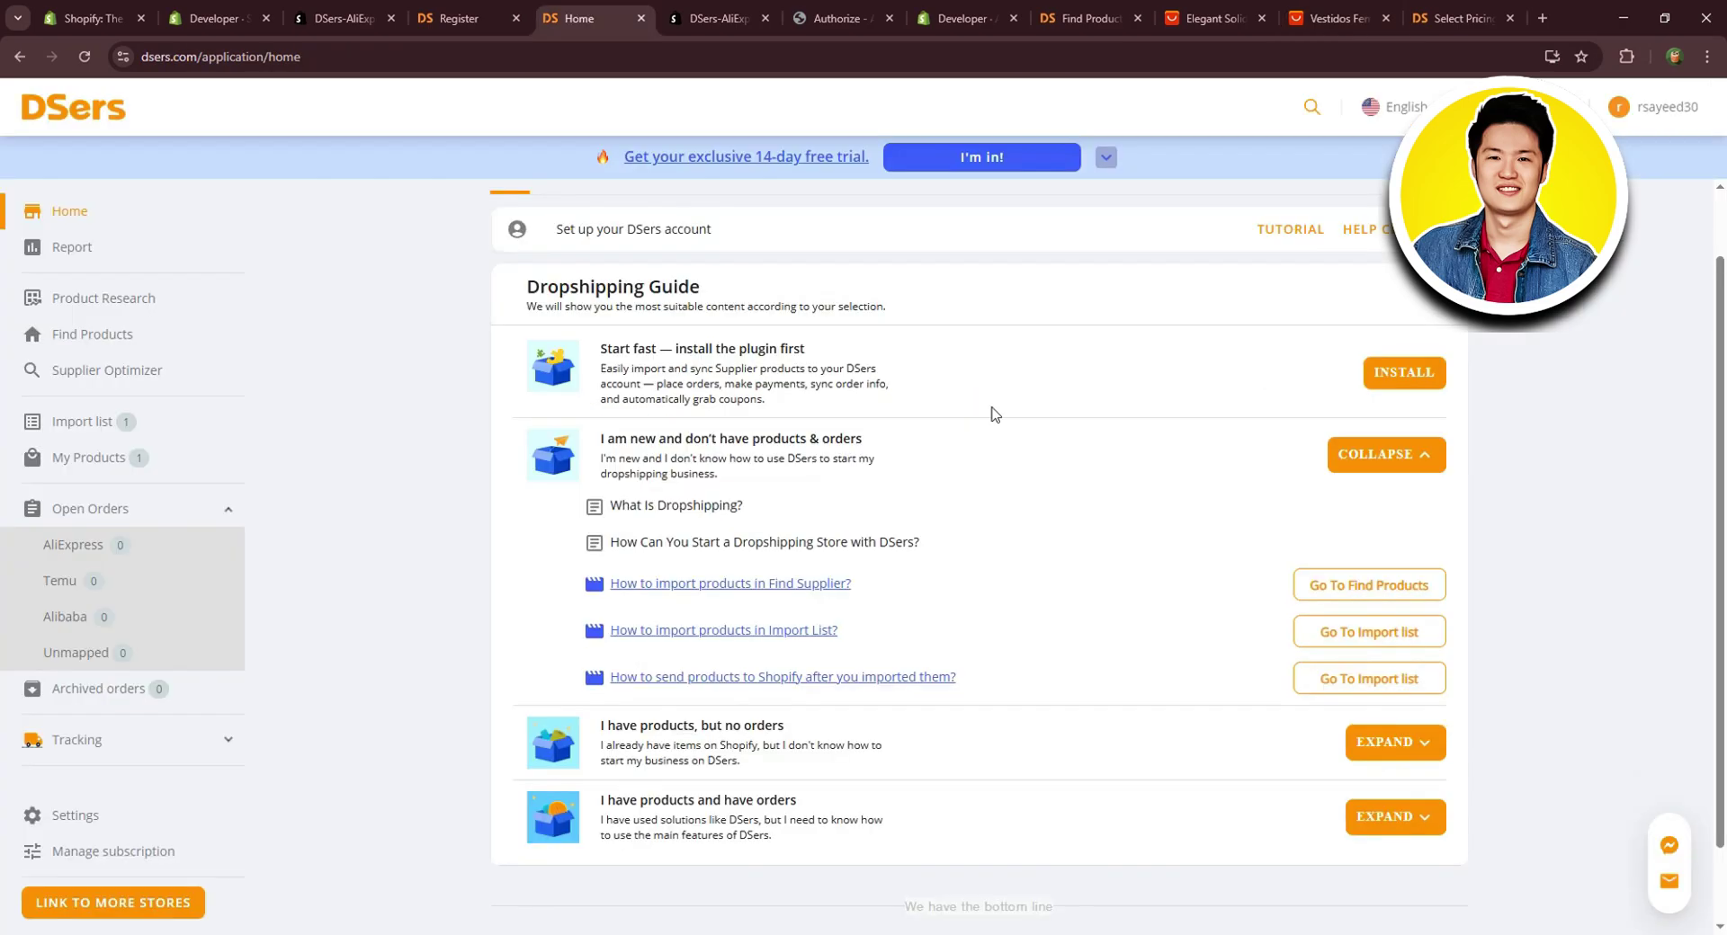
click(81, 421)
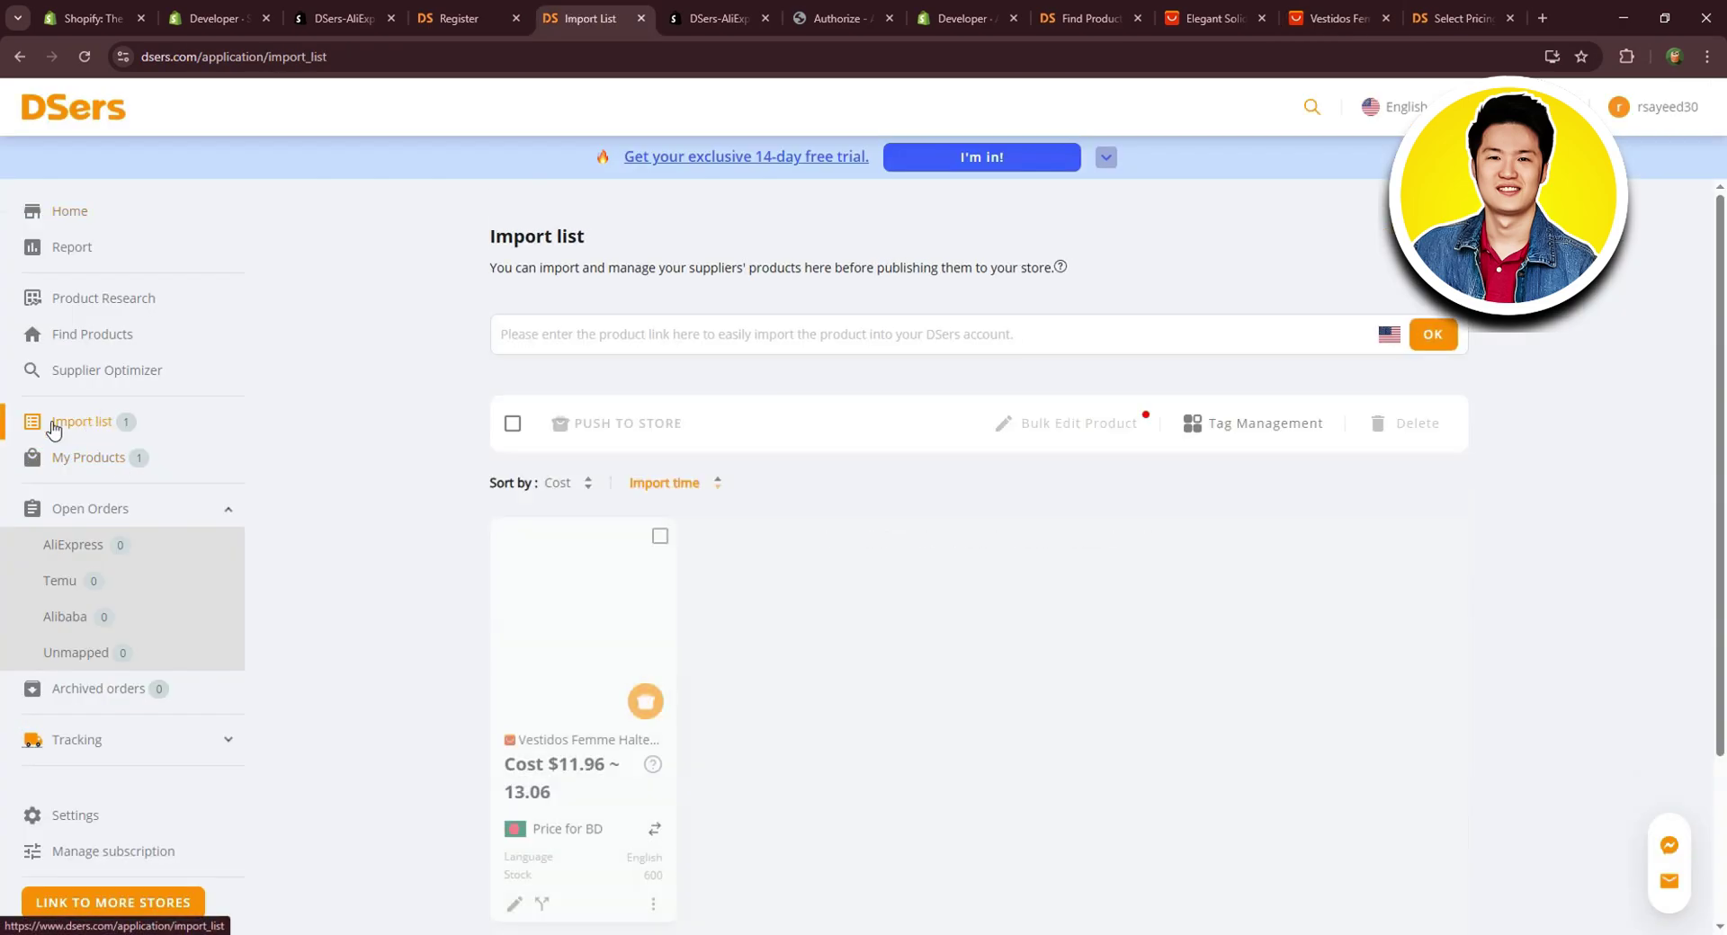
scroll(468, 461, down, 2)
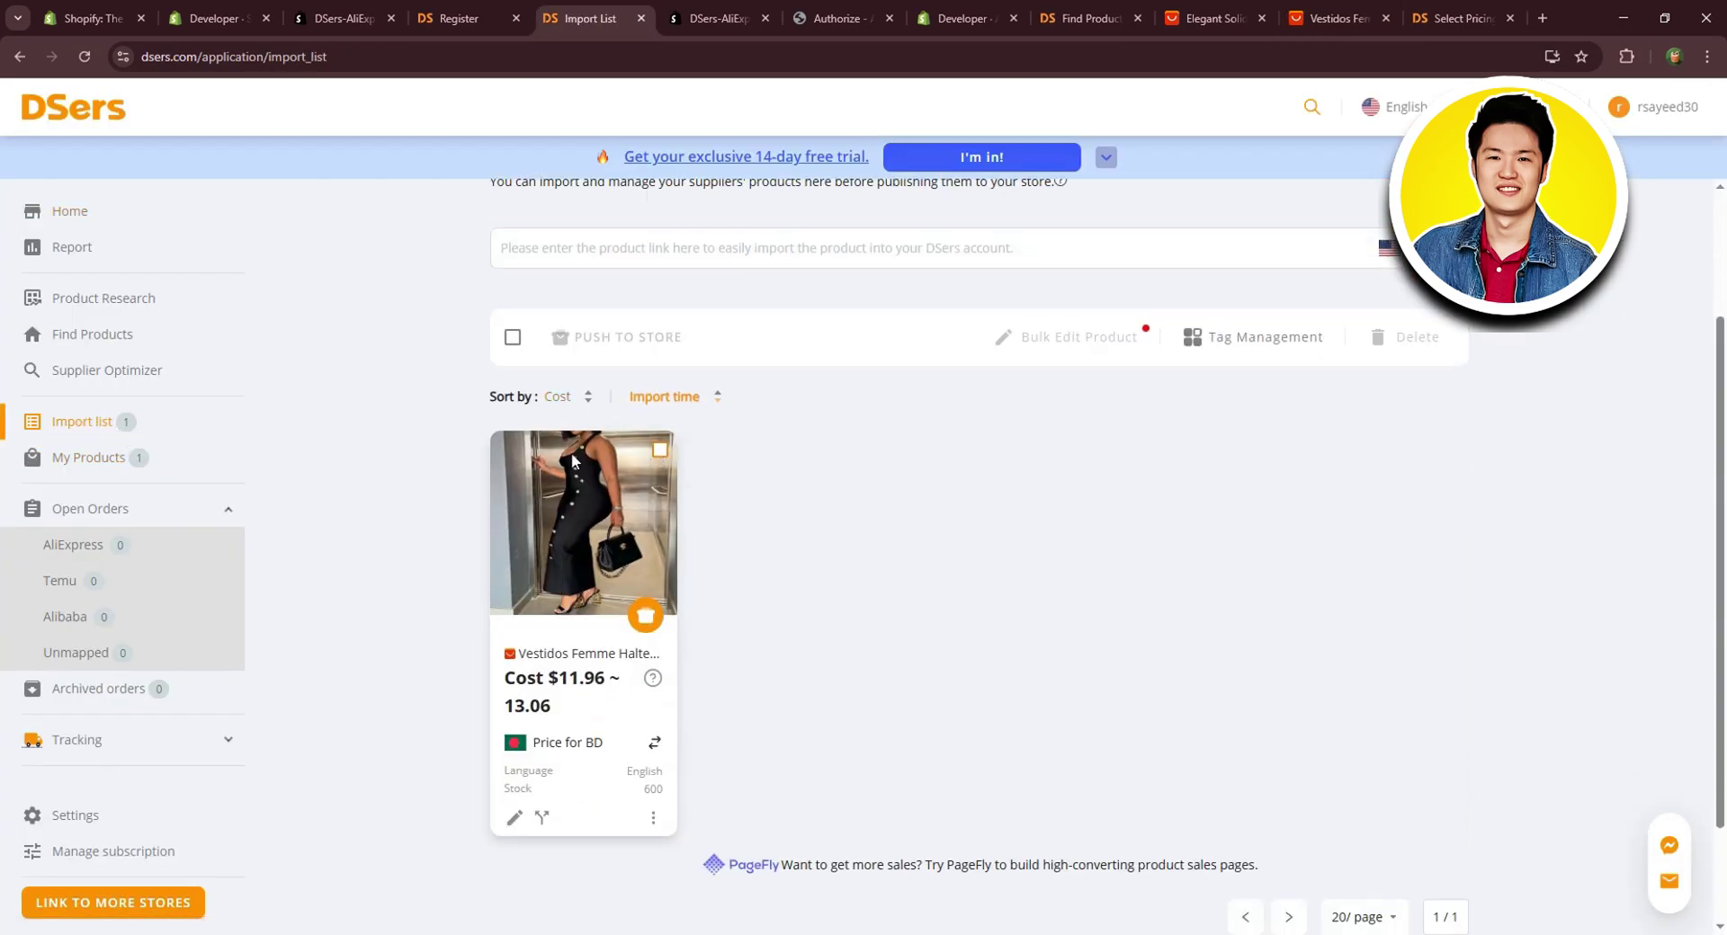
Push the imported Vestidos Femme dress to the yubidj-ia store, keeping the default preferences, and close the push details.
click(659, 449)
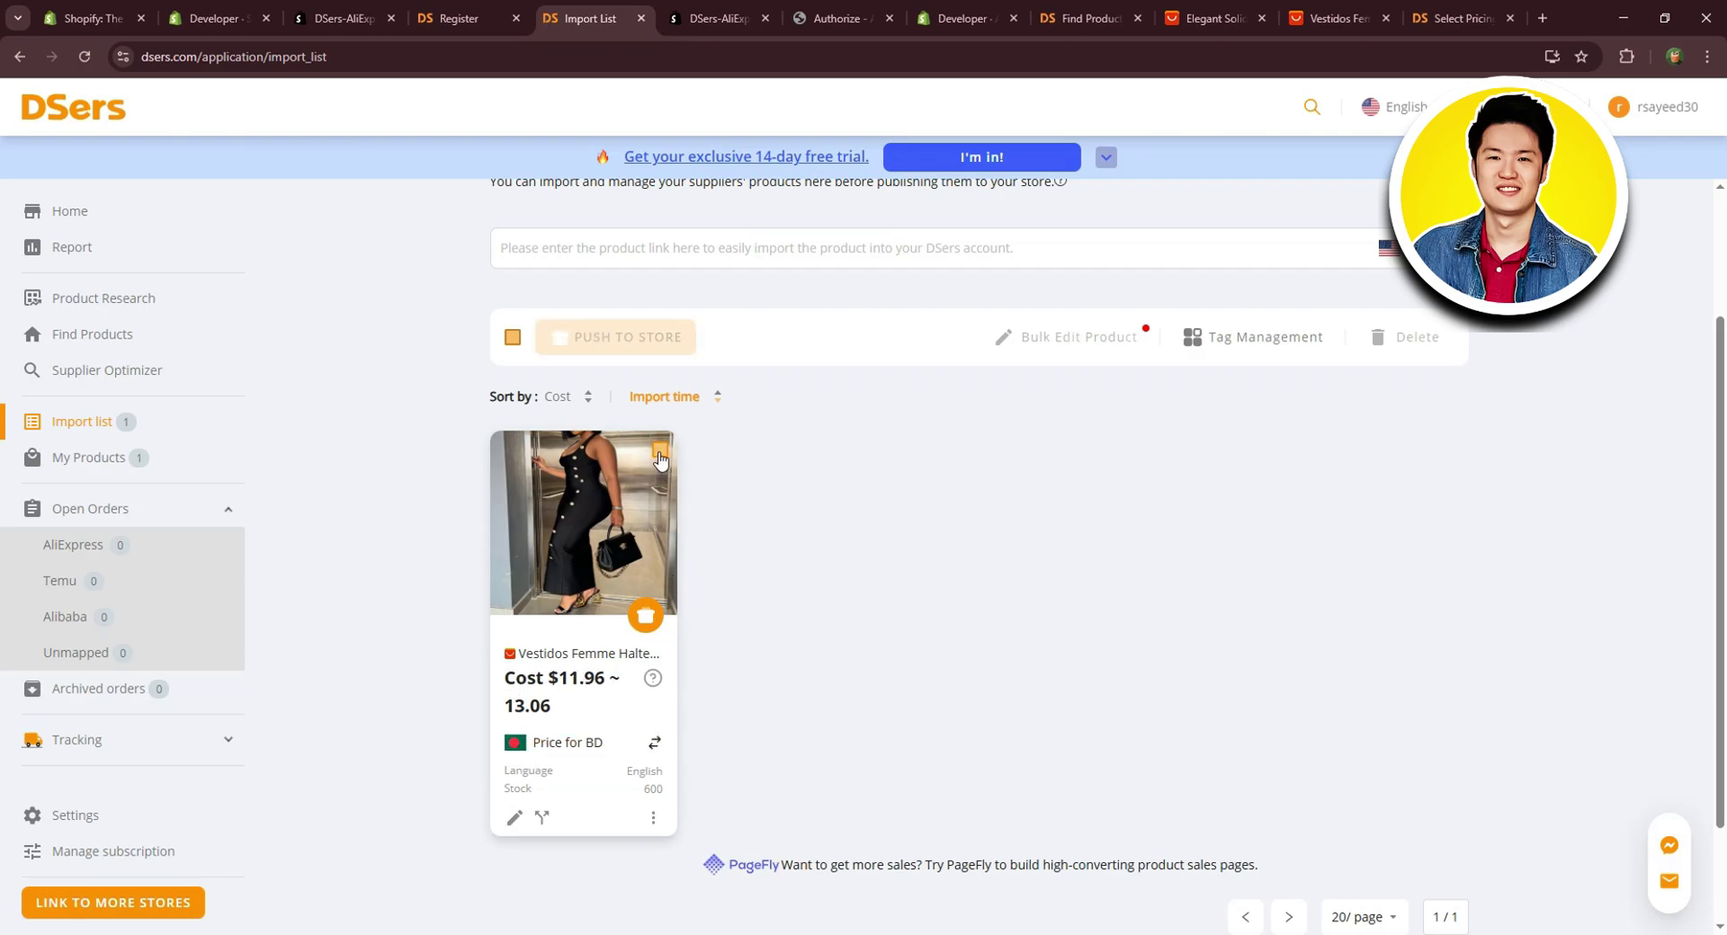
click(583, 329)
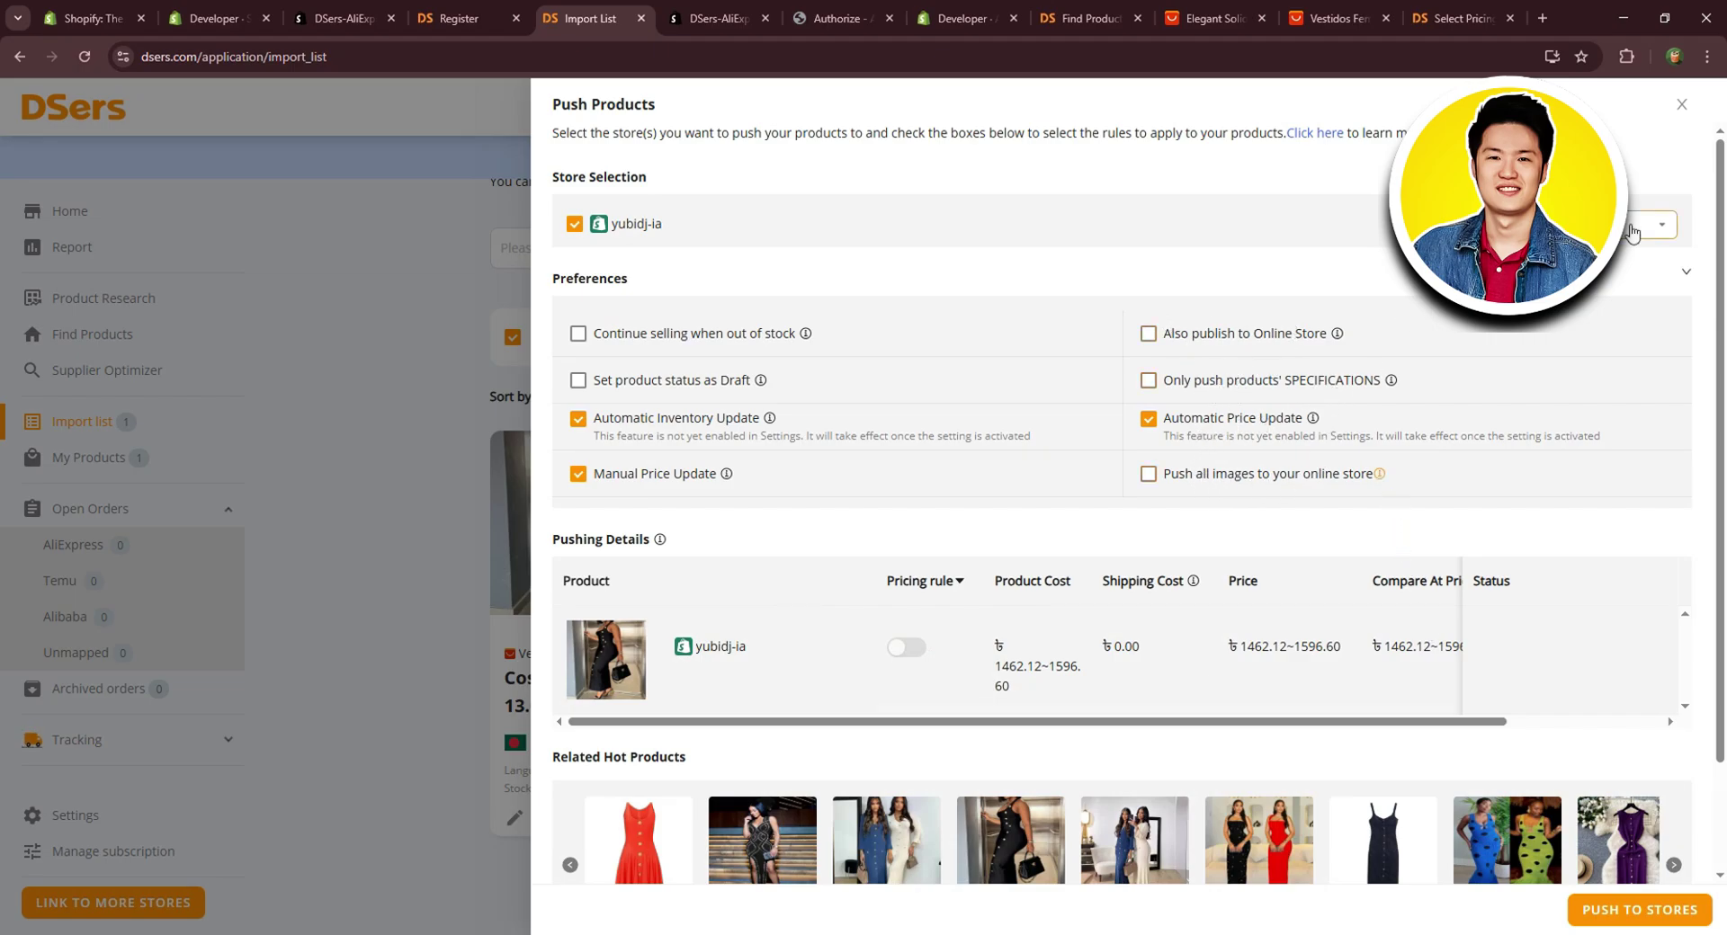
click(1415, 284)
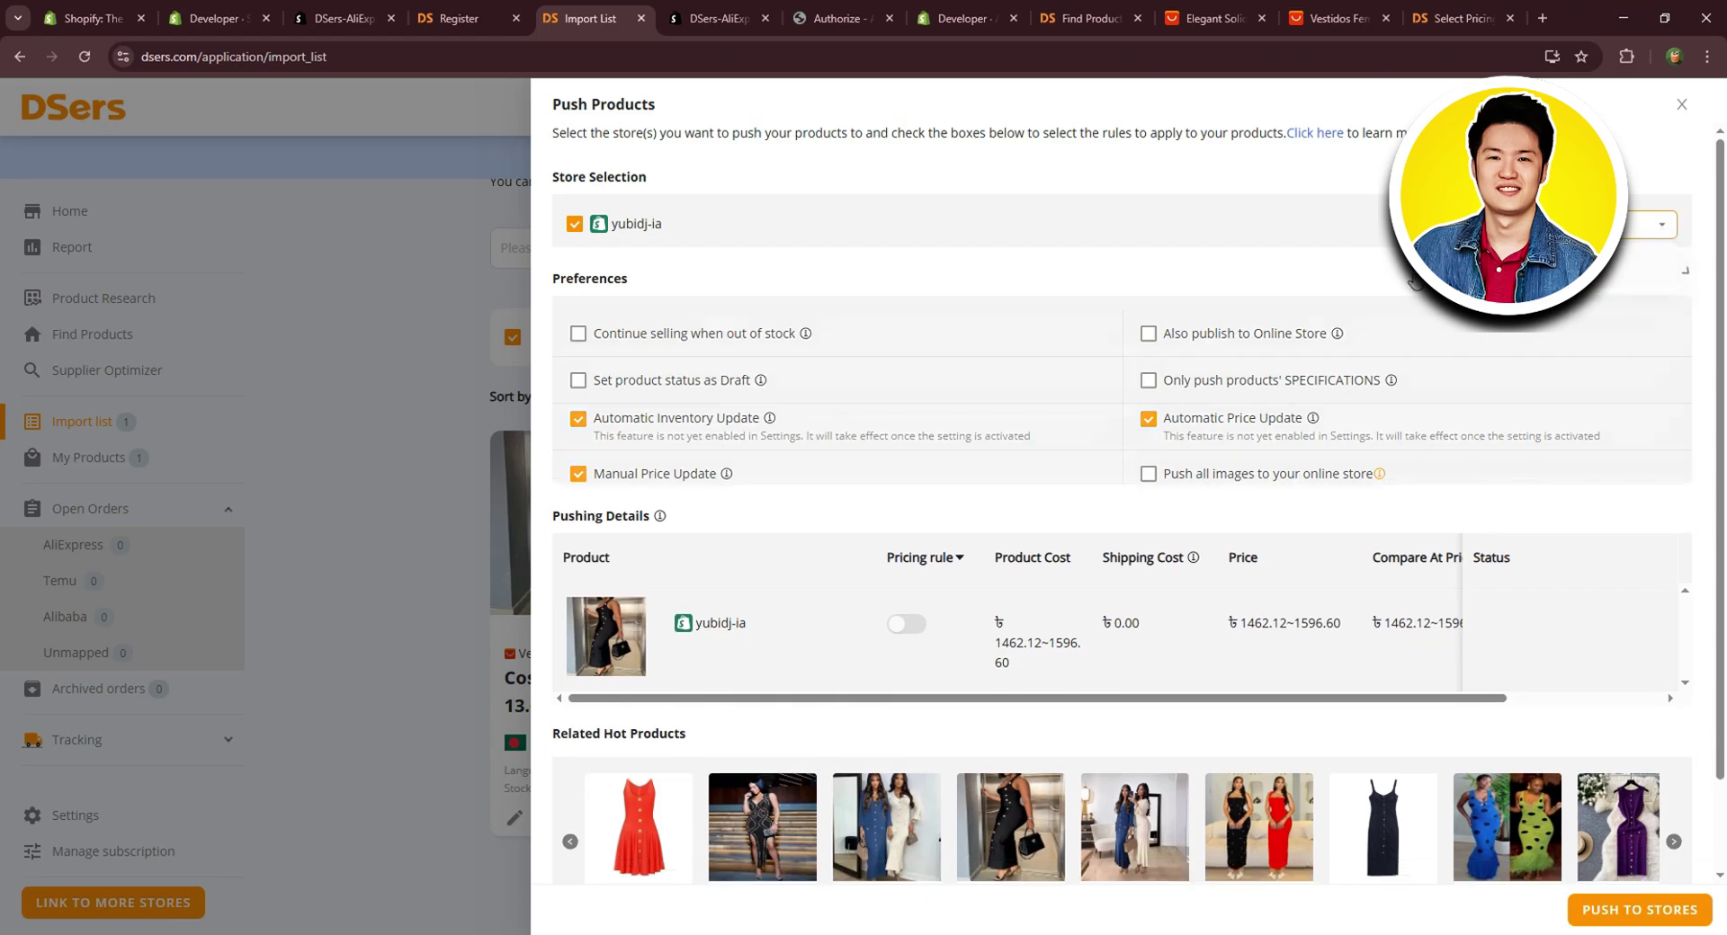
scroll(1425, 311, down, 2)
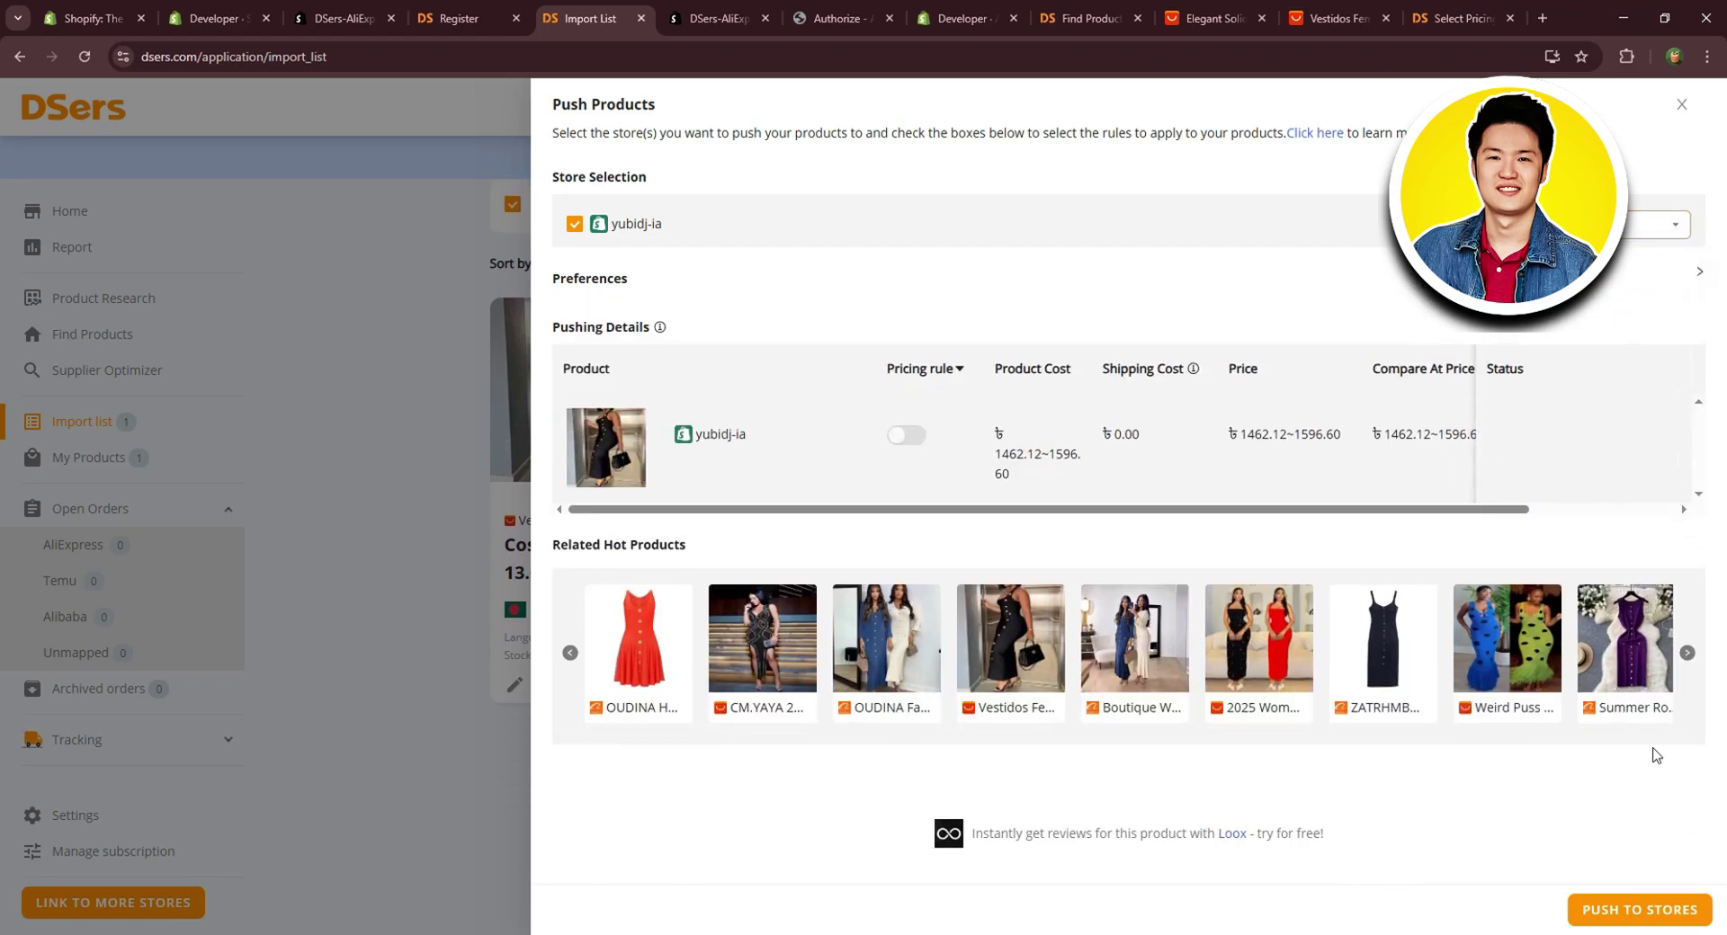
click(1630, 910)
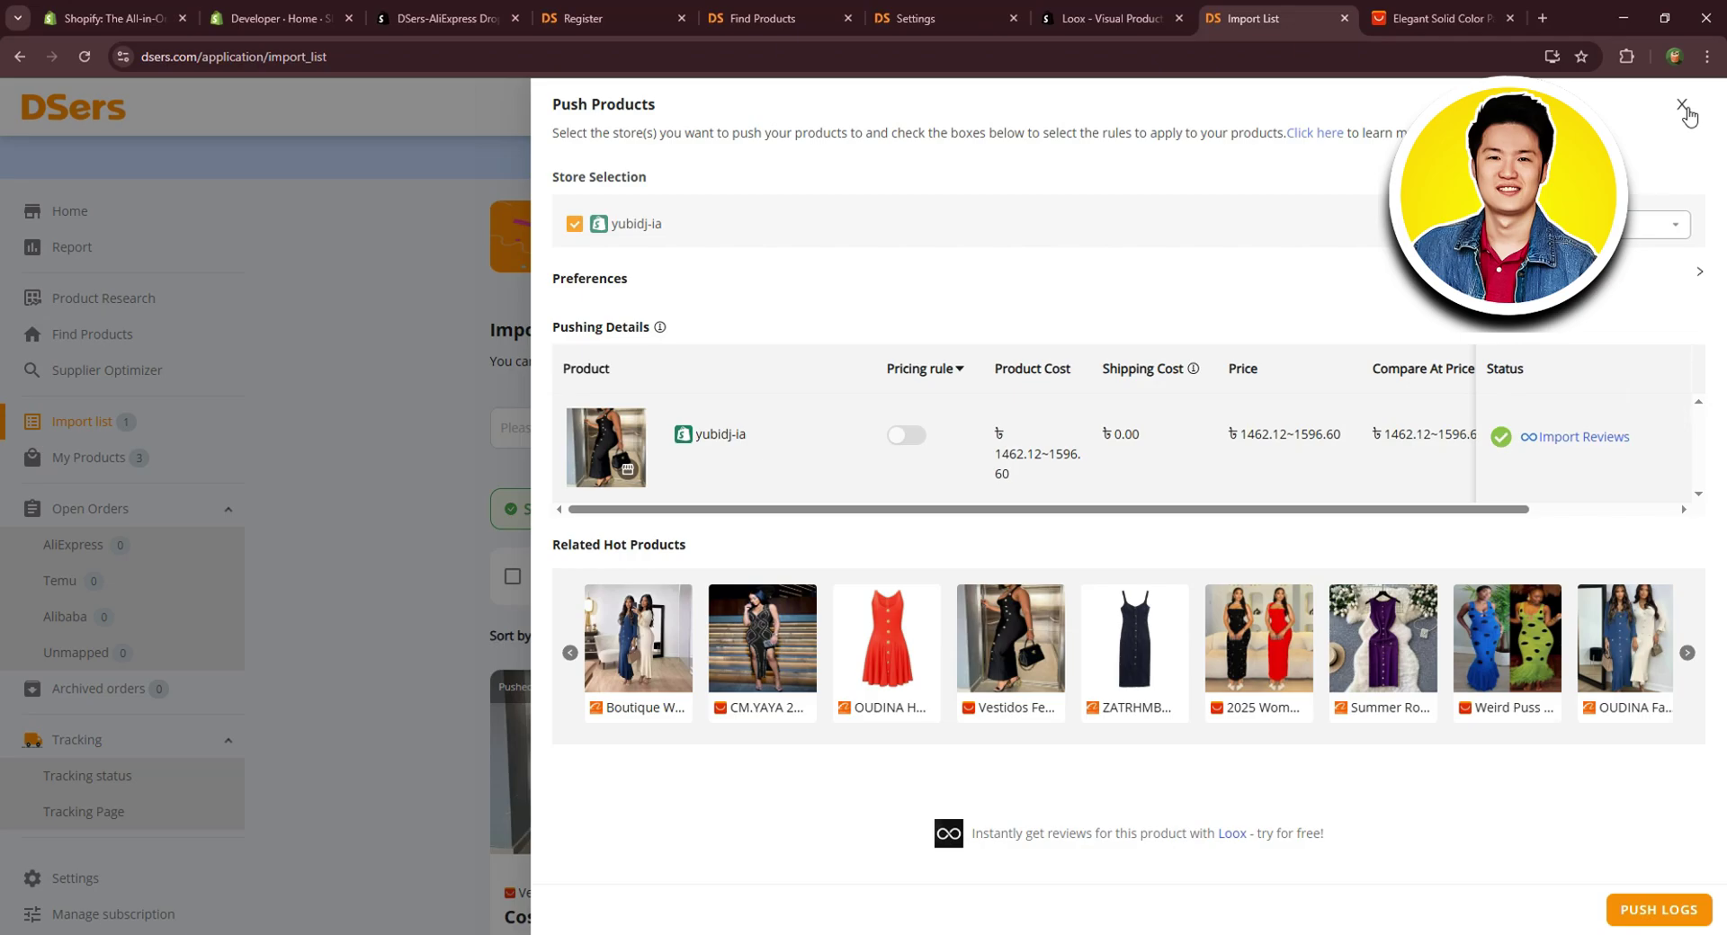
click(1682, 105)
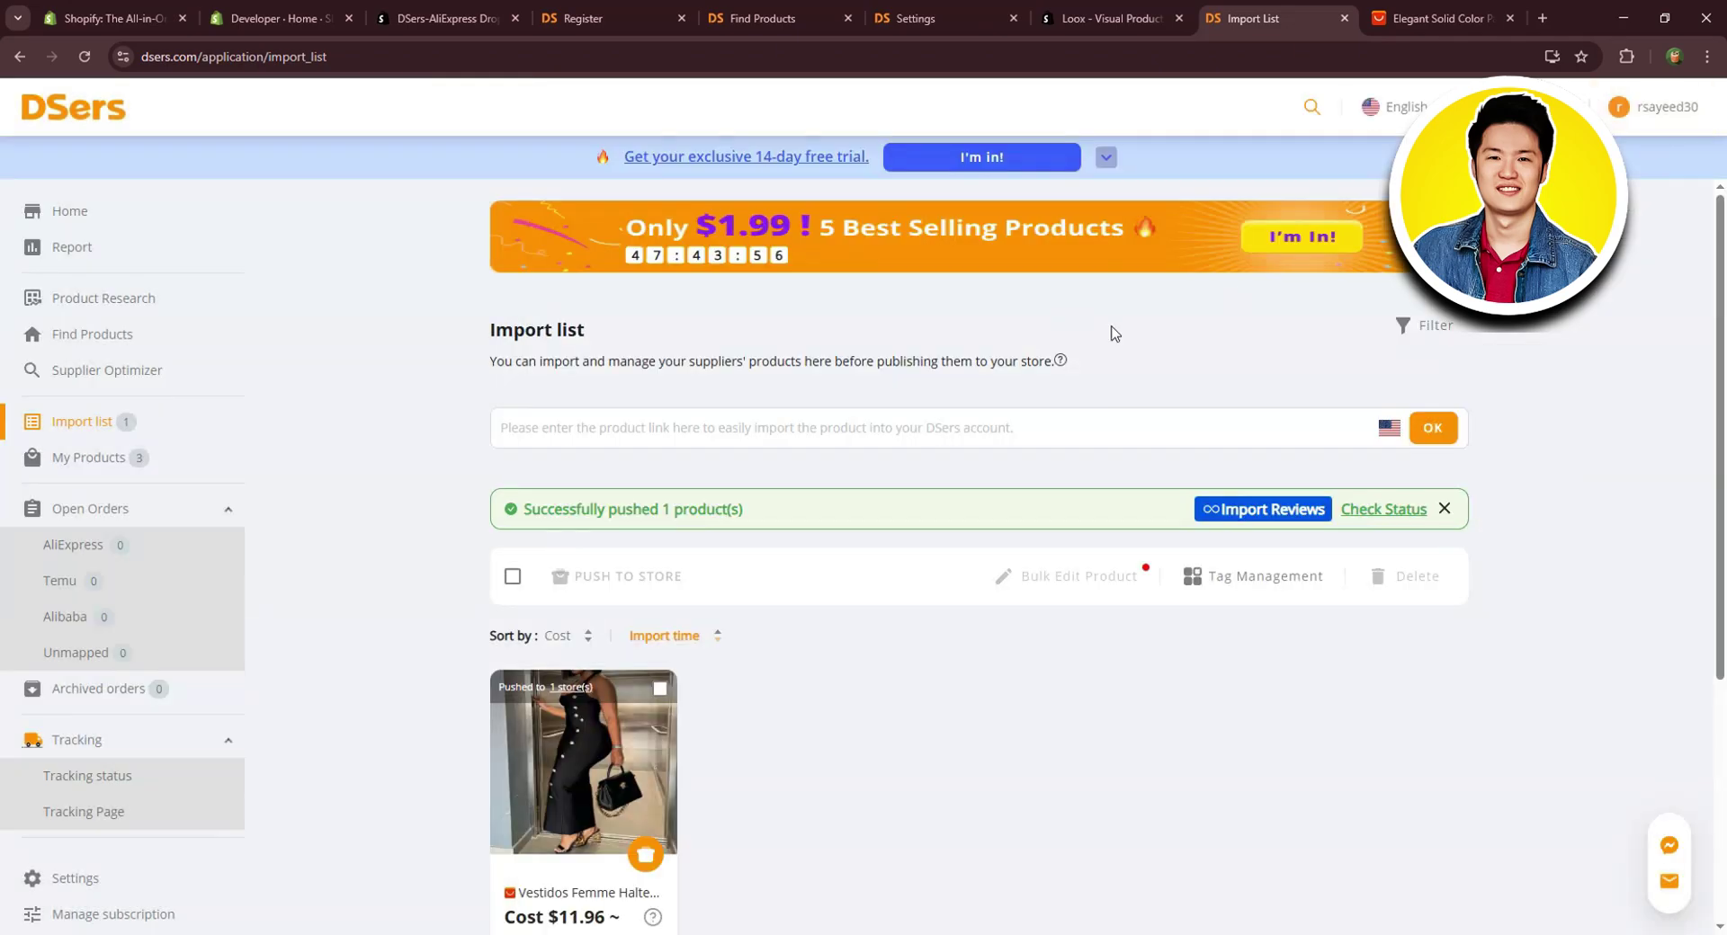
Switch to the Shopify admin, refresh it, and open the first Vestidos Femme dress in the product list.
click(270, 18)
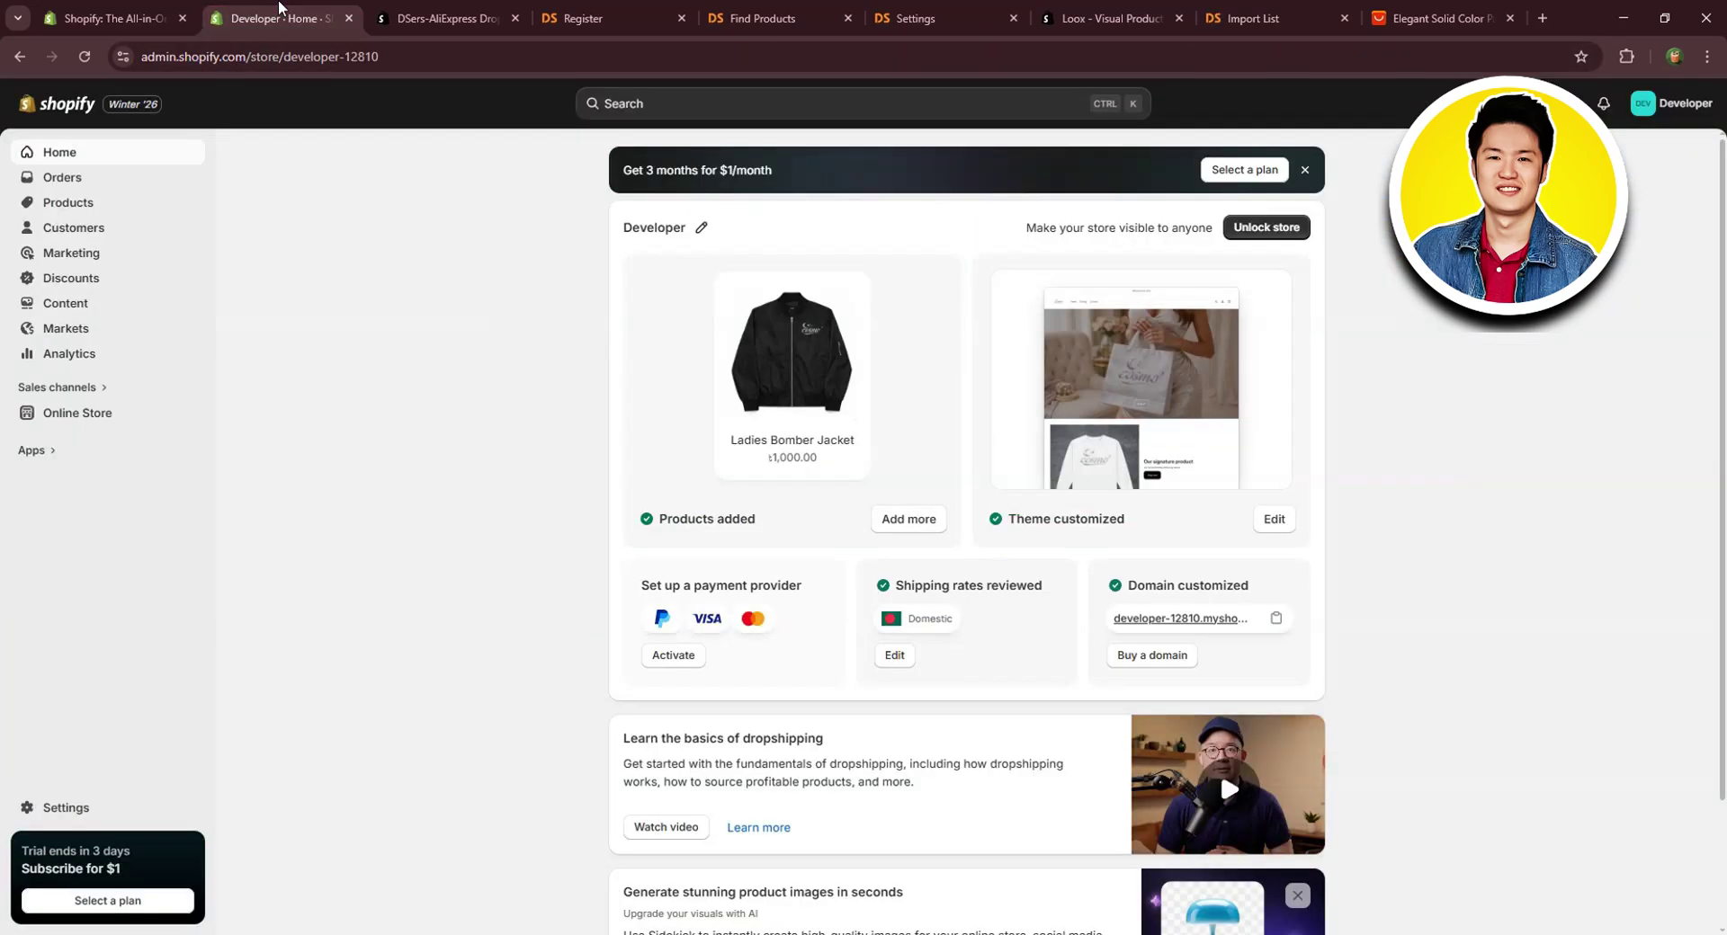
click(84, 55)
click(104, 200)
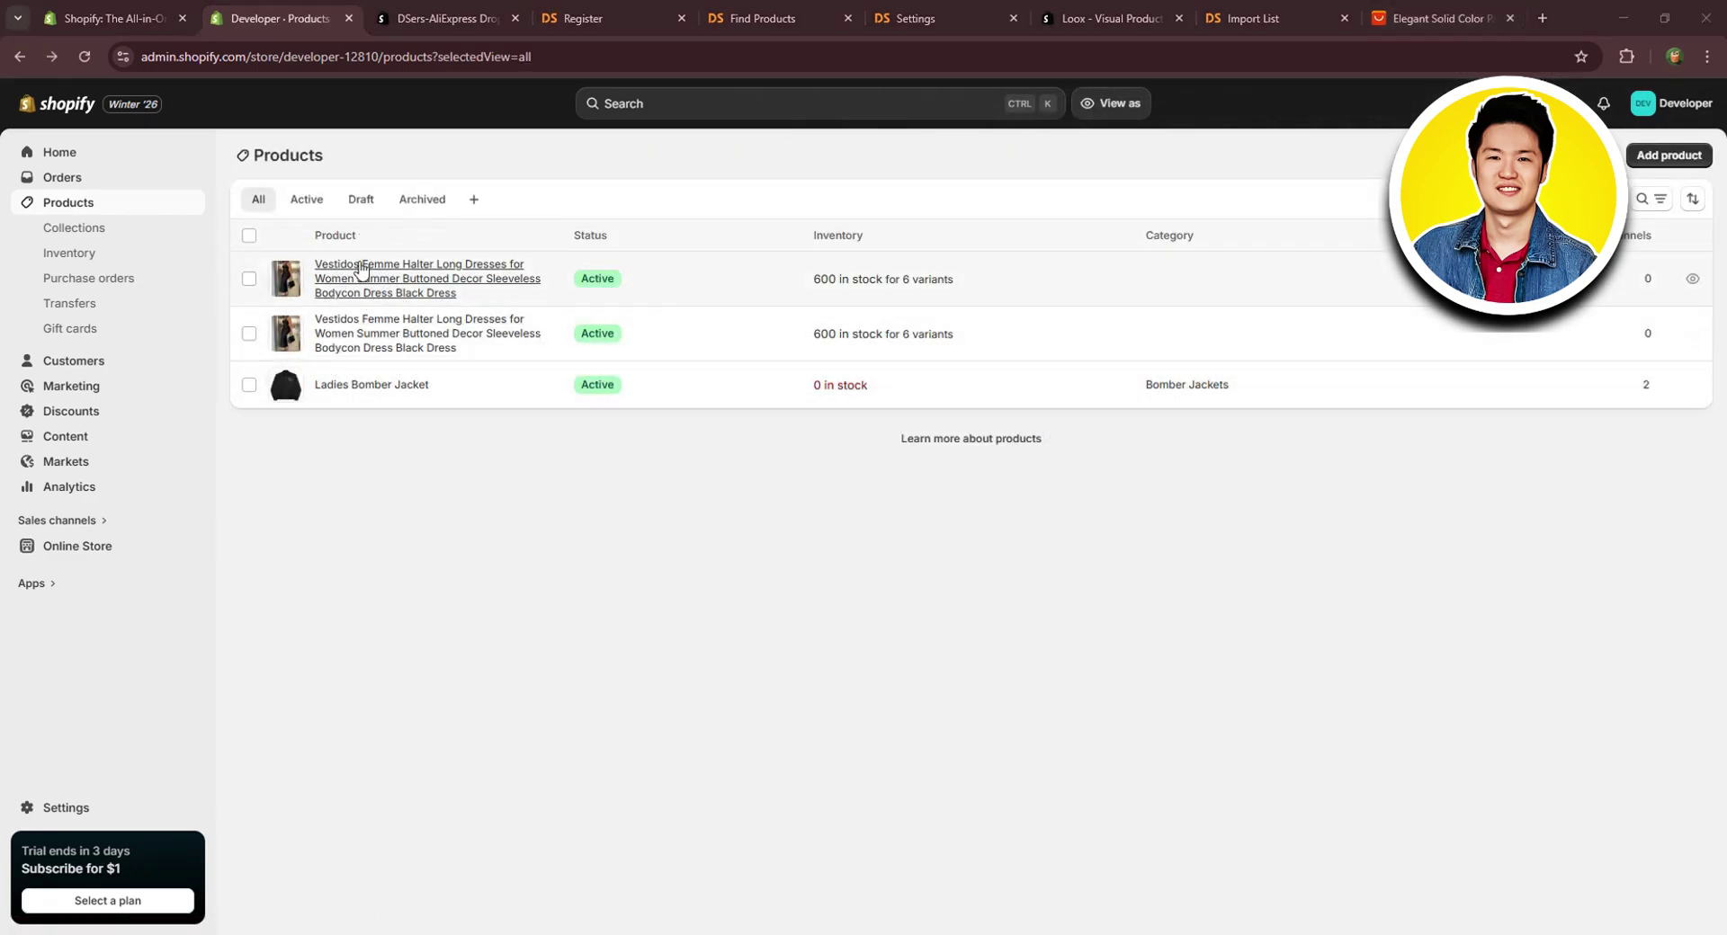
click(351, 284)
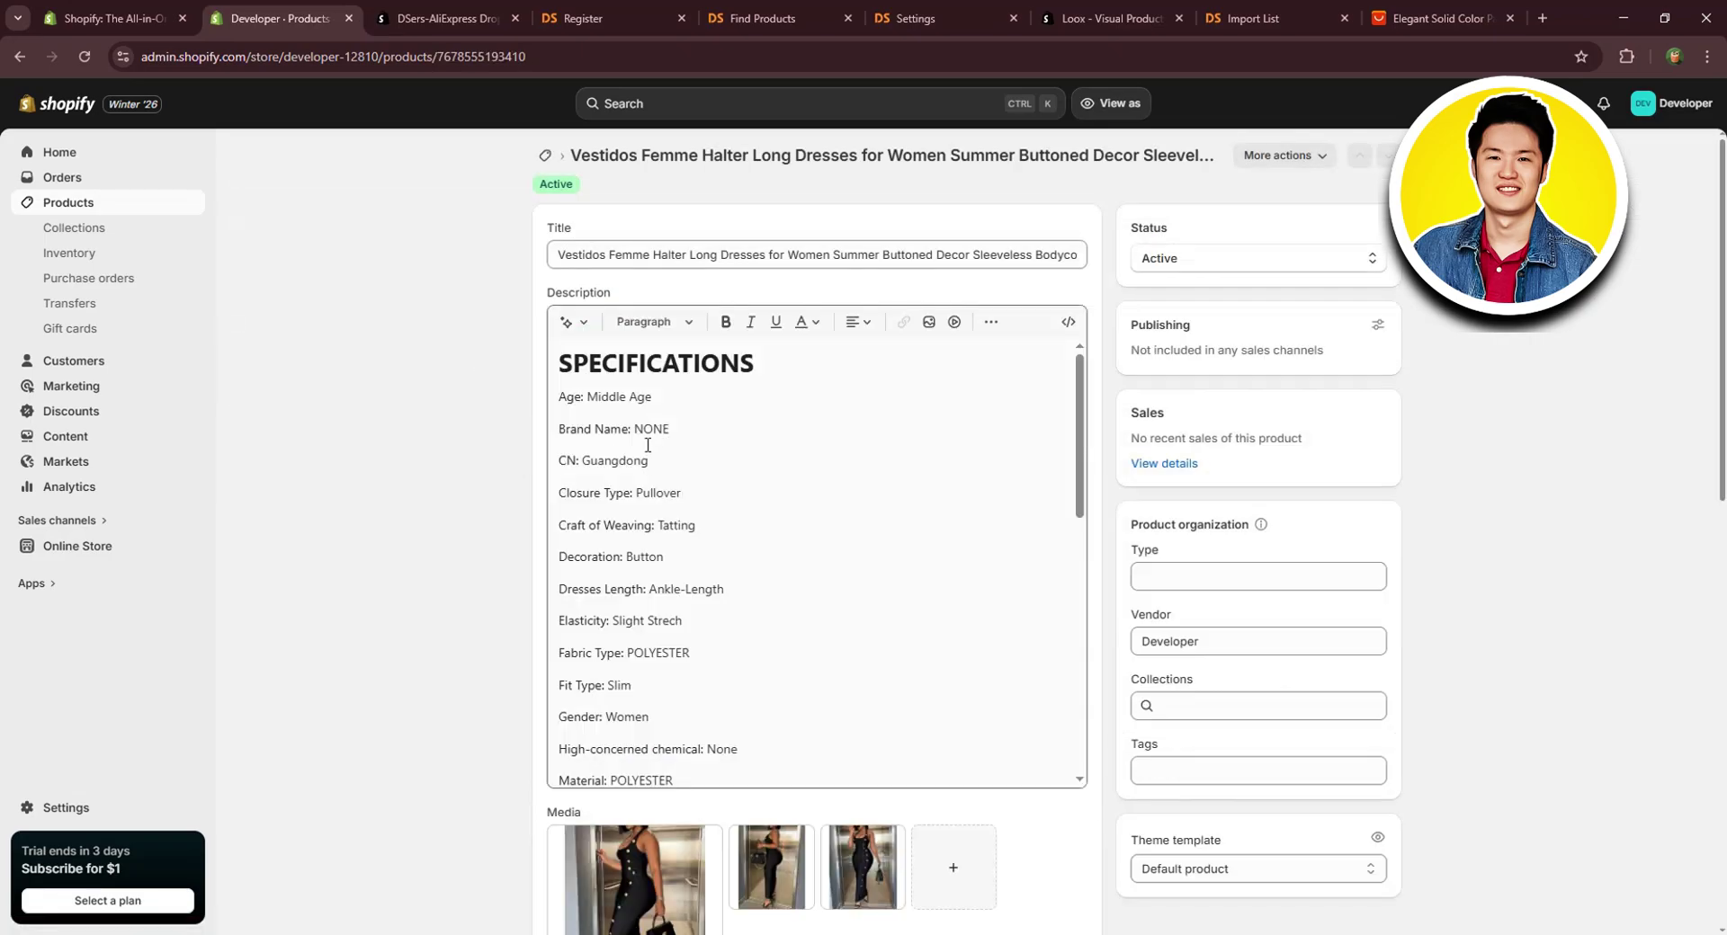
Shorten the product title to "Halter Long Dresses".
click(572, 253)
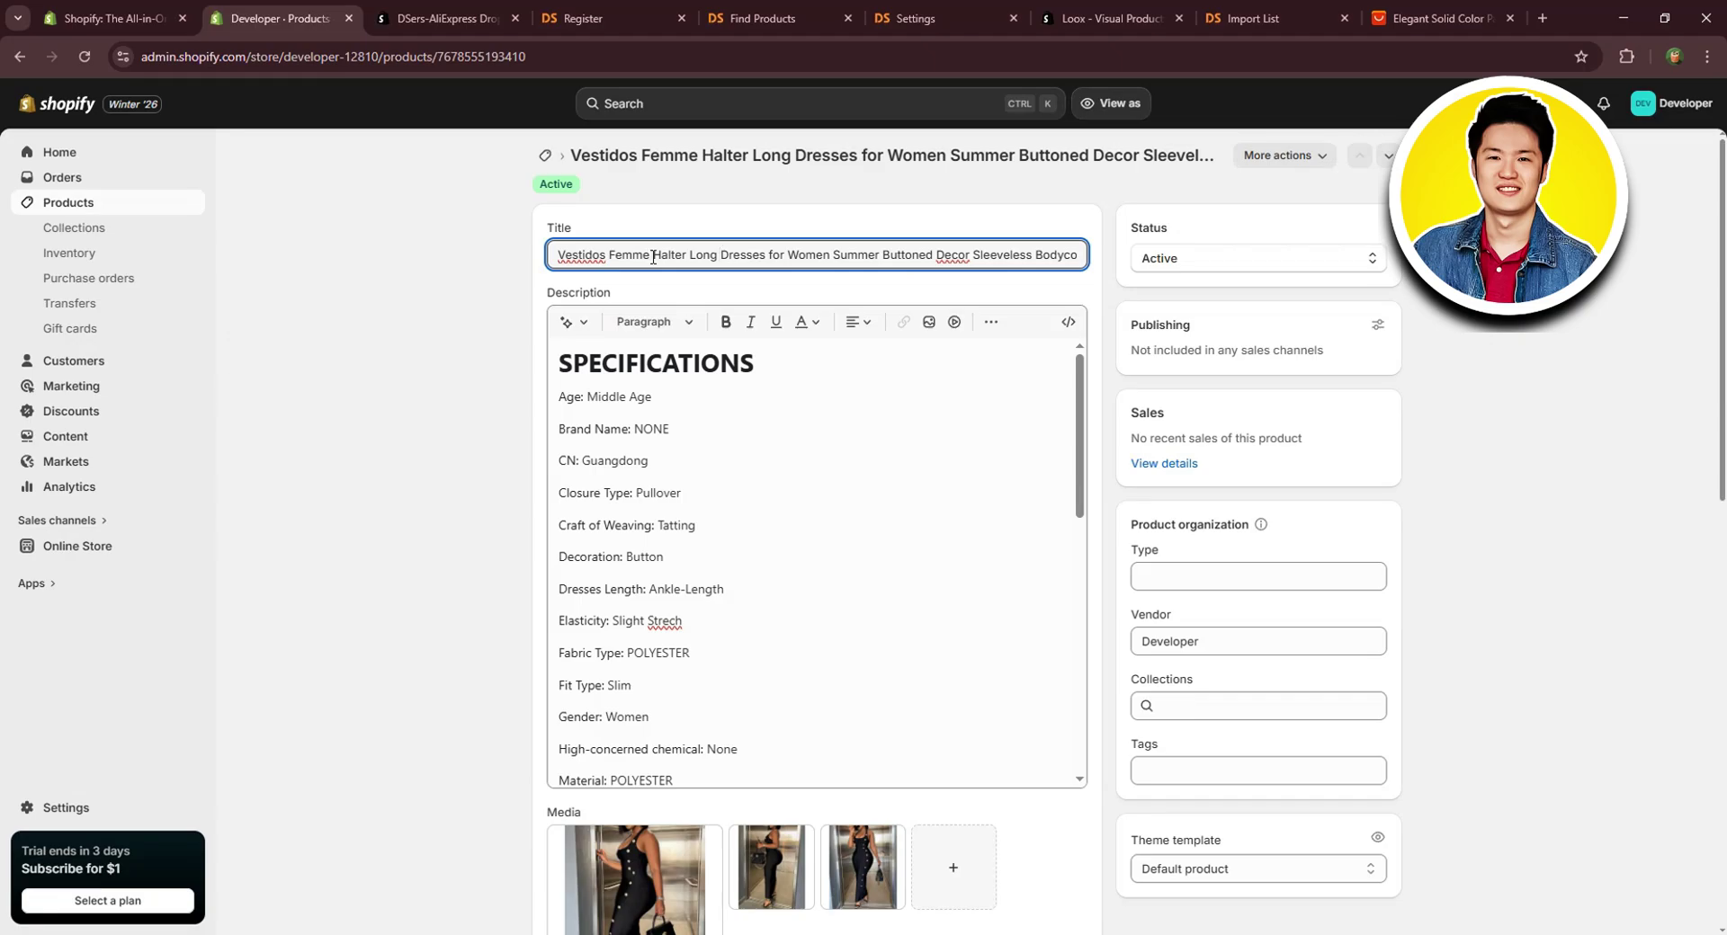
drag(653, 258, 557, 257)
key(BackSpace)
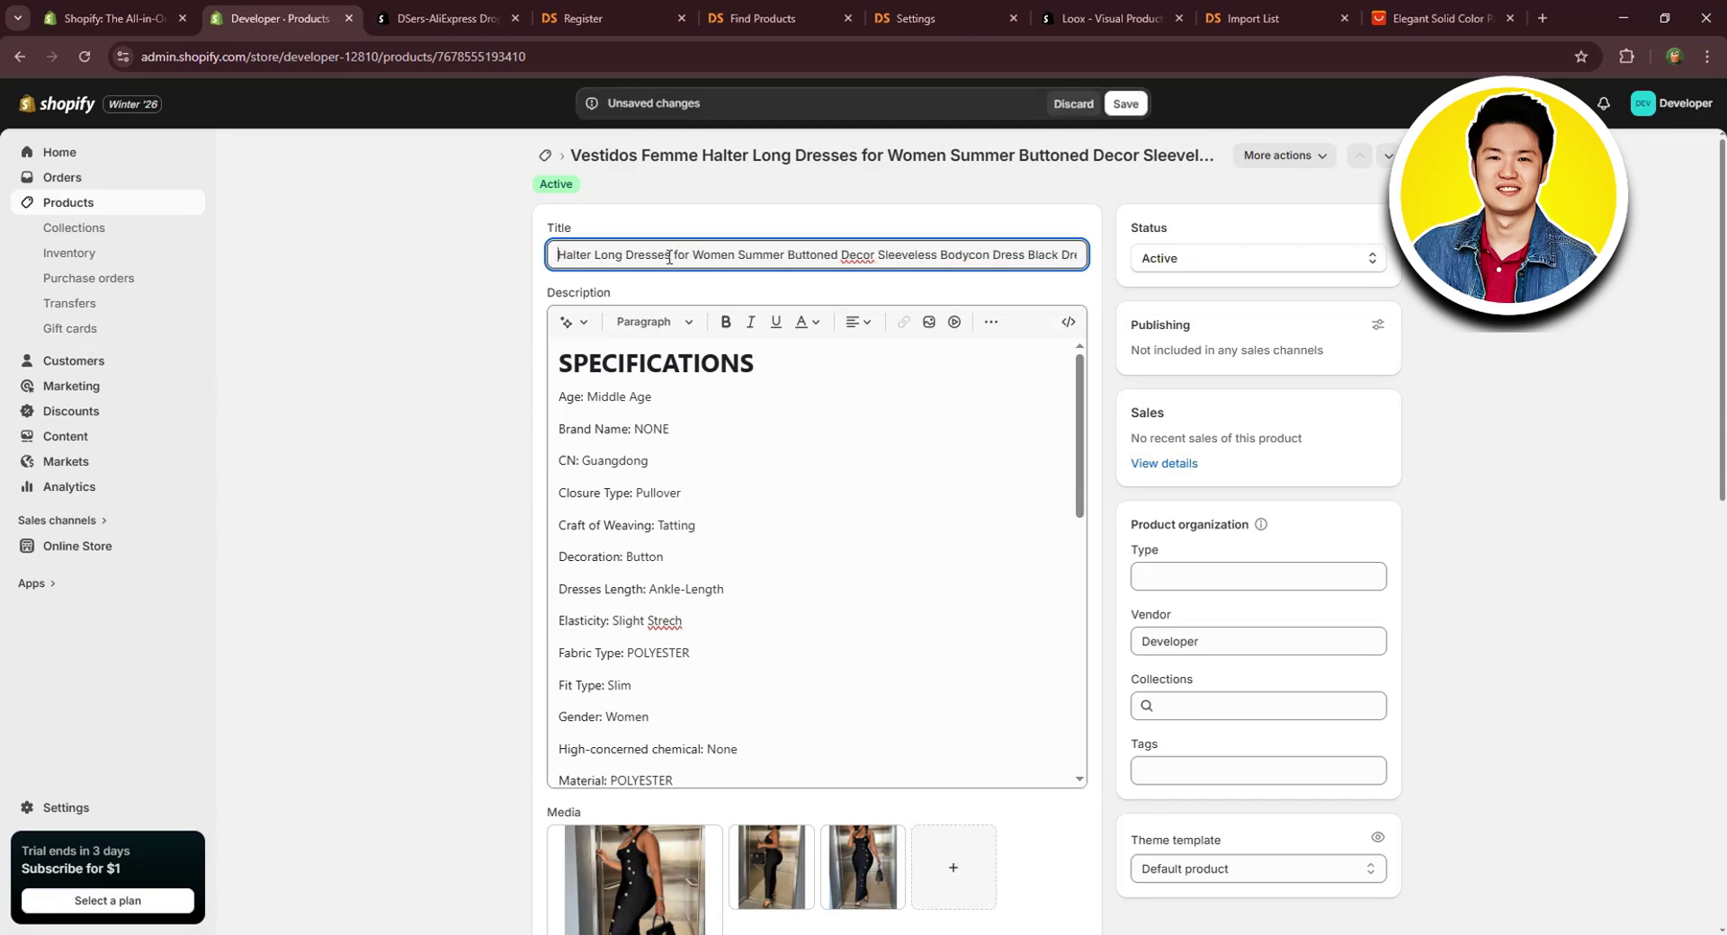
drag(670, 259, 1155, 270)
key(BackSpace)
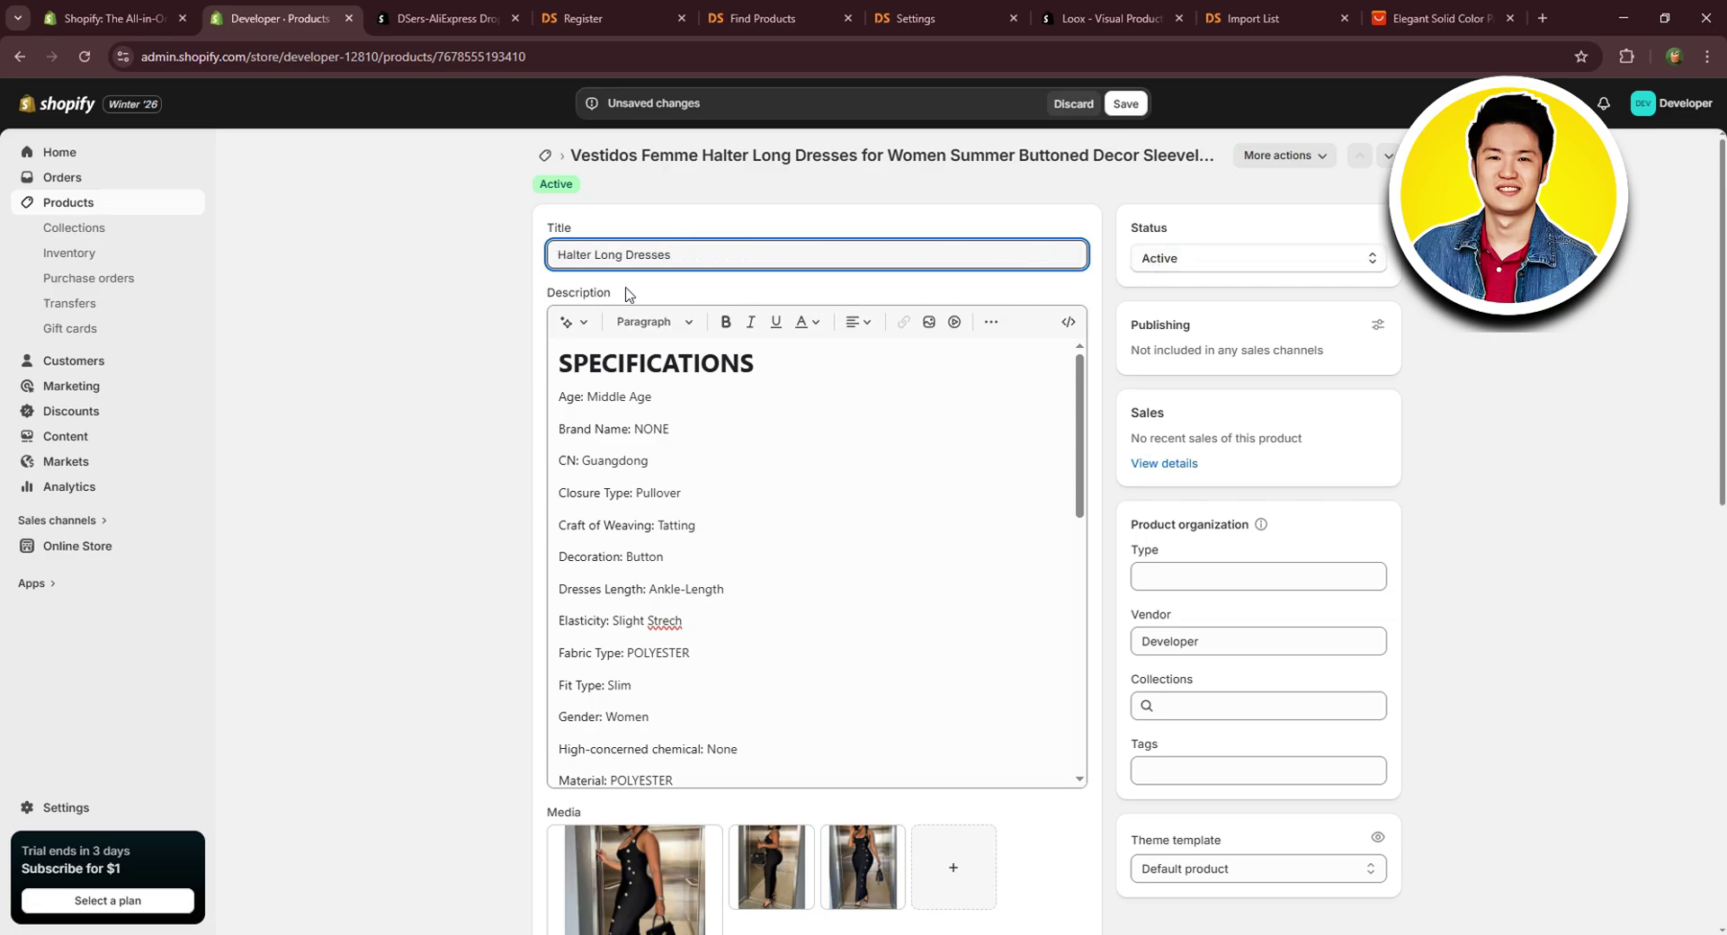
Delete the entire imported product description, including the SPECIFICATIONS heading.
click(701, 404)
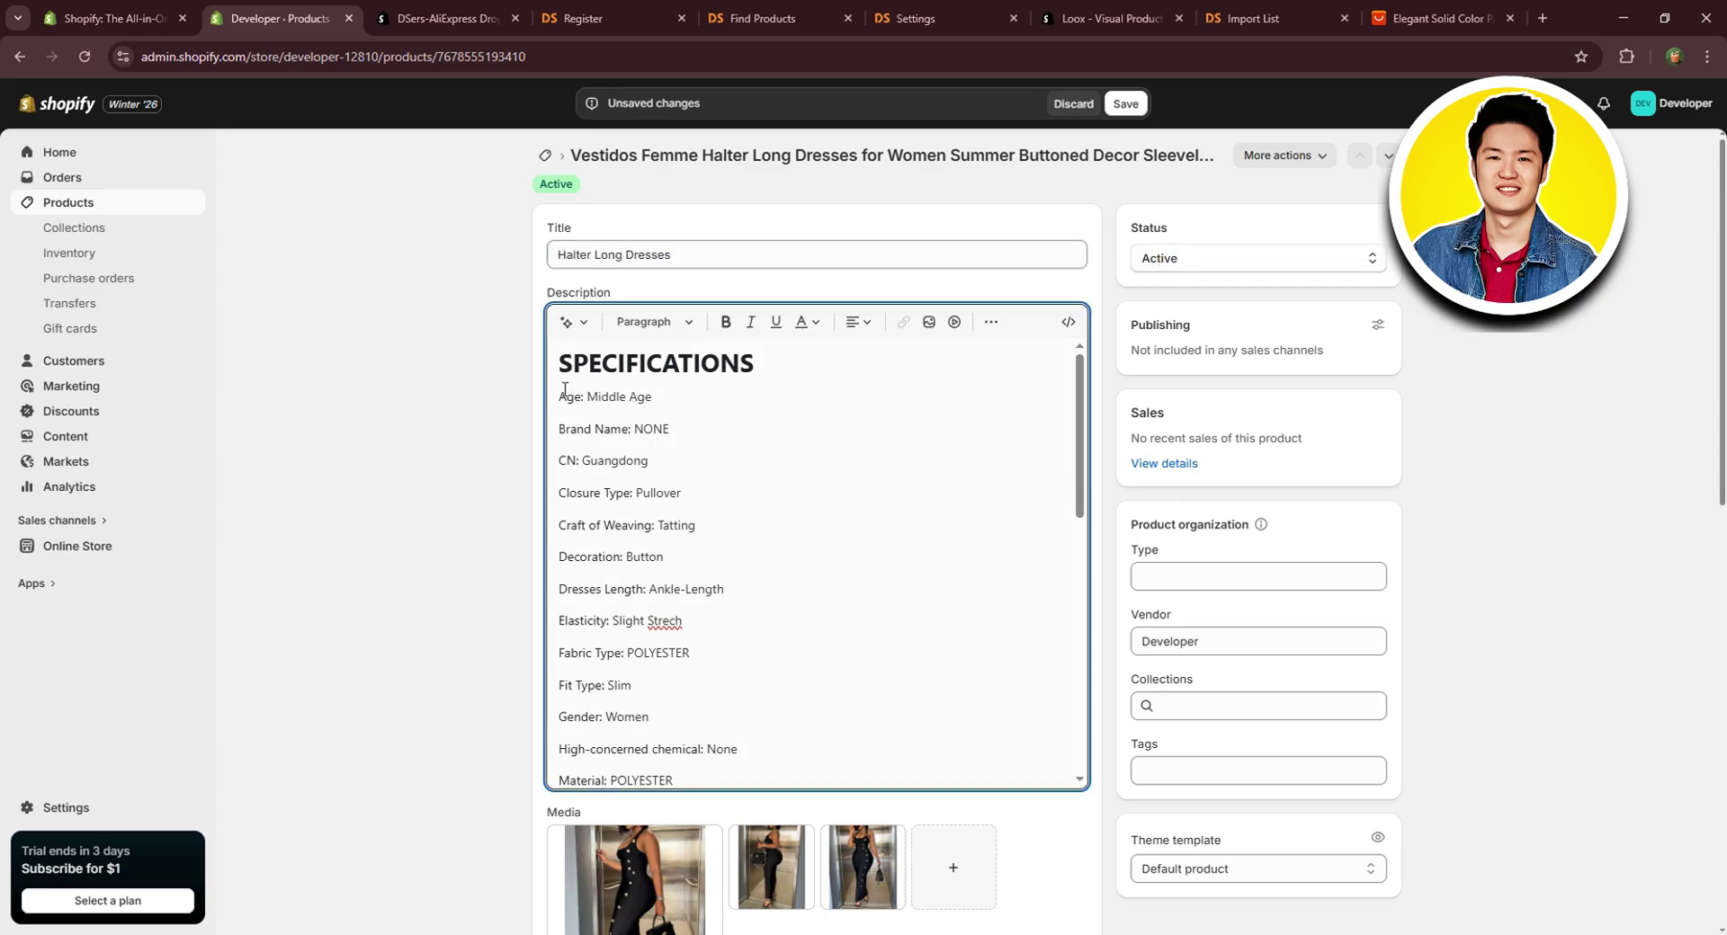
drag(565, 388, 901, 760)
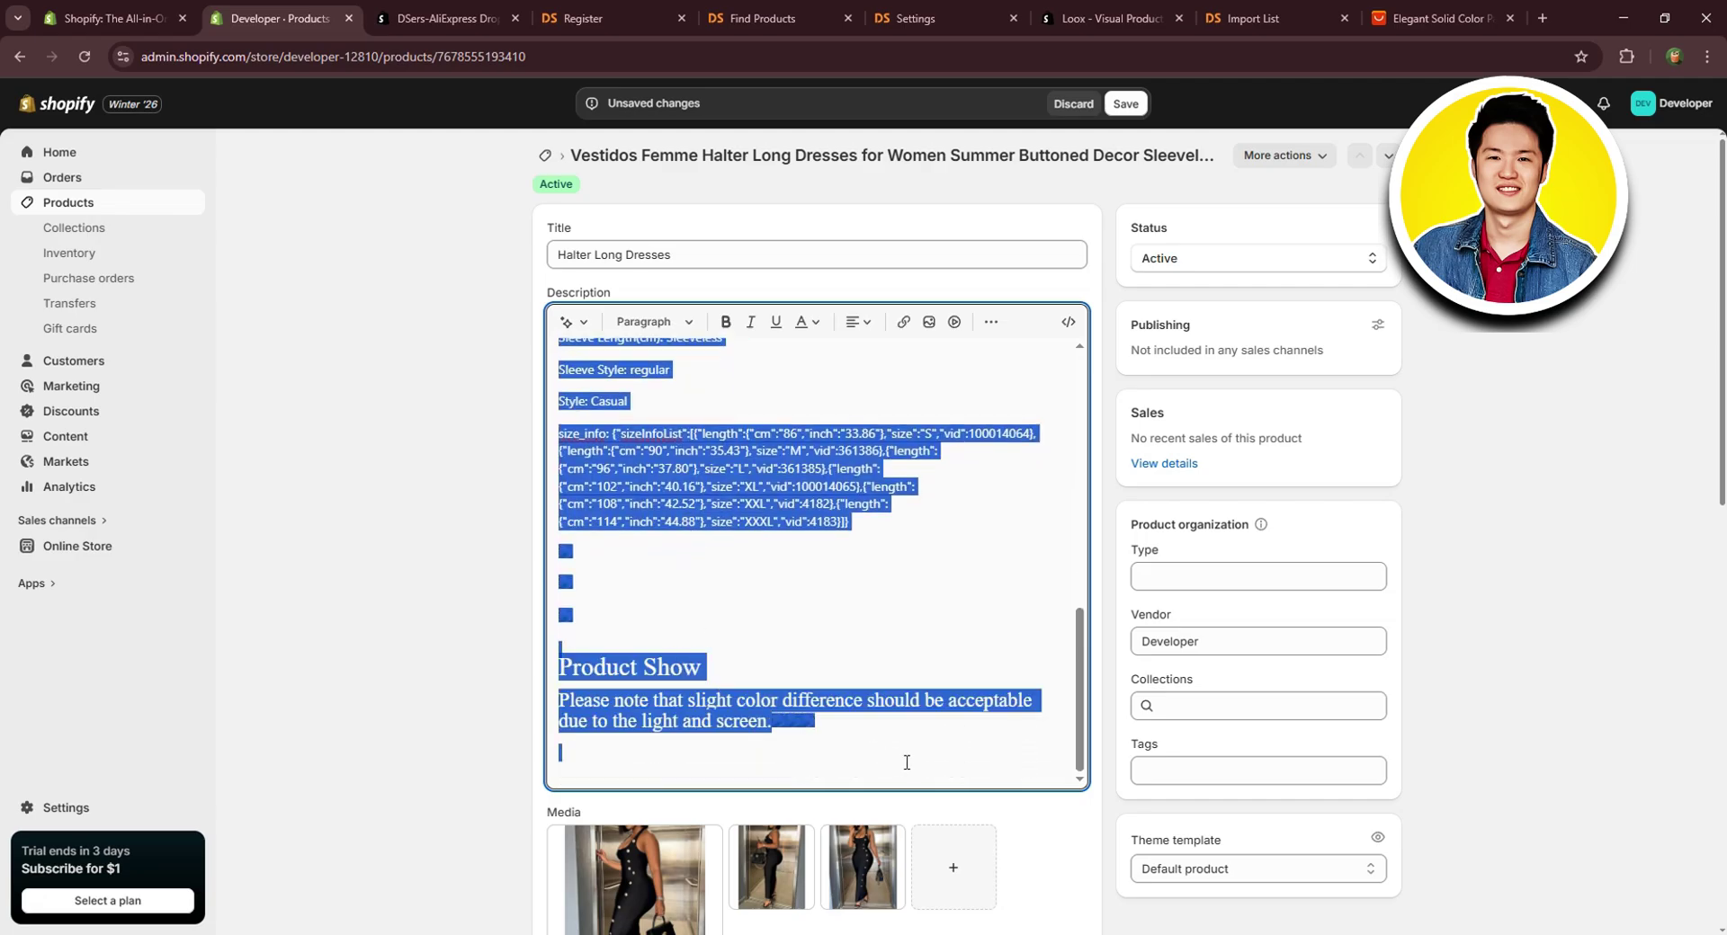
key(ctrl+Home)
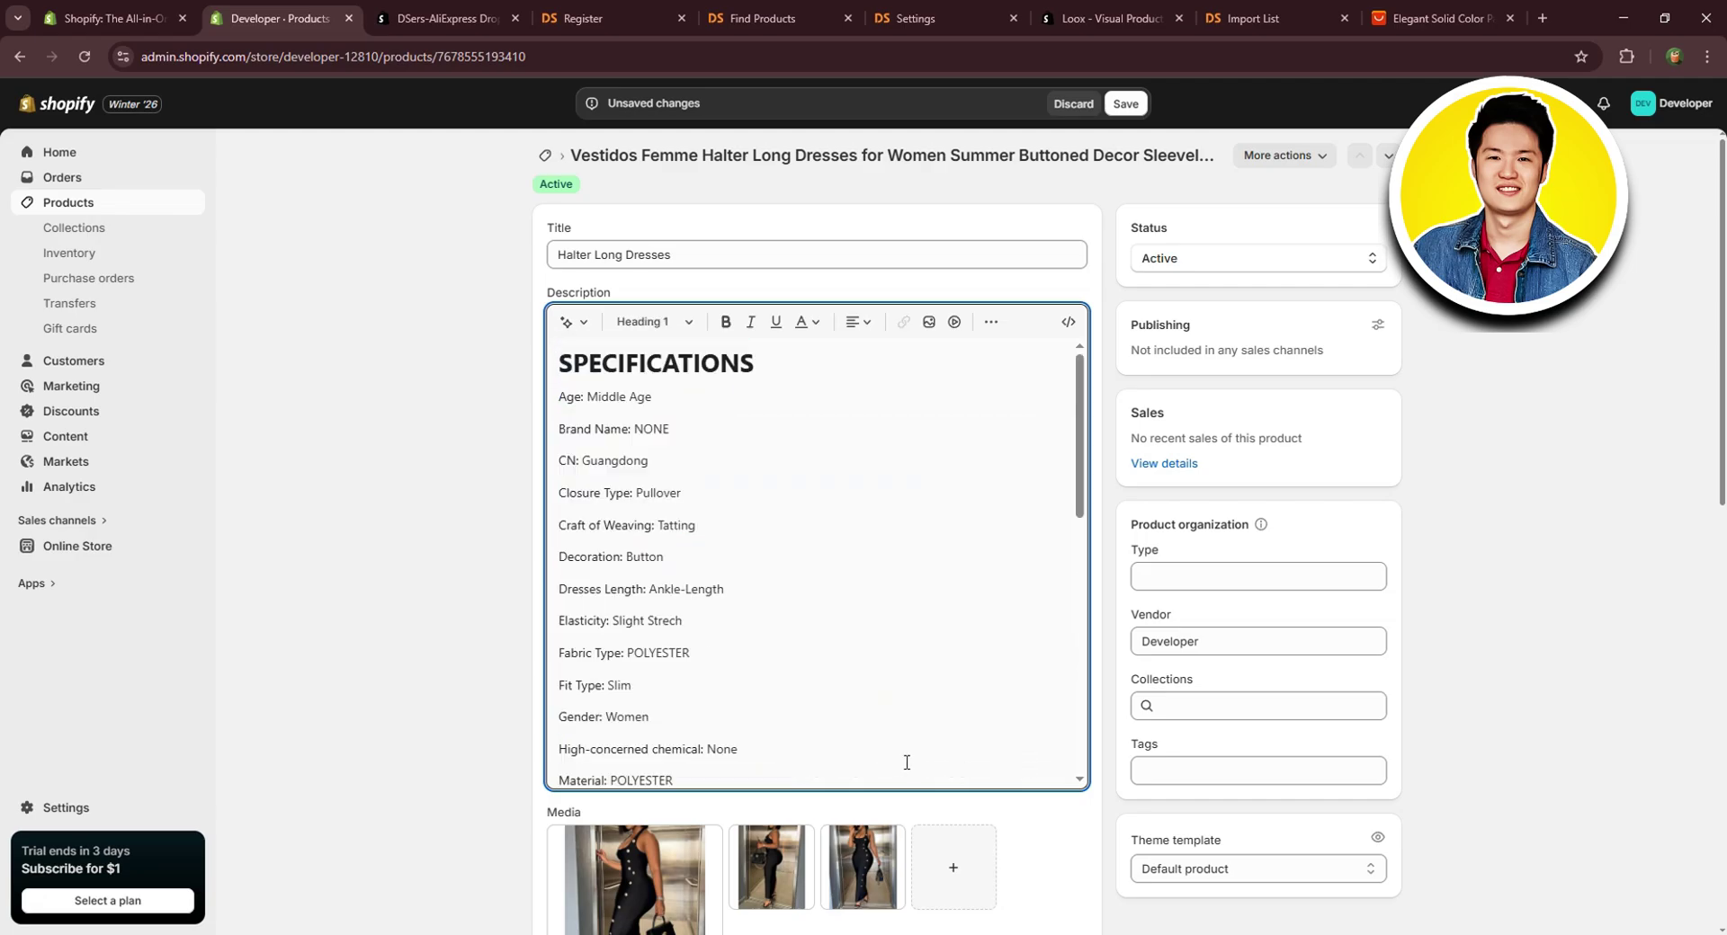
drag(753, 363, 544, 847)
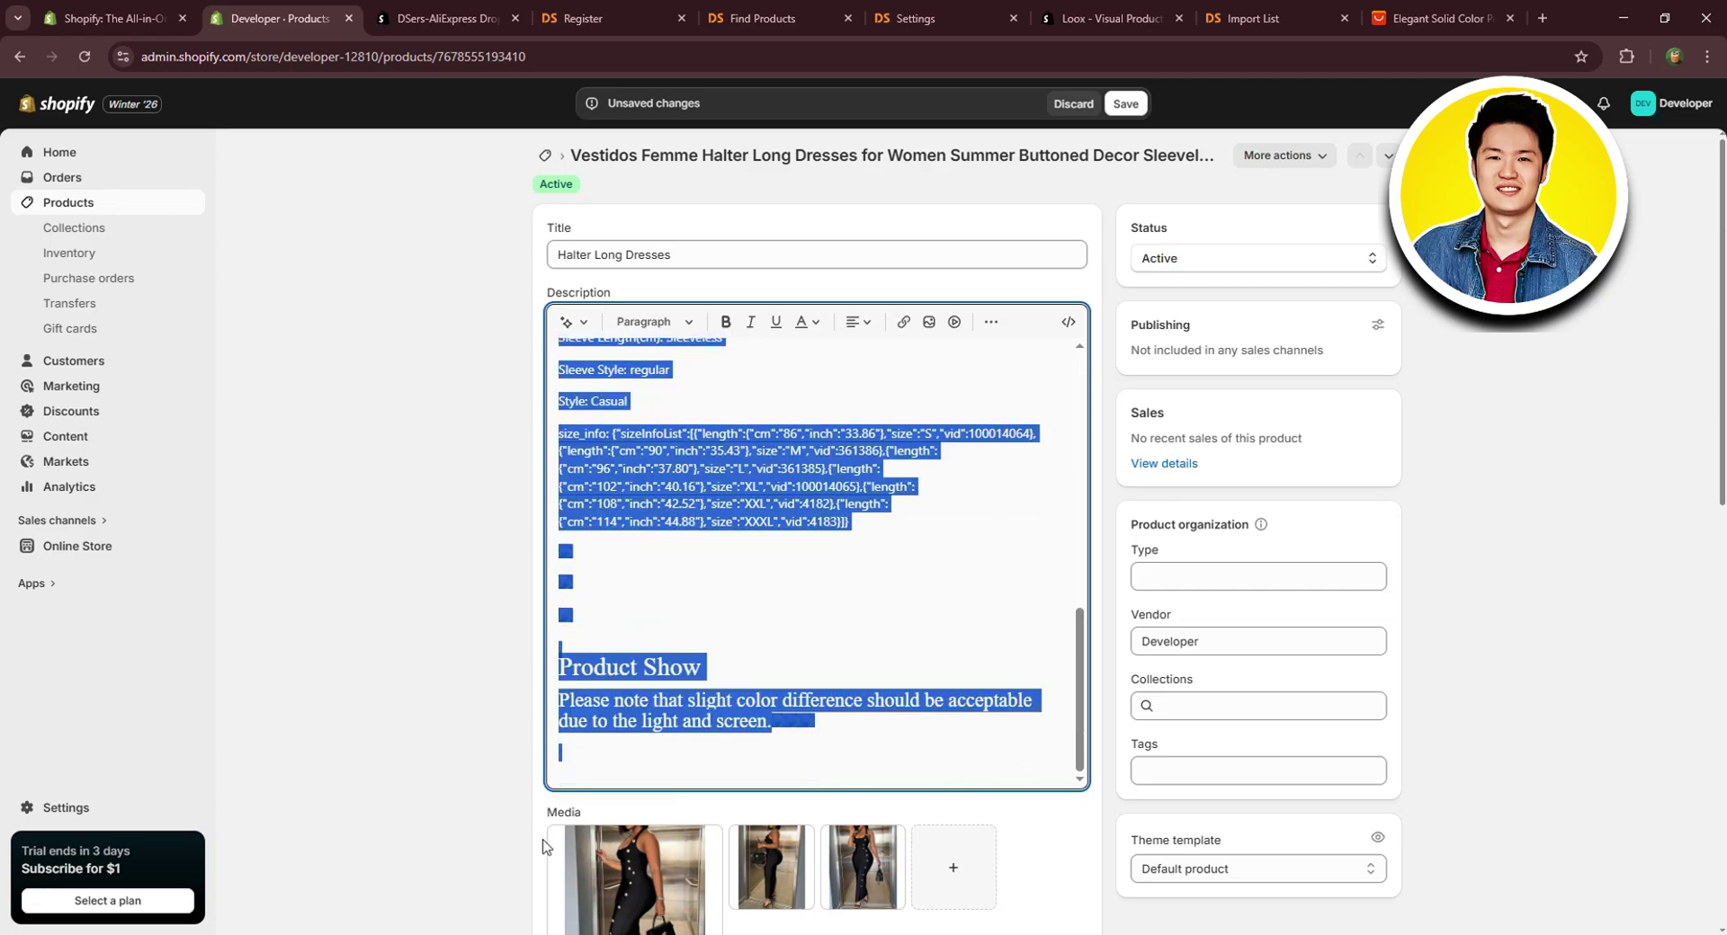
key(BackSpace)
drag(797, 374, 540, 376)
key(BackSpace)
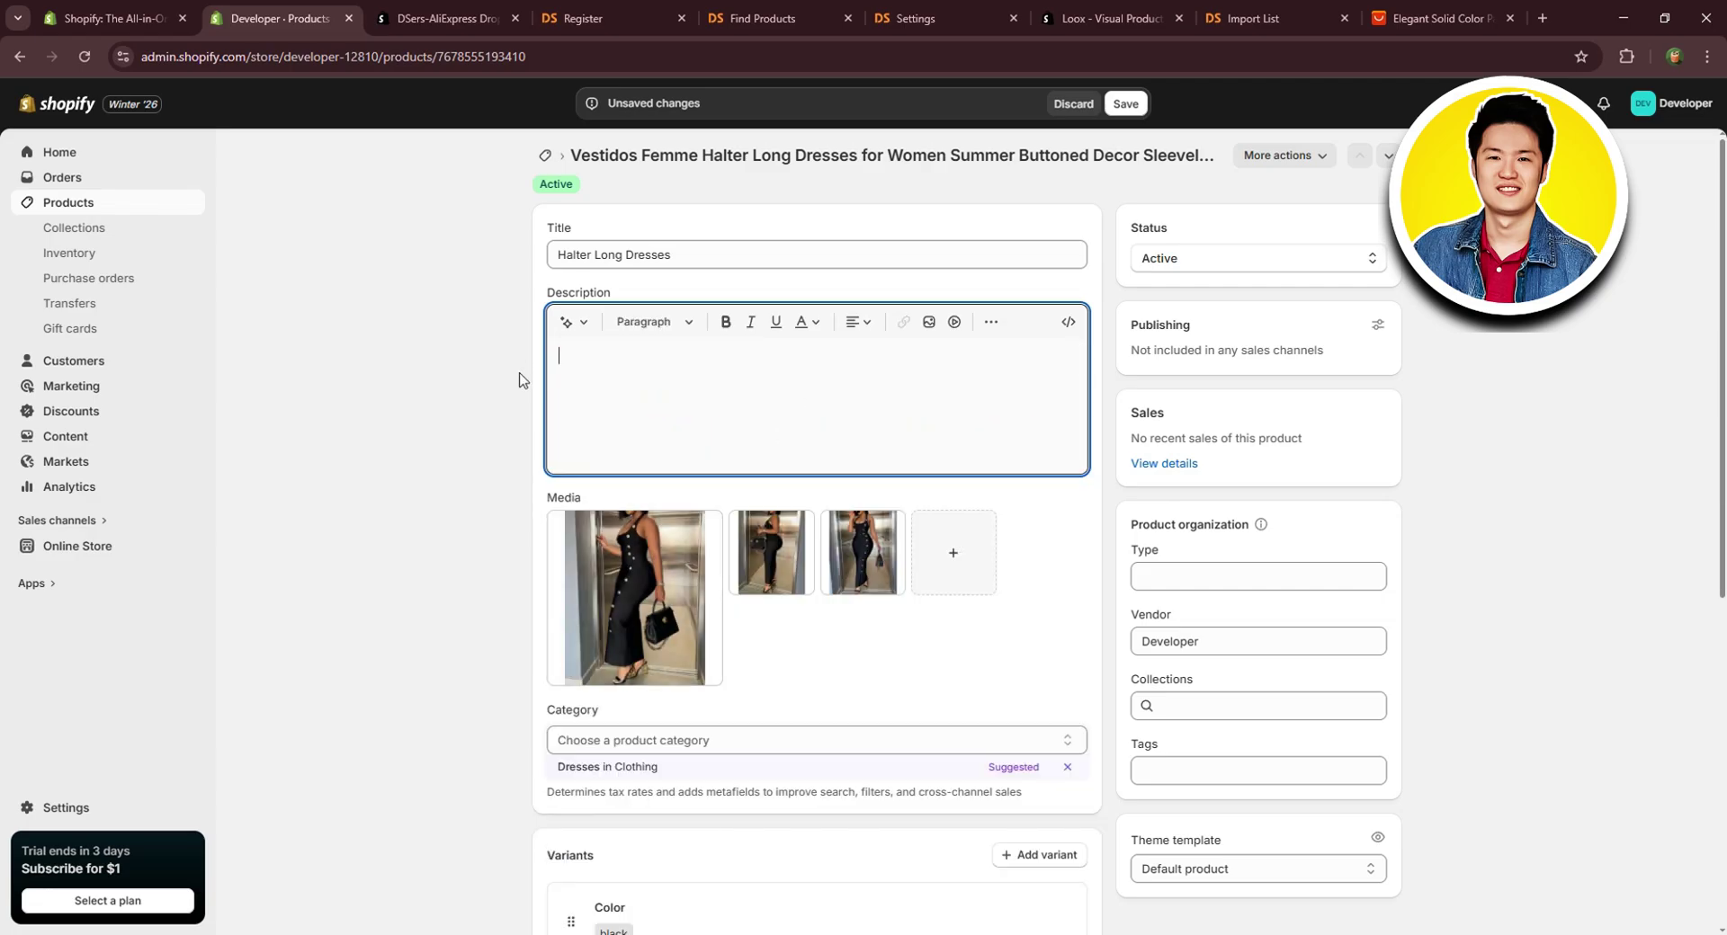
Generate a product description from the keywords "halter long dress" with the Expert tone and keep the generated text.
click(564, 325)
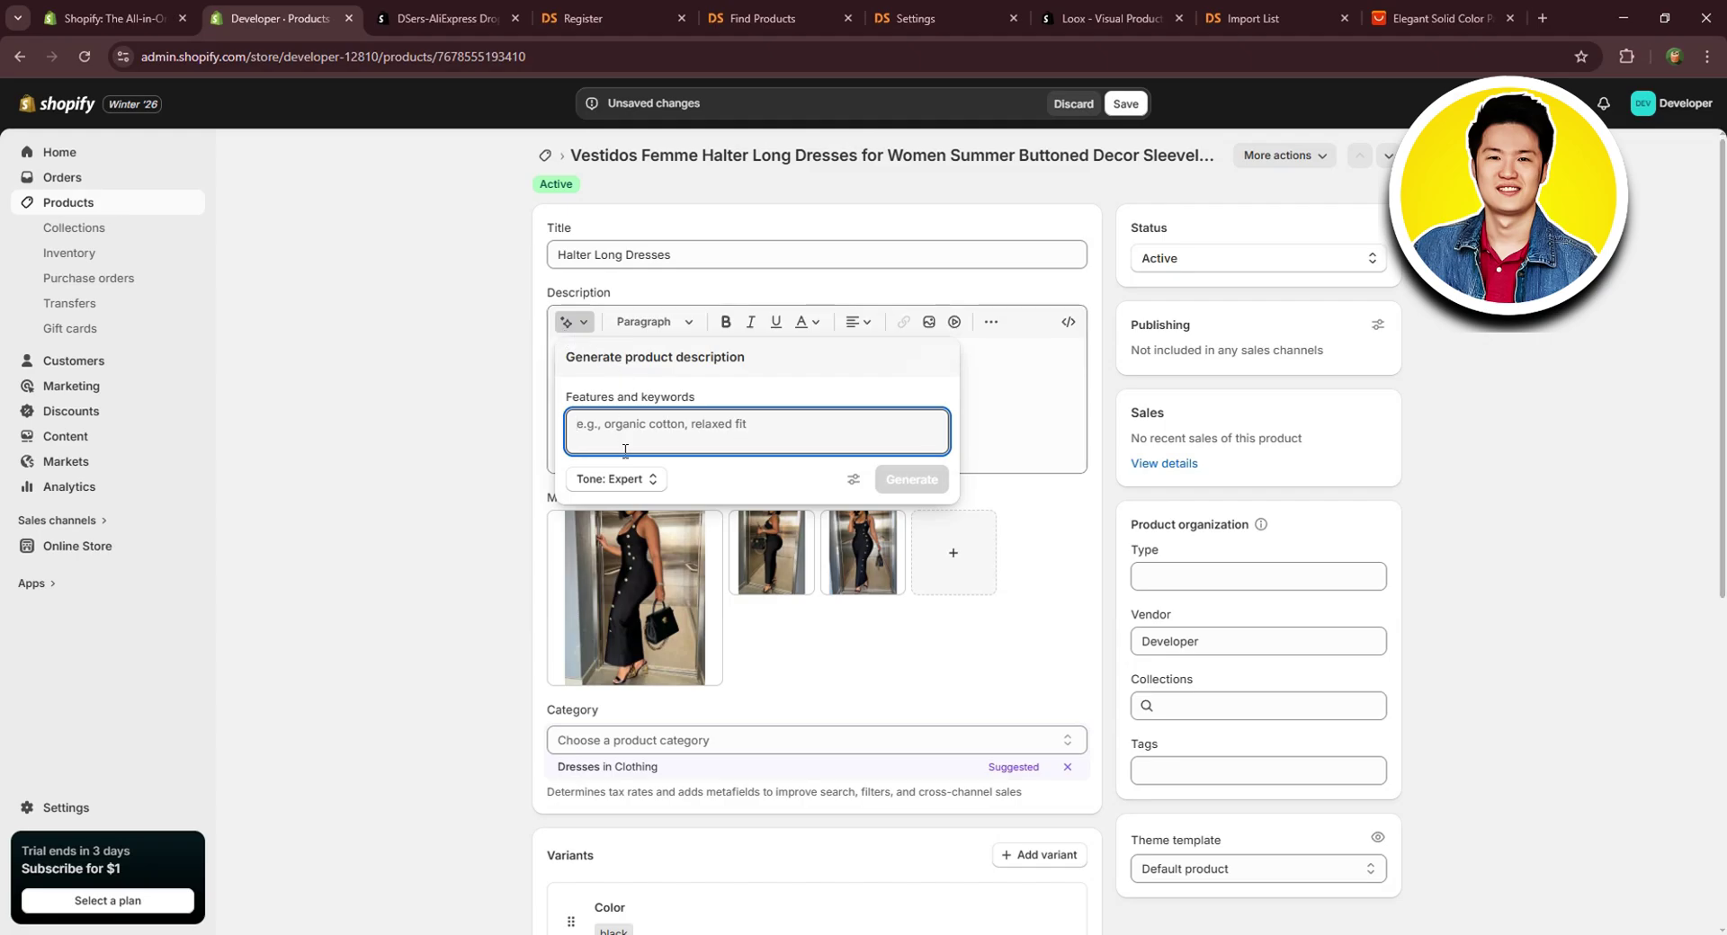
text(halter long dress)
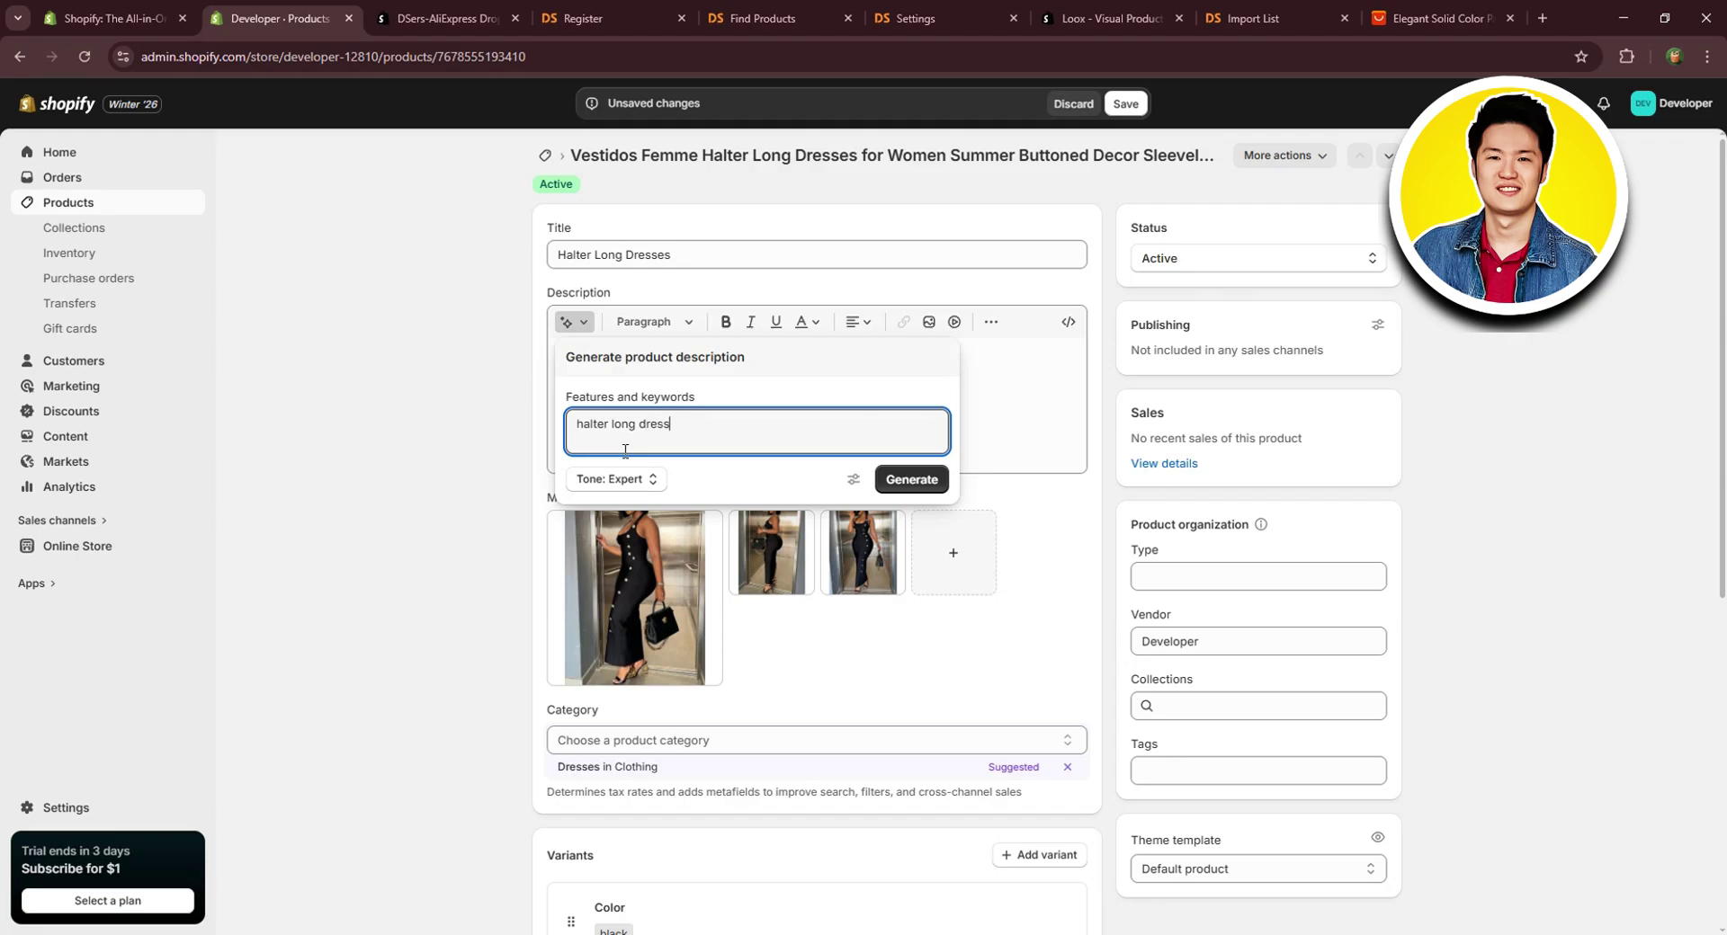
click(911, 479)
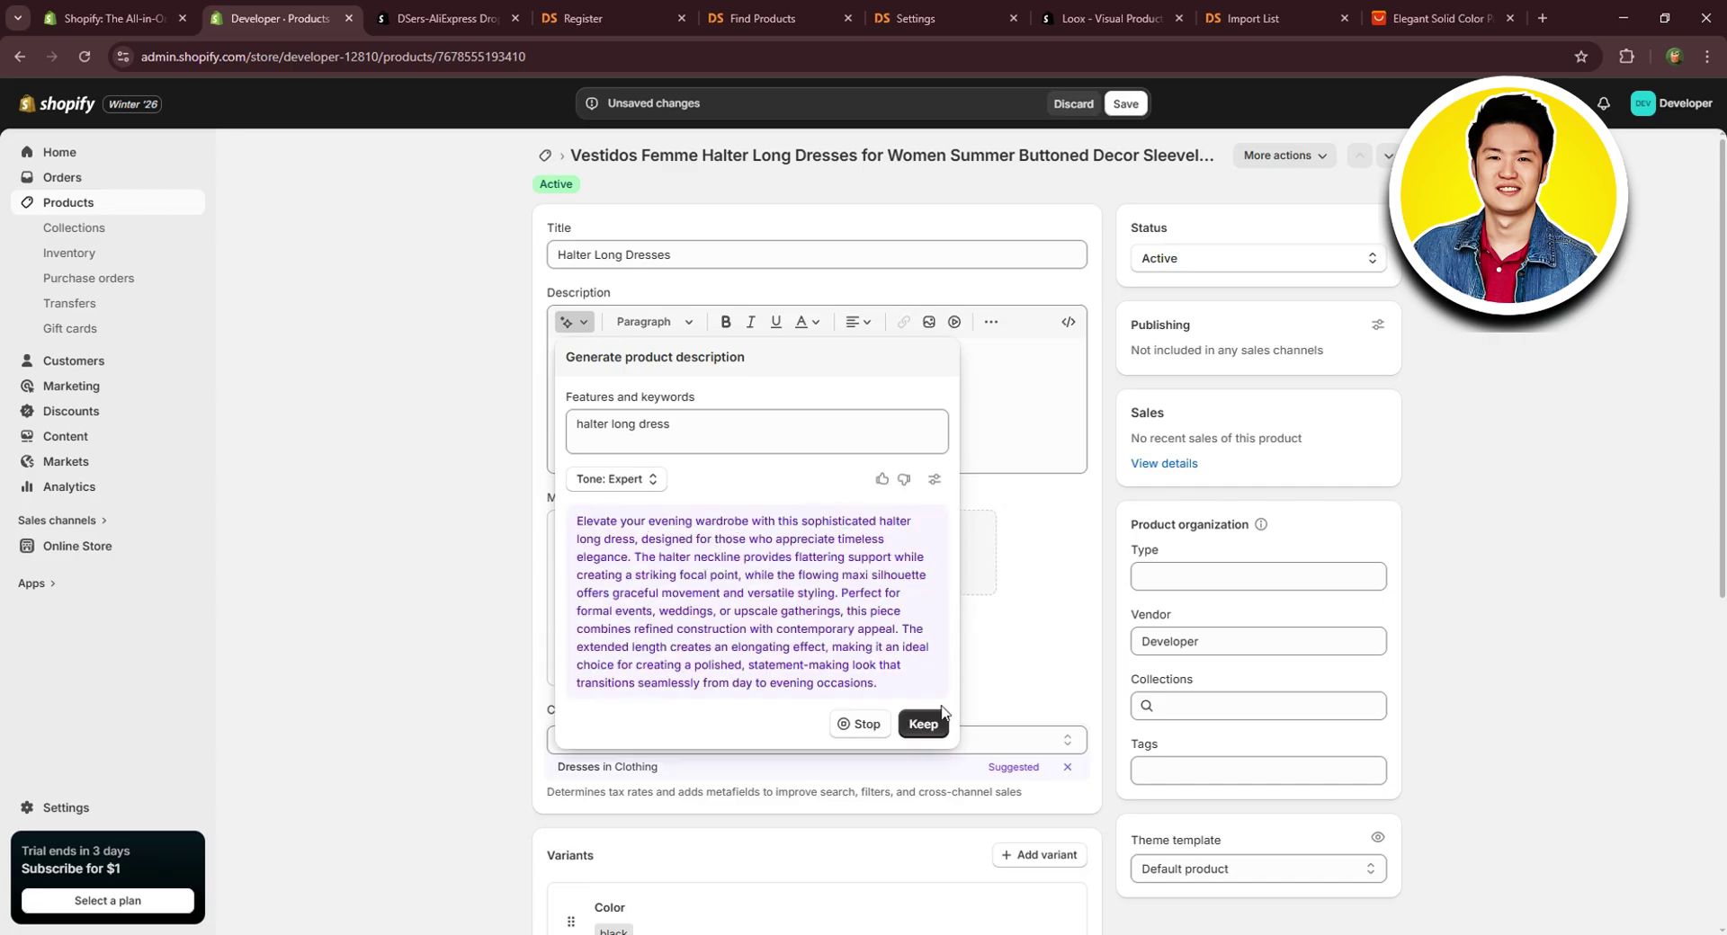
click(926, 724)
Set the product category to the suggested Dresses in Clothing.
scroll(828, 531, down, 2)
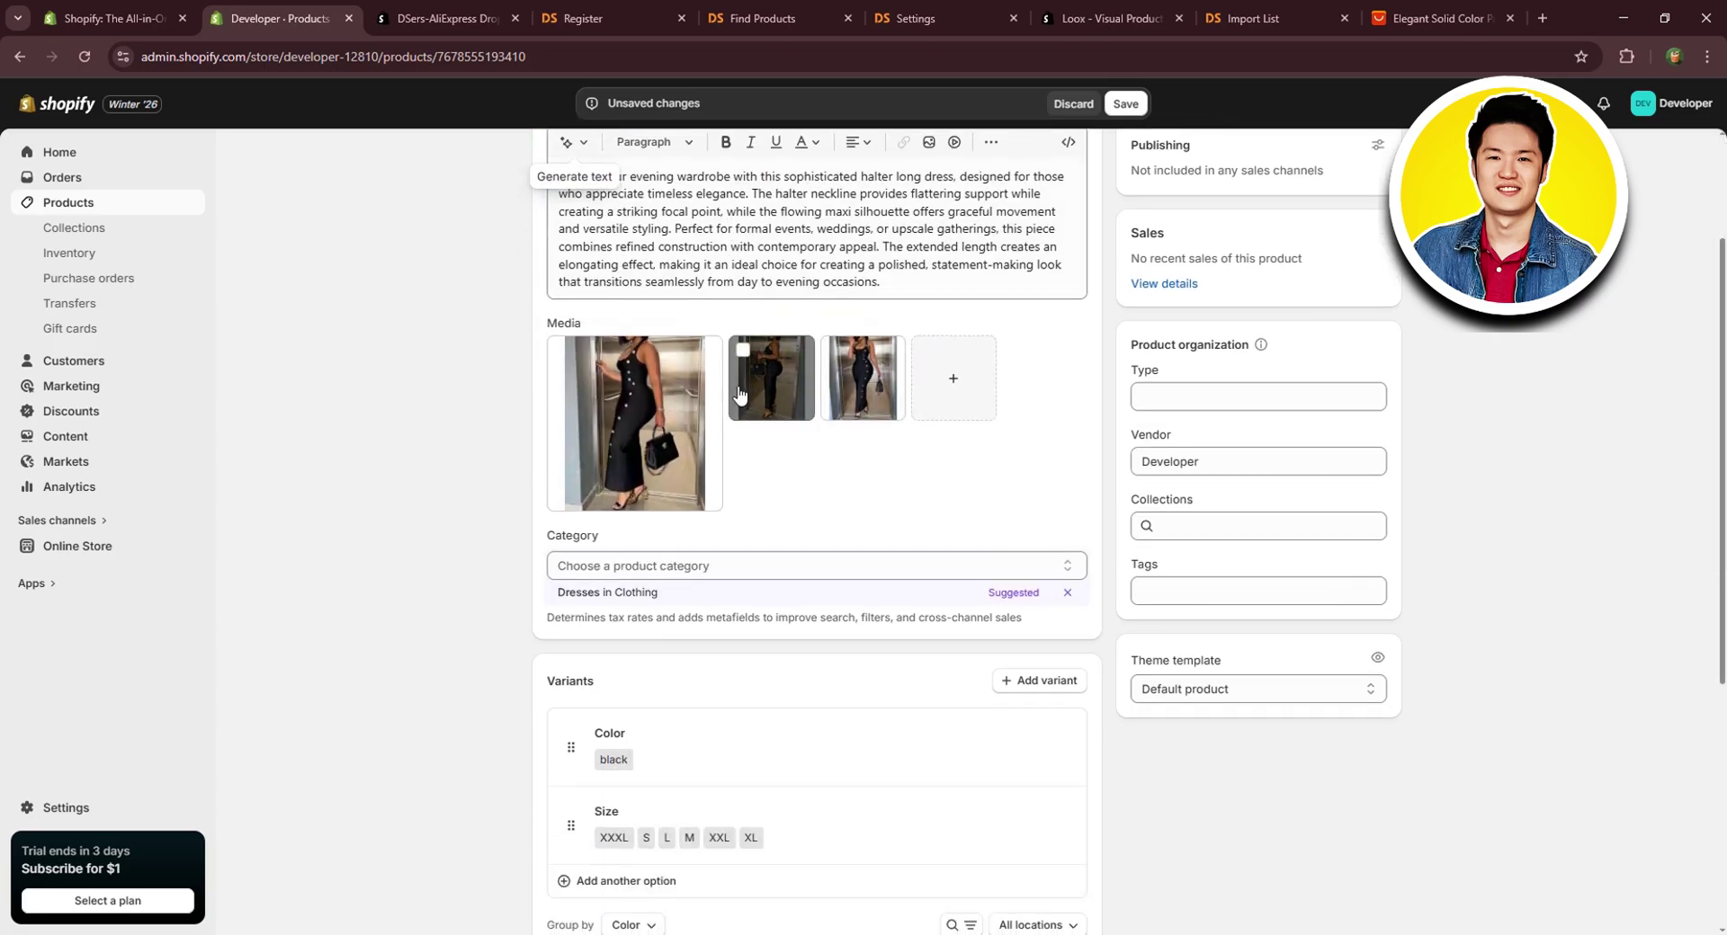
scroll(791, 466, up, 1)
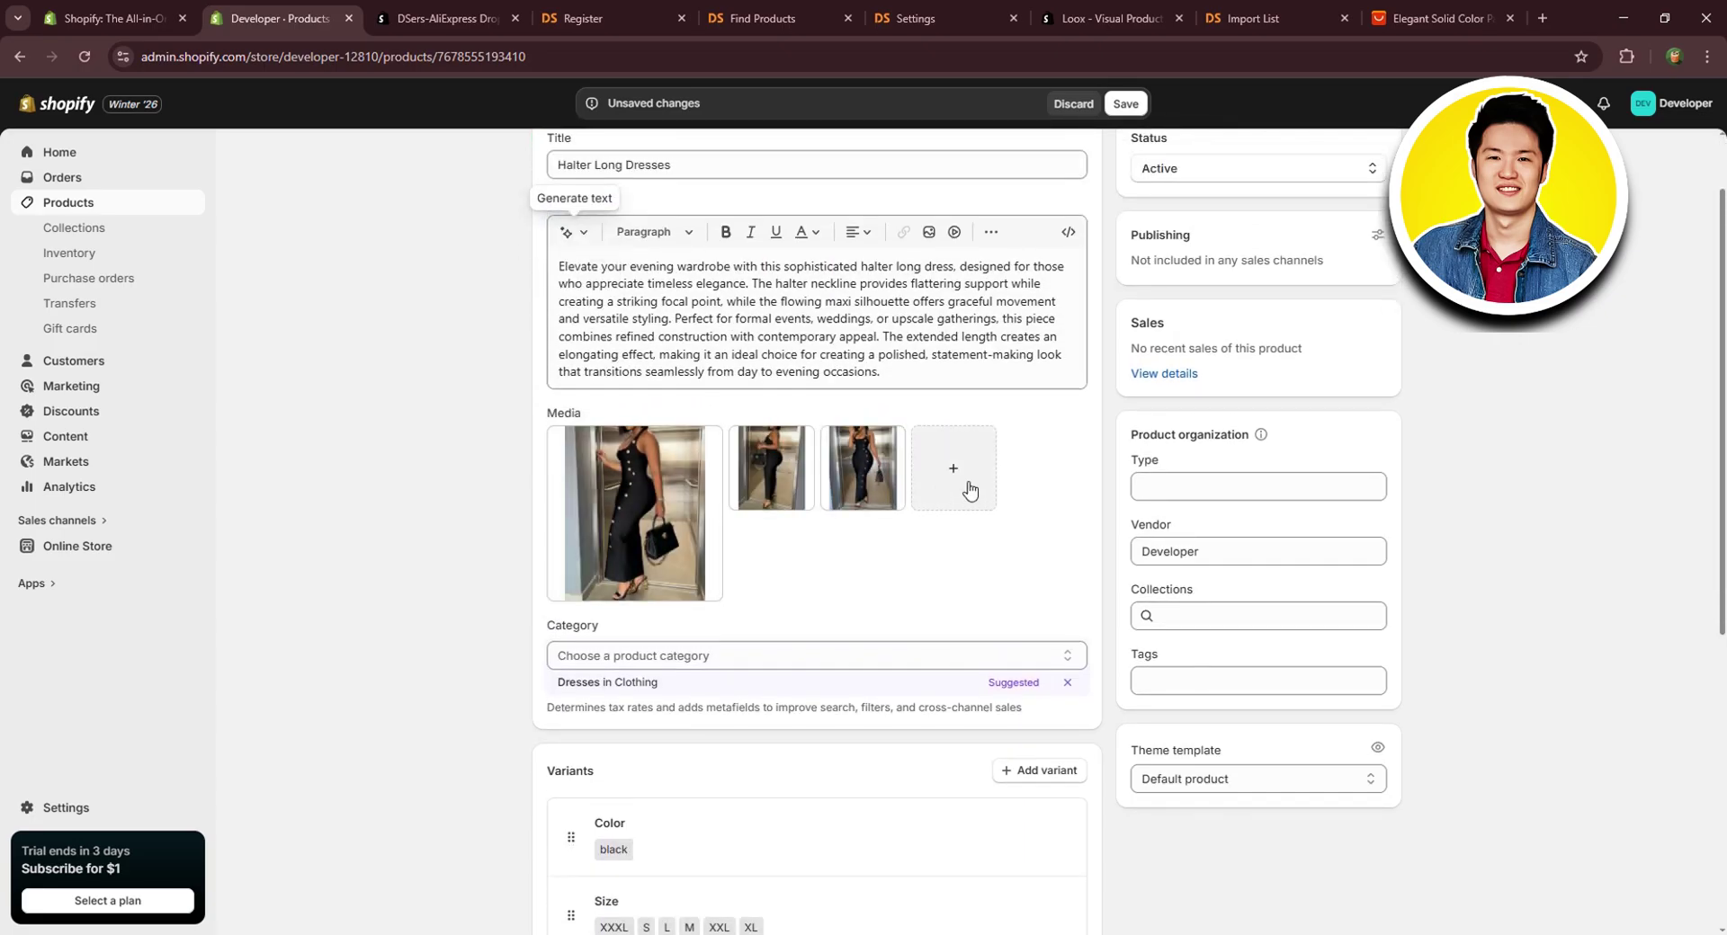
scroll(926, 512, down, 1)
click(873, 564)
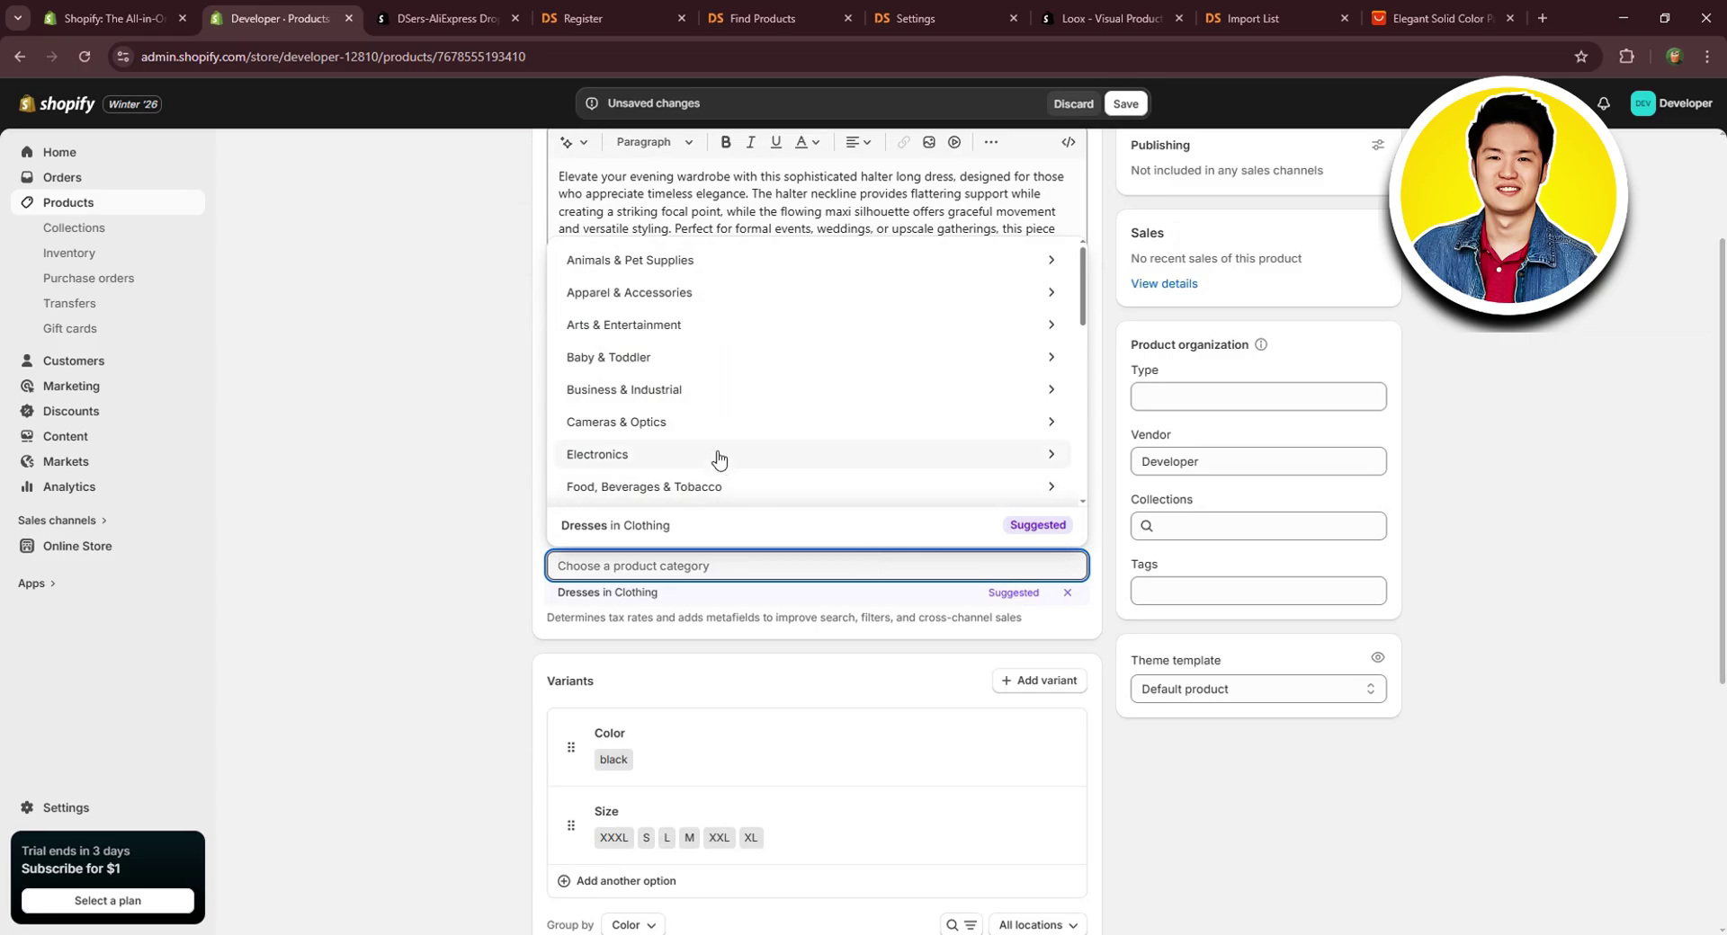
scroll(764, 310, down, 3)
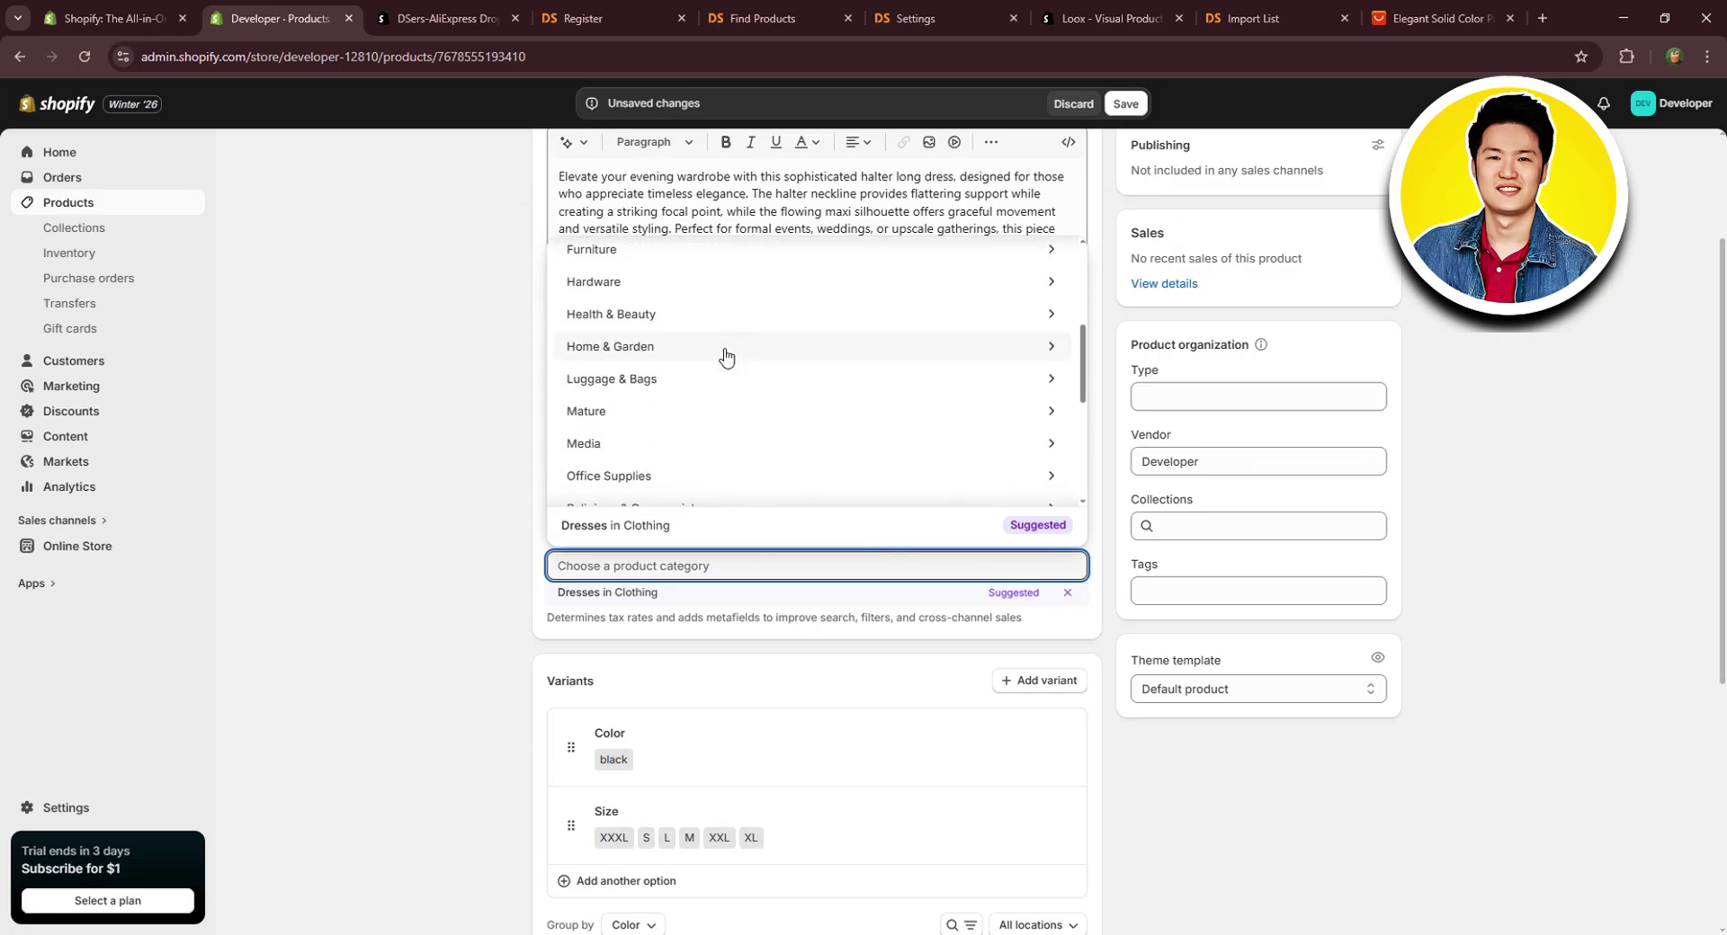
scroll(726, 357, down, 4)
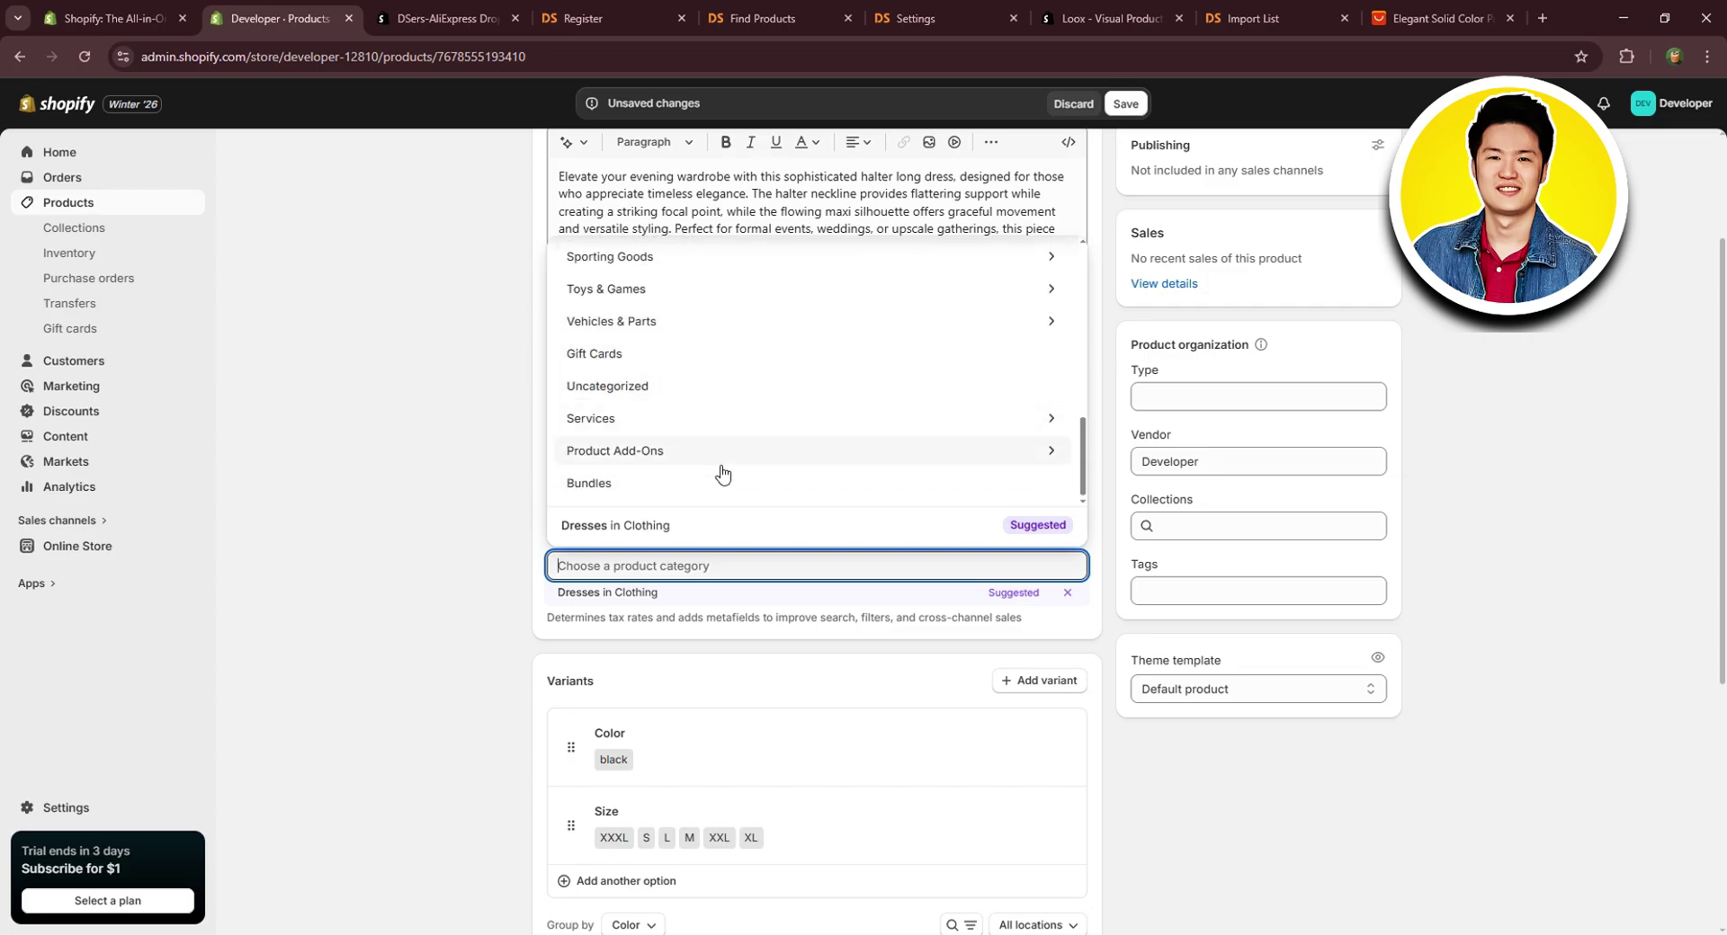
click(688, 526)
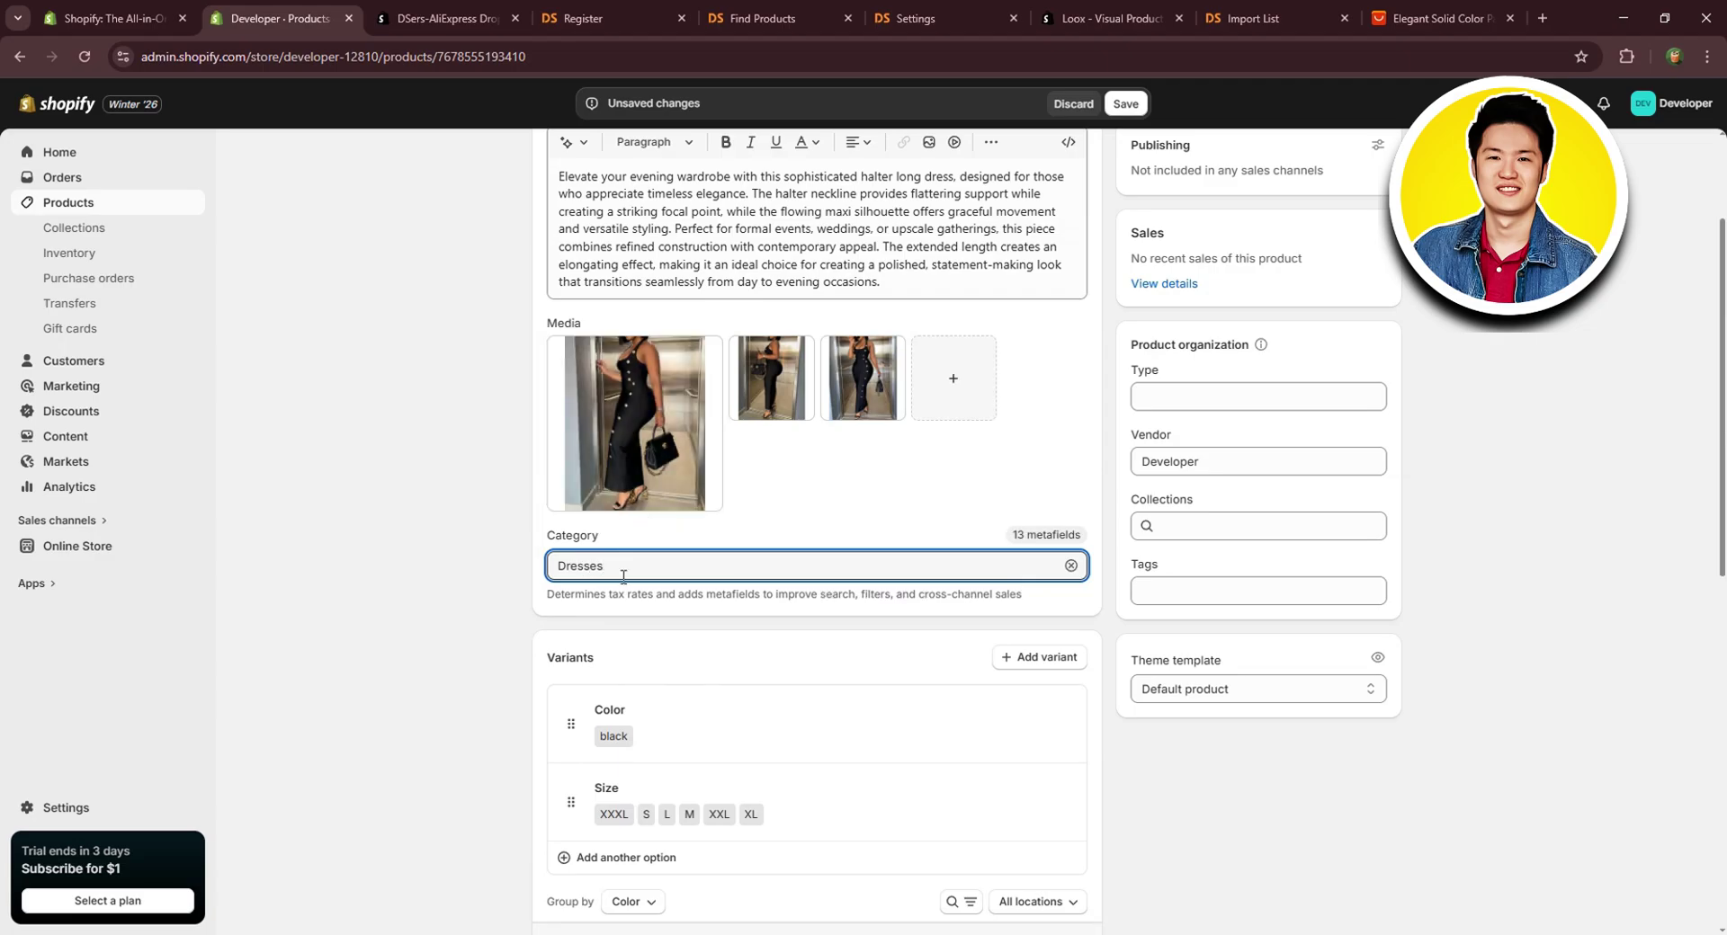
Delete the XXL, XL and XXXL values from the Size option and finish editing the option.
scroll(683, 551, down, 2)
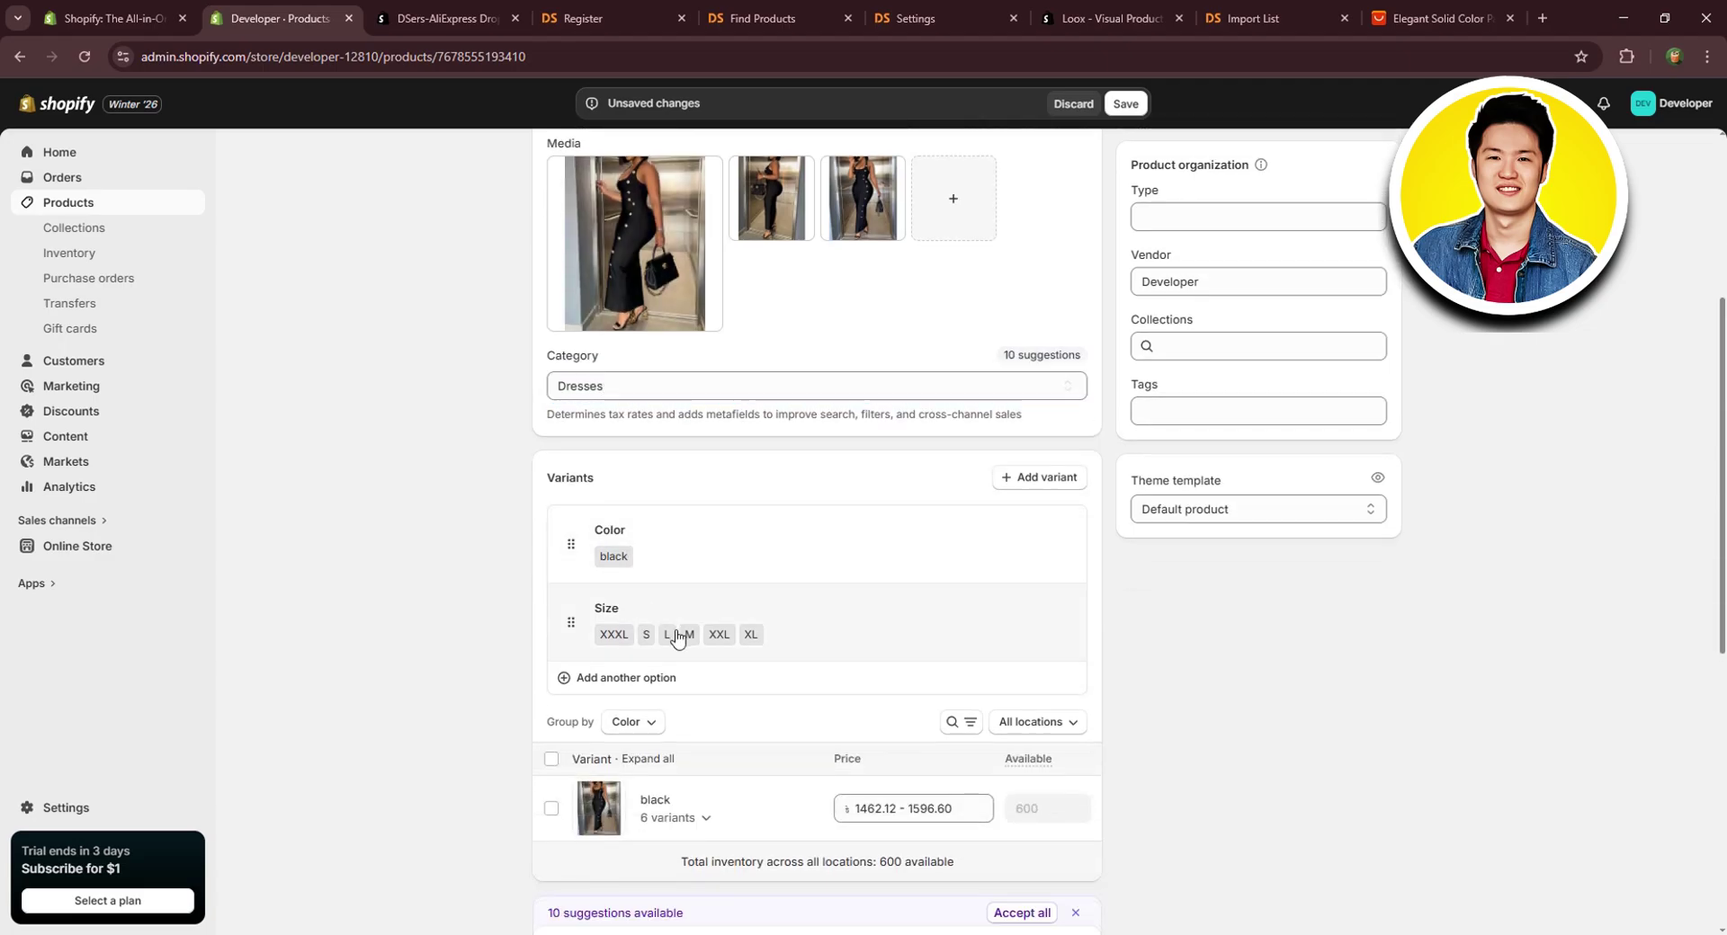
click(674, 634)
scroll(686, 624, down, 2)
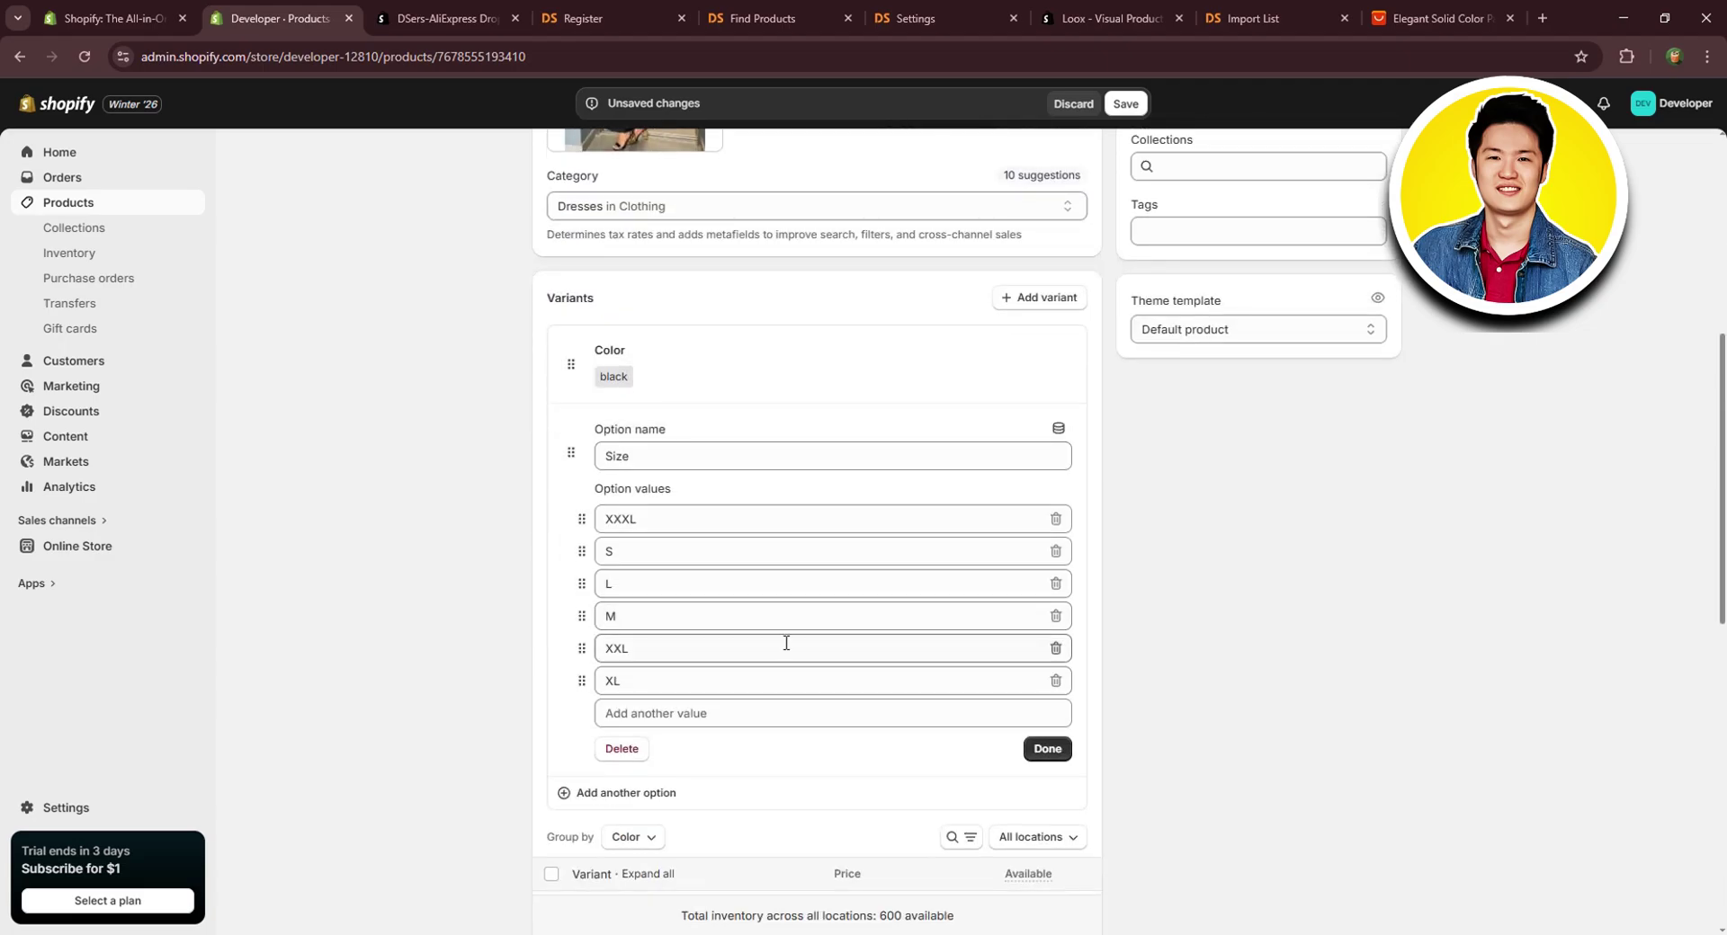
click(1056, 649)
click(1056, 649)
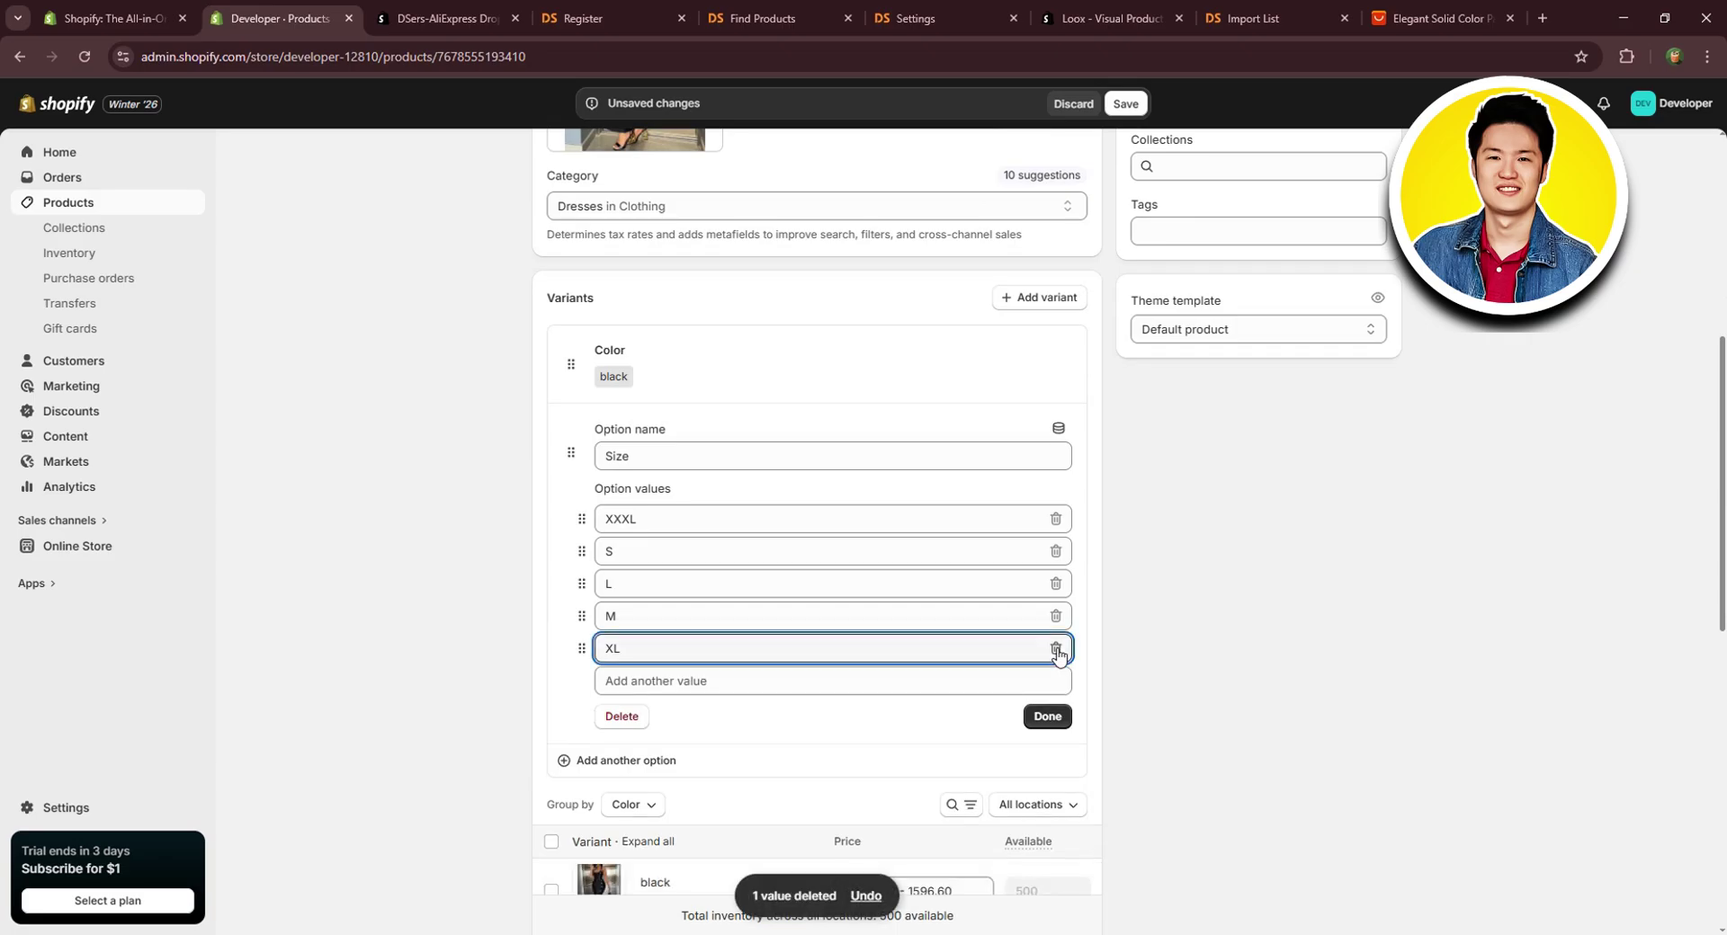
click(1056, 519)
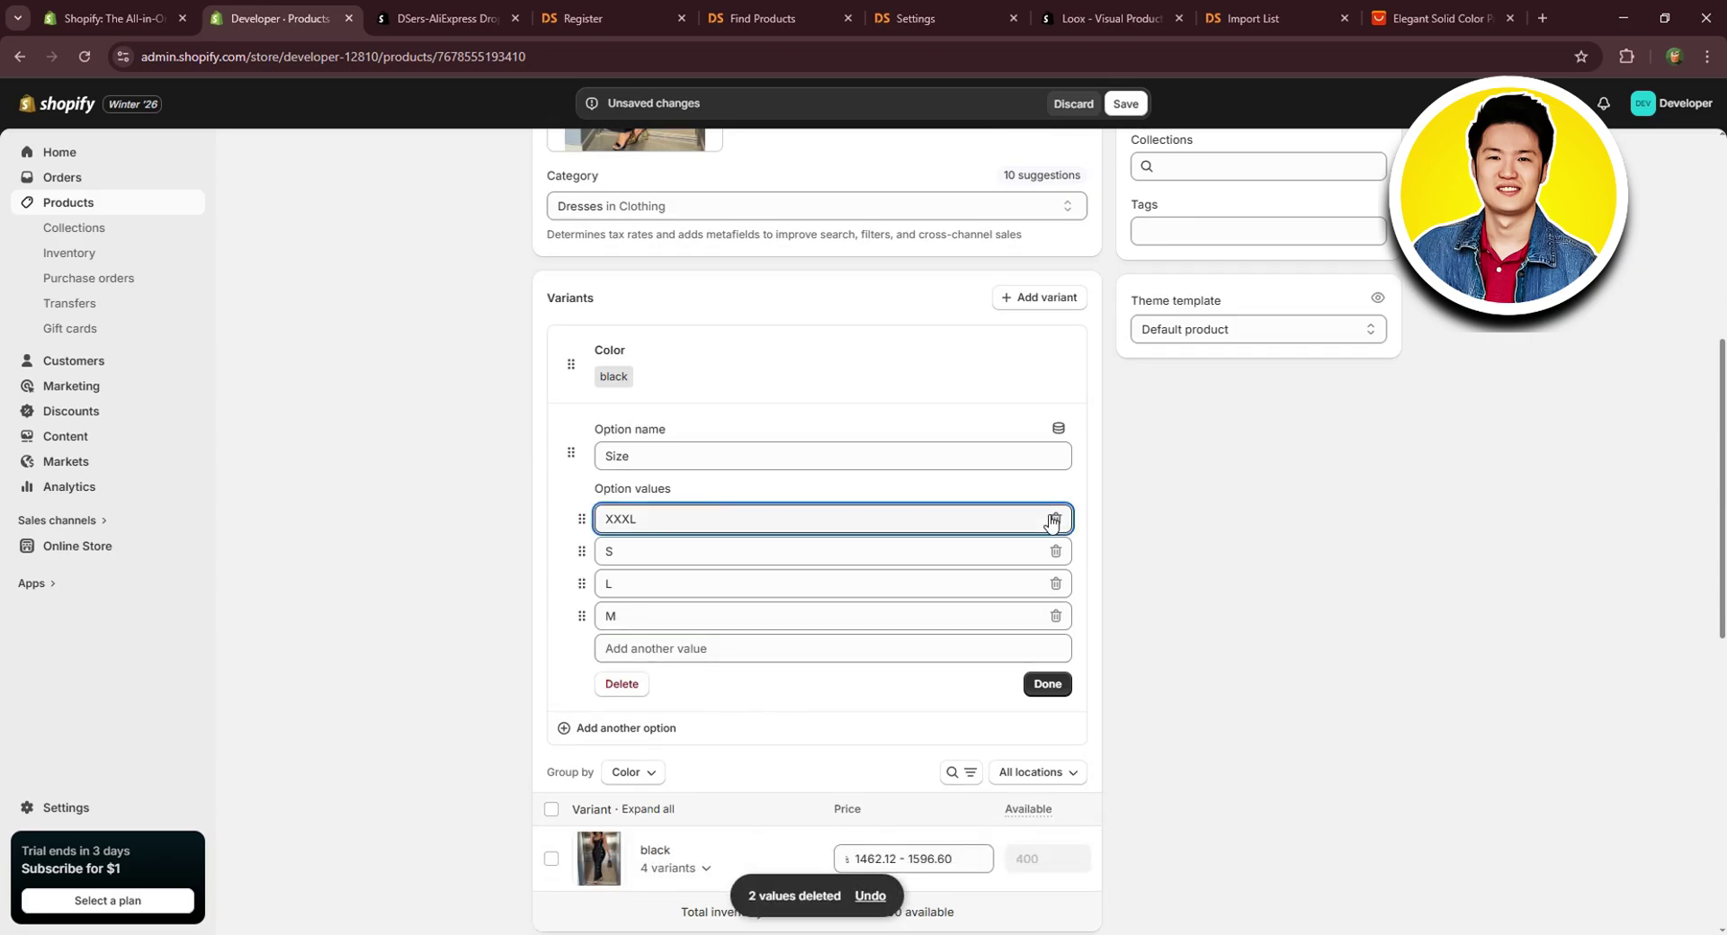
click(1064, 663)
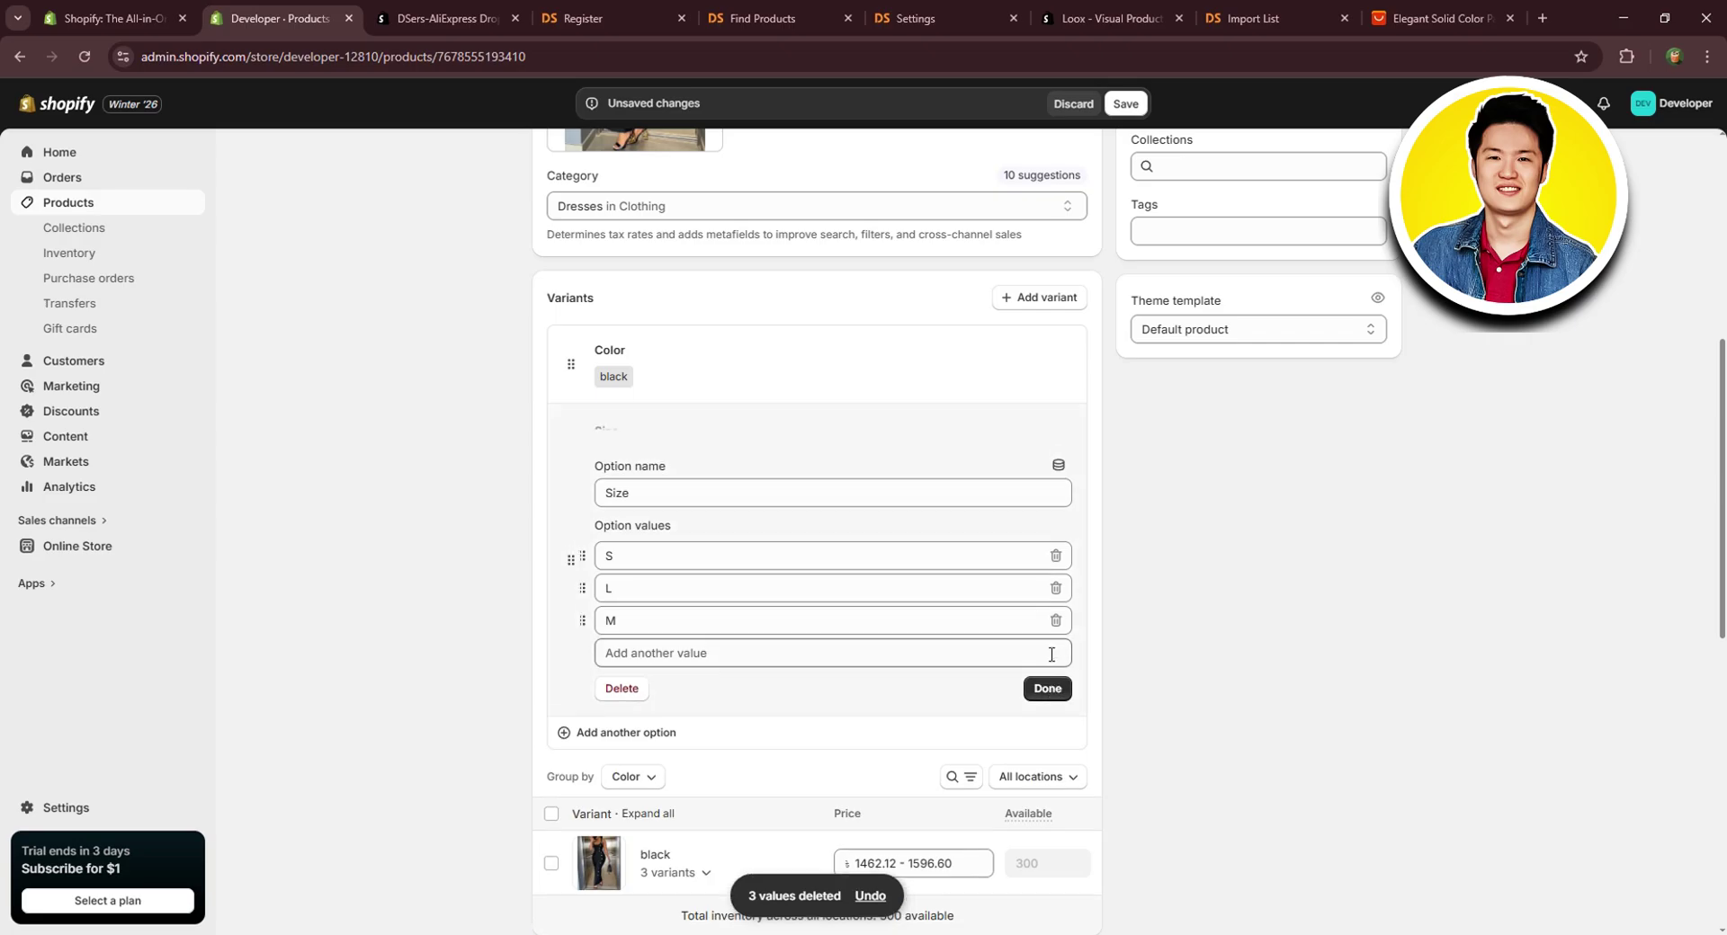
Save the product and confirm the deletion of the removed size variants.
scroll(990, 594, down, 1)
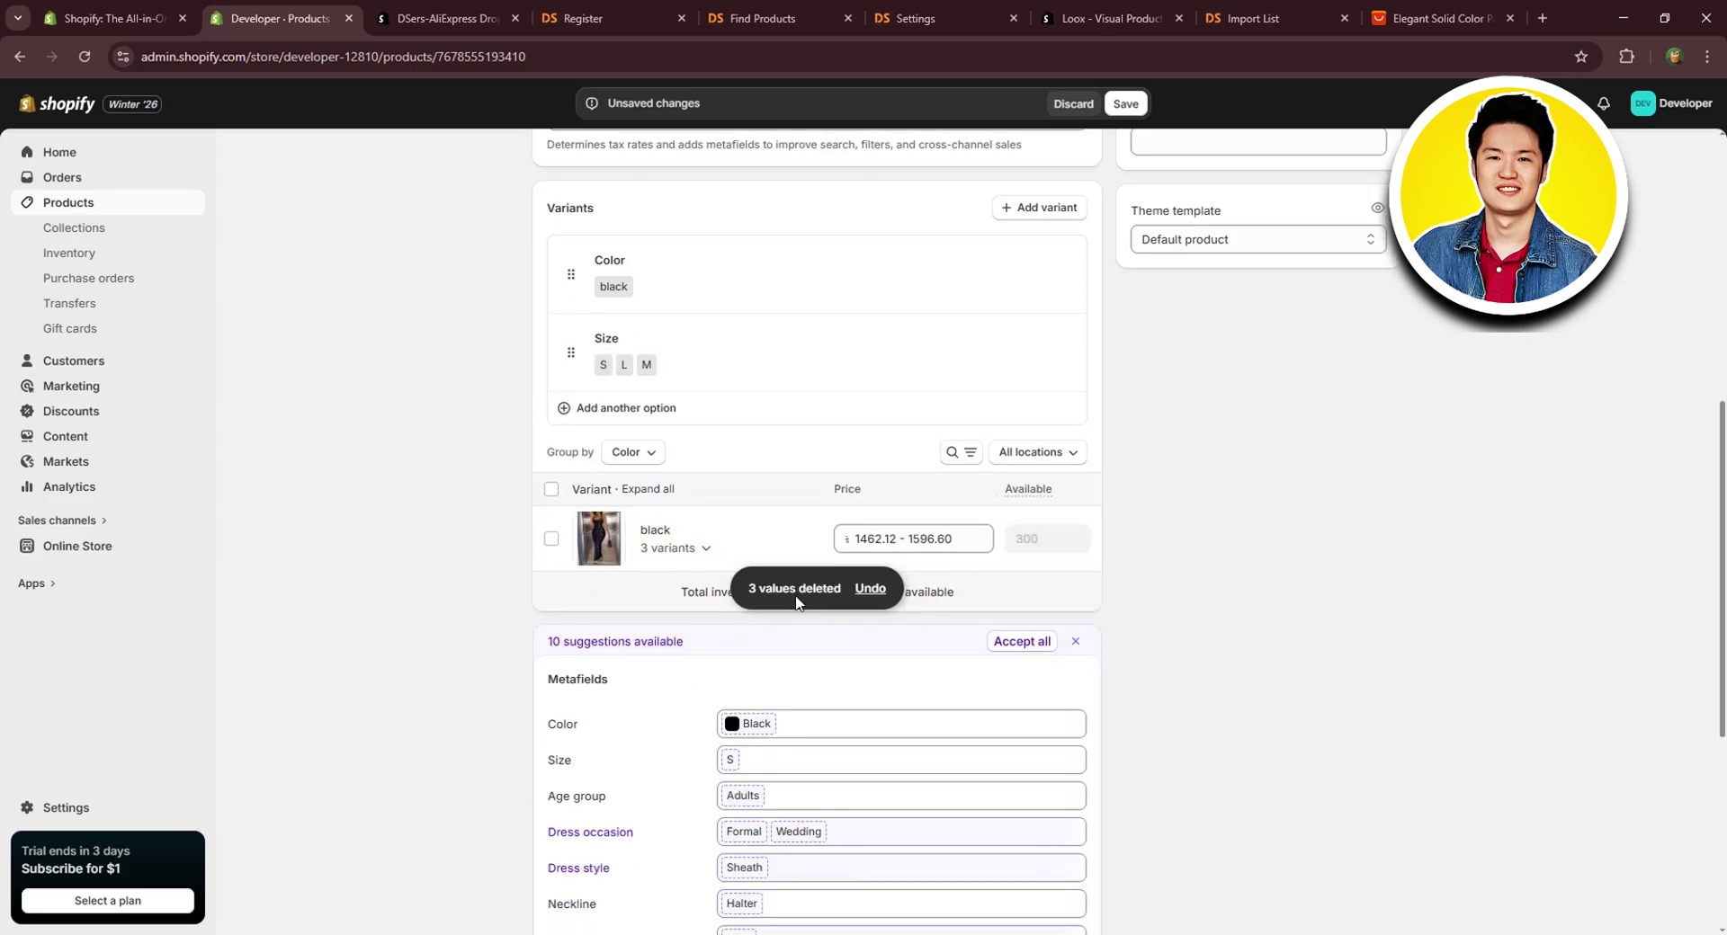
click(705, 550)
click(705, 549)
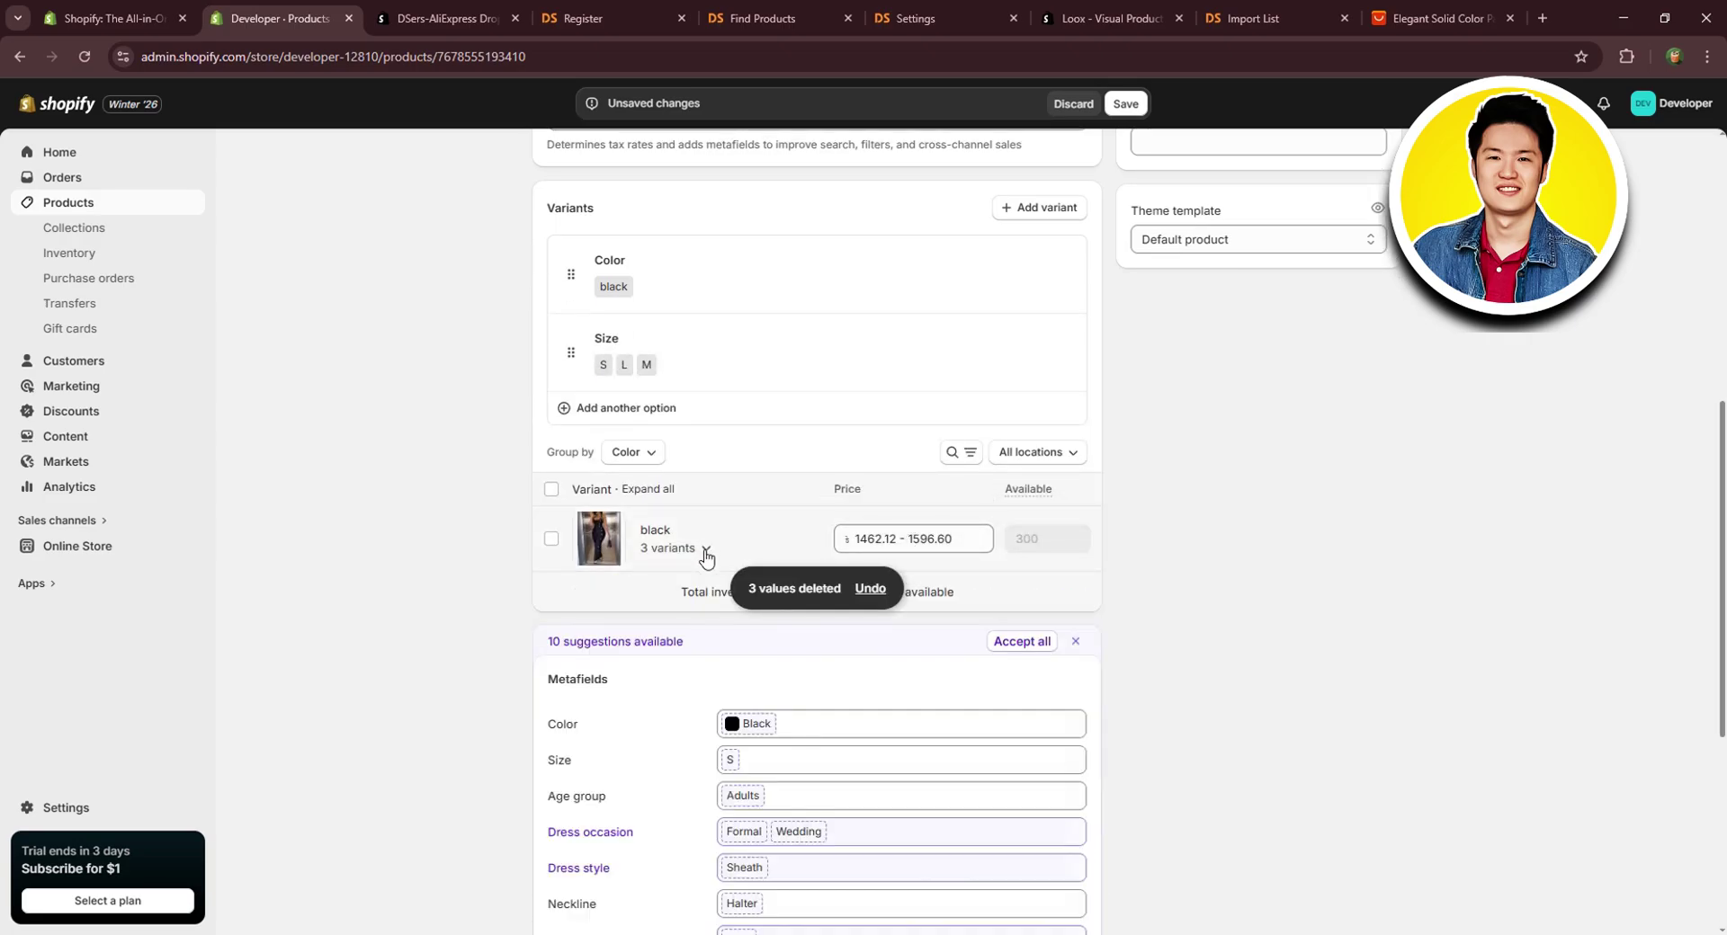
scroll(767, 551, down, 2)
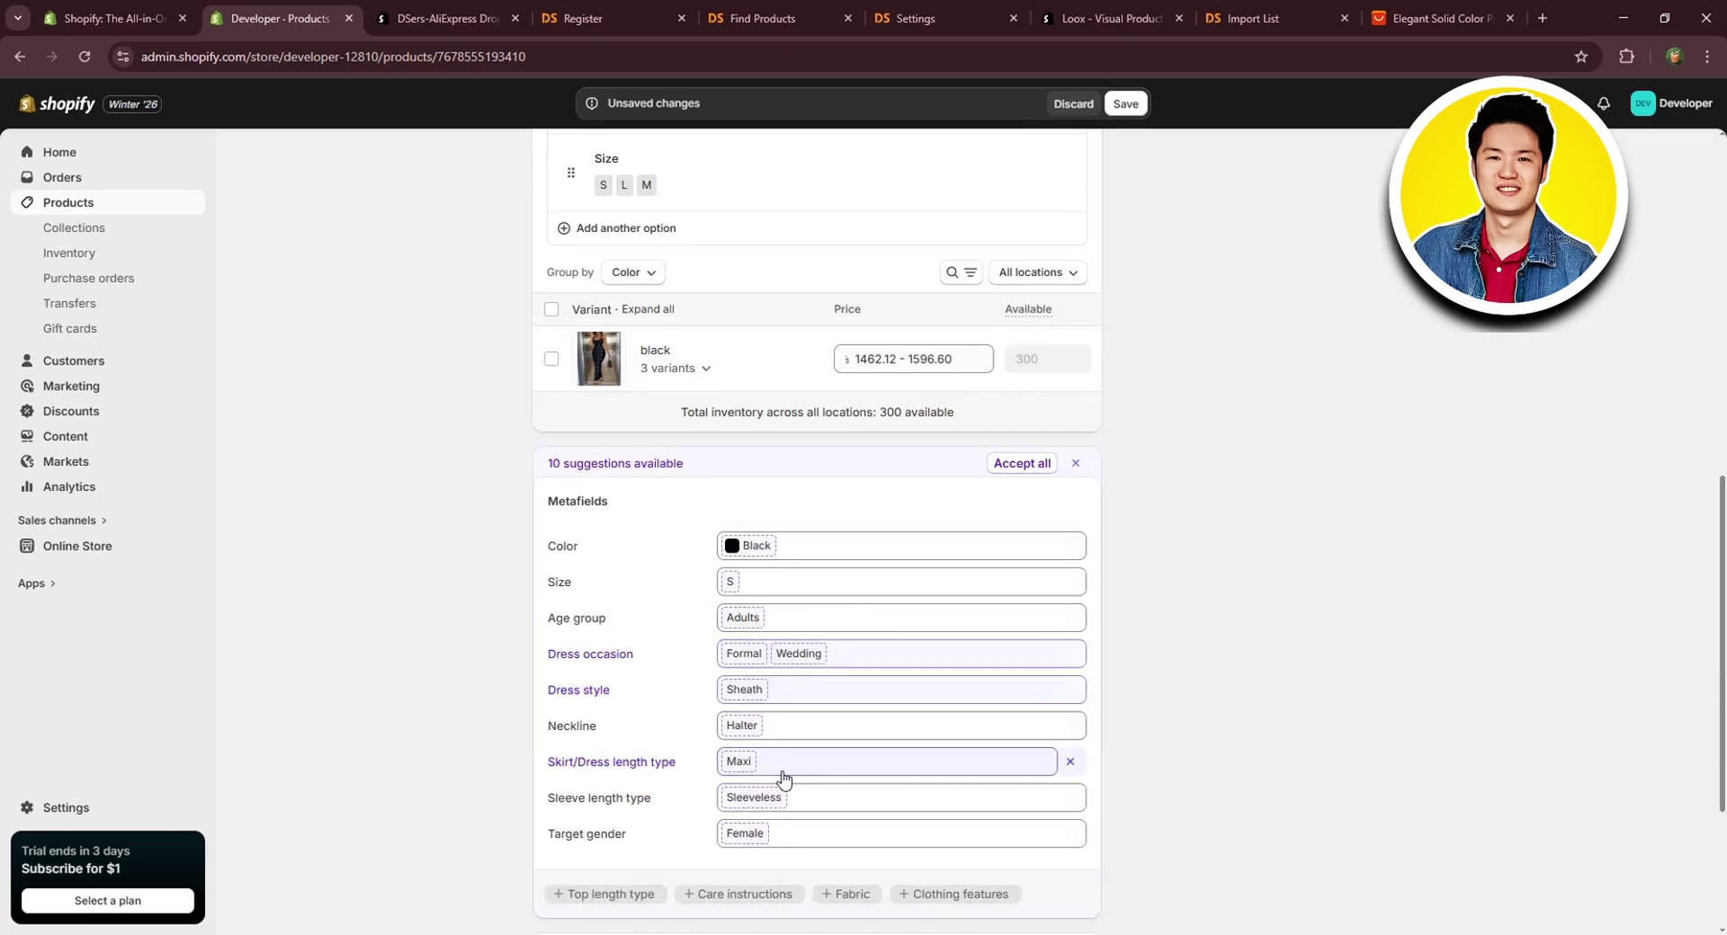
scroll(783, 779, down, 3)
scroll(793, 726, down, 1)
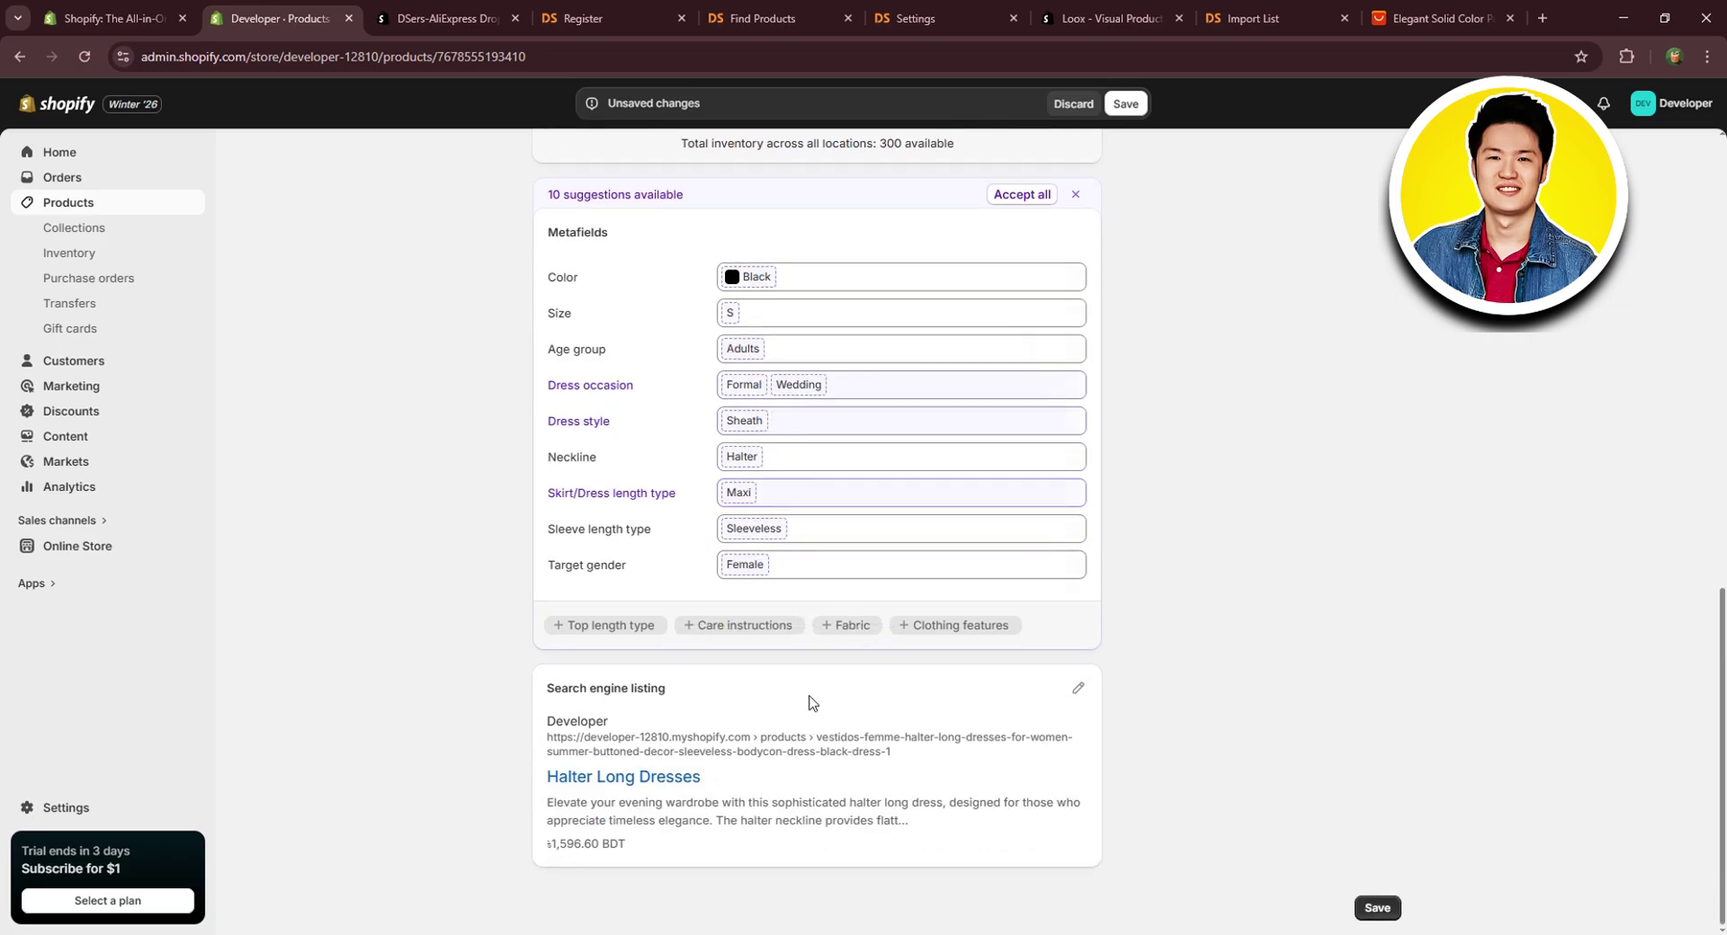
click(1373, 914)
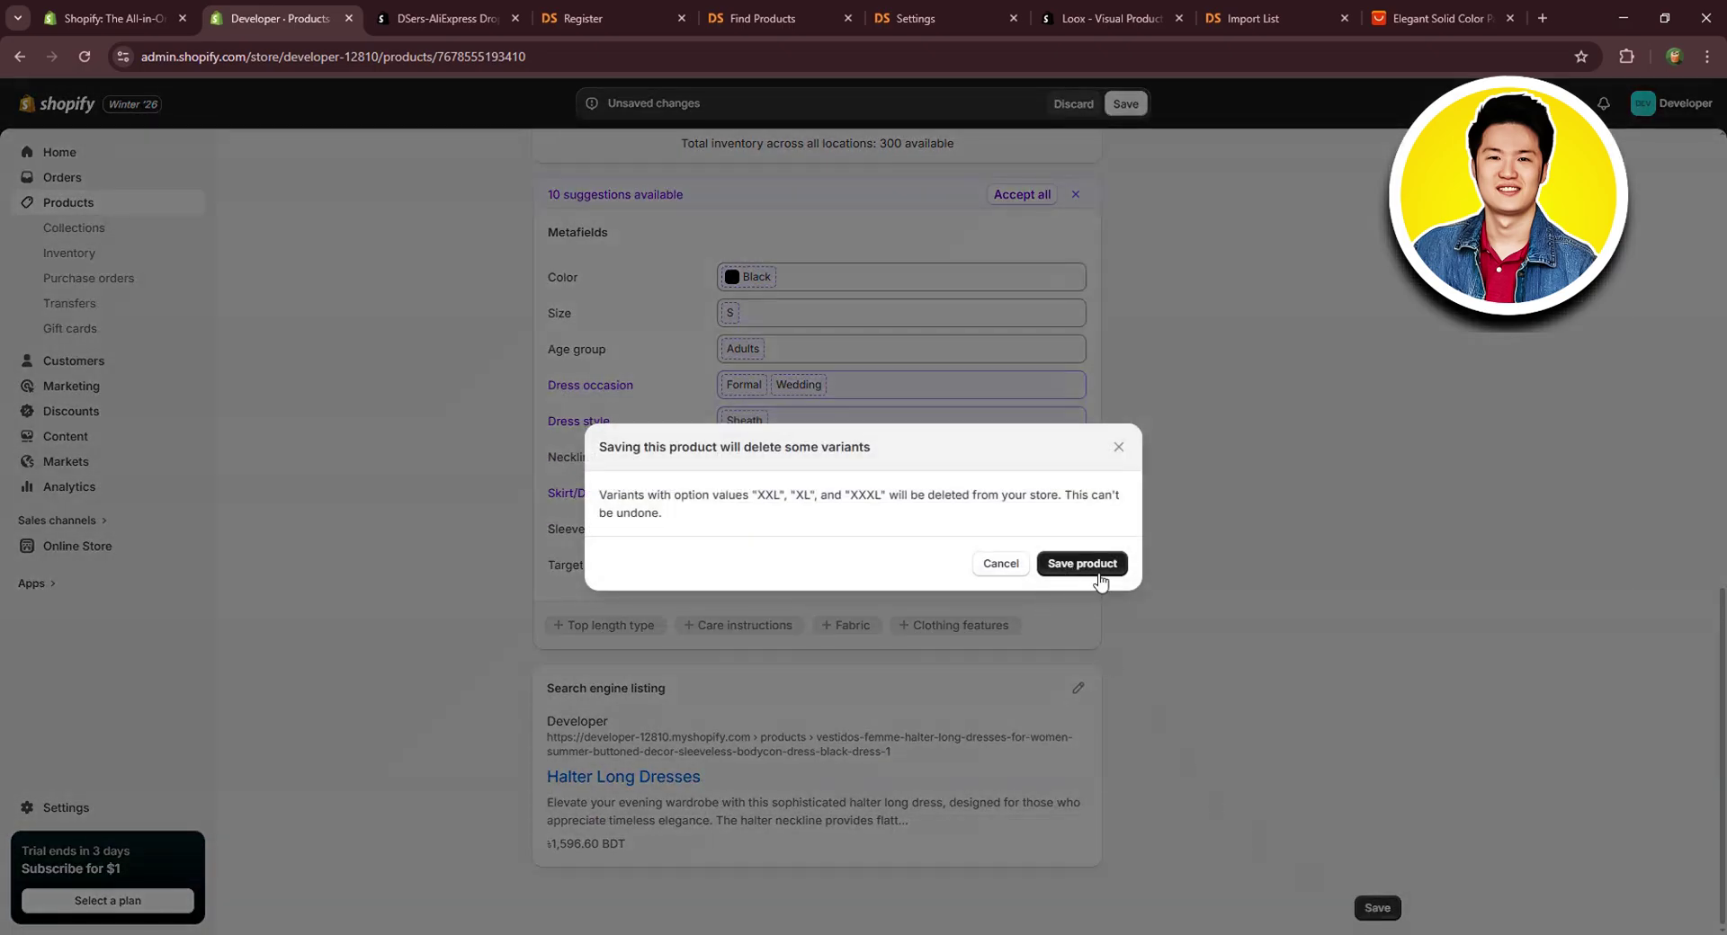
click(1083, 571)
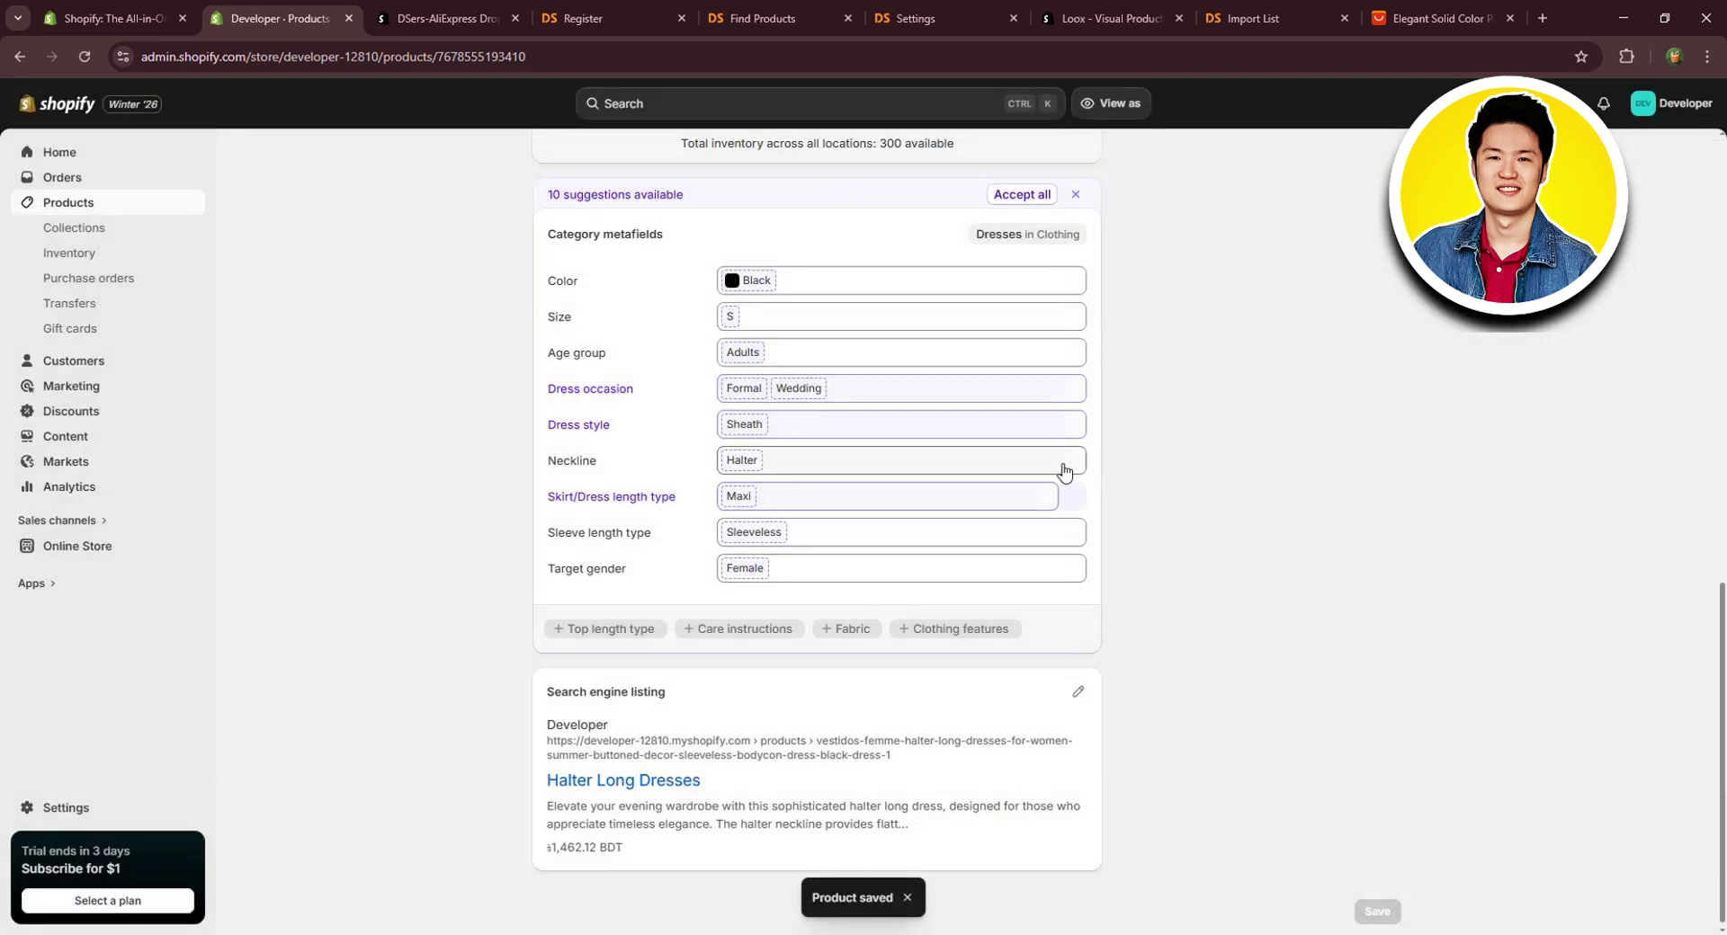
Preview the saved dress on its storefront product page and try the quantity selector by raising it to 4.
scroll(981, 454, up, 15)
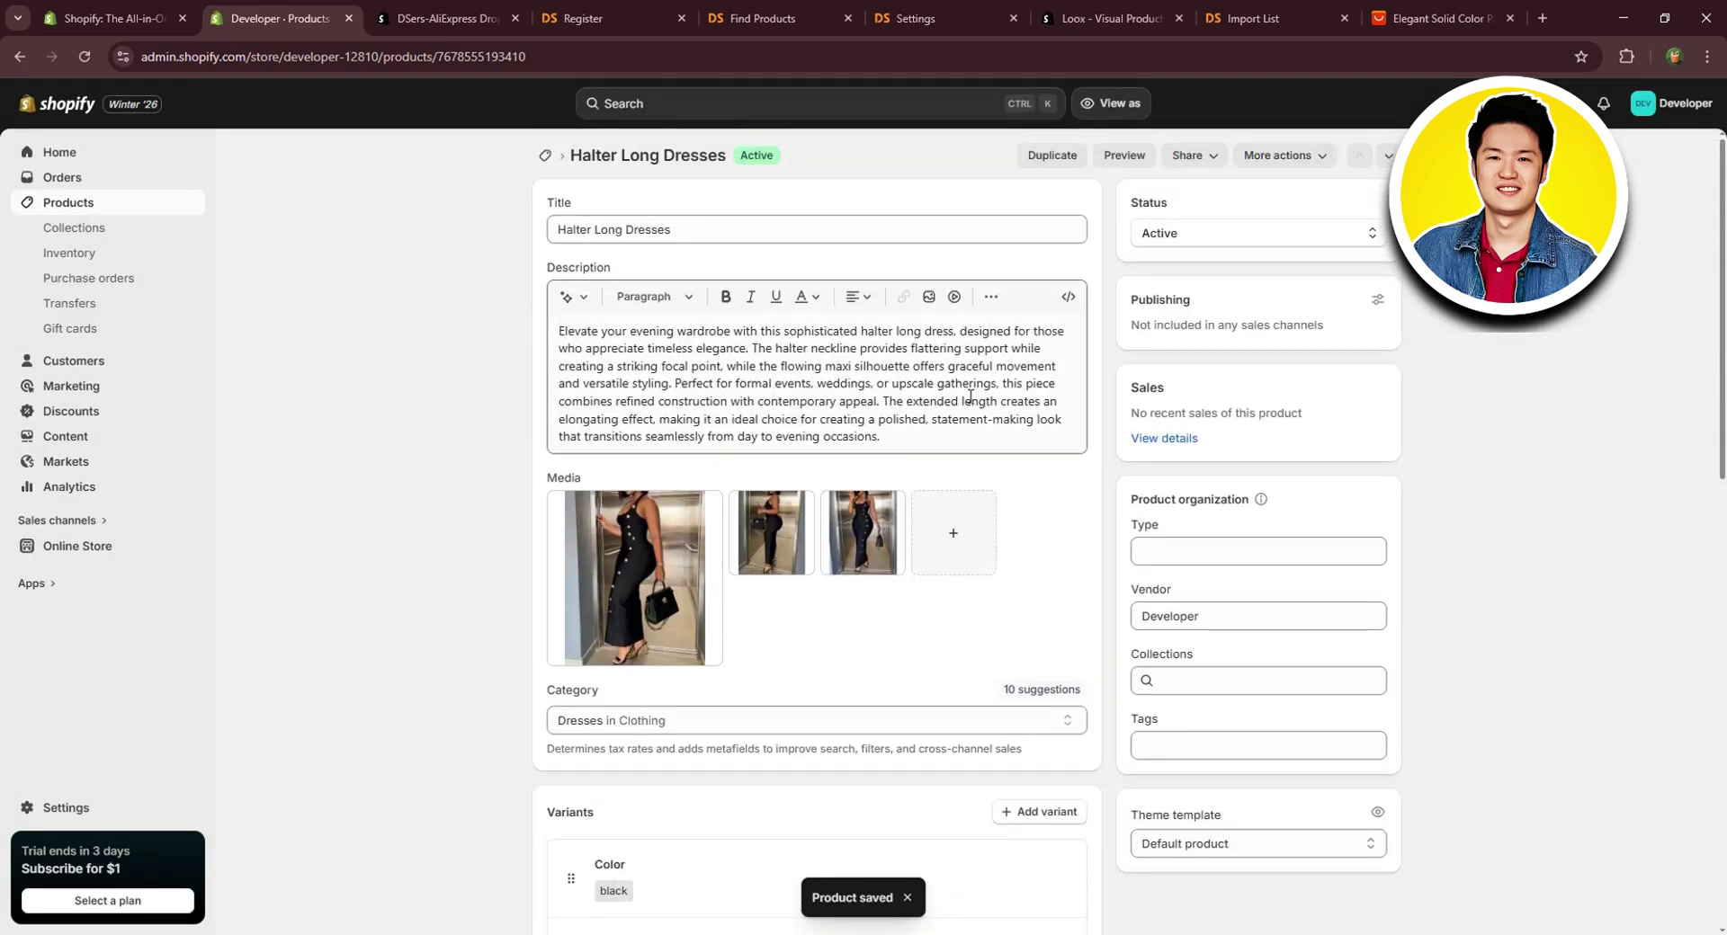
click(1116, 157)
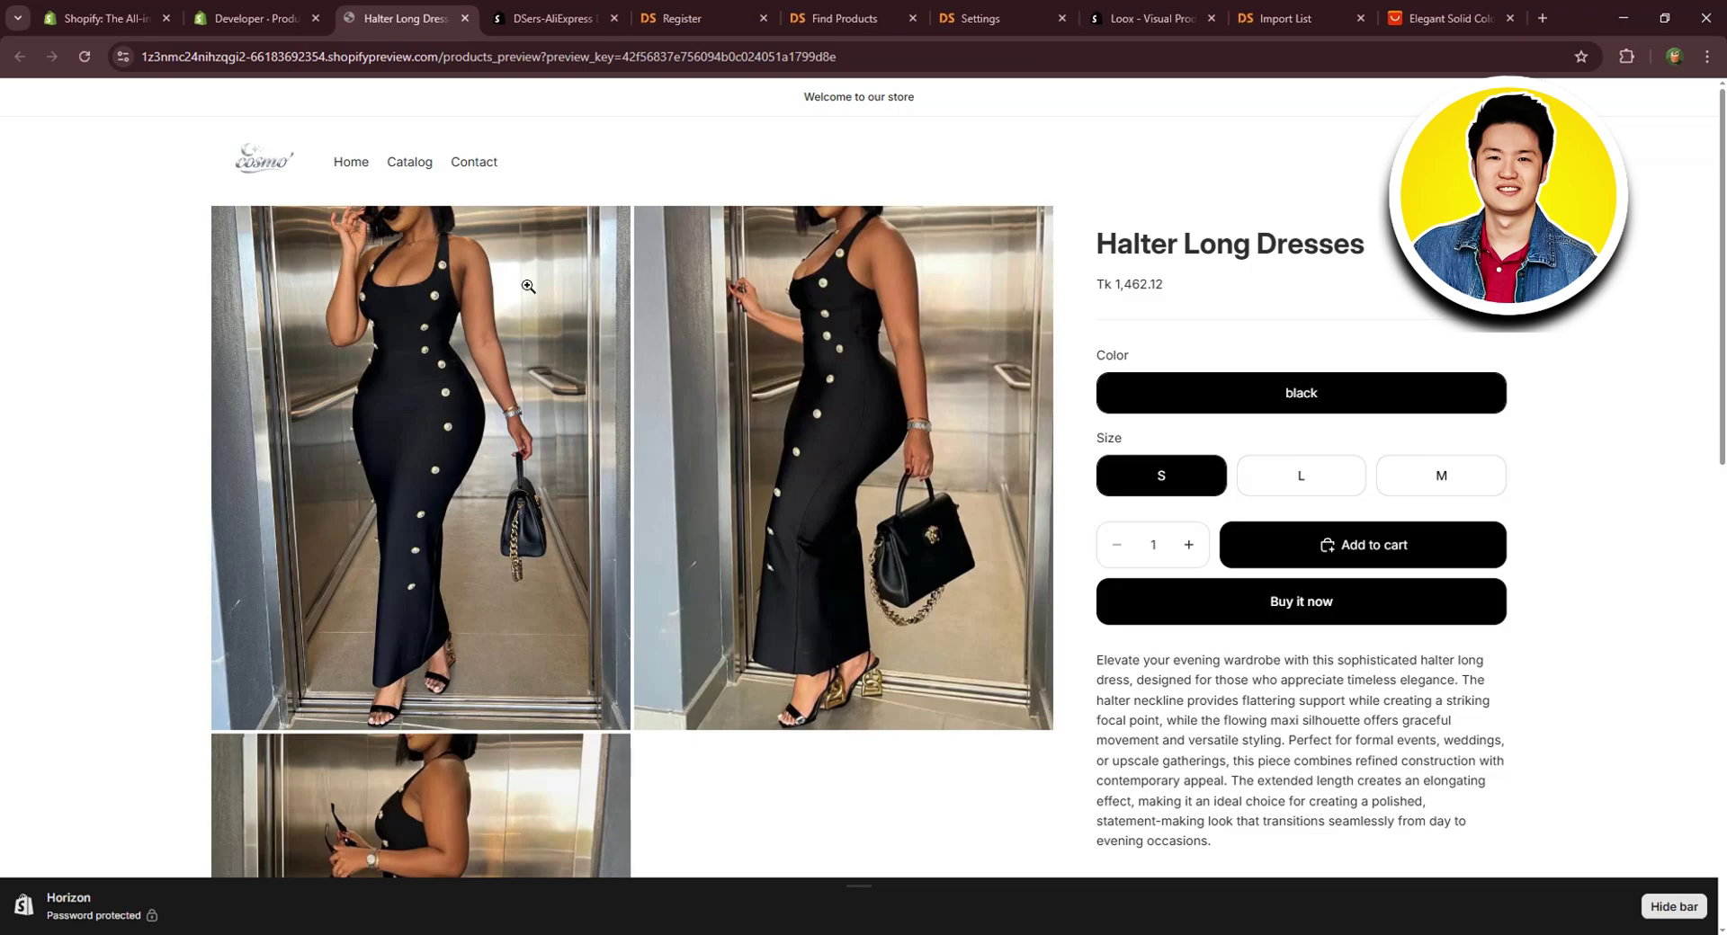
scroll(528, 286, down, 5)
scroll(573, 455, up, 4)
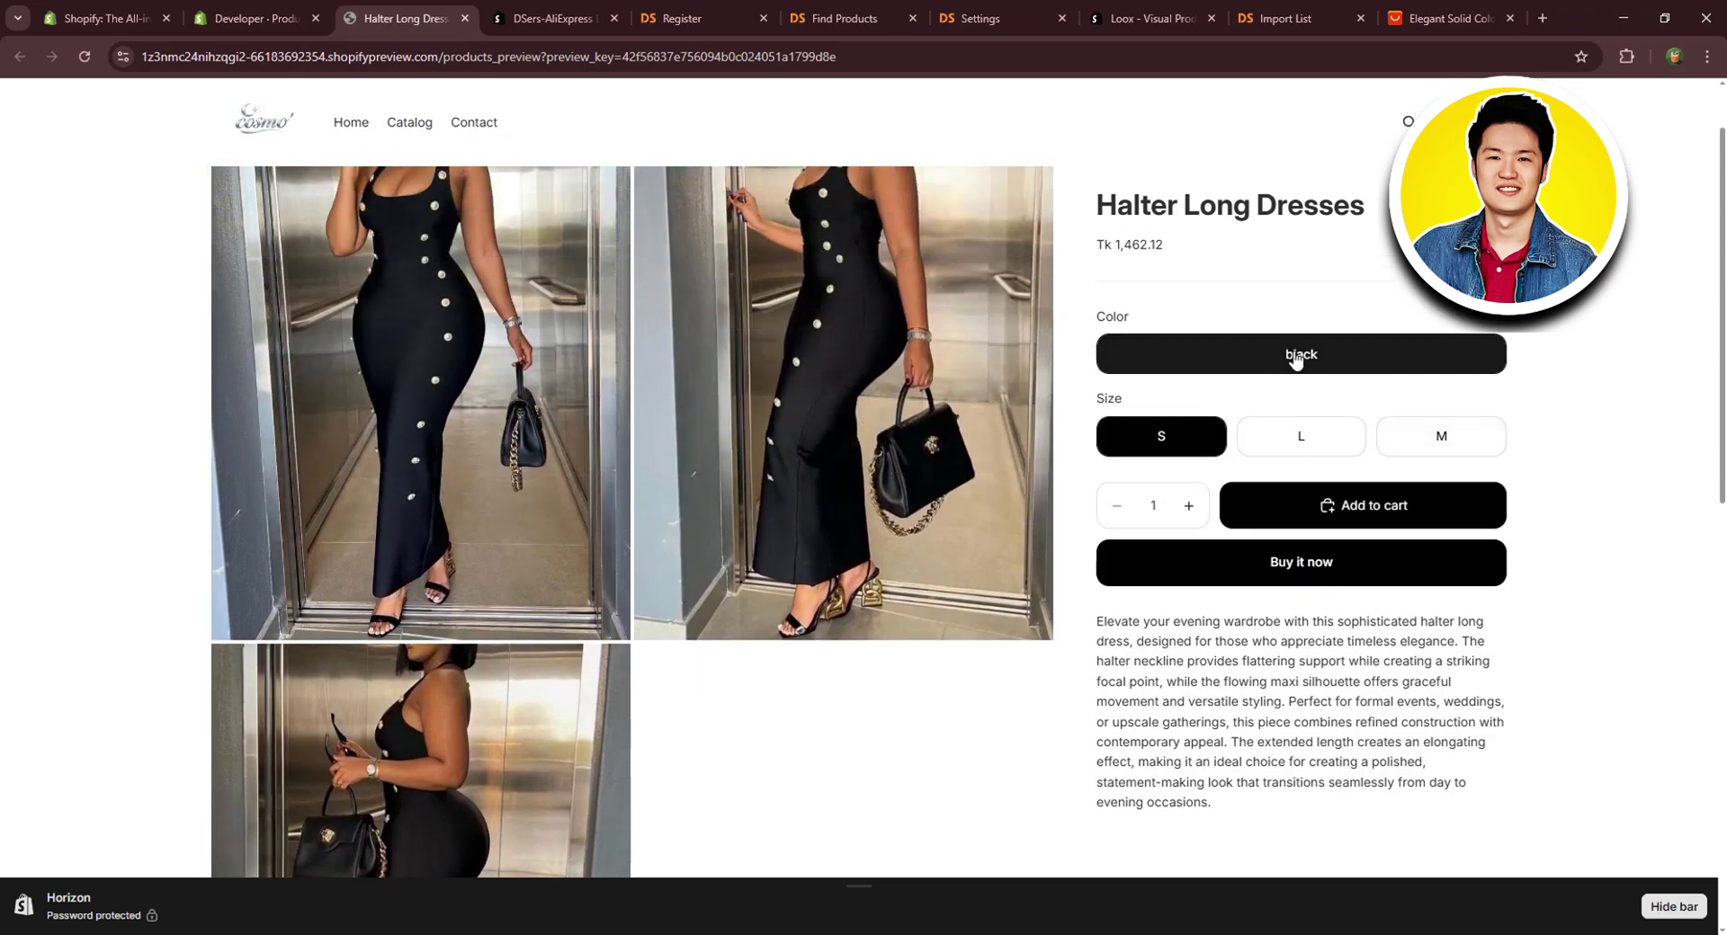
click(1196, 508)
click(1197, 508)
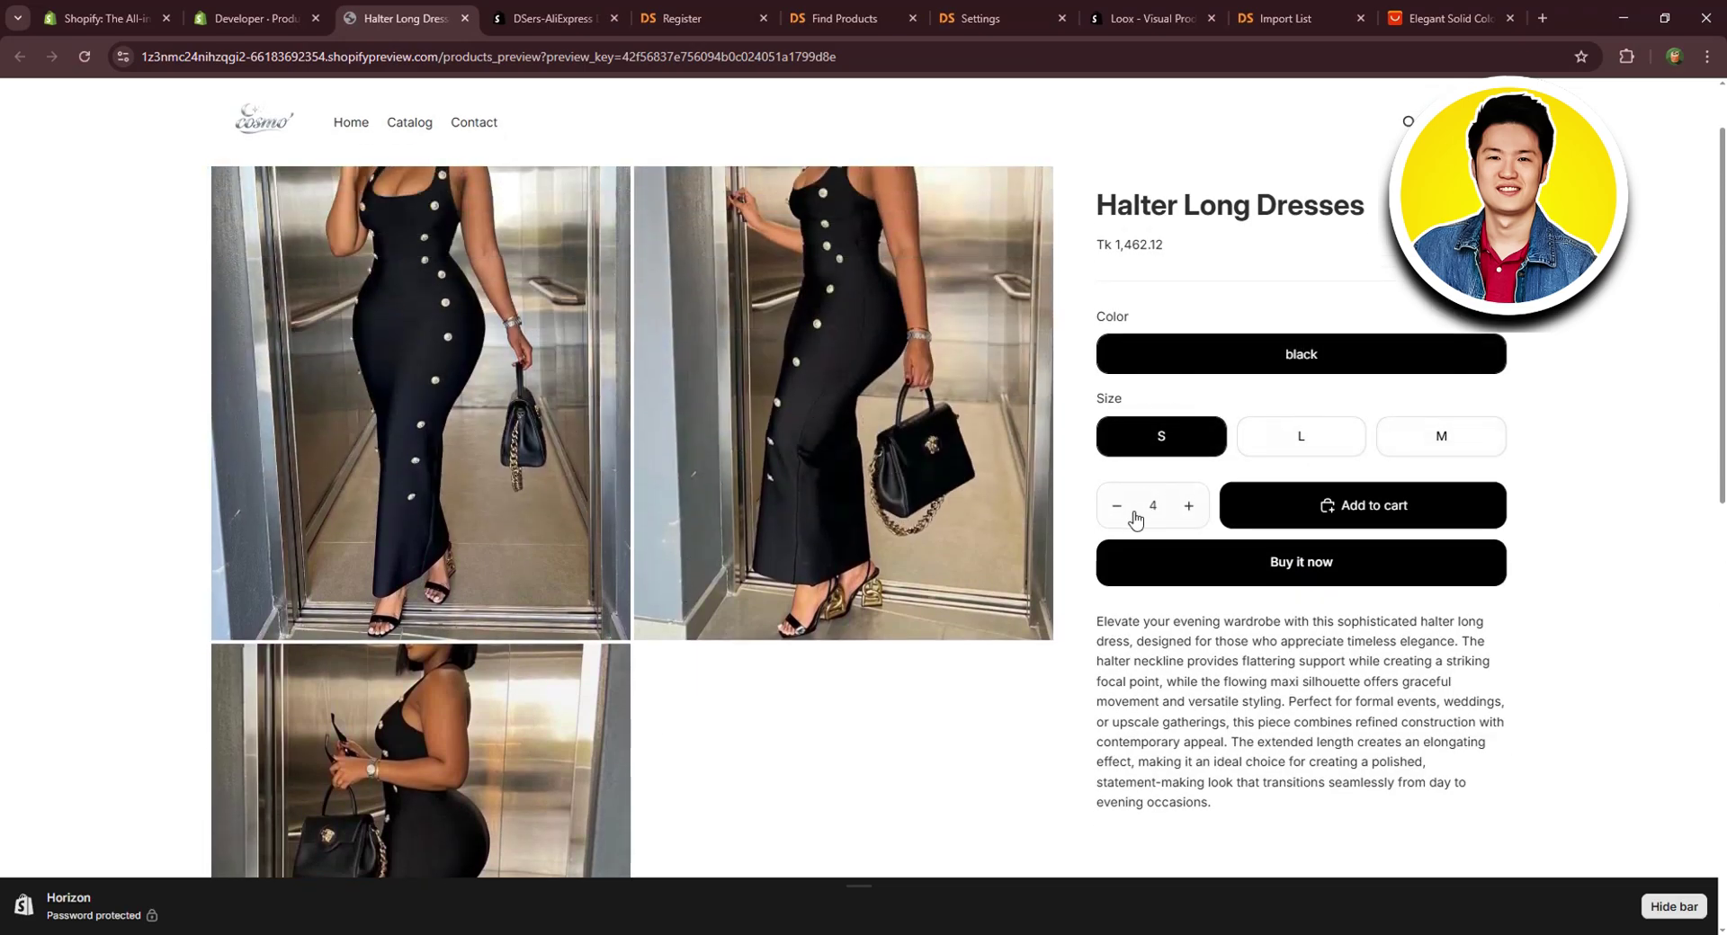